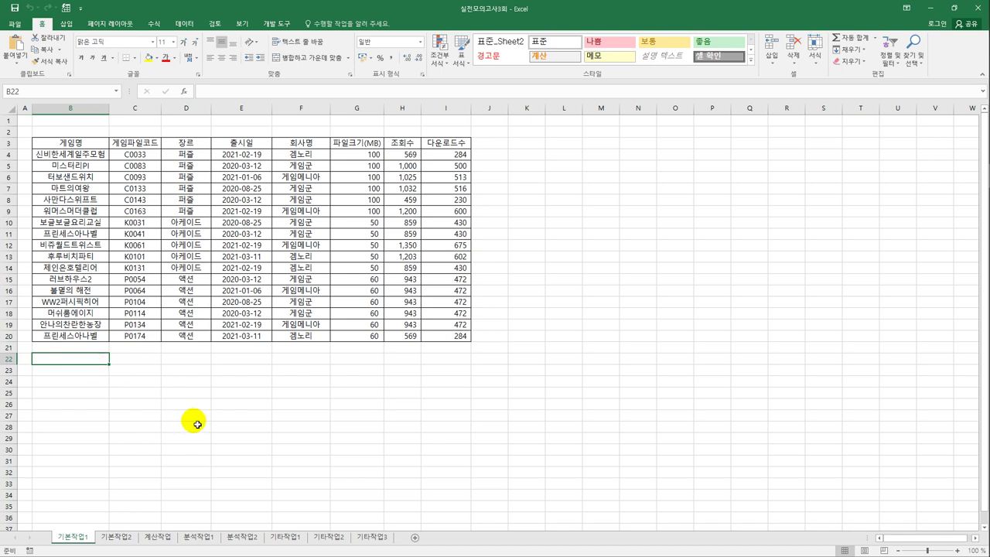
Enter the criteria heading 조건 in cell B22 below the game table.
text(조)
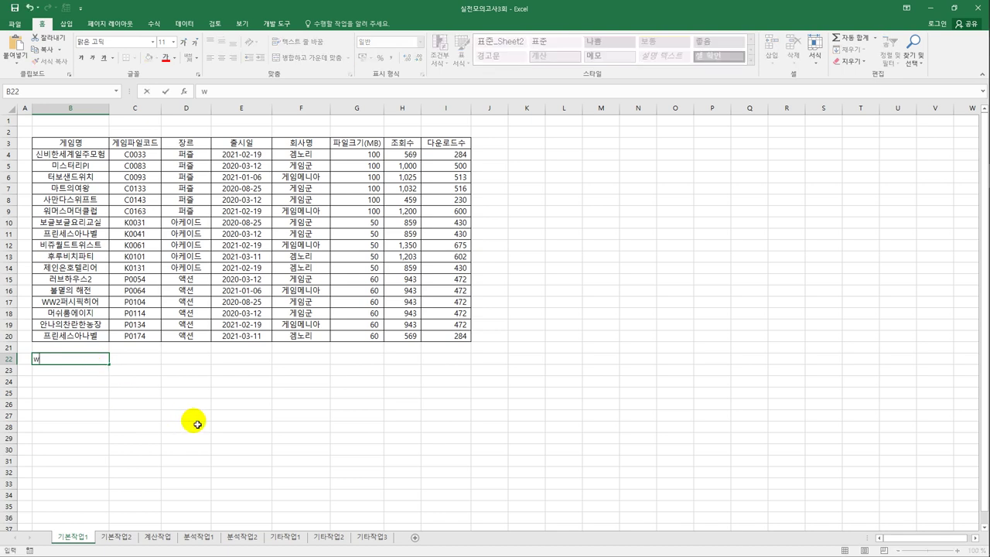
text(건)
key(Return)
Enter the criteria formula =AND(D4="액션",I4>=400) in cell B23, under the 조건 heading.
text(=)
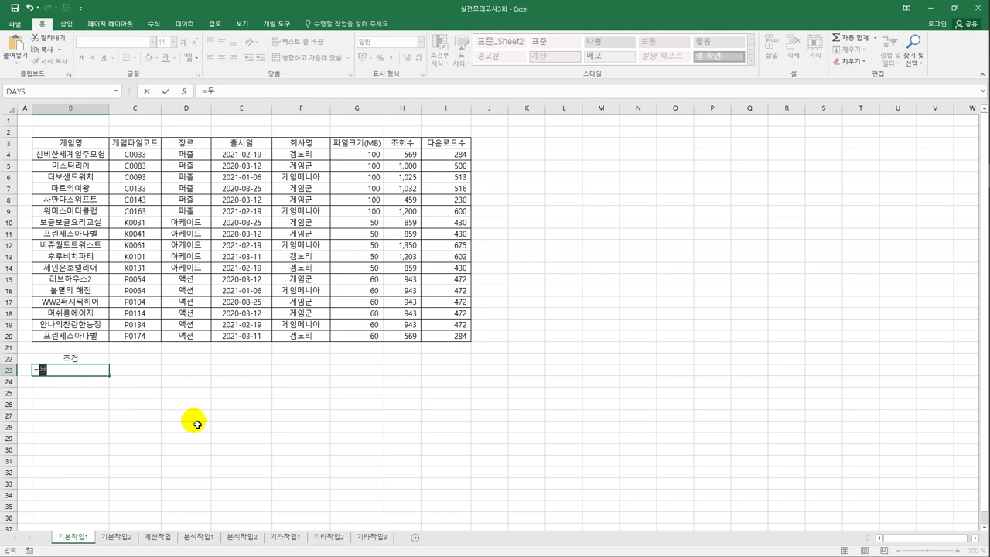
text(and()
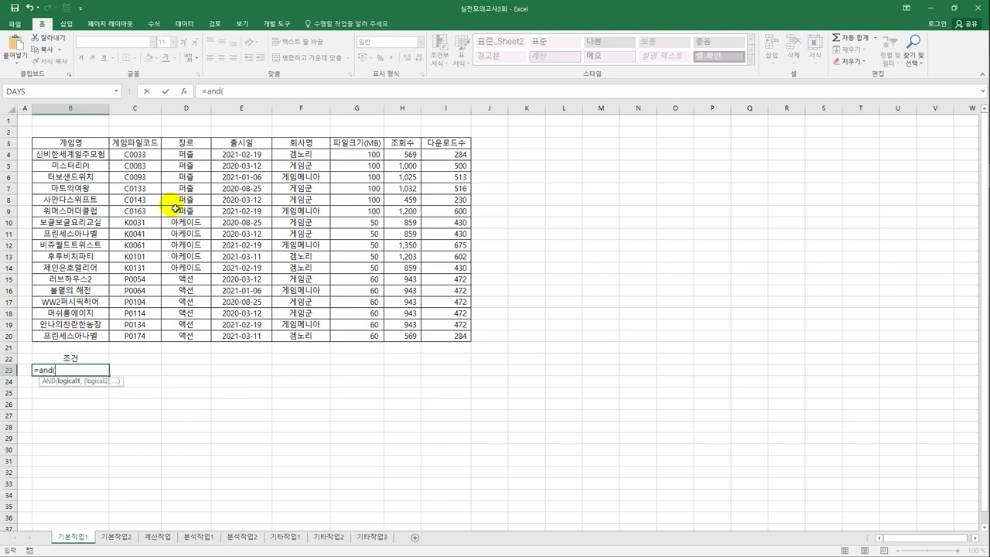
click(204, 158)
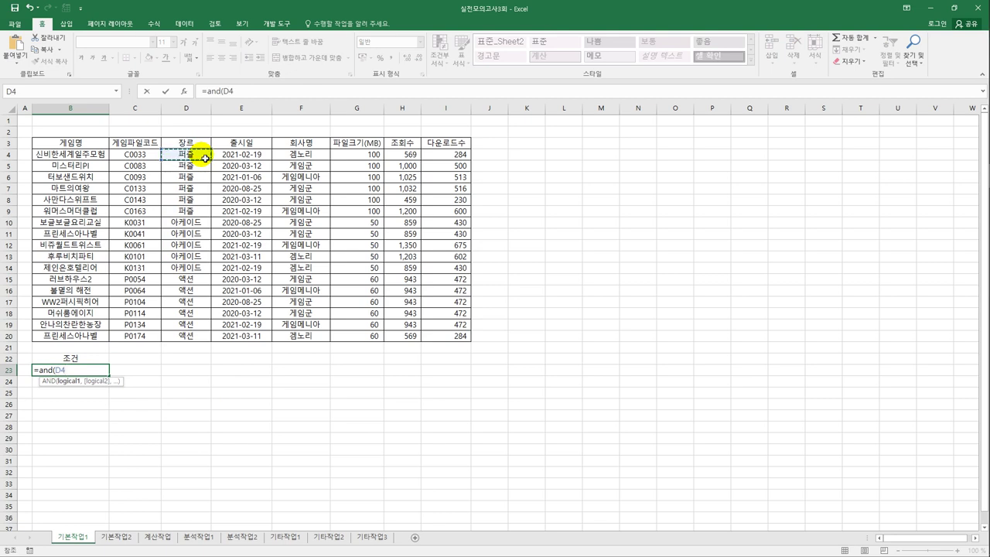
text(=")
text(애)
text(ㄱ션")
text(,)
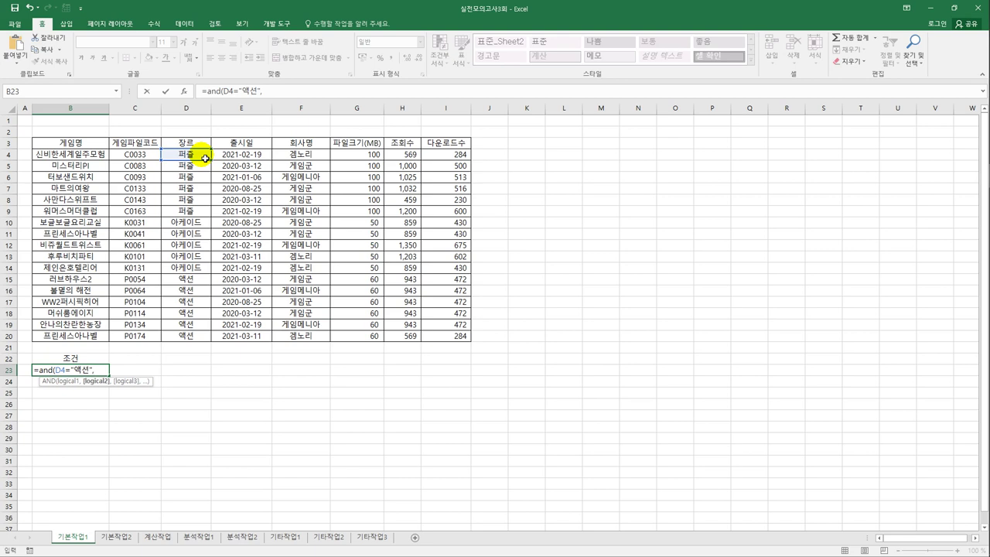
click(452, 155)
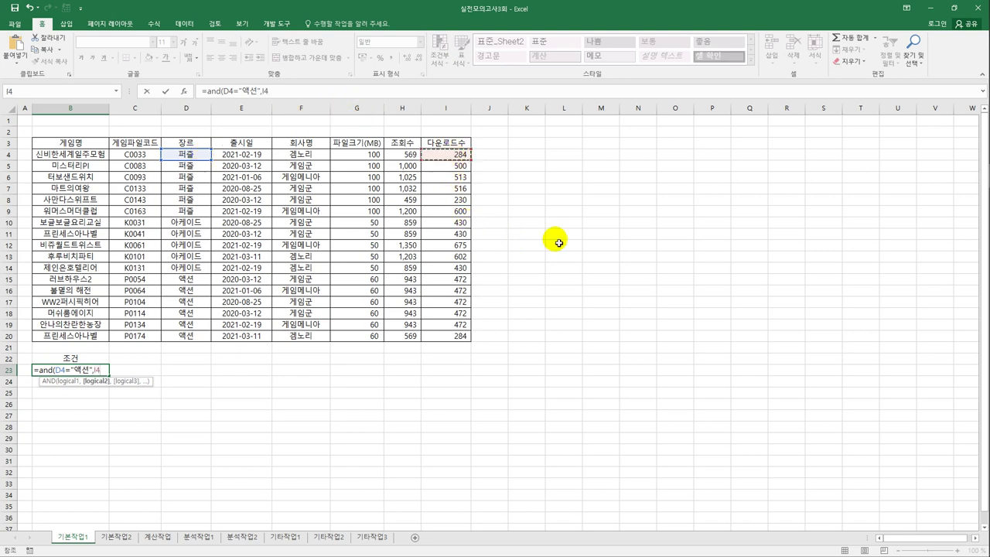
text(>=400))
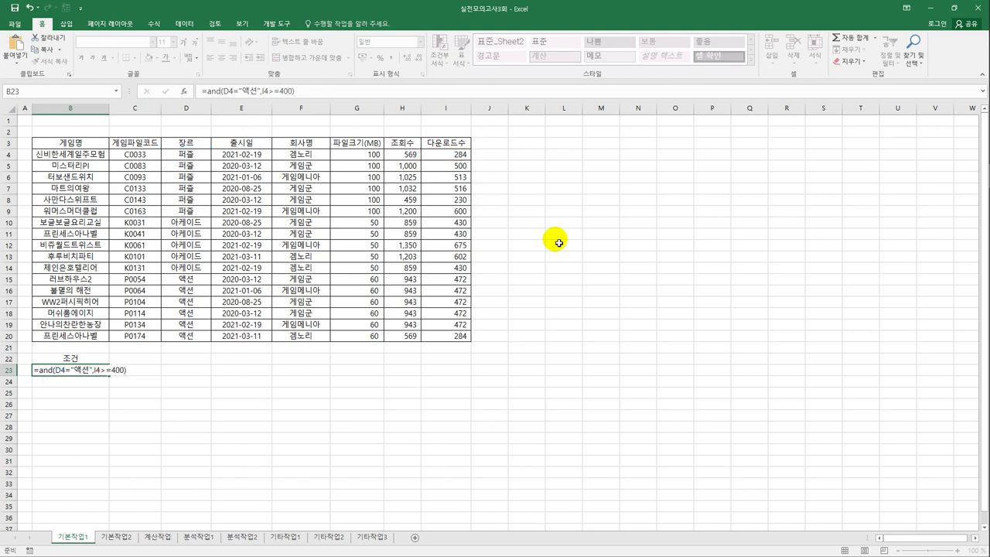
key(ctrl+Return)
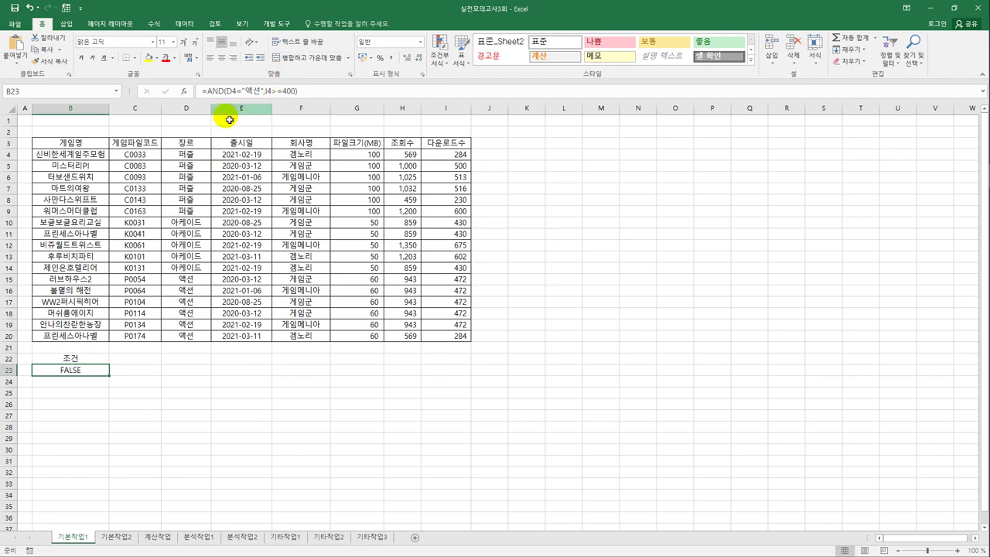
Extend the B23 criteria to =OR(AND(D4="액션",I4>=400),AND(D4="퍼즐",I4>=400)).
click(212, 91)
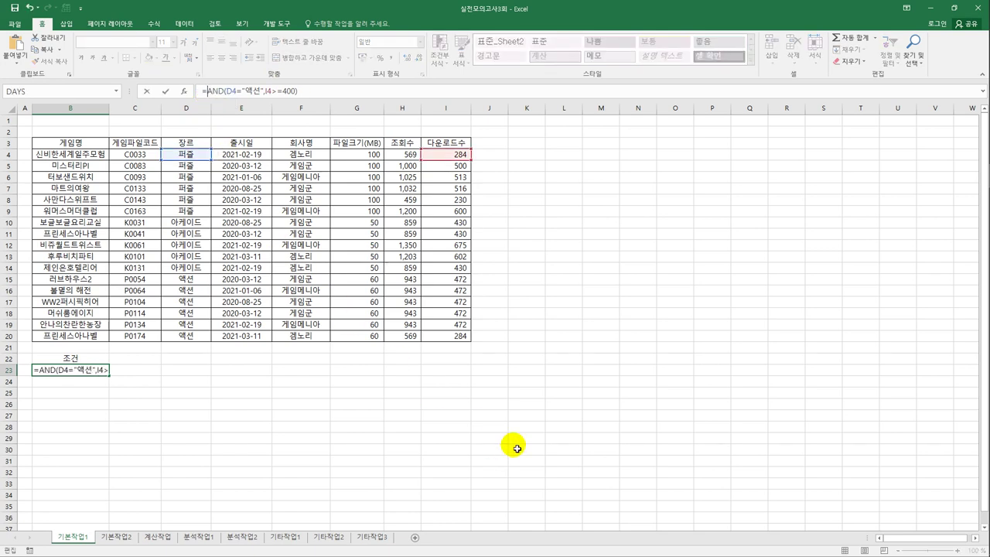
text(or()
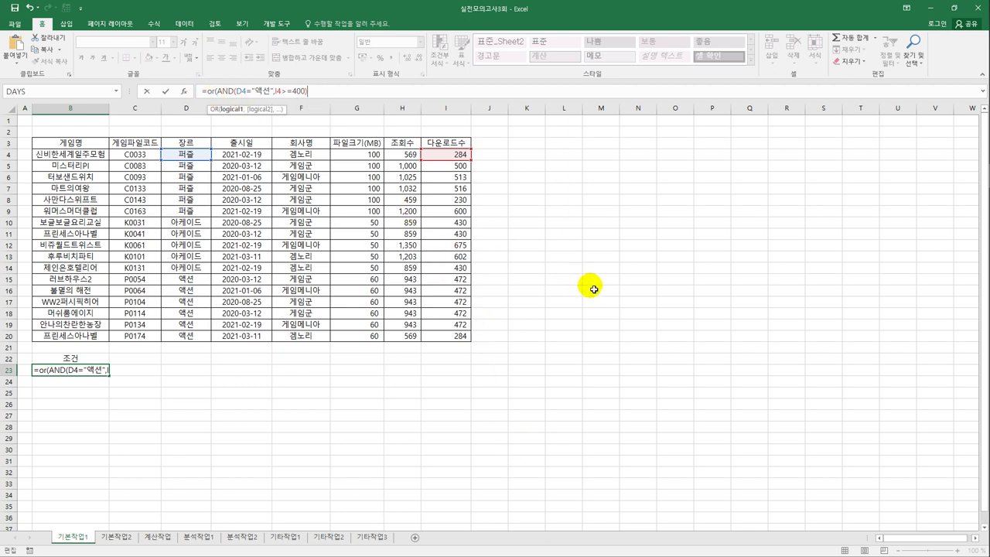
text(,)
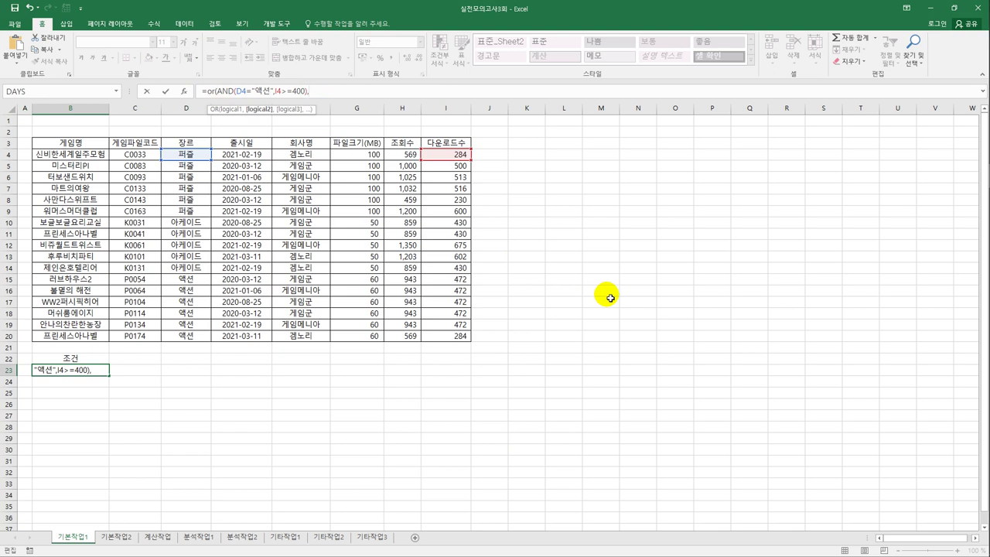
text(and()
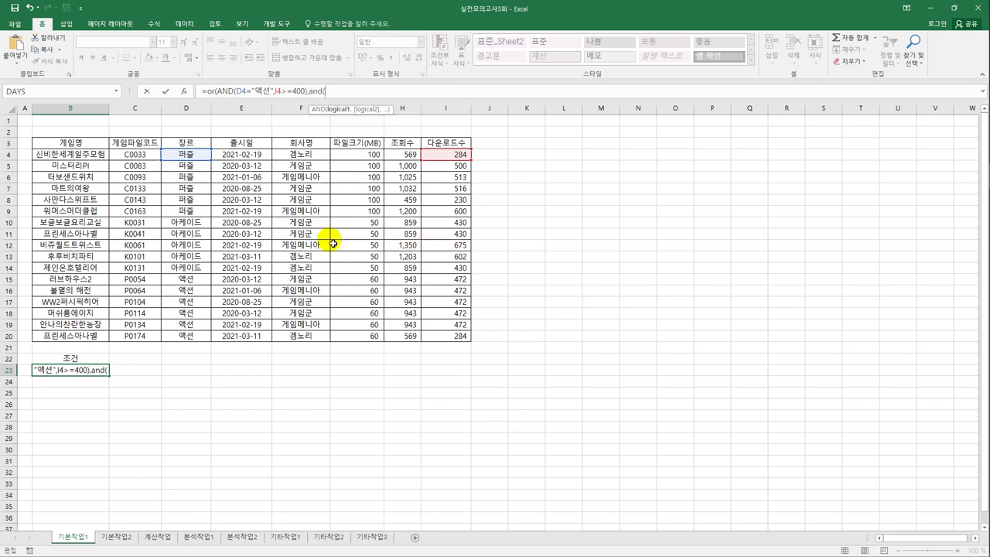
click(194, 154)
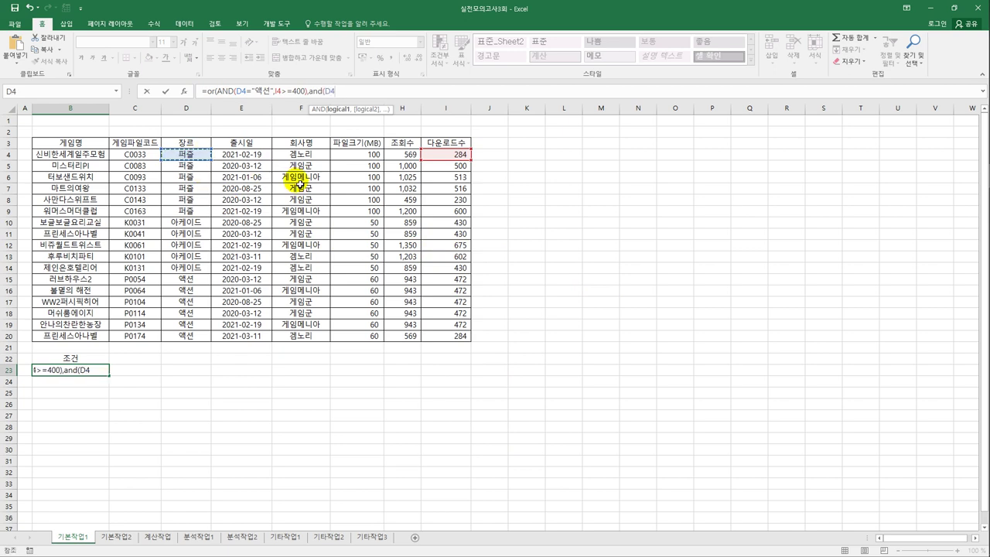
text(="퍼즐",)
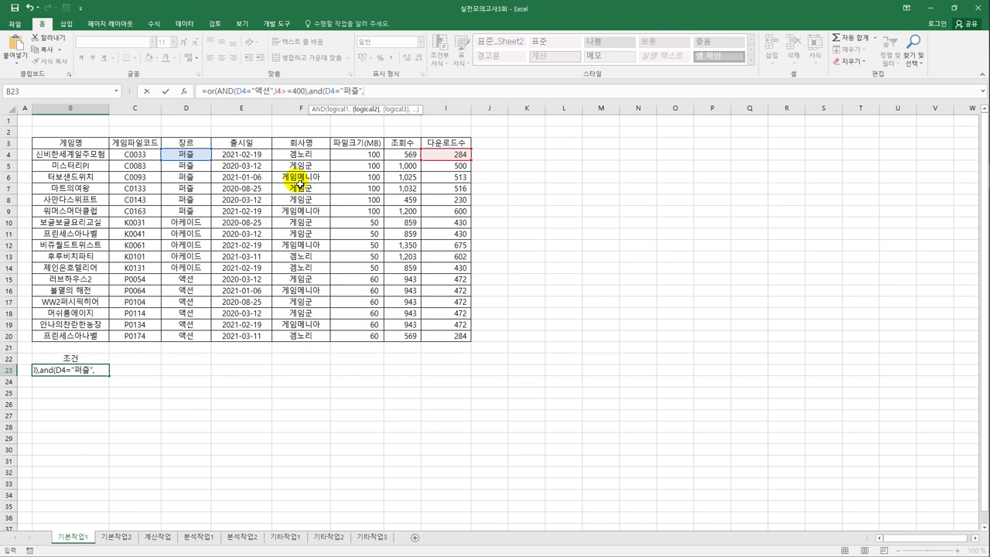
click(460, 155)
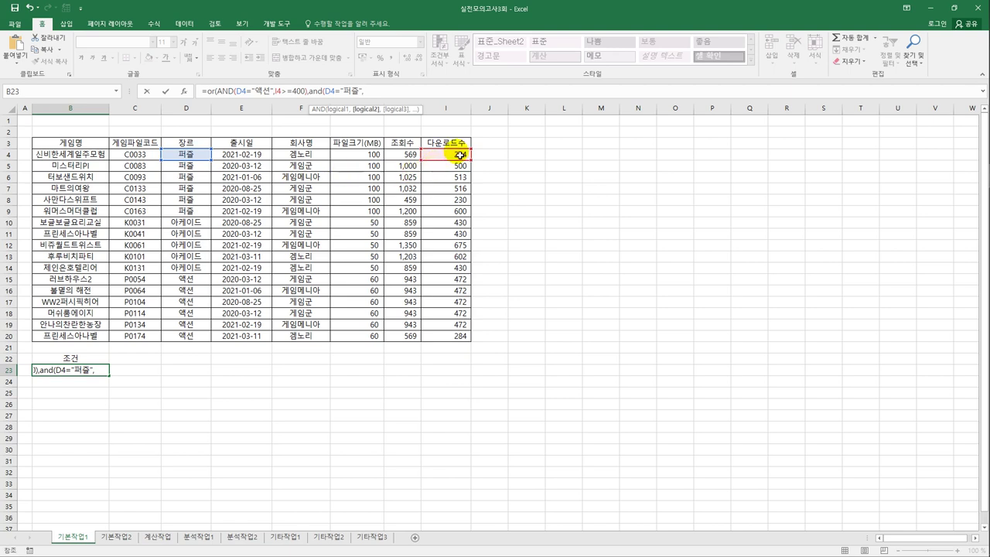
text(>=)
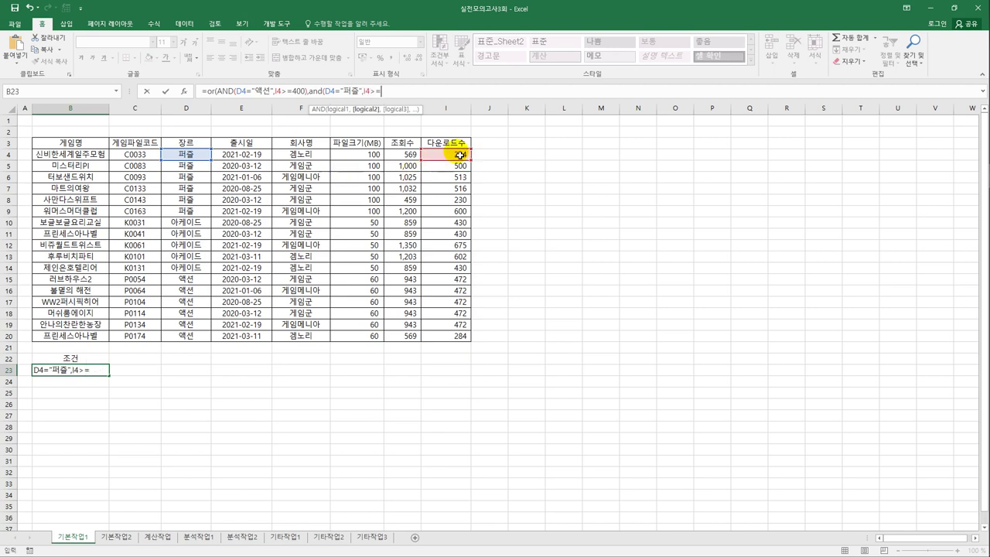
text(400))
text())
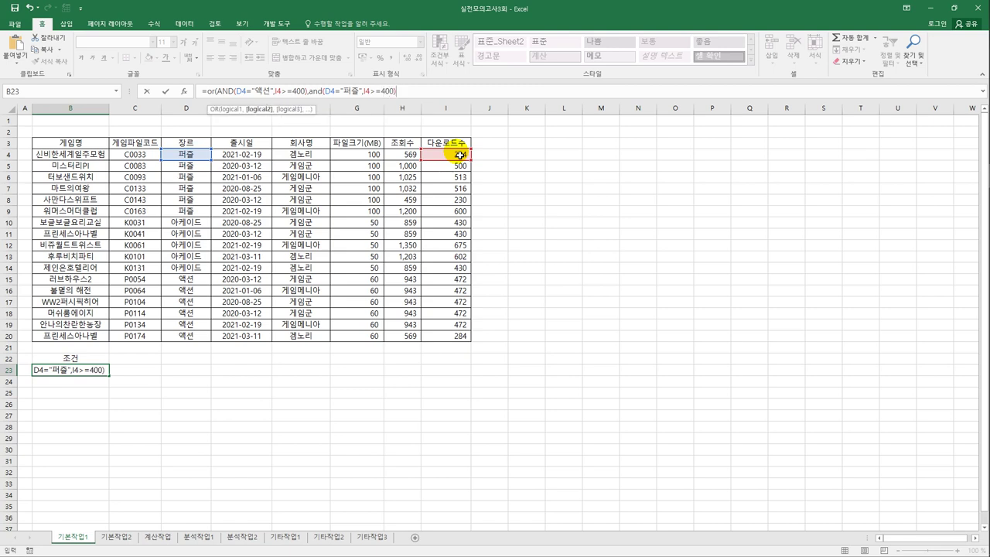
text())
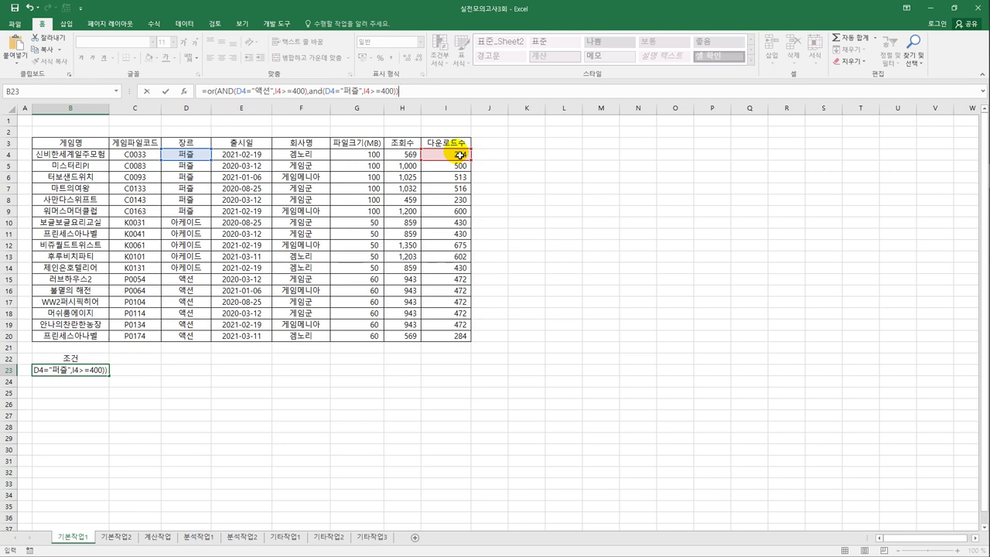
key(Return)
key(Up)
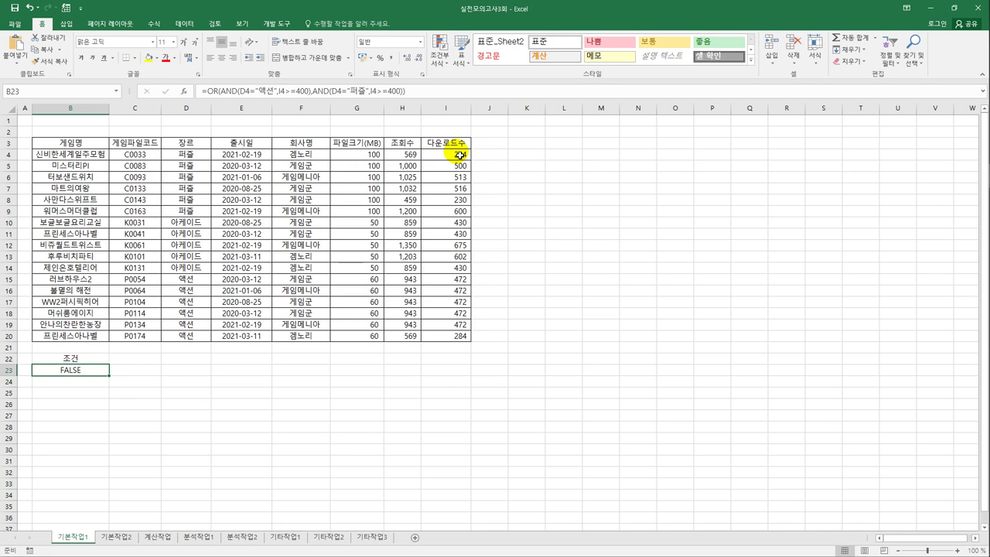
Copy the headers 게임파일코드, 장르, 회사명 and 다운로드수 from row 3 into the cells starting at B27.
click(151, 144)
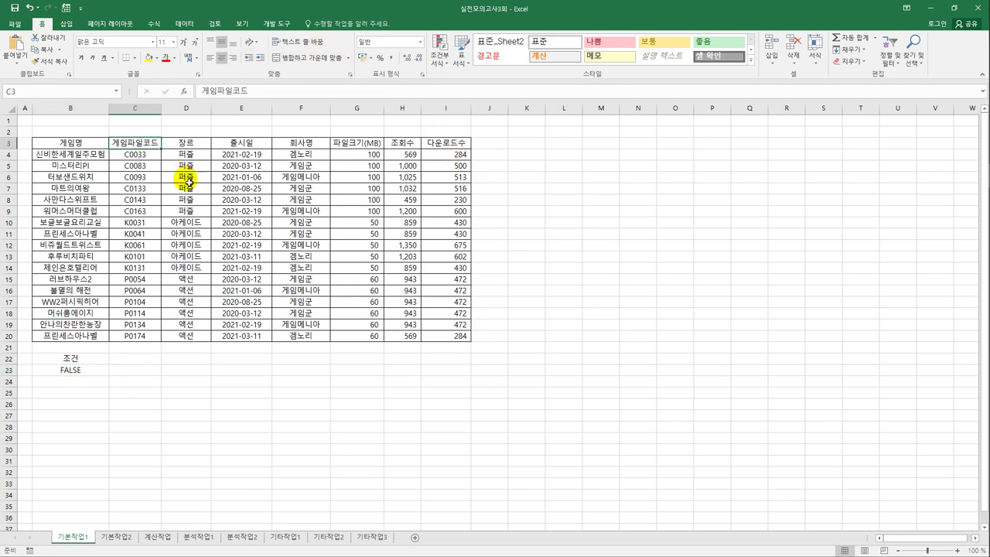
ctrl+click(187, 143)
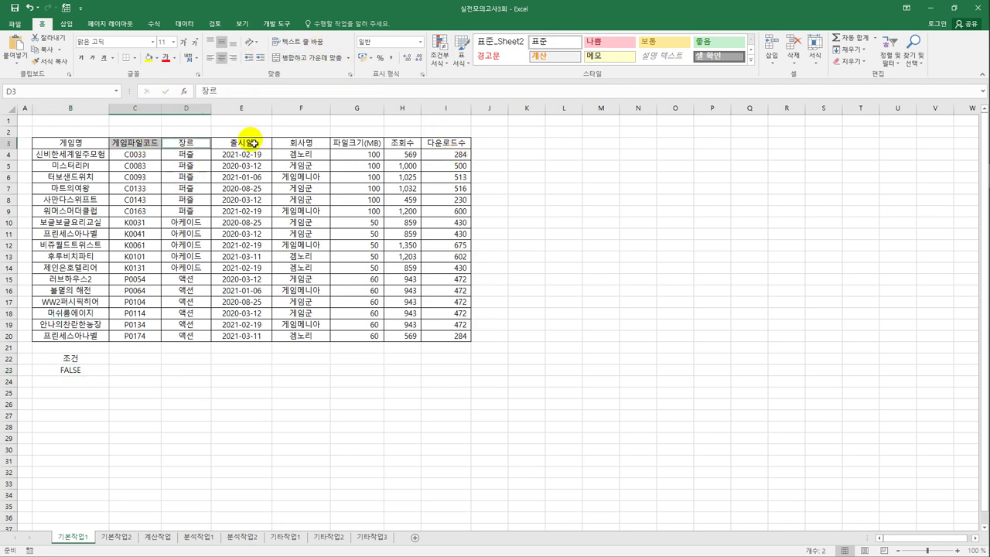
ctrl+click(291, 147)
ctrl+click(445, 145)
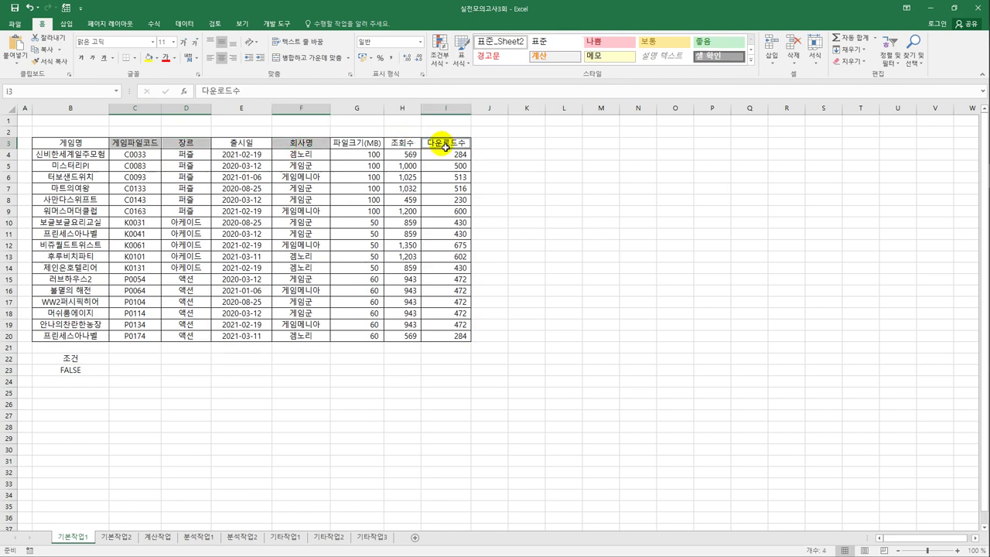
key(ctrl+c)
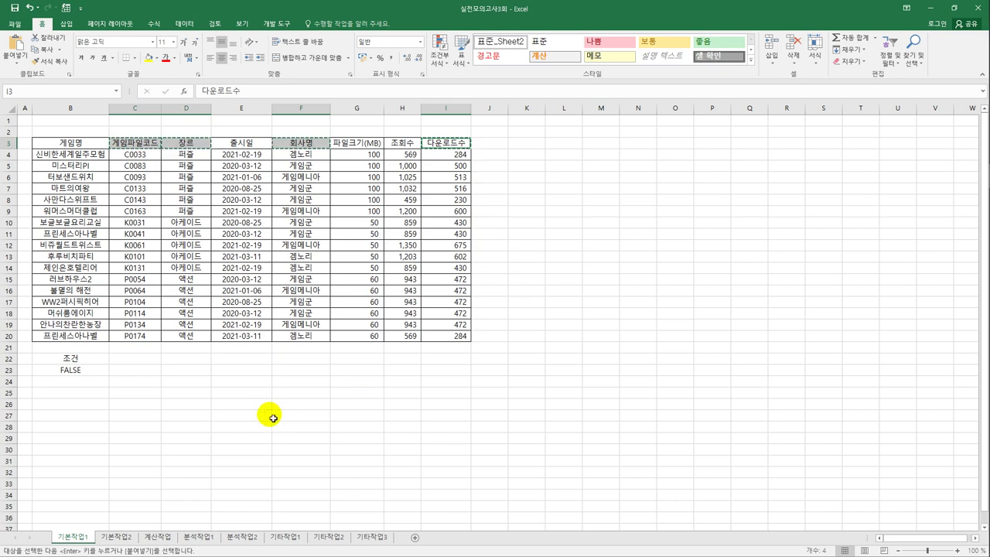
click(87, 418)
key(ctrl+v)
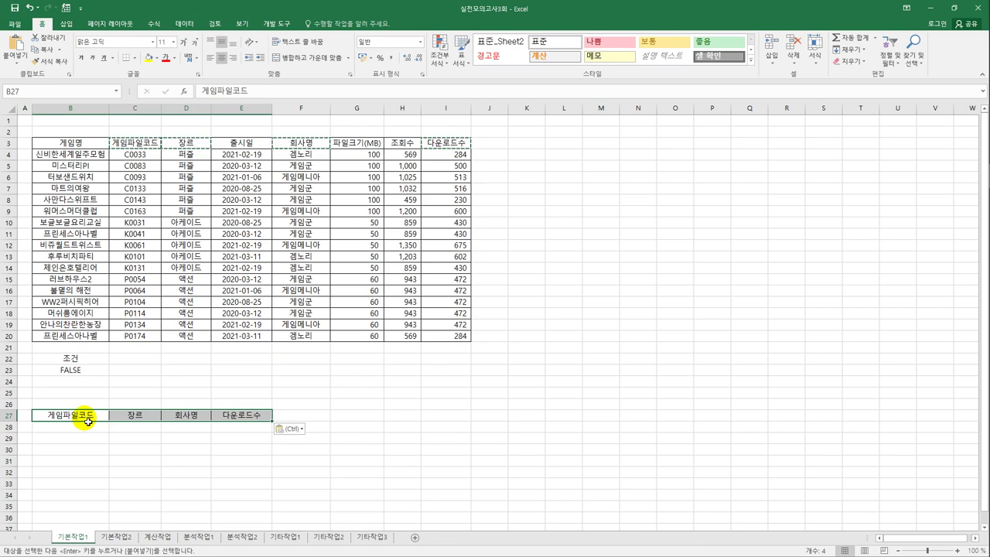
Run an advanced filter on B3:I20 with criteria range B22:B23, copying the results to the headers in B27:E27.
click(153, 214)
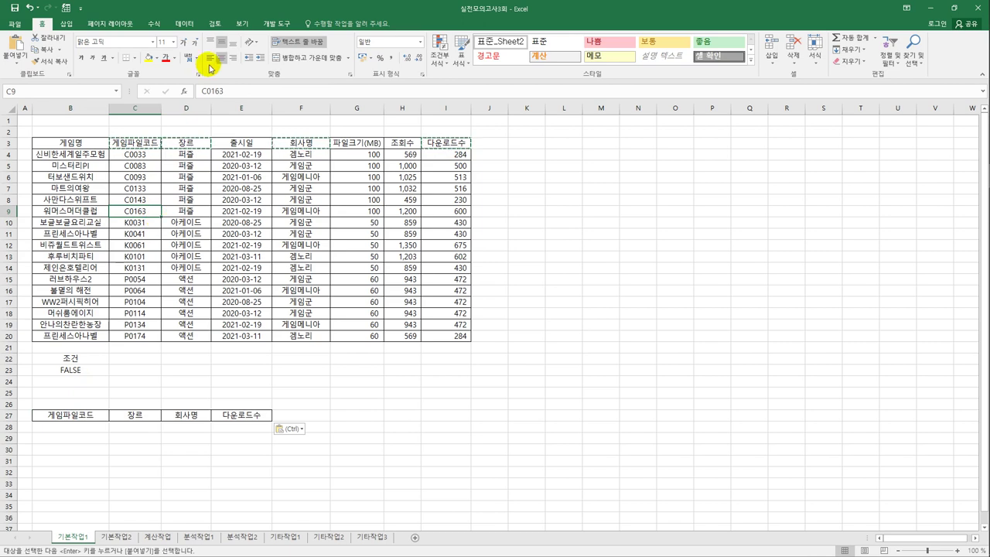
click(184, 23)
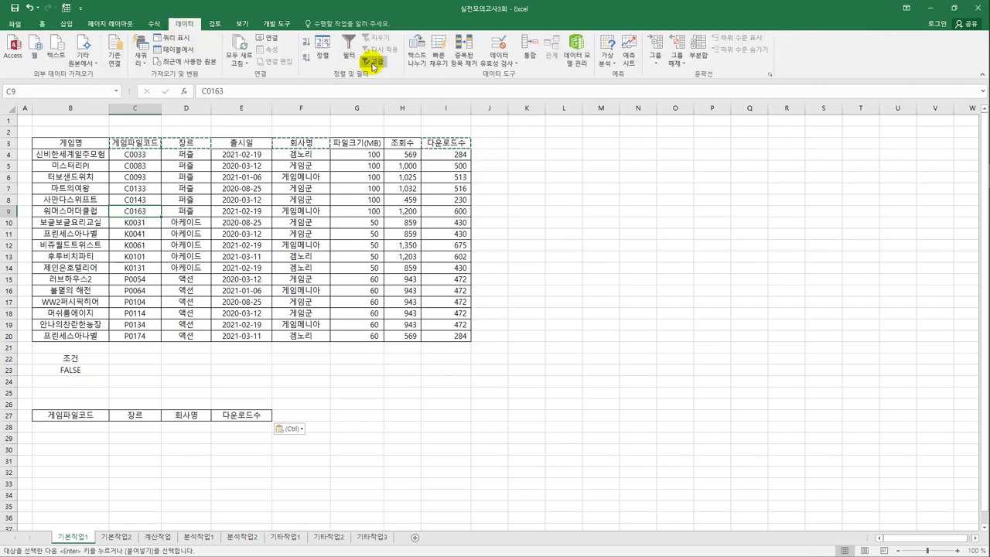
click(368, 61)
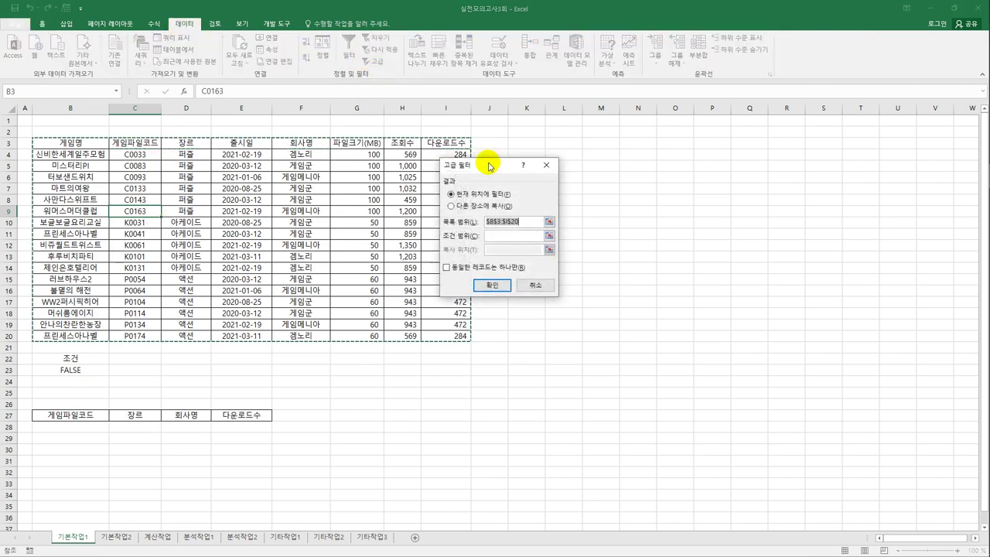
drag(492, 169, 623, 162)
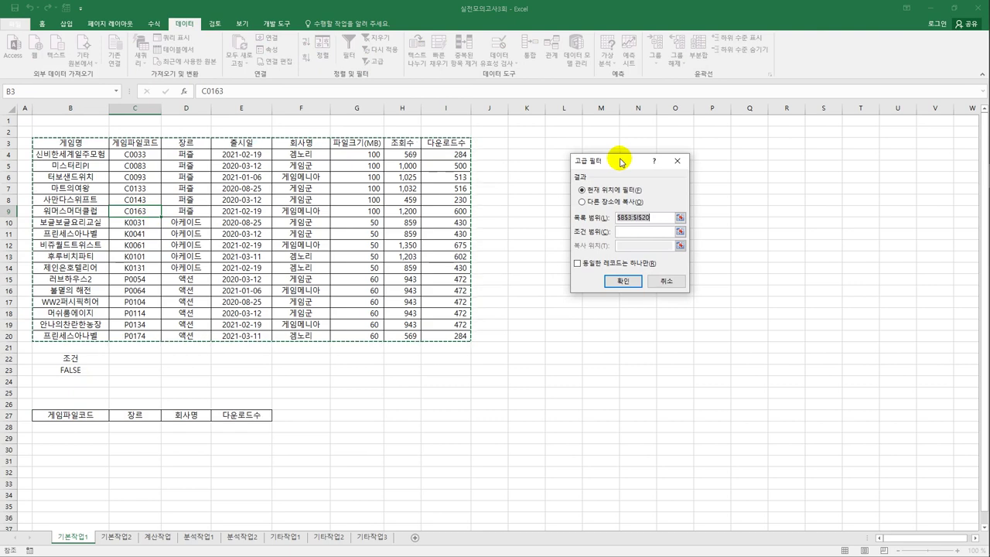
click(634, 231)
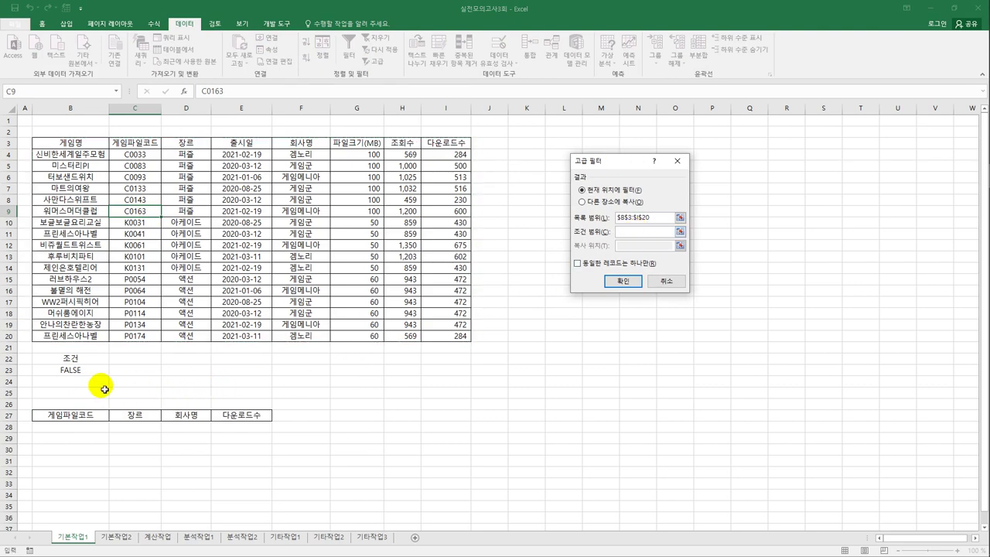
drag(71, 358, 92, 371)
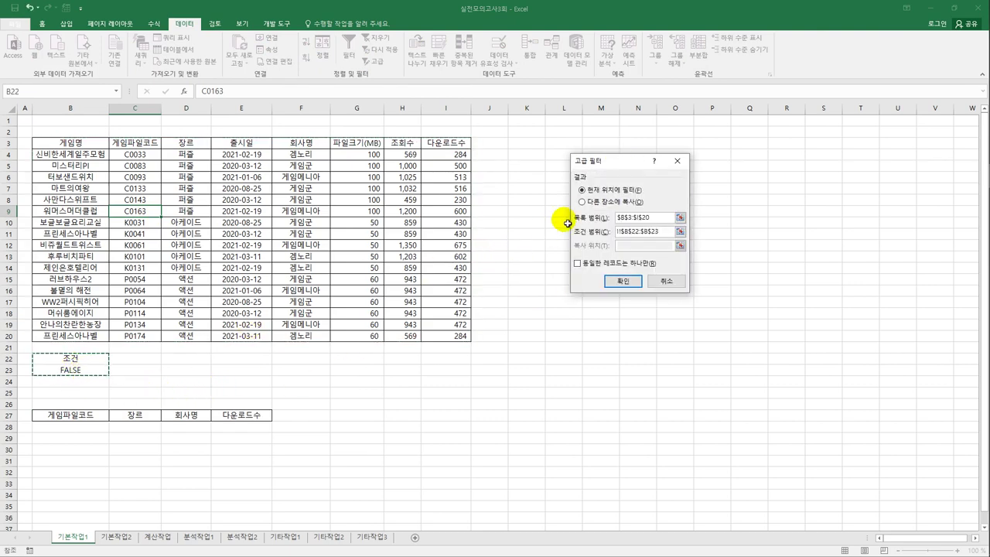
click(594, 203)
click(634, 246)
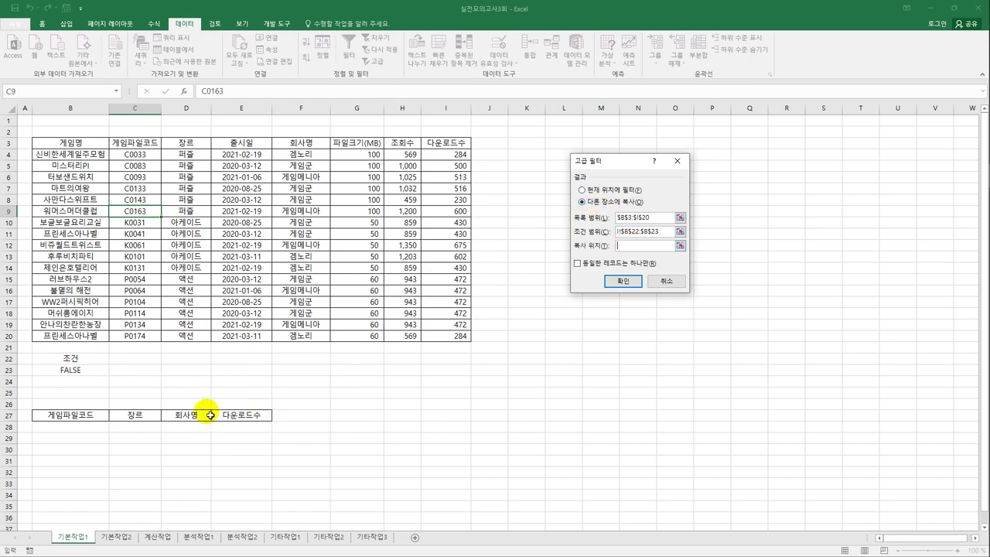
drag(80, 415, 253, 416)
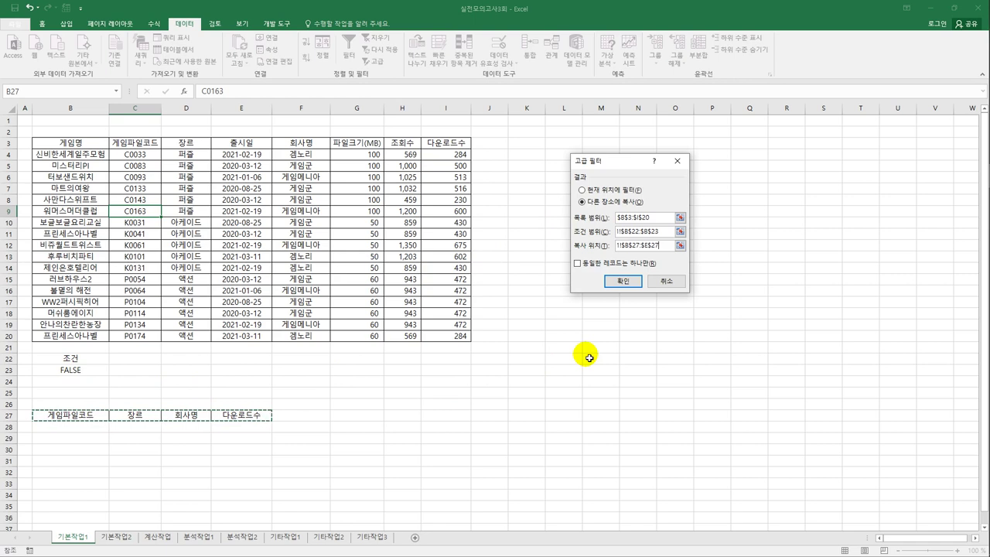
click(622, 281)
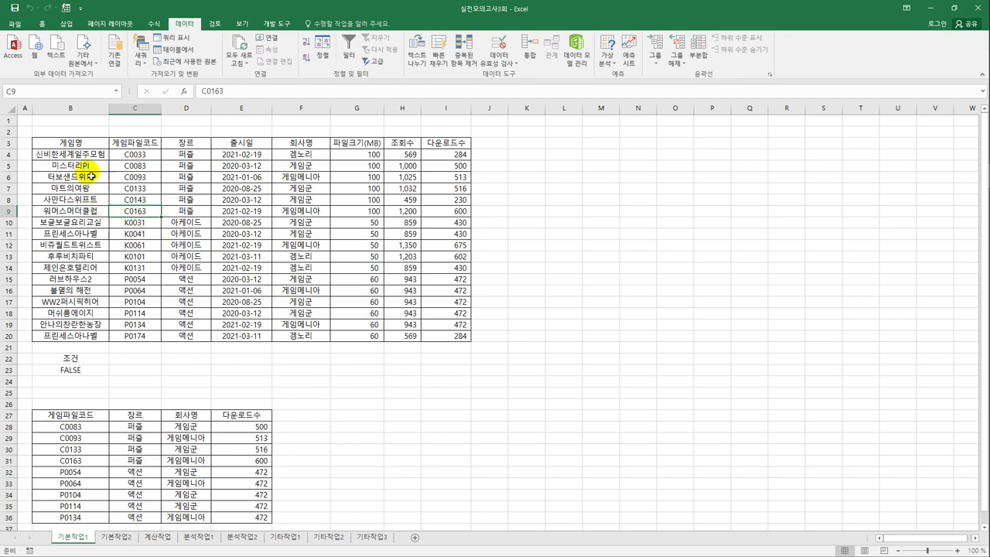
Start a formula-based conditional formatting rule for B4:I20 and enter =month($E4) as its formula, keeping only column E absolute.
drag(75, 155, 439, 341)
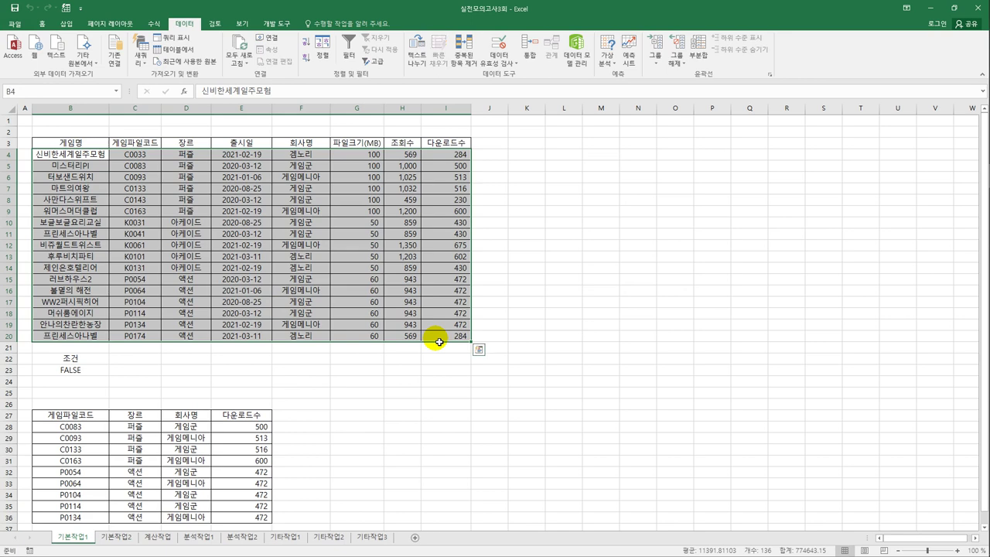
click(45, 28)
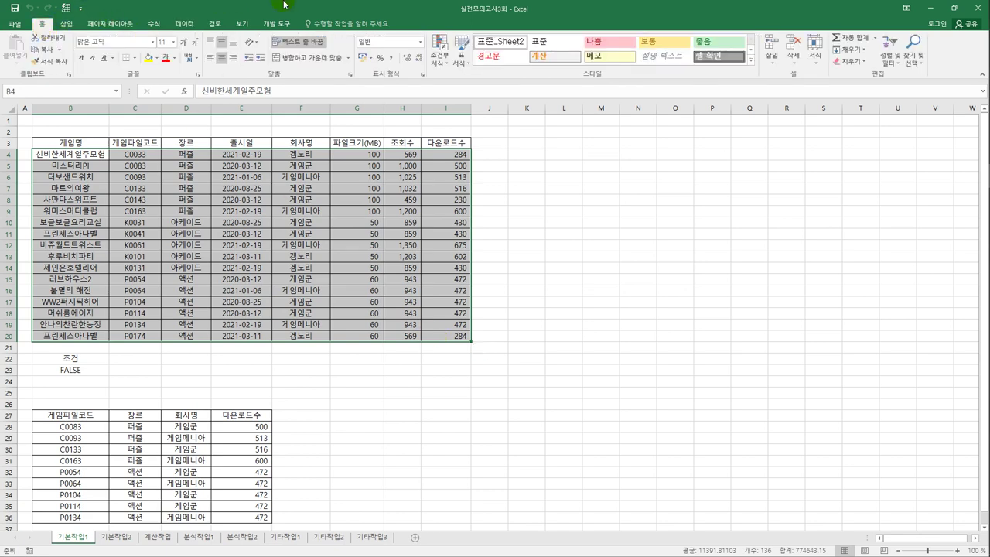
click(443, 60)
click(472, 191)
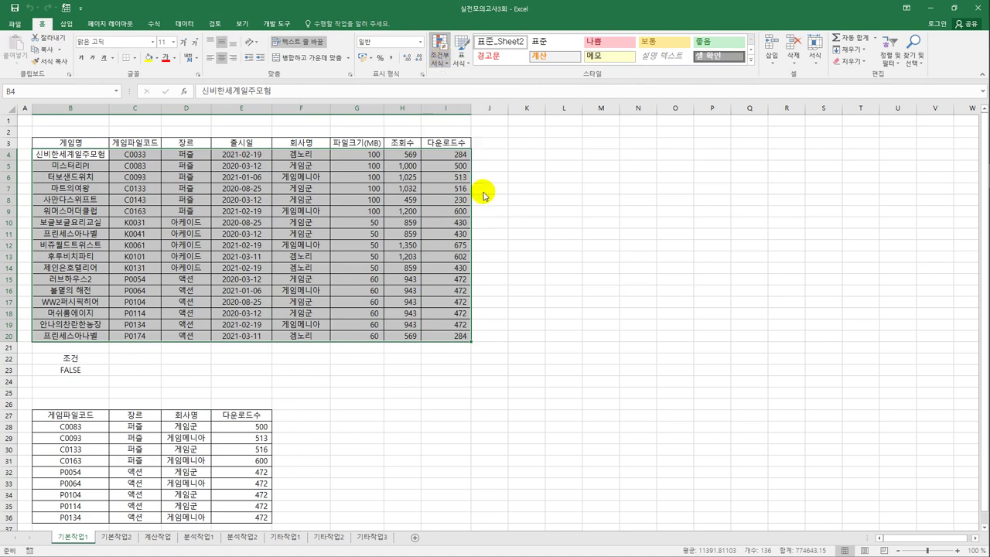
click(528, 215)
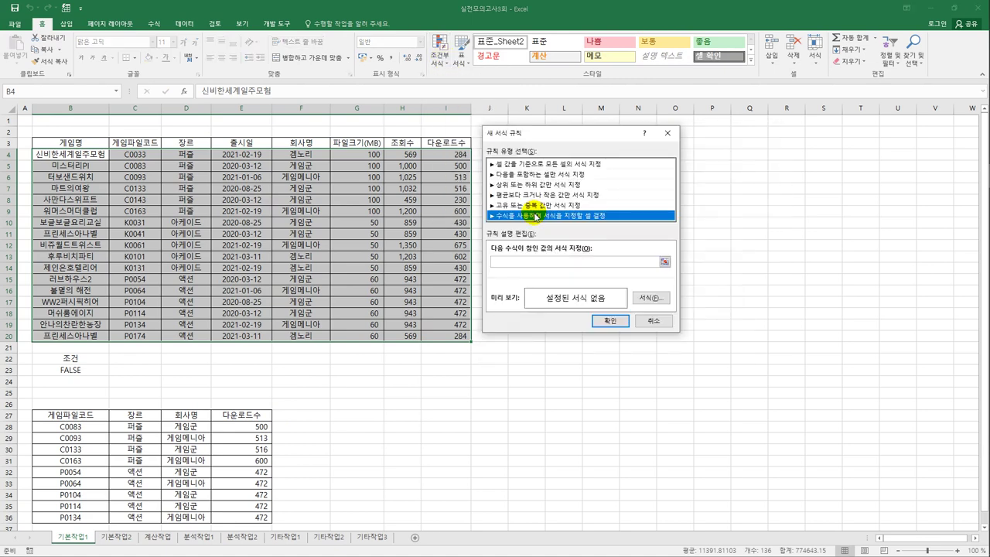
click(533, 265)
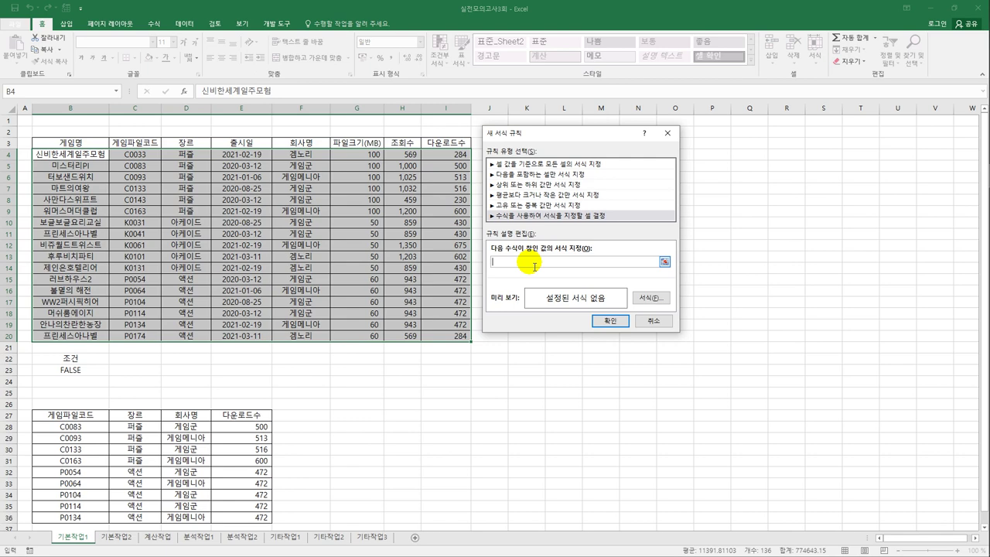
text(=month()
click(246, 156)
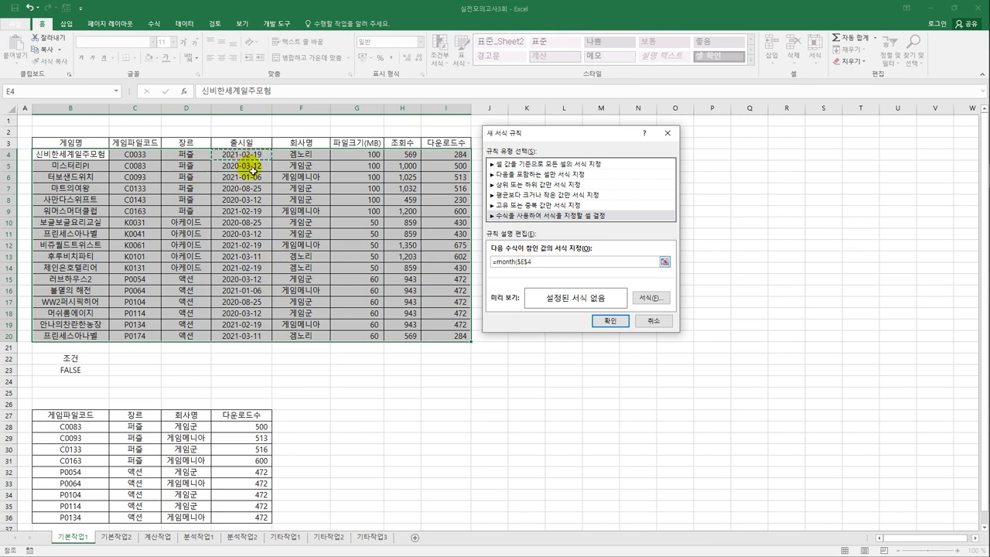
click(529, 262)
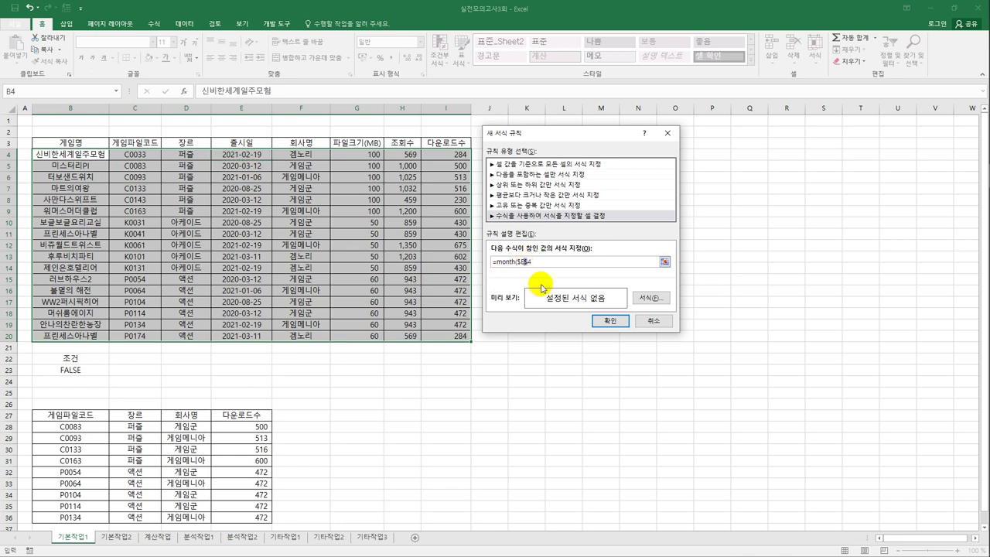
key(BackSpace)
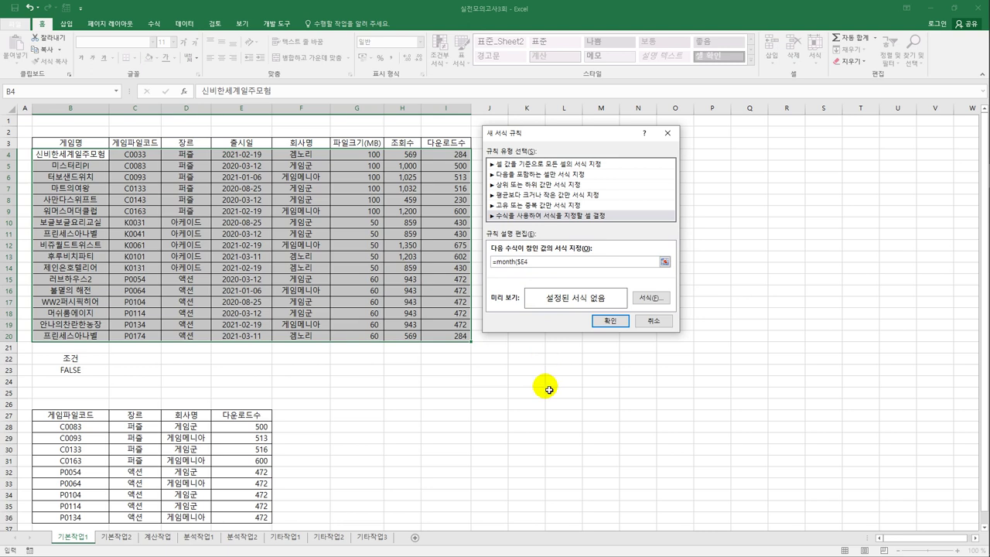
text())
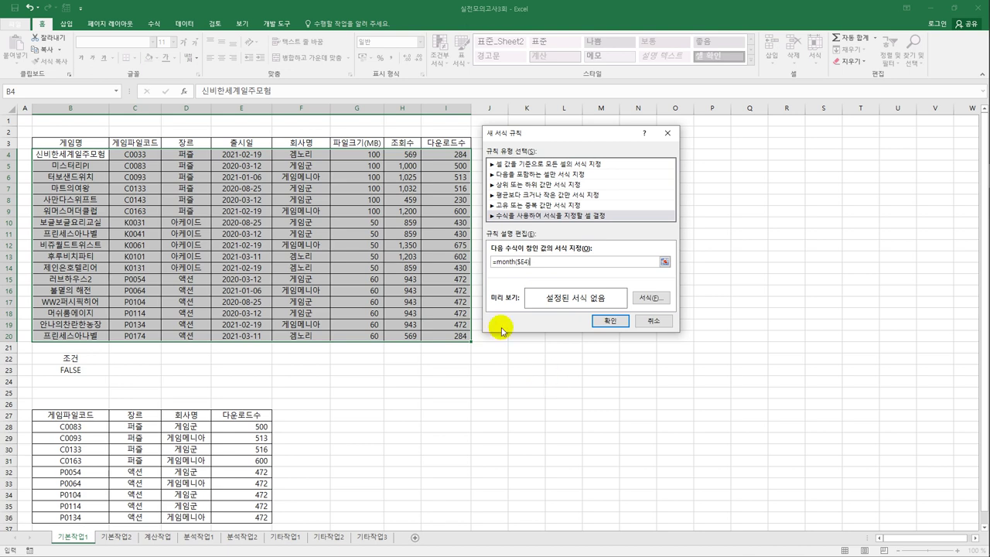
Extend the rule's formula to =mod(month($E4),2)<>0 so it matches odd release months.
click(497, 263)
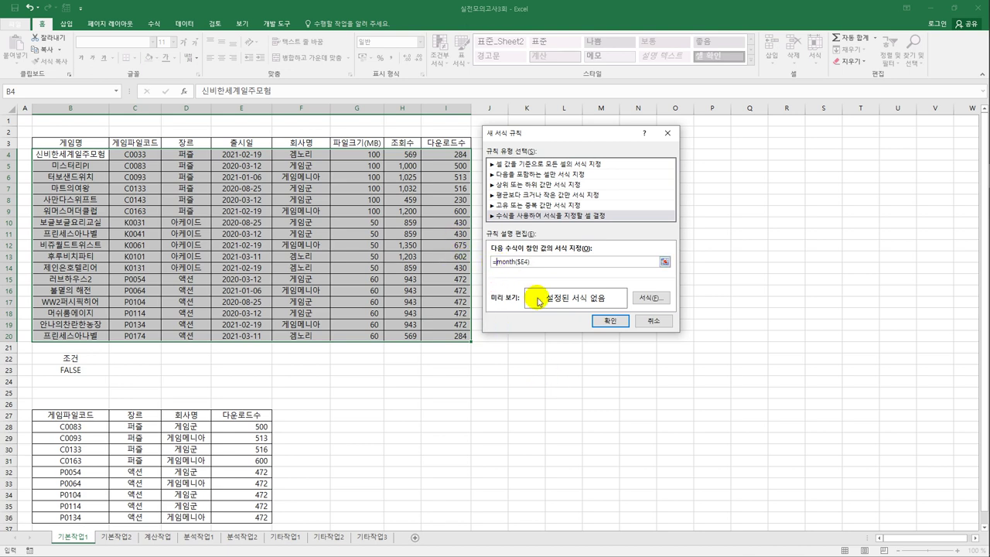
text(mod()
click(569, 261)
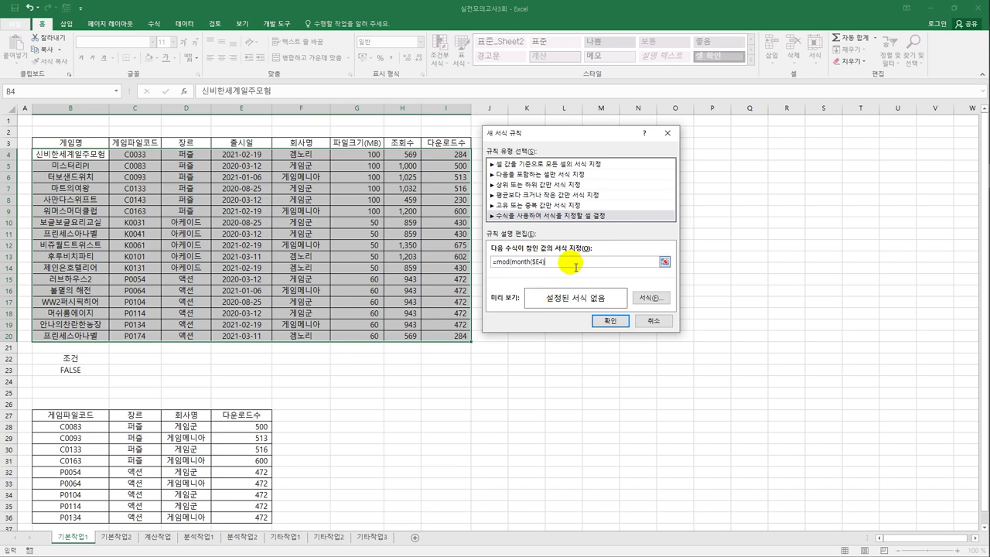
text(,2)
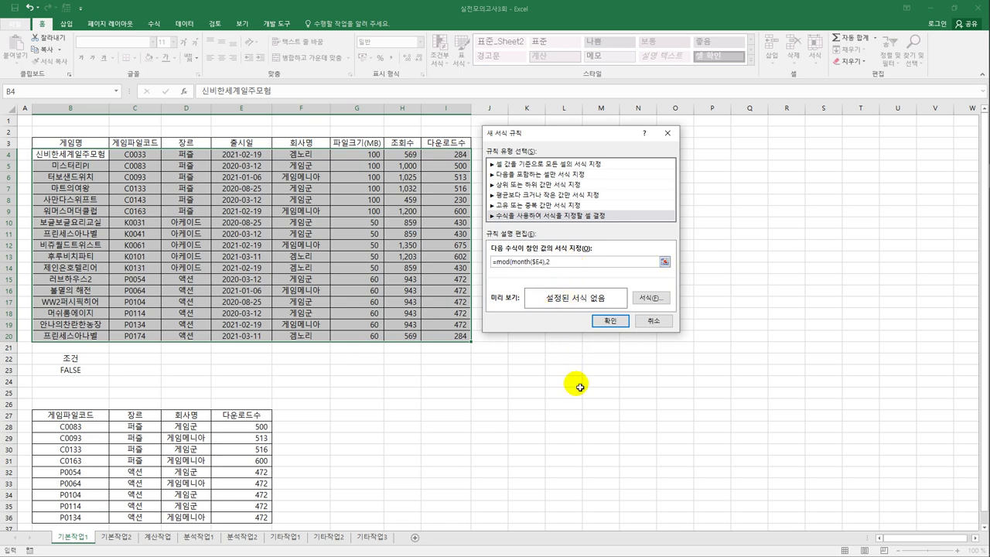
text()<>0)
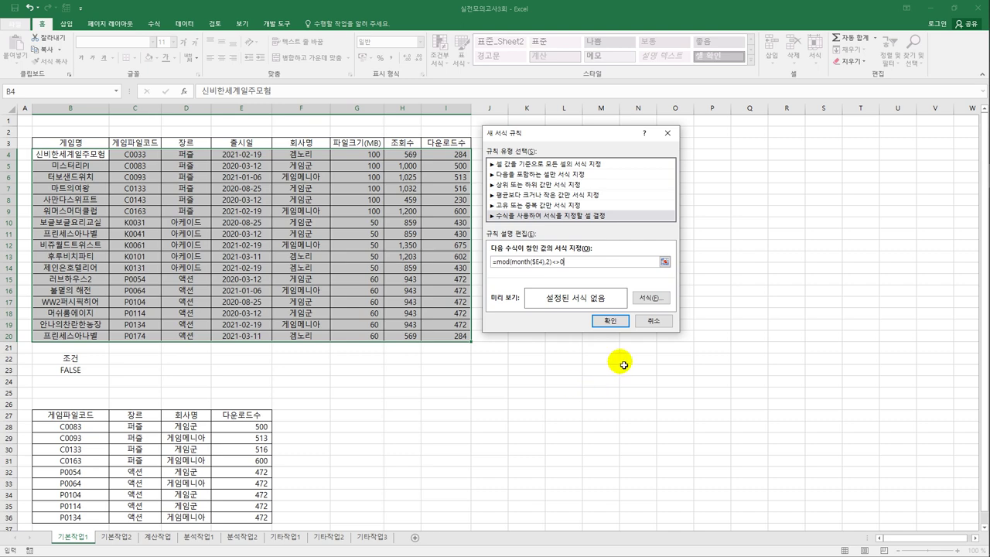
Give the rule an italic (기울임꼴) font in standard red, apply it, and check the formatted 출시일 dates.
click(644, 298)
drag(586, 91, 281, 138)
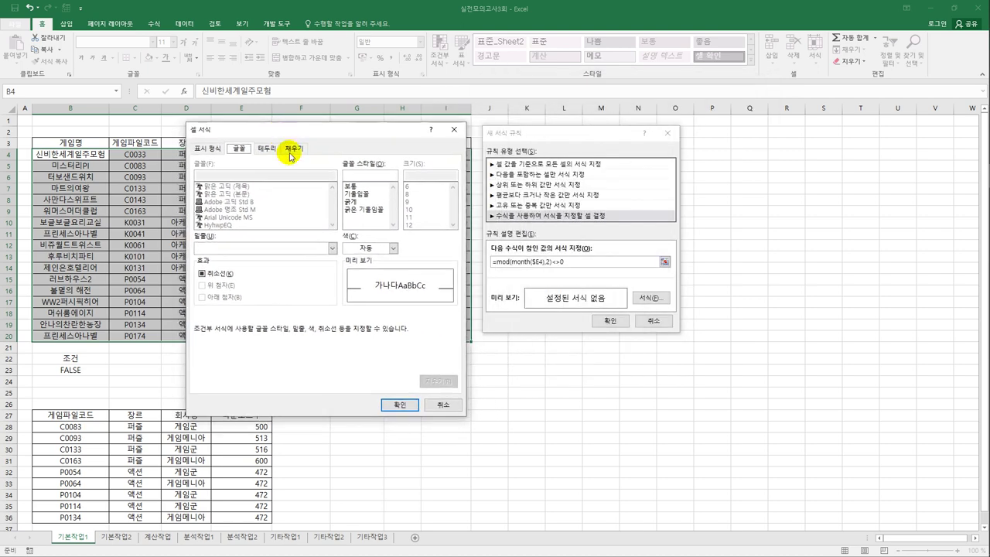
click(364, 194)
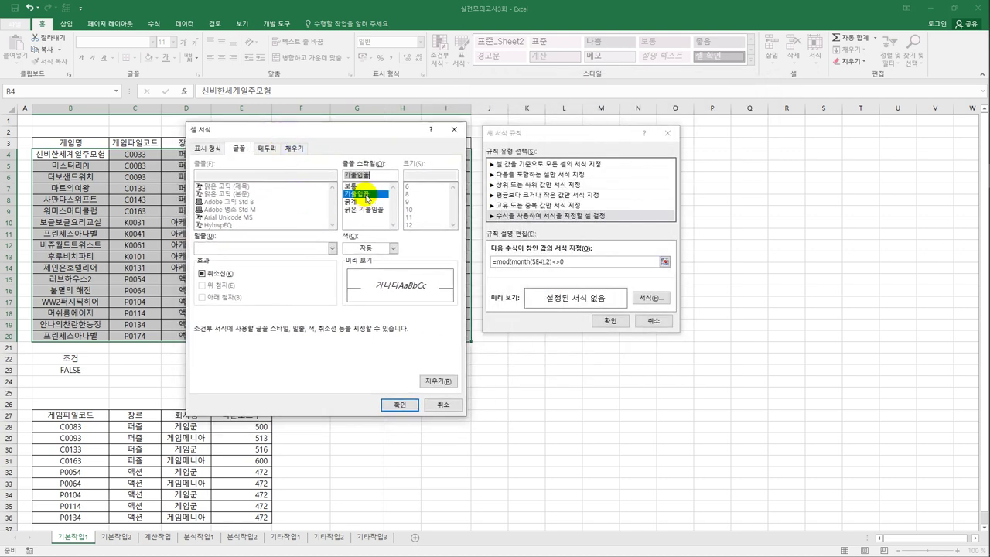
click(393, 248)
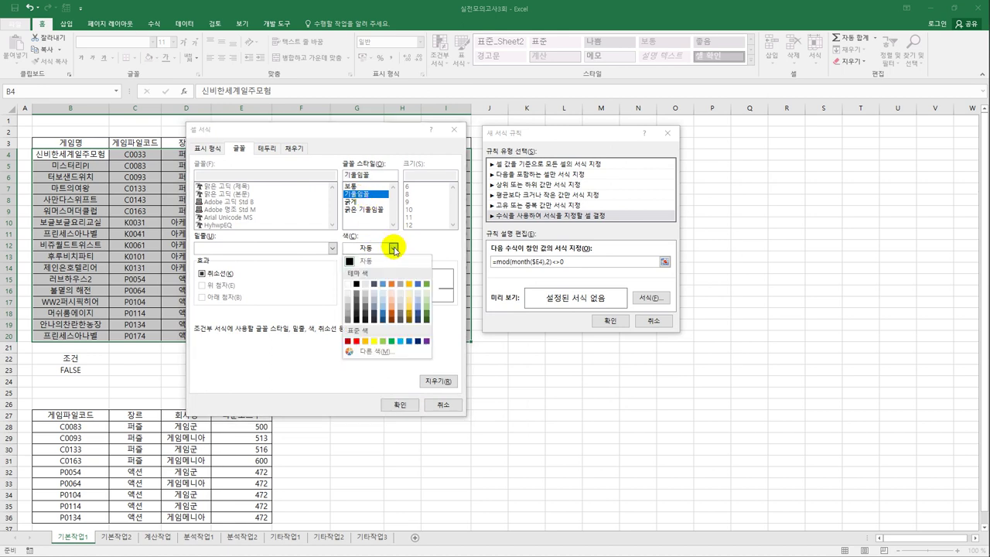
click(357, 341)
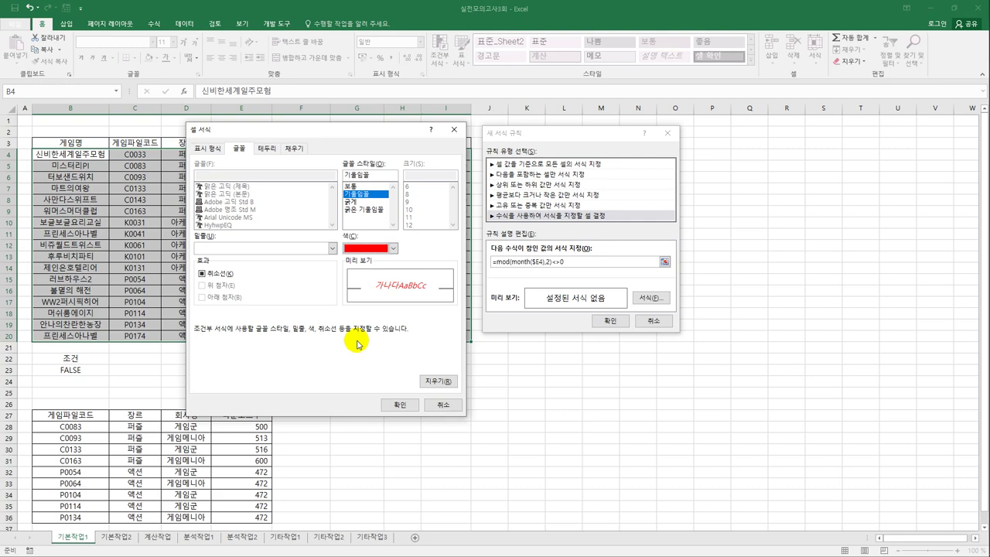
click(400, 405)
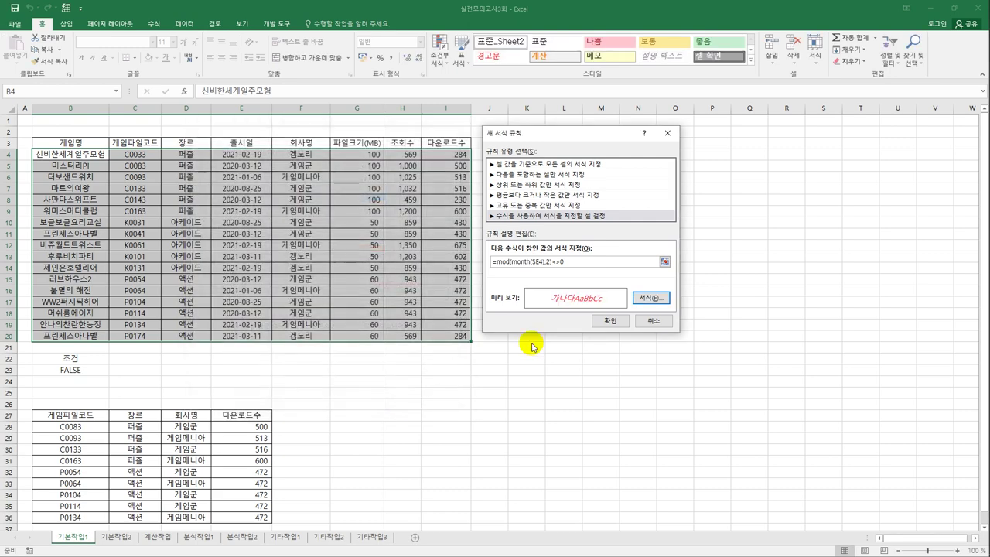
click(611, 320)
click(460, 336)
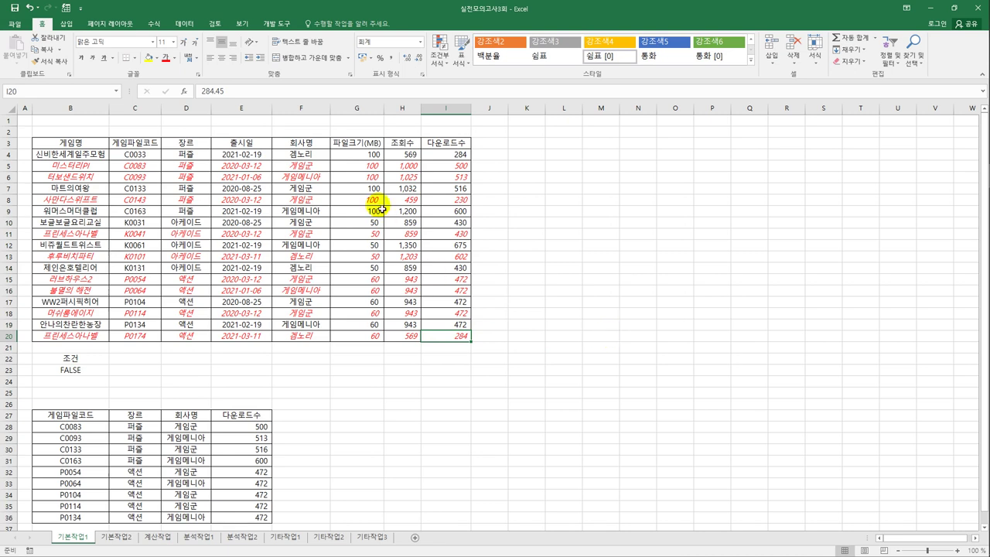
click(246, 176)
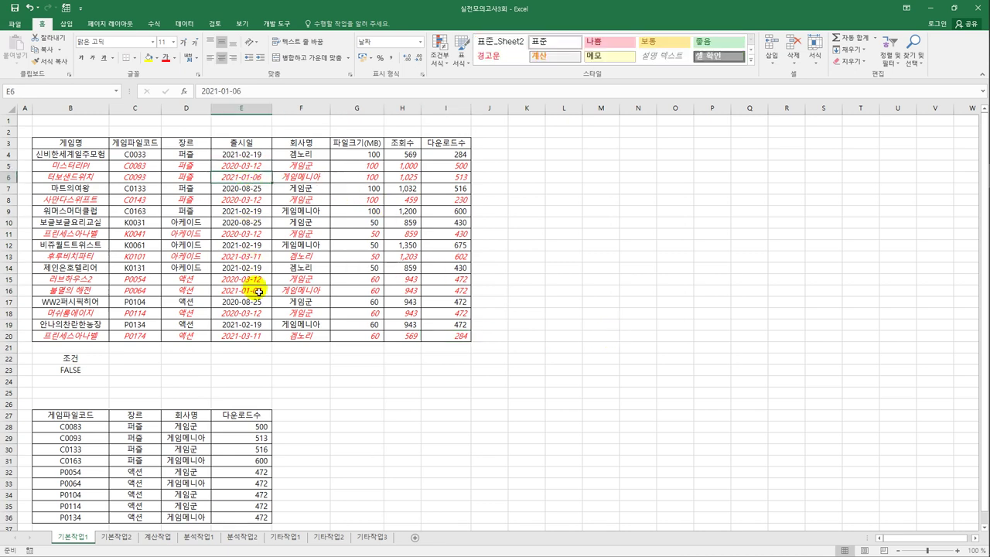
click(263, 338)
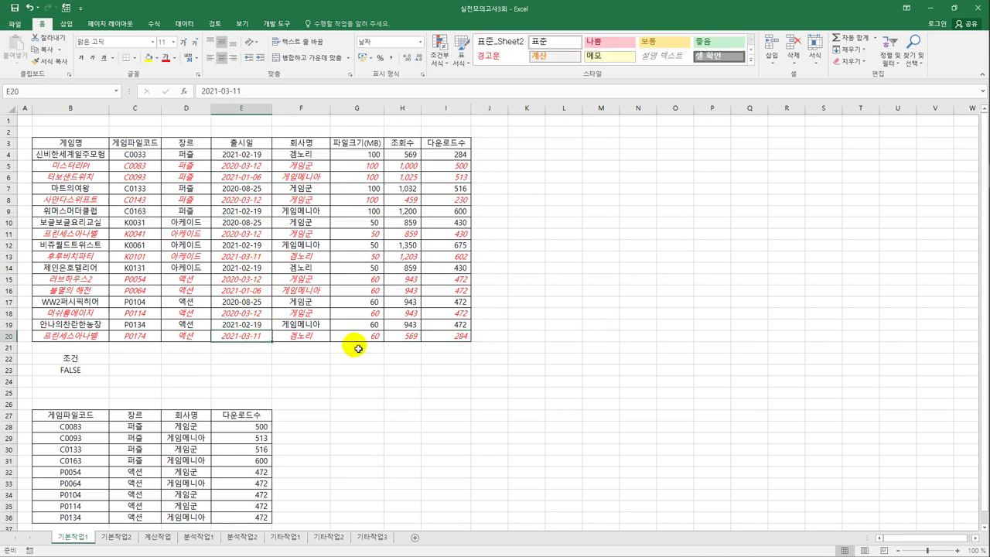
Set B3:I20 on the 기본작업2 sheet as the print area.
click(121, 536)
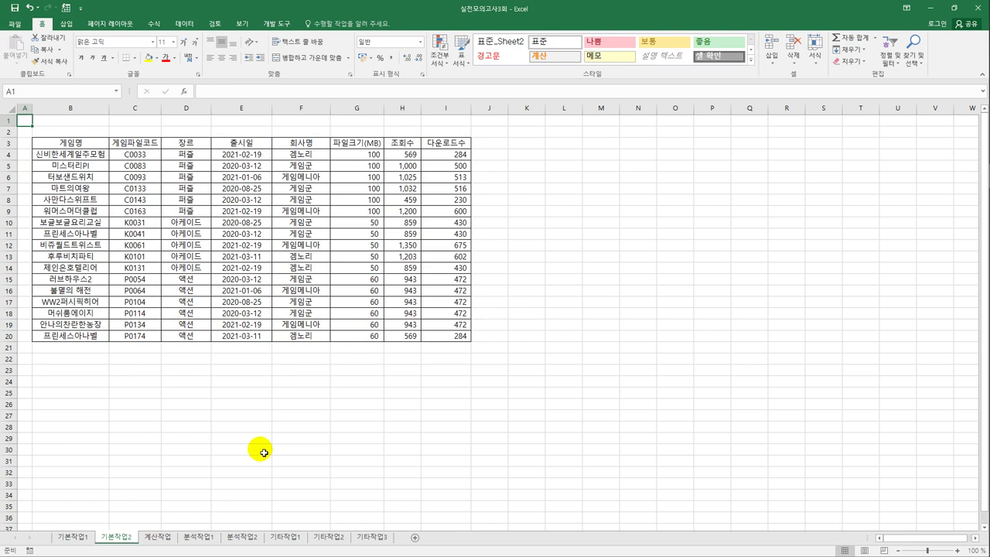
drag(74, 143, 434, 339)
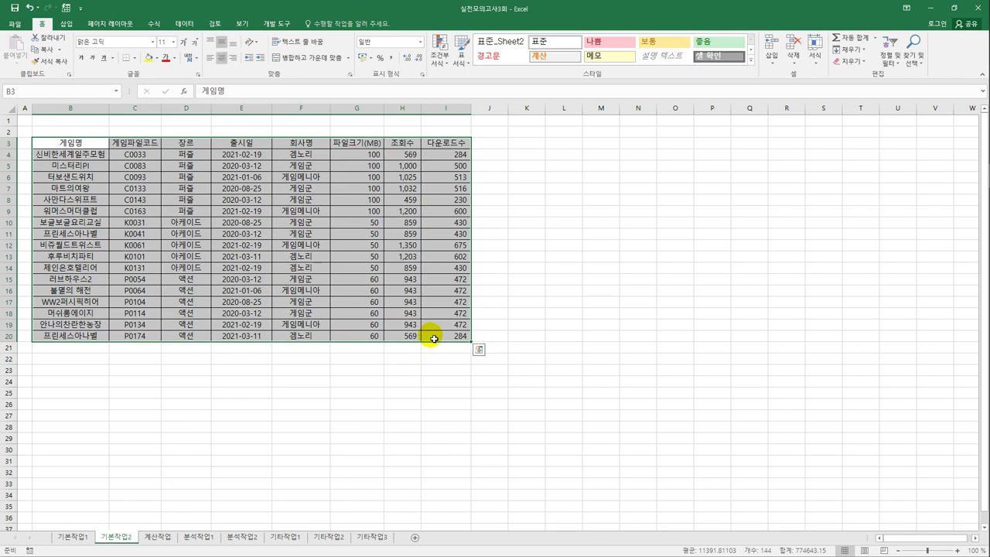
click(110, 28)
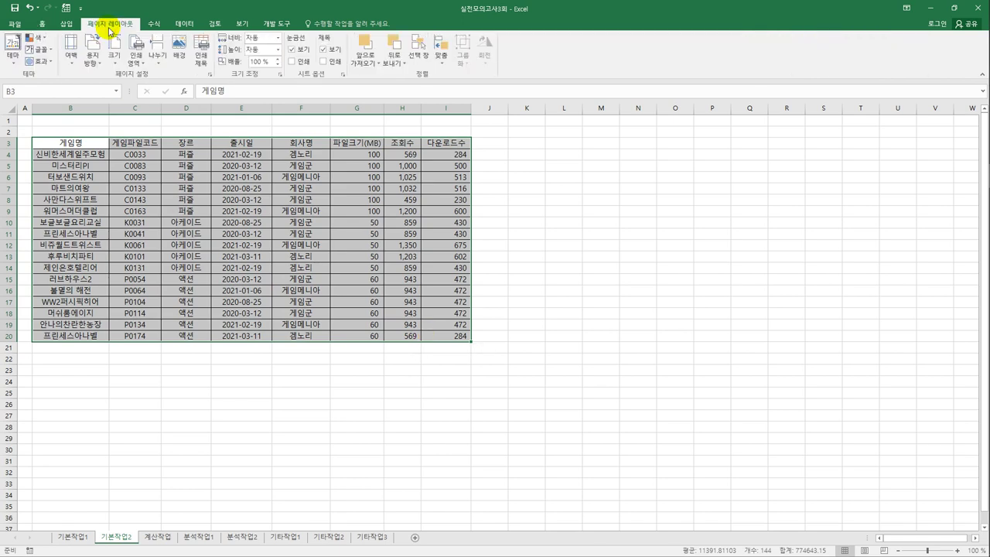
click(135, 57)
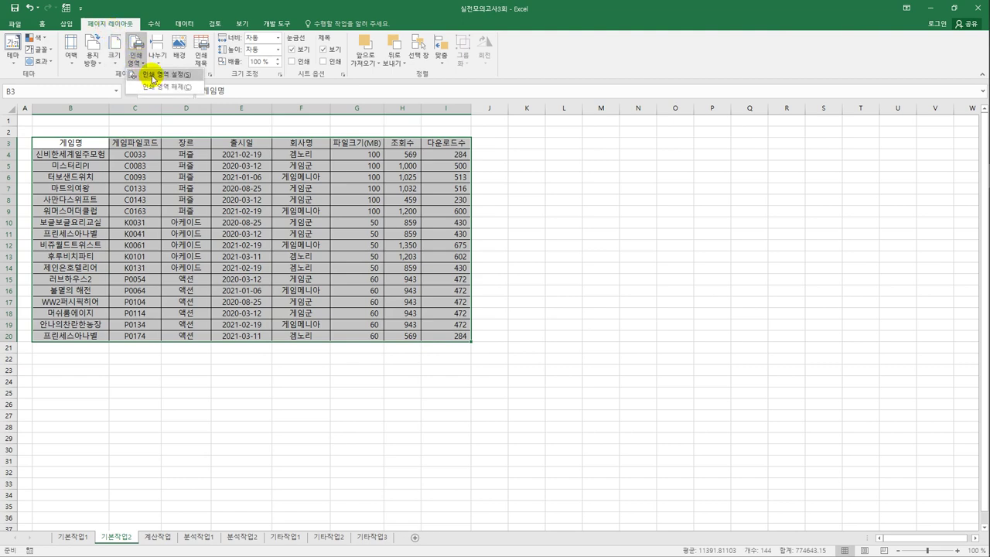
click(154, 75)
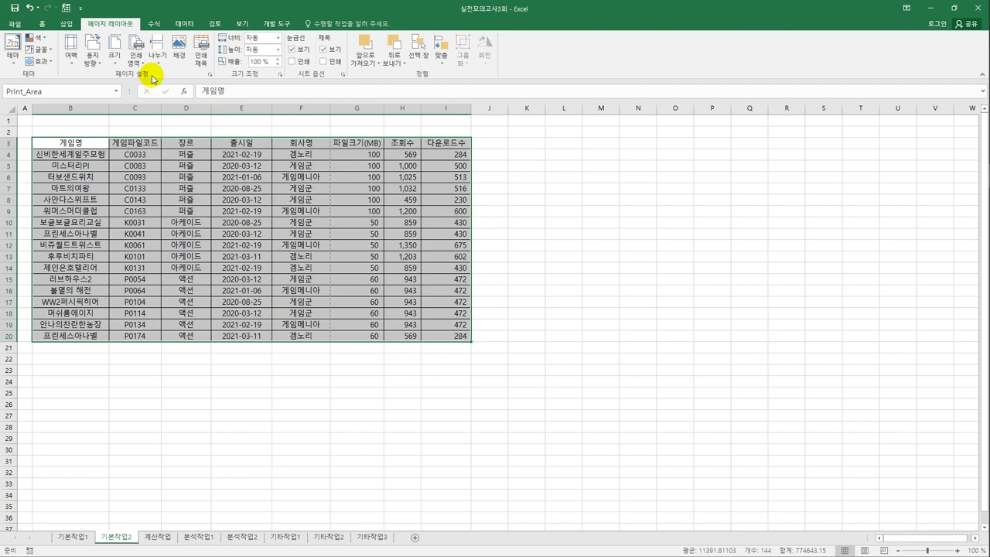
Set the page orientation to landscape (가로) and center the printout on the page both horizontally and vertically.
click(91, 55)
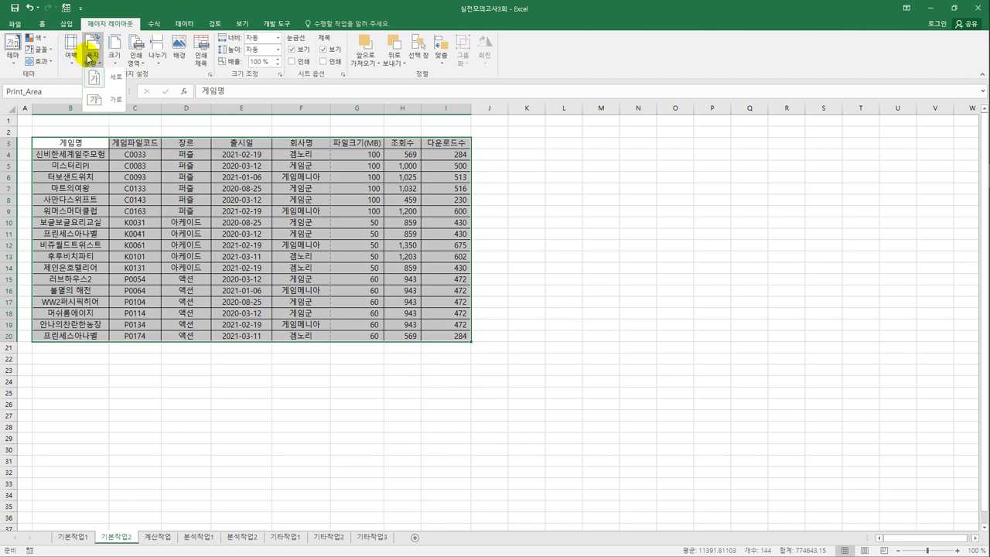
click(105, 113)
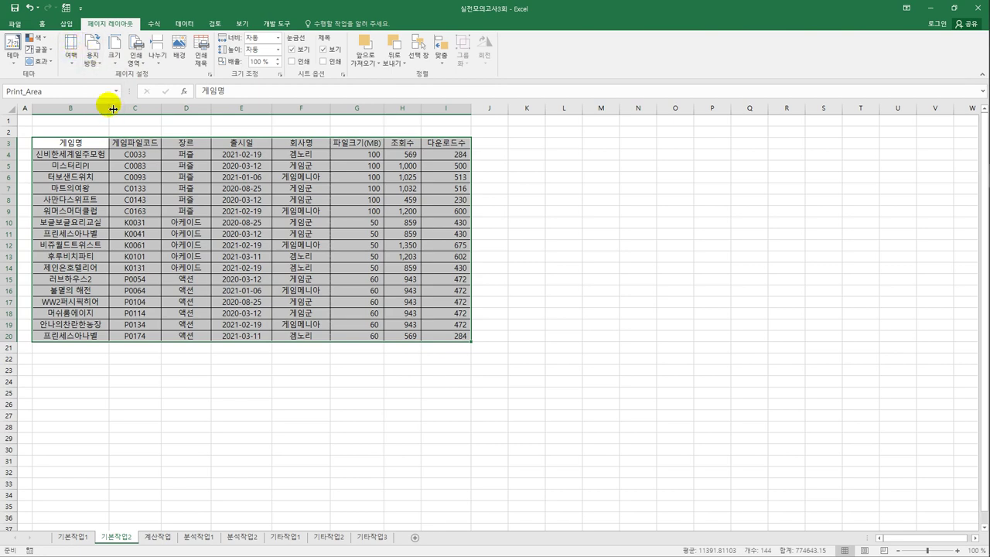
click(210, 74)
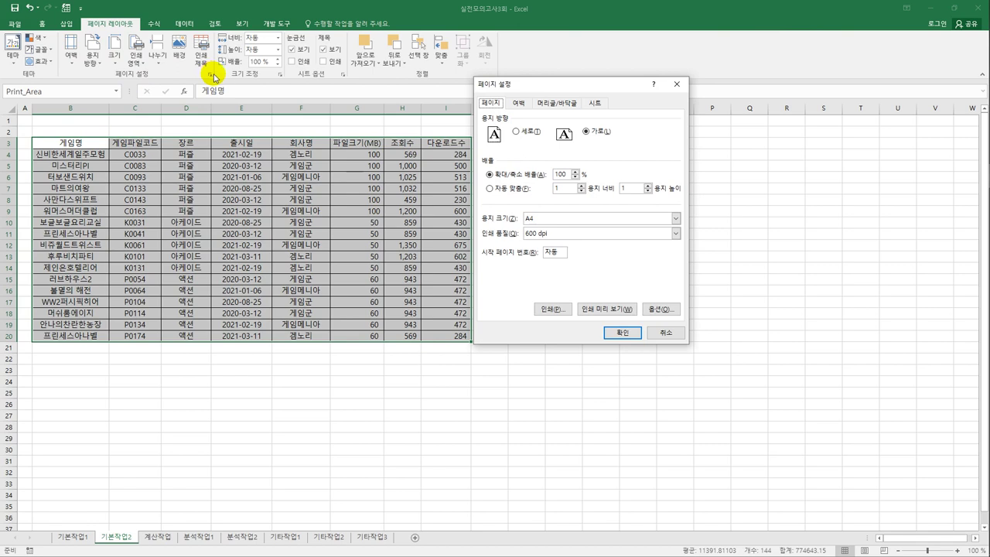
click(523, 107)
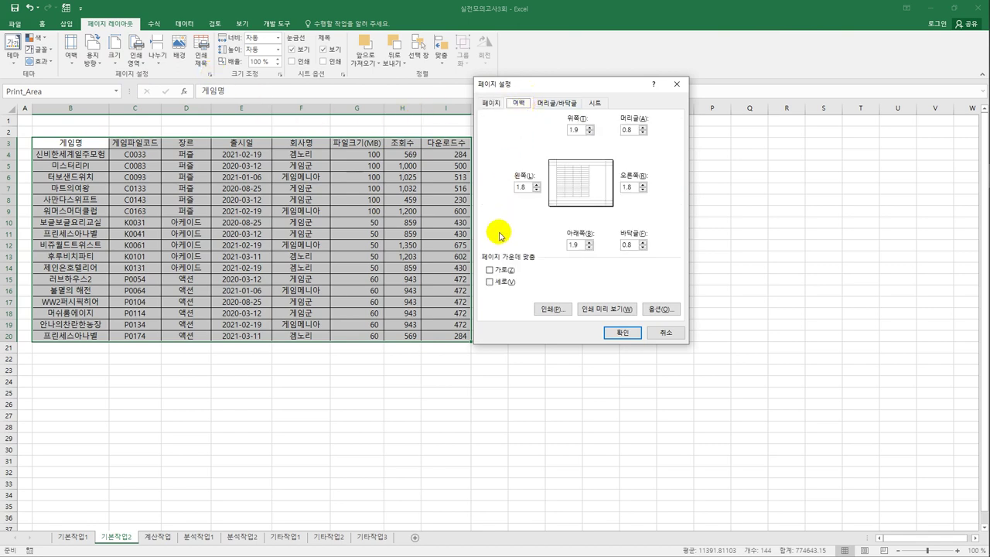
click(502, 270)
click(504, 283)
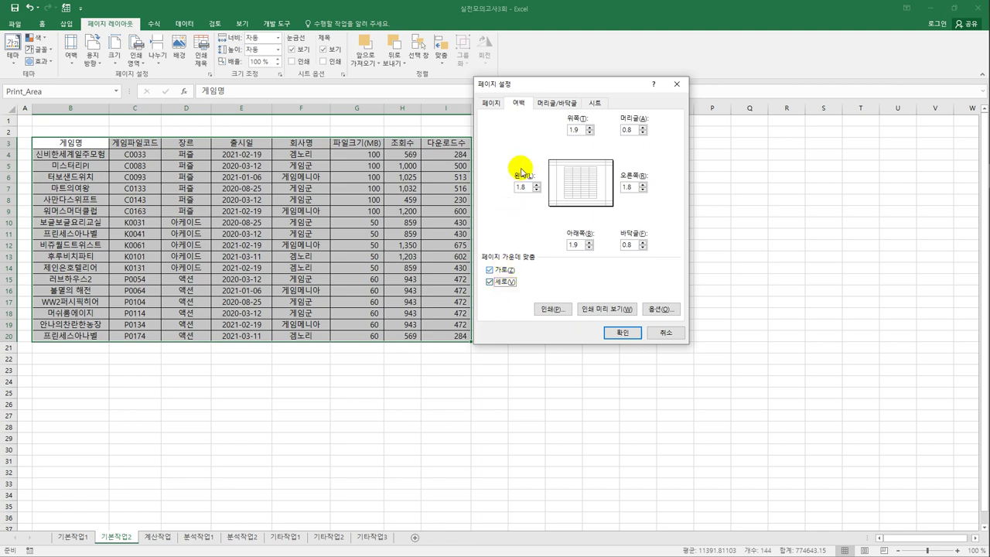
Create a custom footer with 총 &[전체 페이지 수] 페이지 in the center section.
click(556, 102)
click(598, 181)
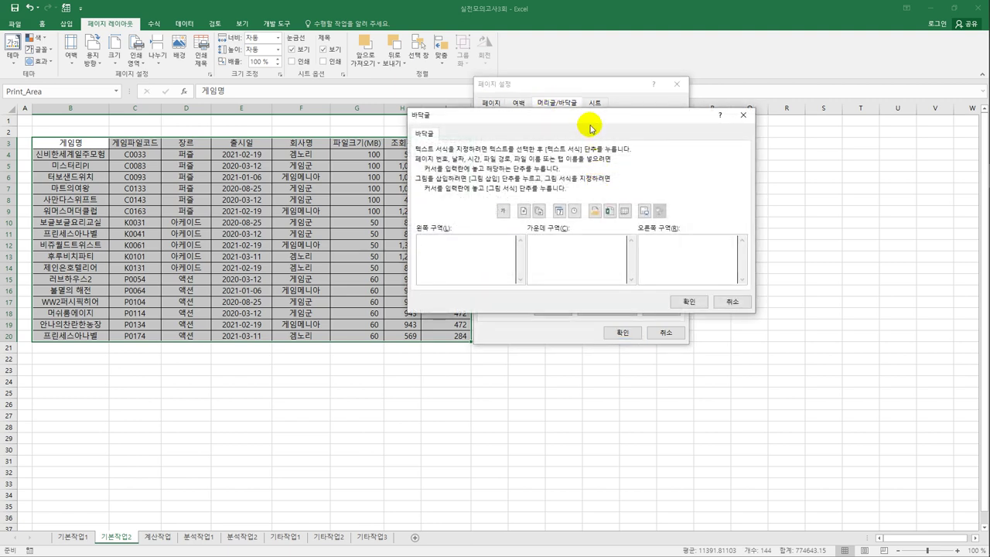
click(579, 256)
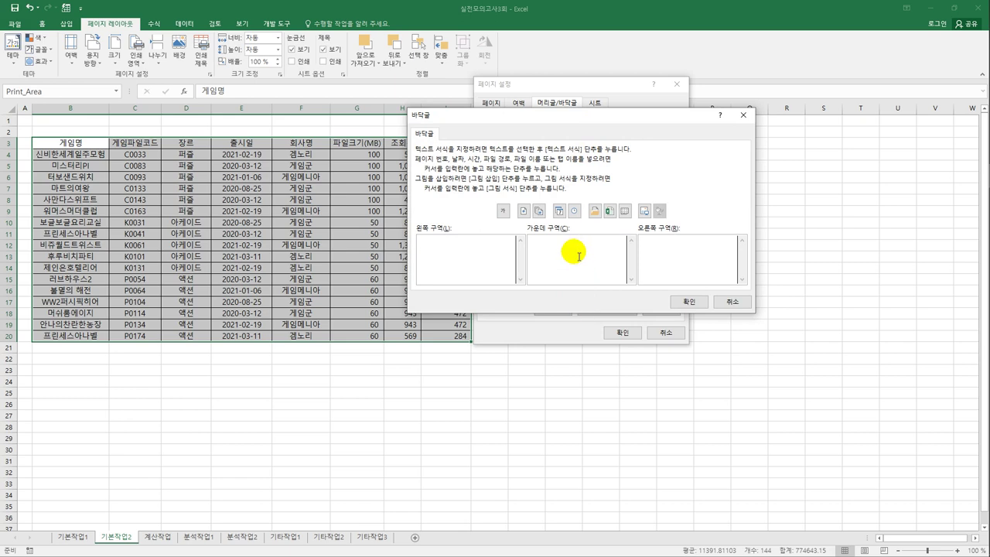
text(ch)
key(BackSpace)
key(BackSpace)
text(총)
click(539, 212)
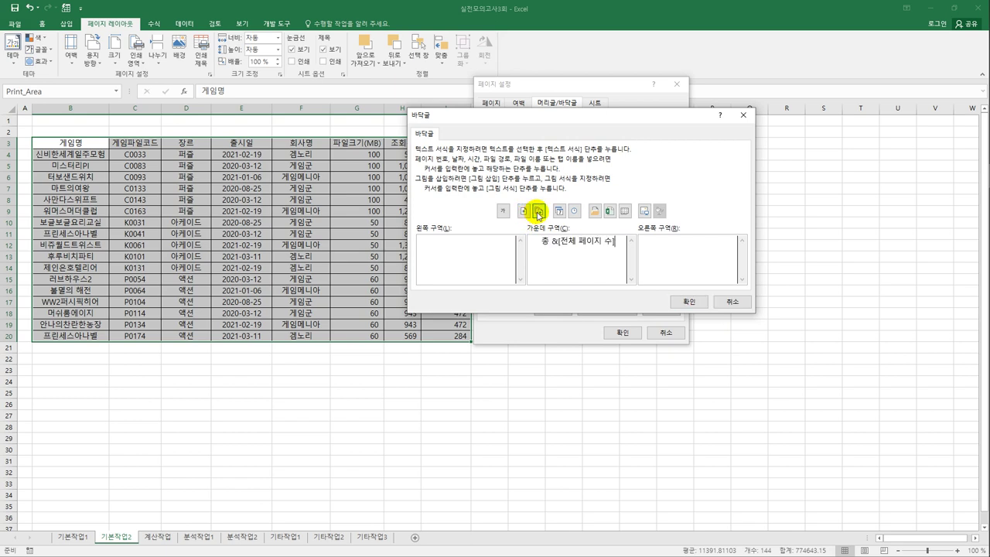
text(페이지)
click(677, 303)
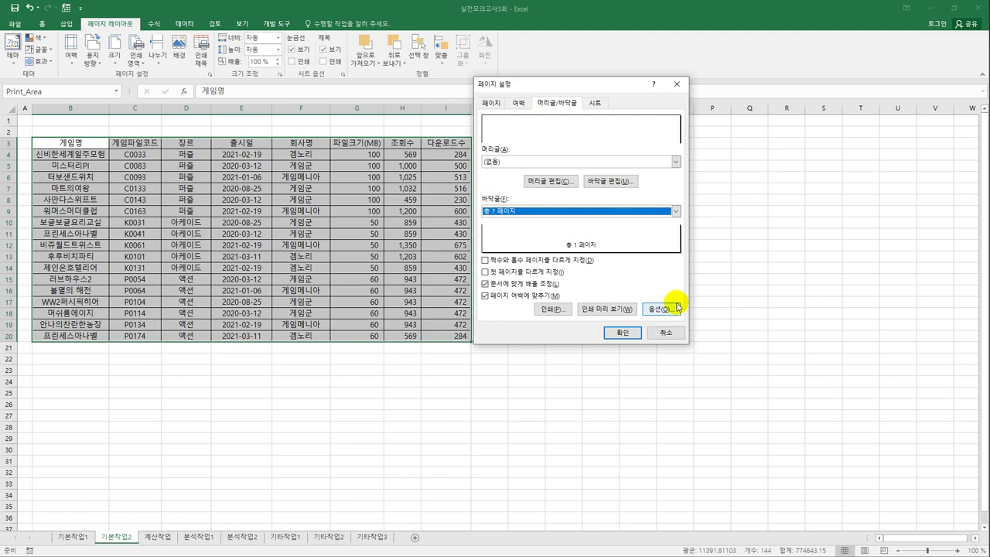
Apply the page setup and check the 기본작업2 sheet in the print preview.
click(628, 333)
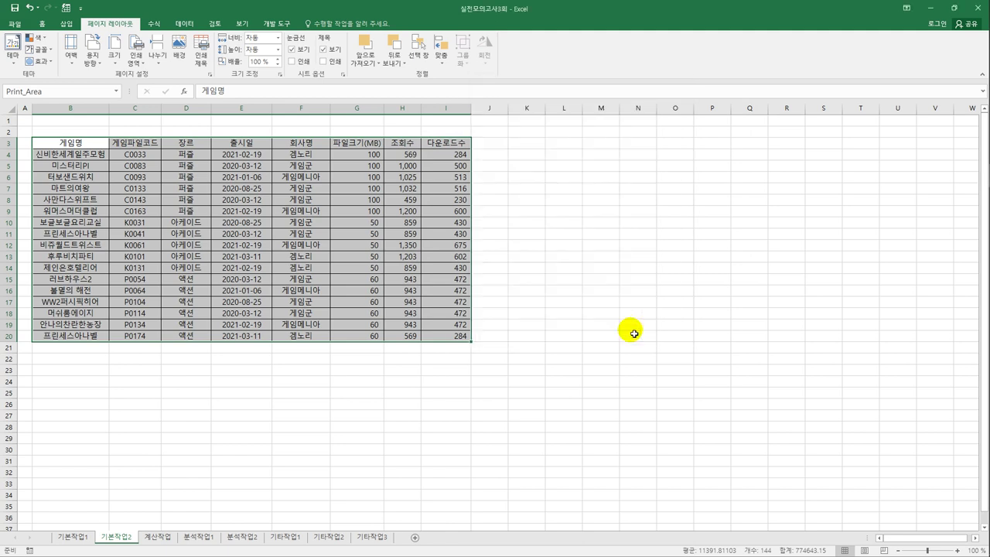
click(633, 333)
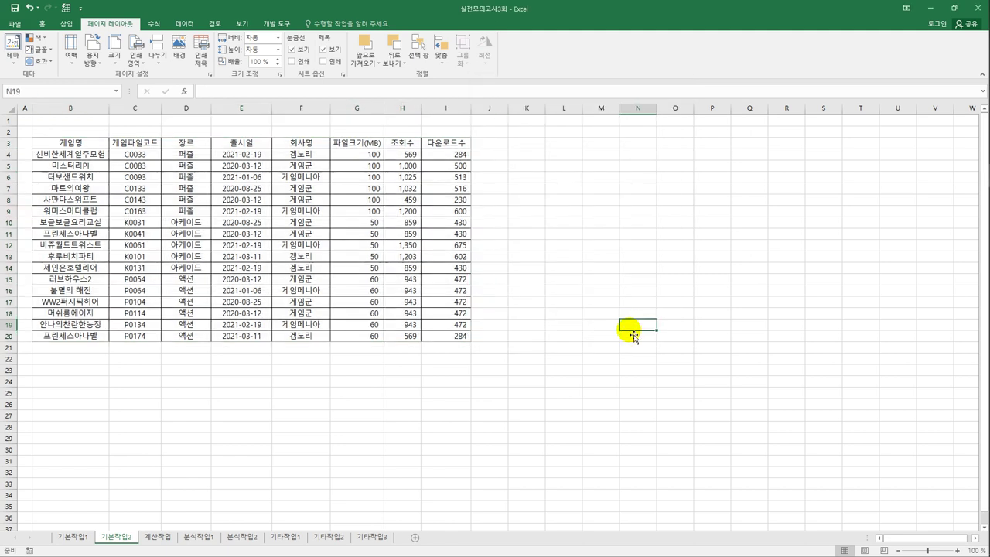
click(14, 24)
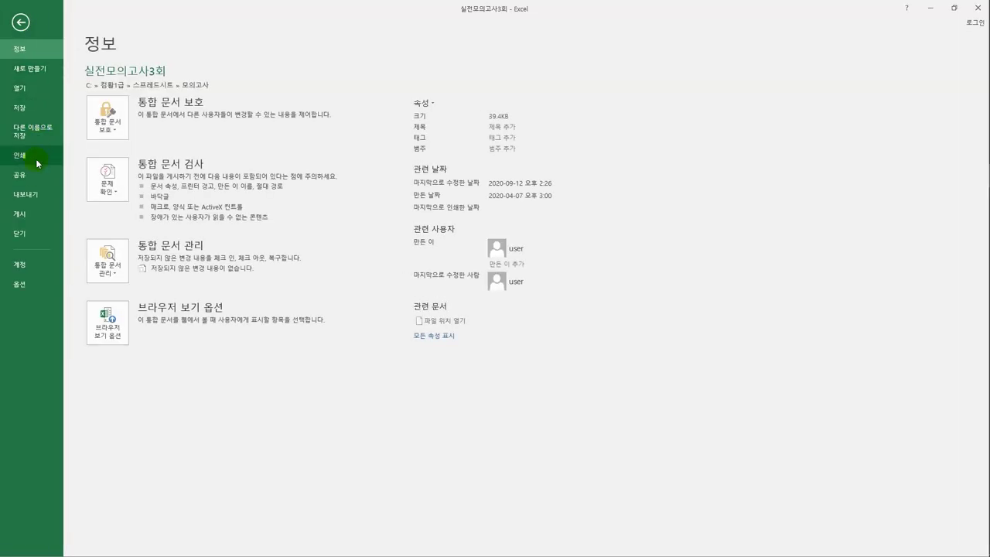
click(36, 159)
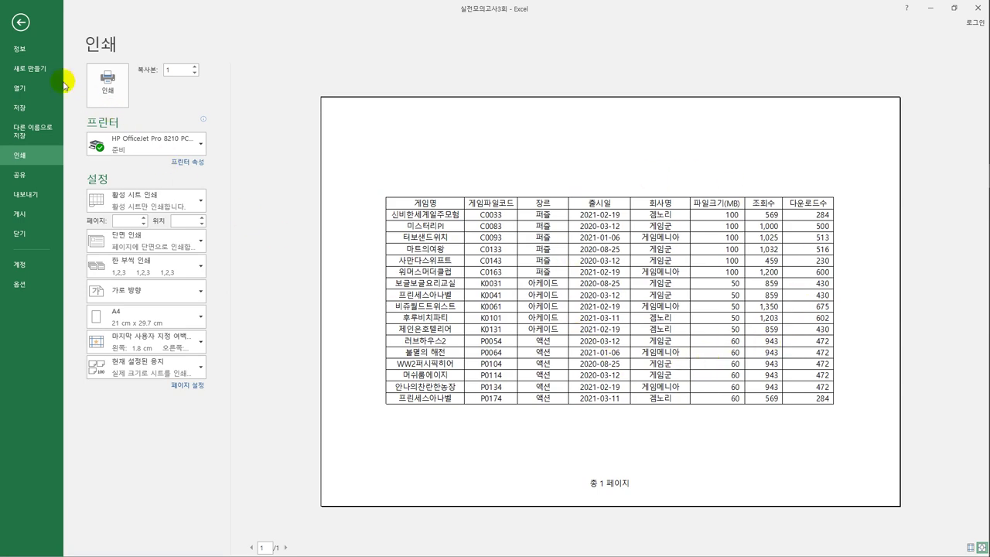
key(Escape)
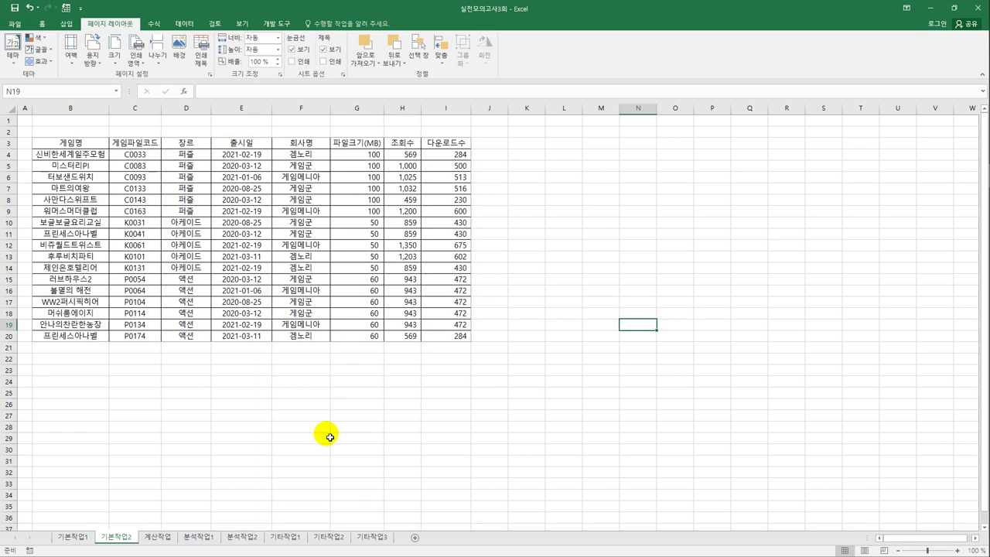
In cell C4 (장르) of the 계산작업 sheet, start an IF formula with an AND test whose first condition is left(A4,1)="A".
click(161, 536)
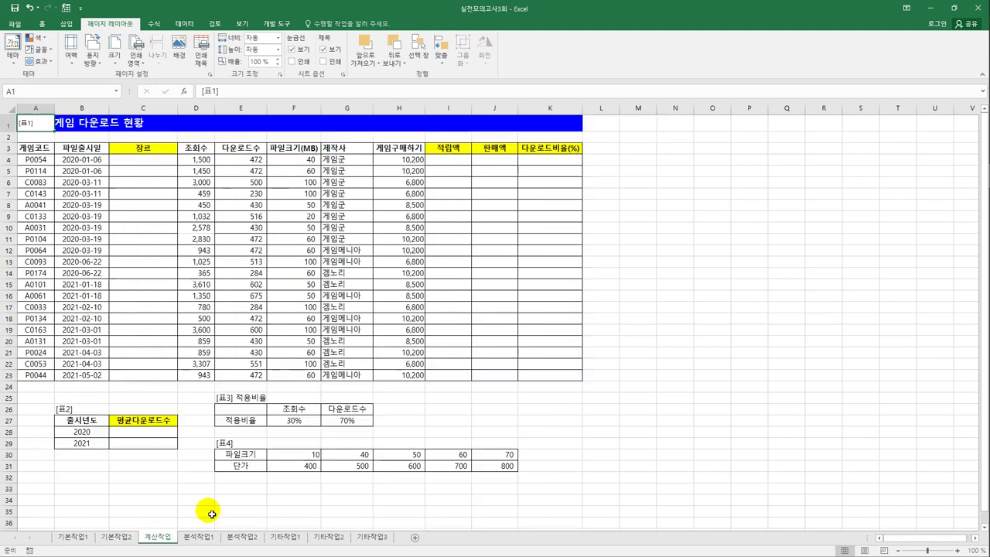
click(161, 166)
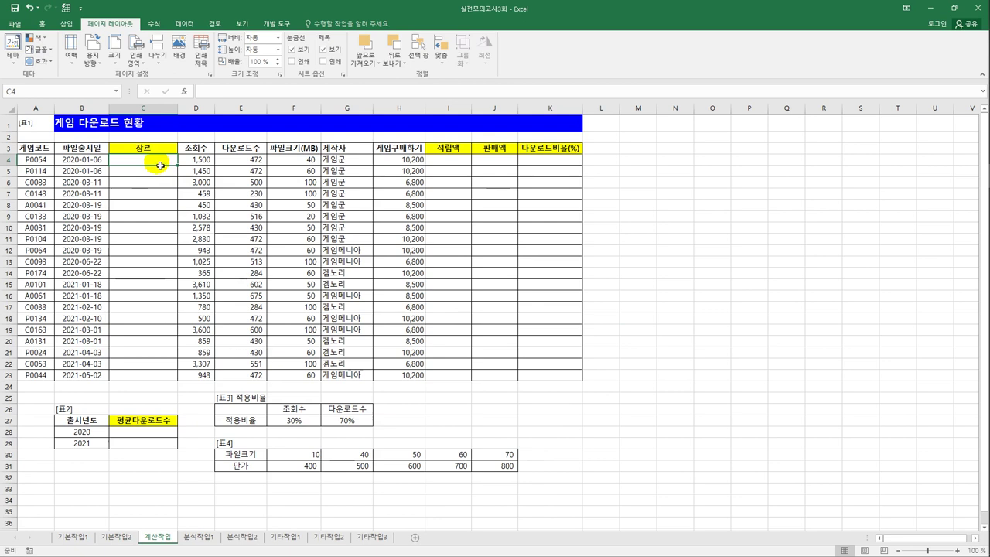
click(43, 159)
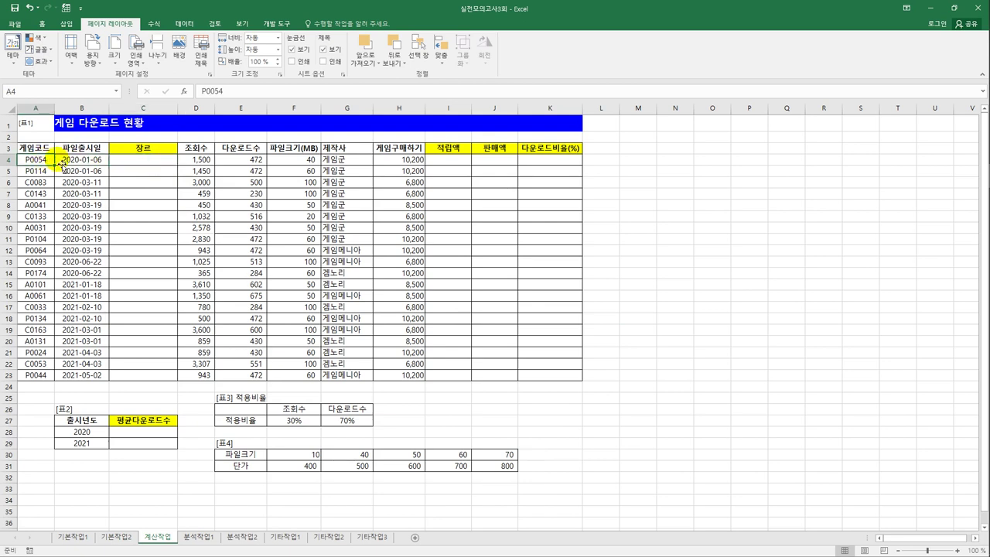
click(151, 163)
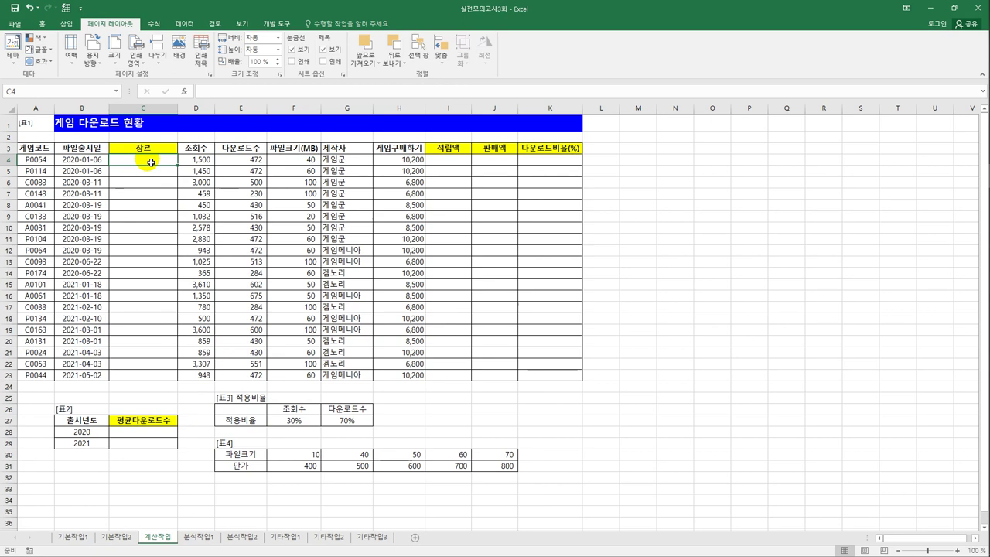
text(=ㅑ)
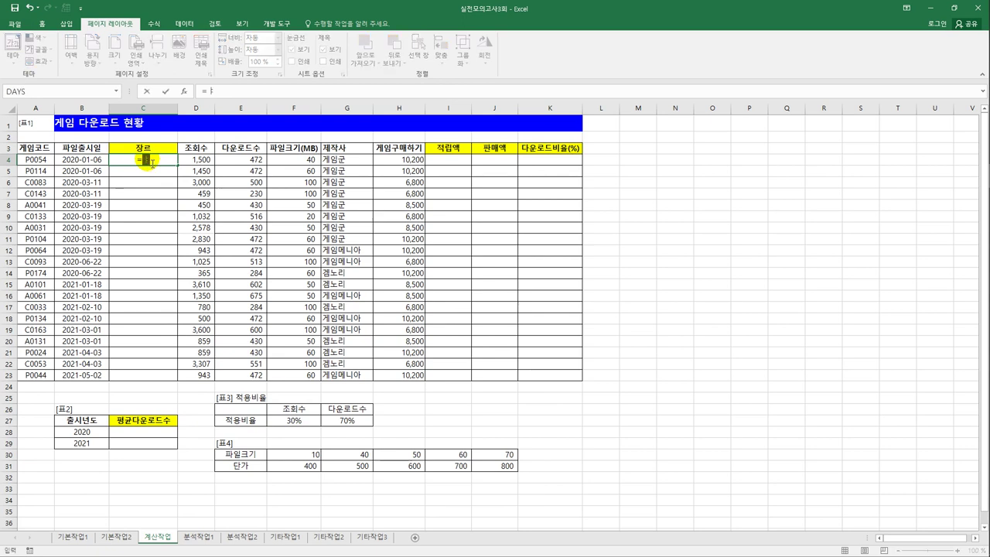
key(BackSpace)
text(if()
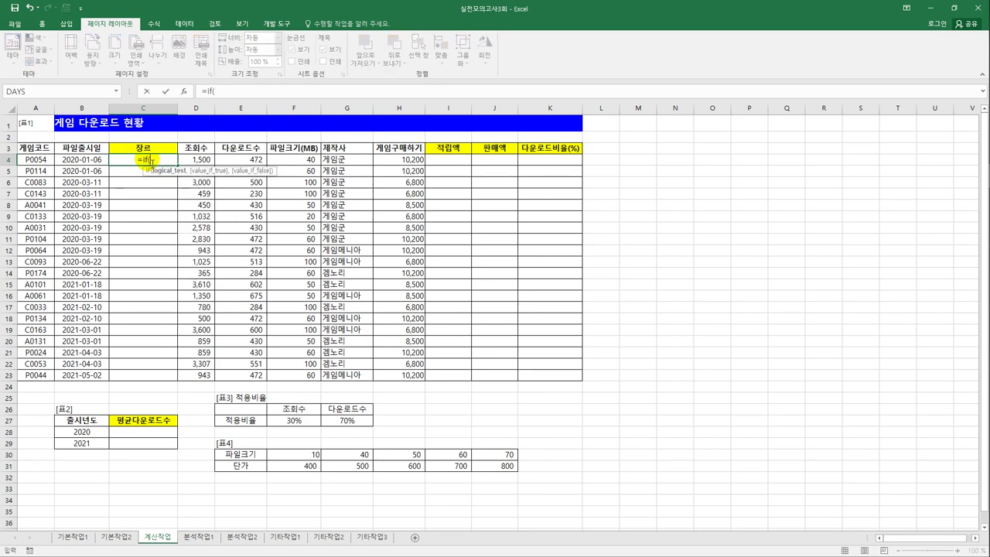
text(and()
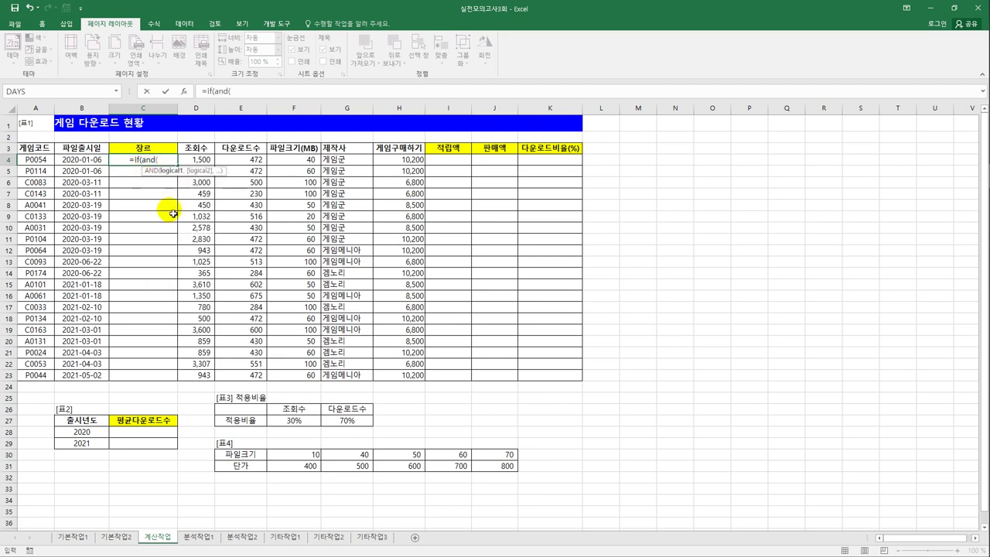
text(left()
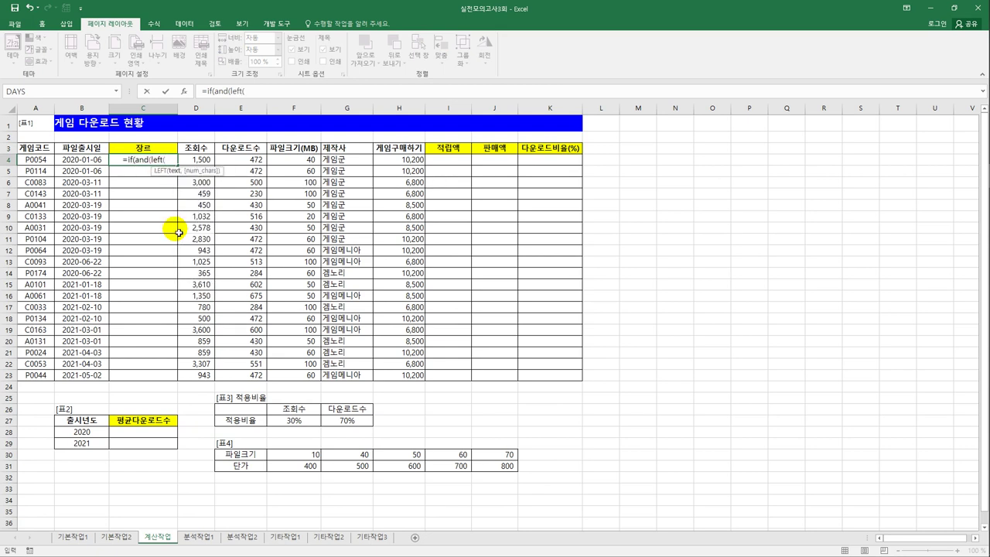
key(Left)
key(Left)
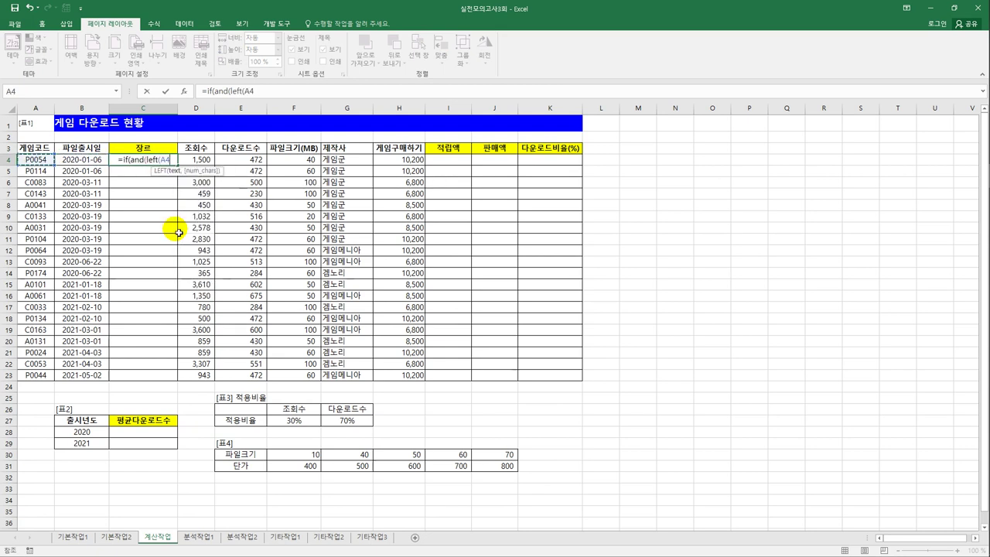
text(,1))
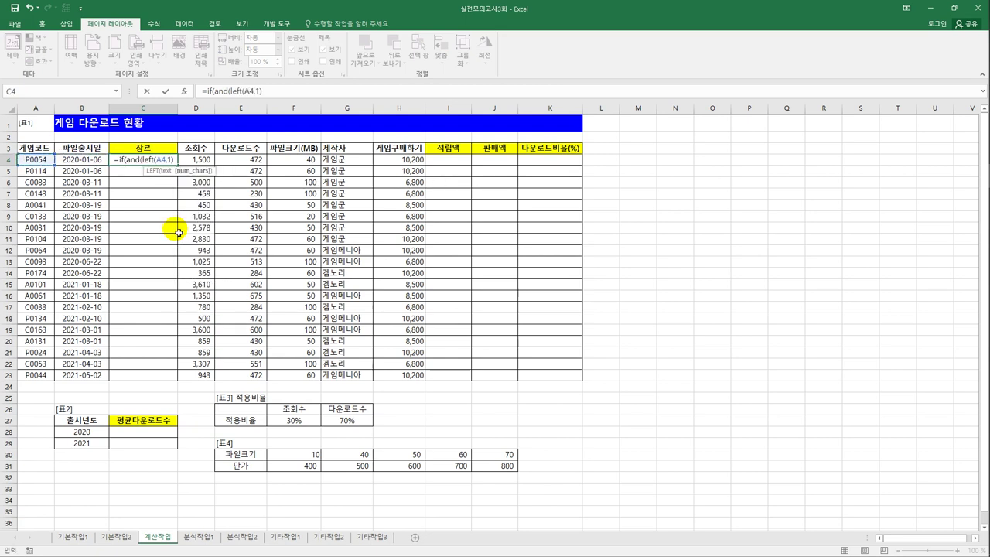
text(=)
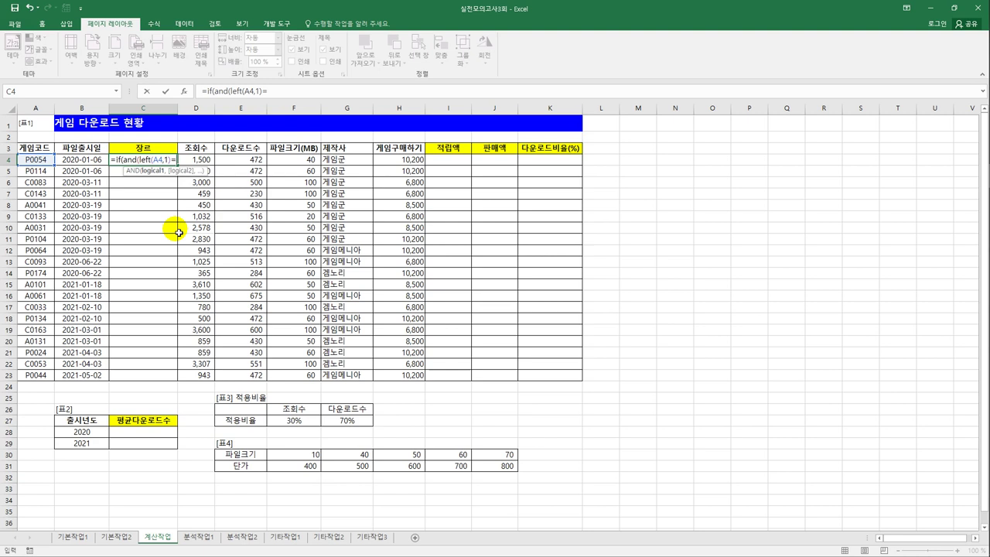
text("A)
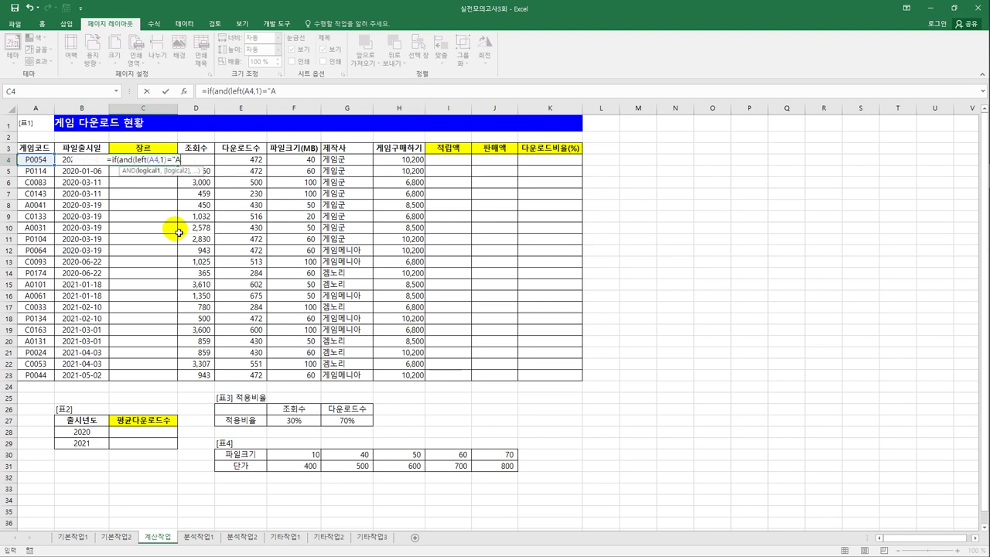
text(",)
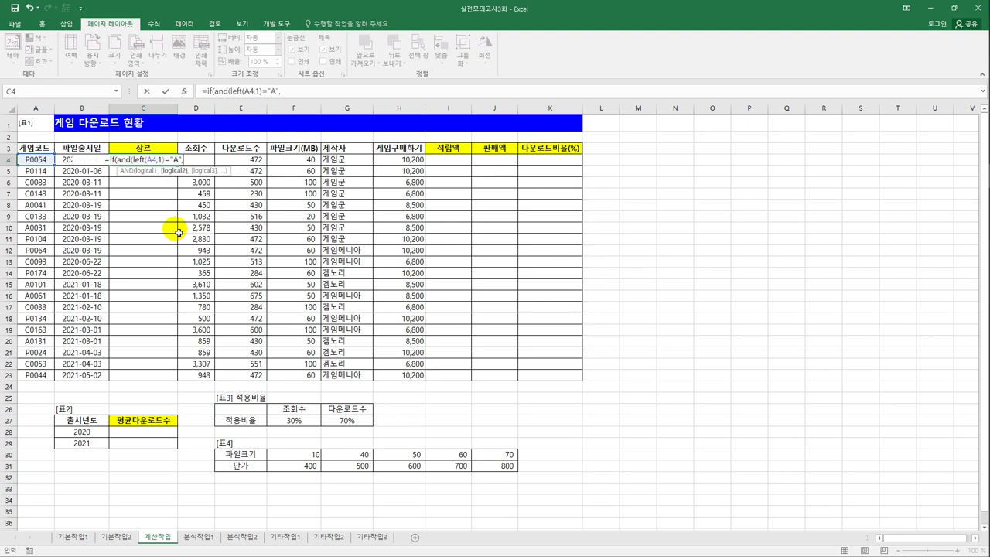
Add right(A4,1)="1" as the second condition and close the AND test.
text(right()
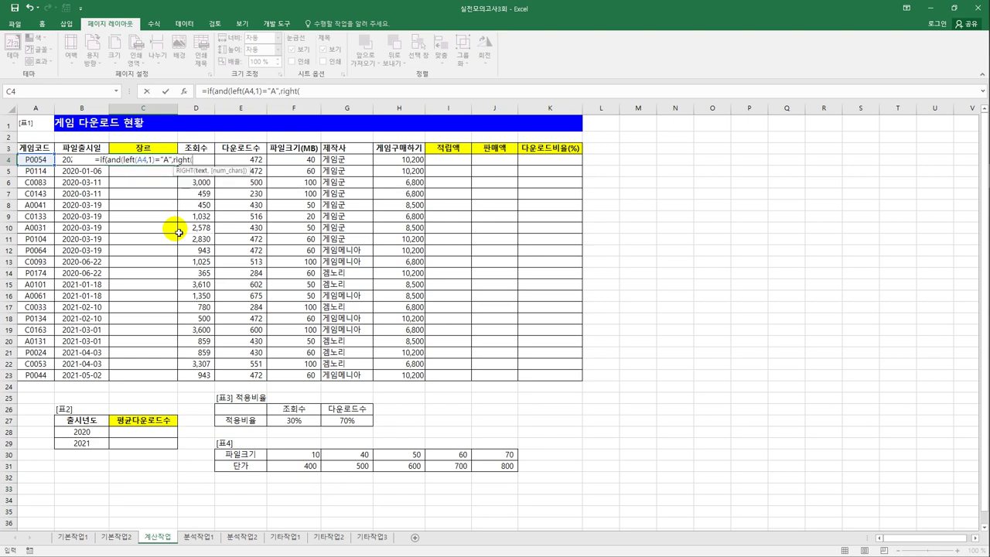
key(Left)
key(Left)
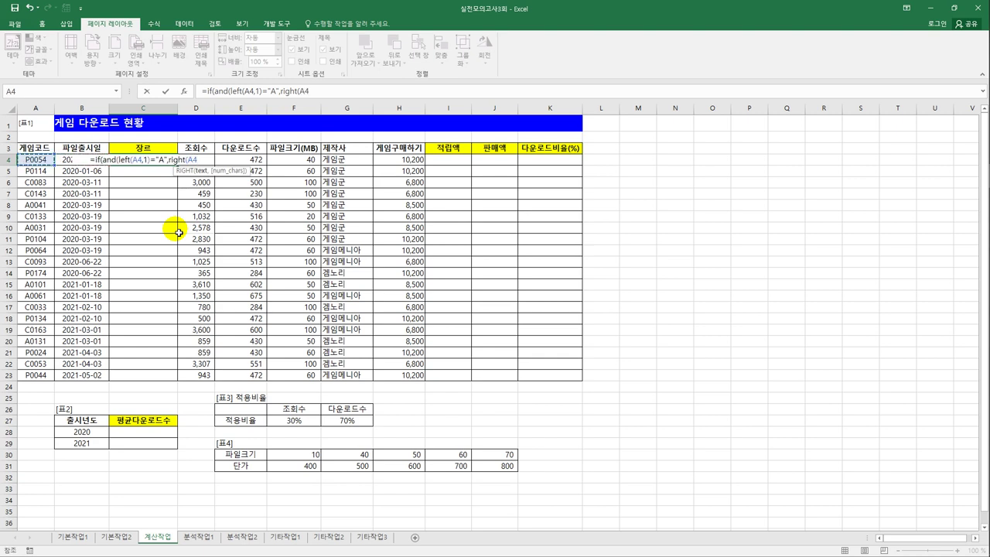
text(,1))
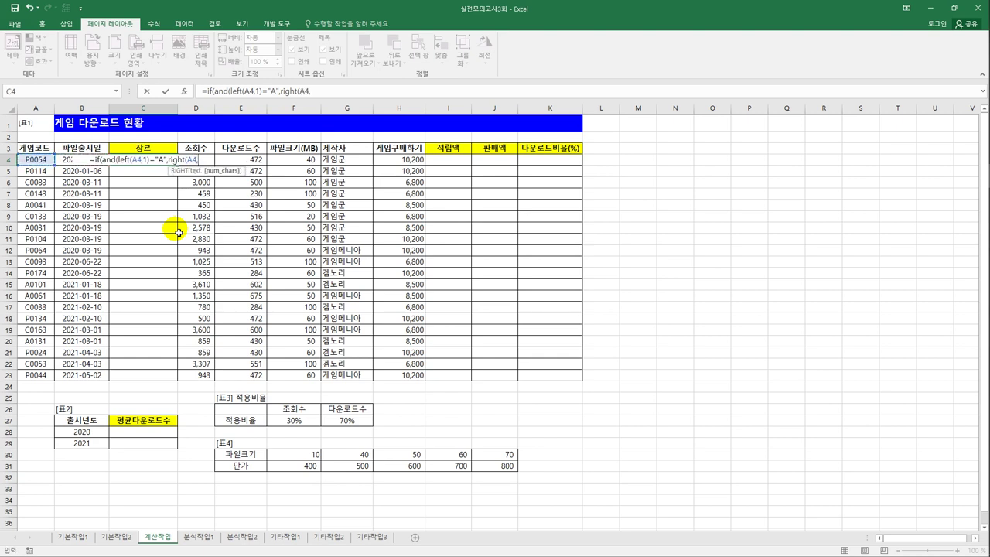
text(="1)
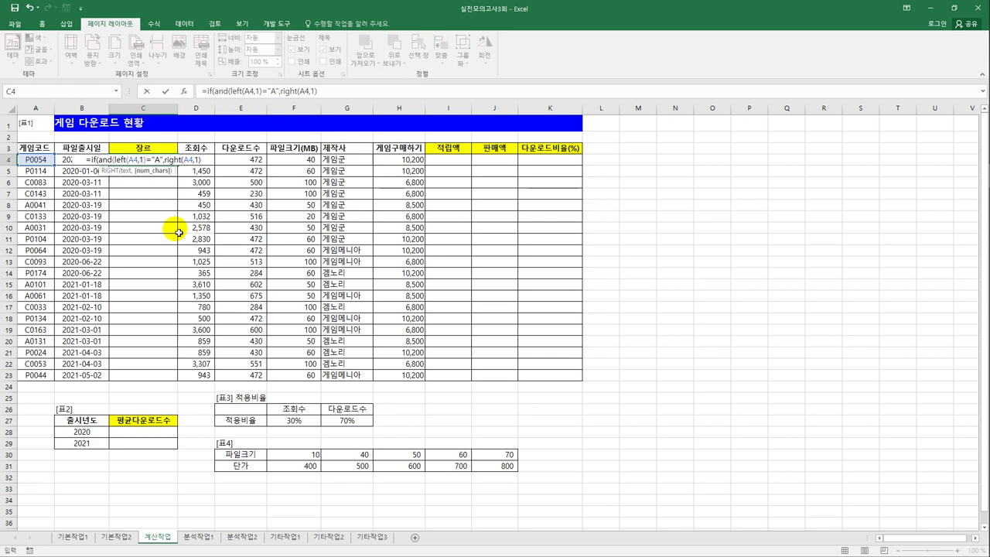
text(")
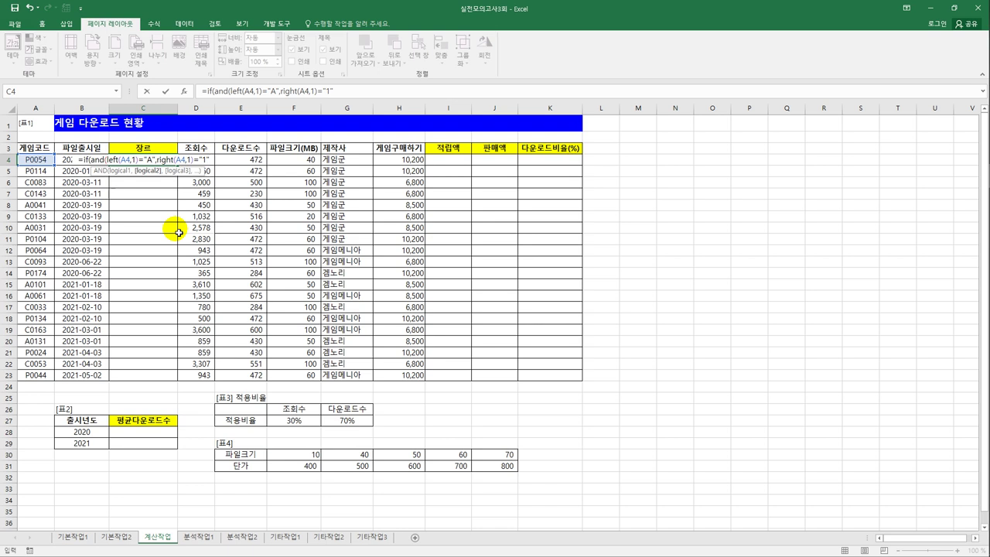
text(),)
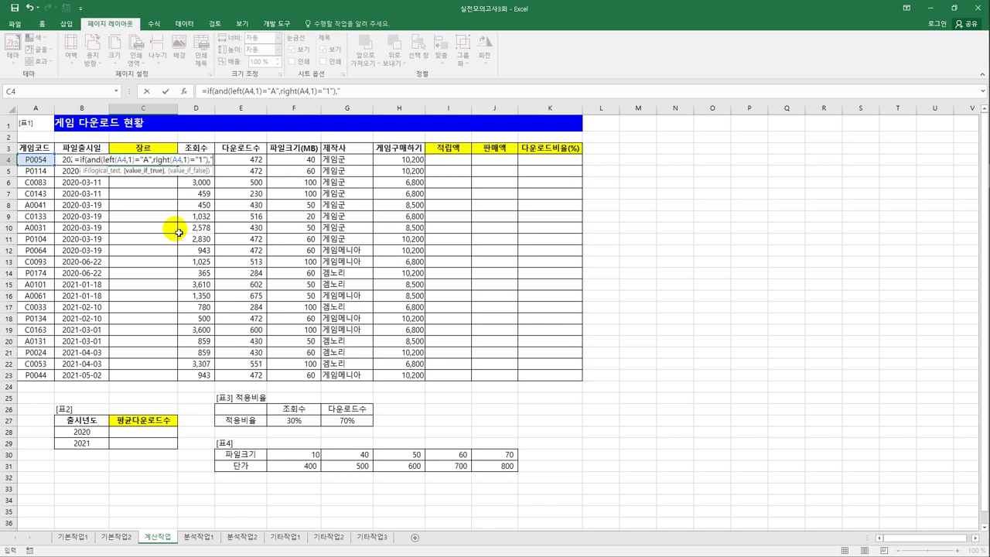
Enter "액션" as the IF formula's value when the test is true.
text("d)
key(BackSpace)
key(Hangul)
text(액)
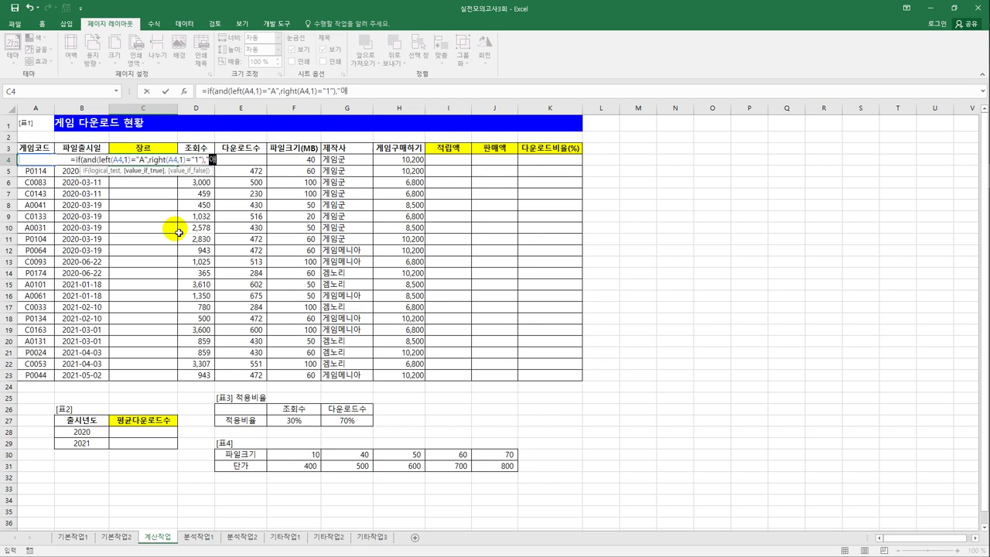
text(션",)
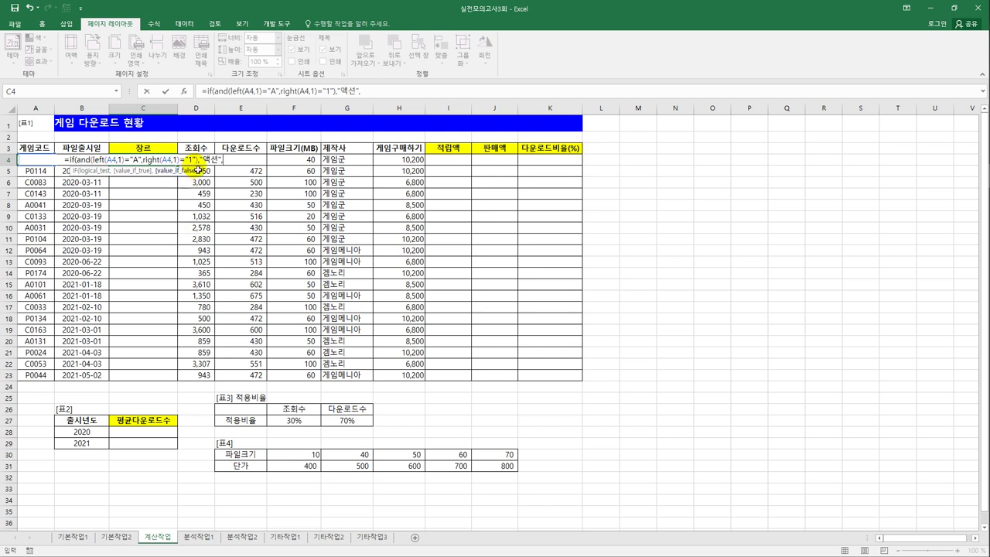
Copy the whole IF expression after the equals sign and paste it at the formula's end as a nested IF.
drag(207, 91, 372, 98)
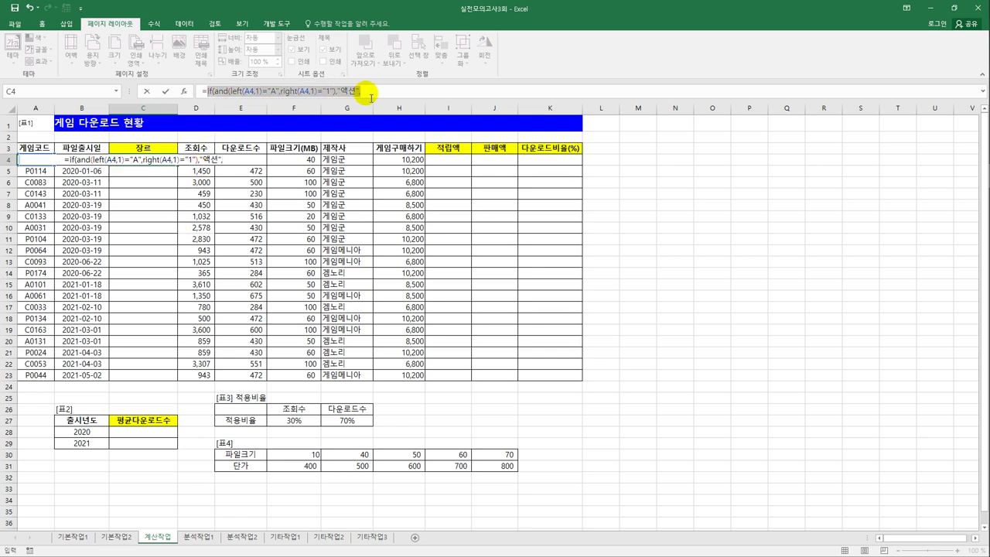
key(ctrl+c)
click(380, 91)
key(ctrl+v)
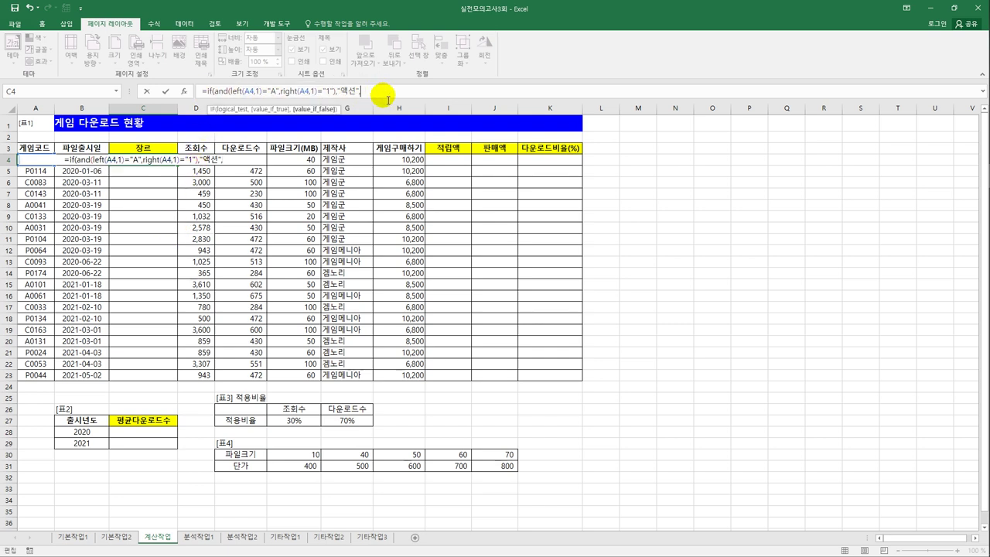
Change the nested IF's conditions to test for "P" as the first character and "4" as the last.
click(434, 97)
double_click(433, 96)
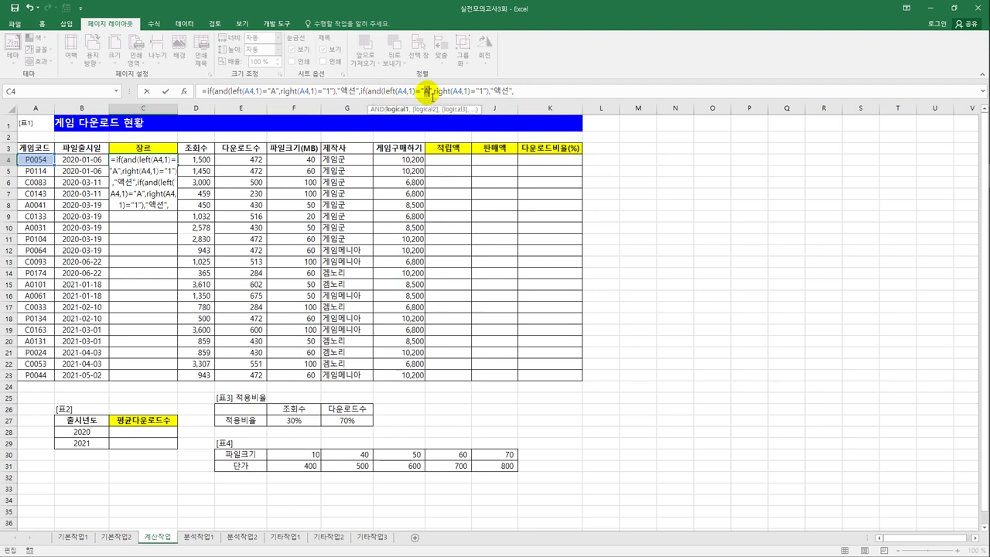
text(P)
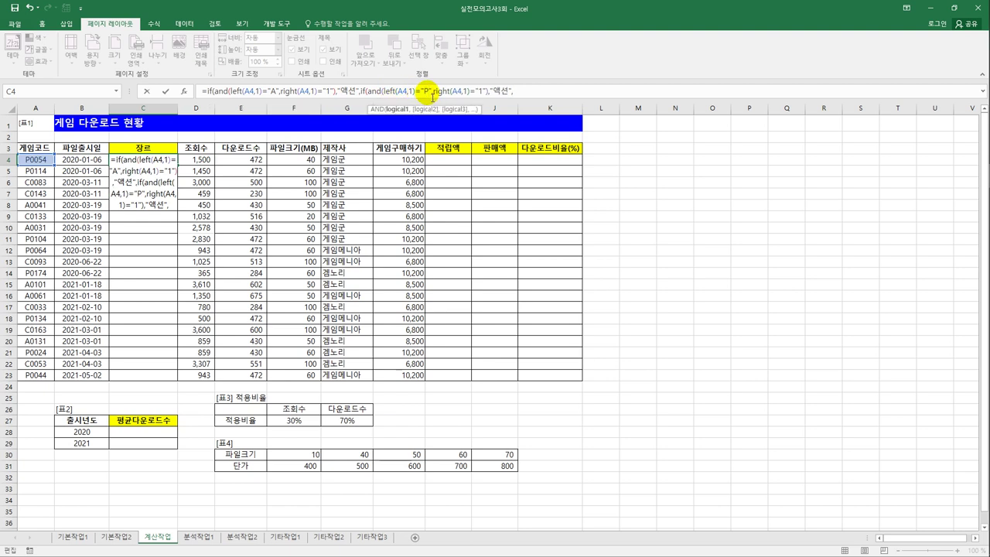
click(485, 92)
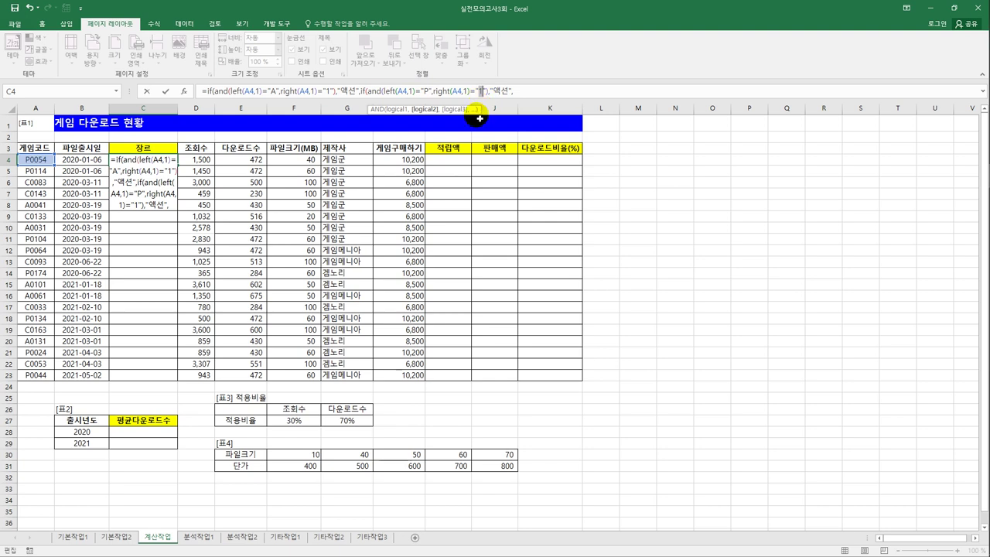
key(BackSpace)
text(4)
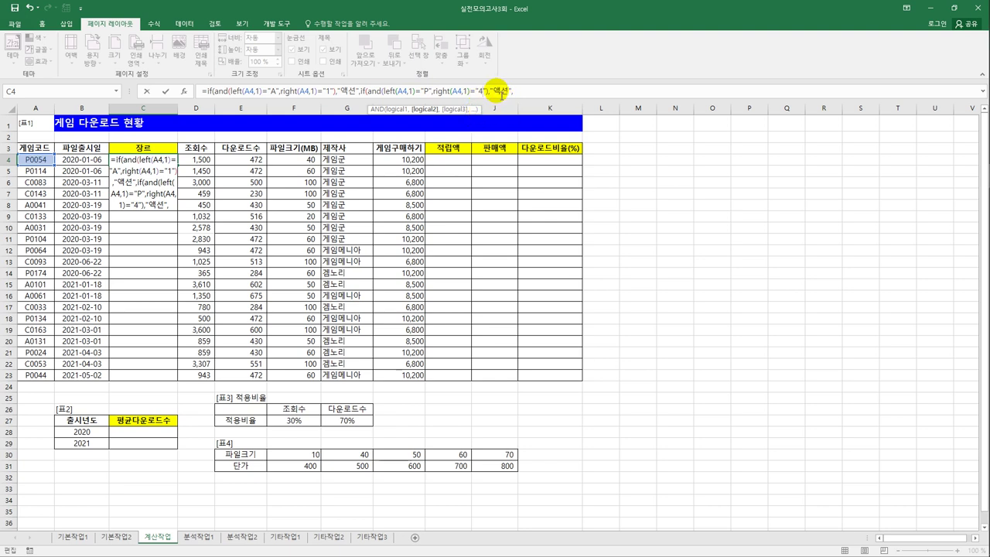
Set the nested IF's result to "퍼즐" when true and "아케이드" otherwise.
double_click(502, 91)
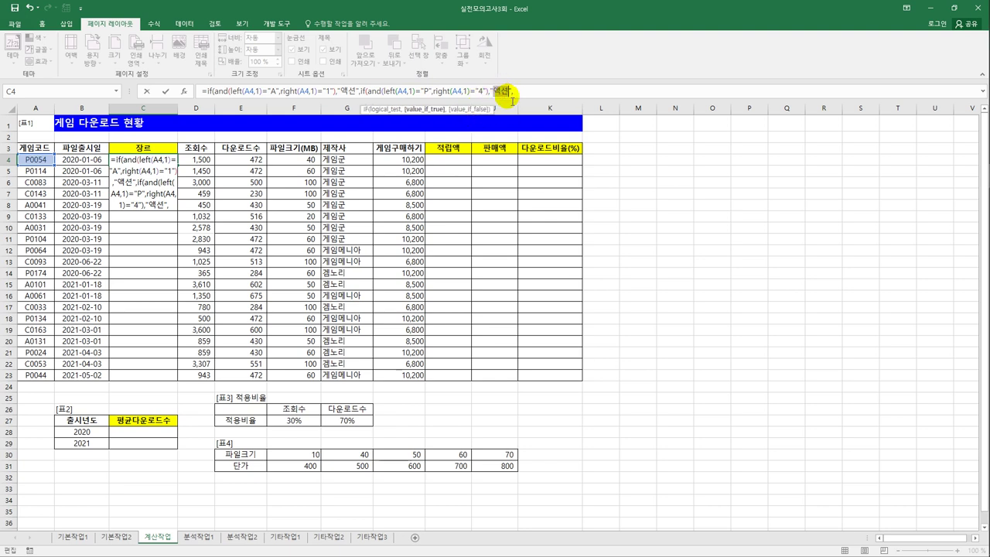
text(퍼즐)
click(524, 99)
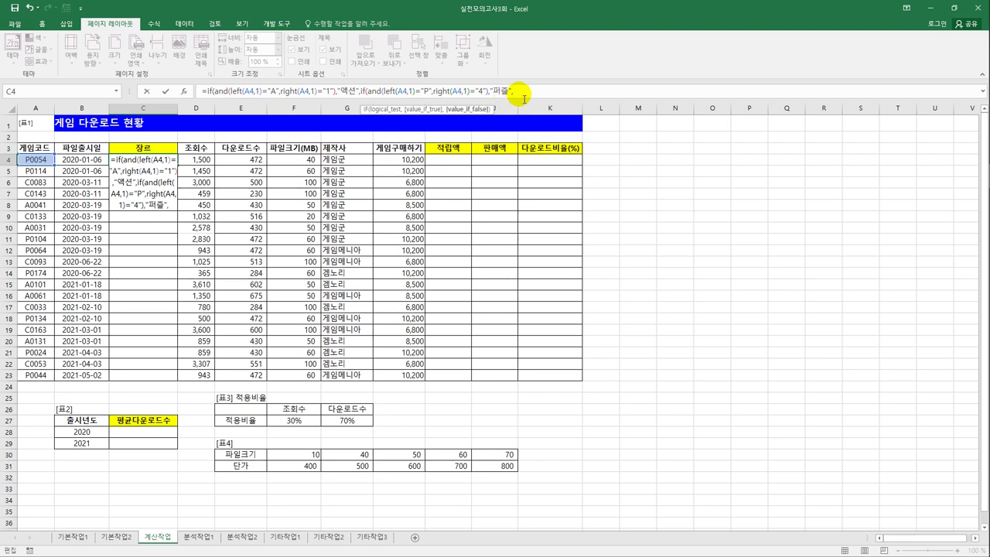
text("아케이드)
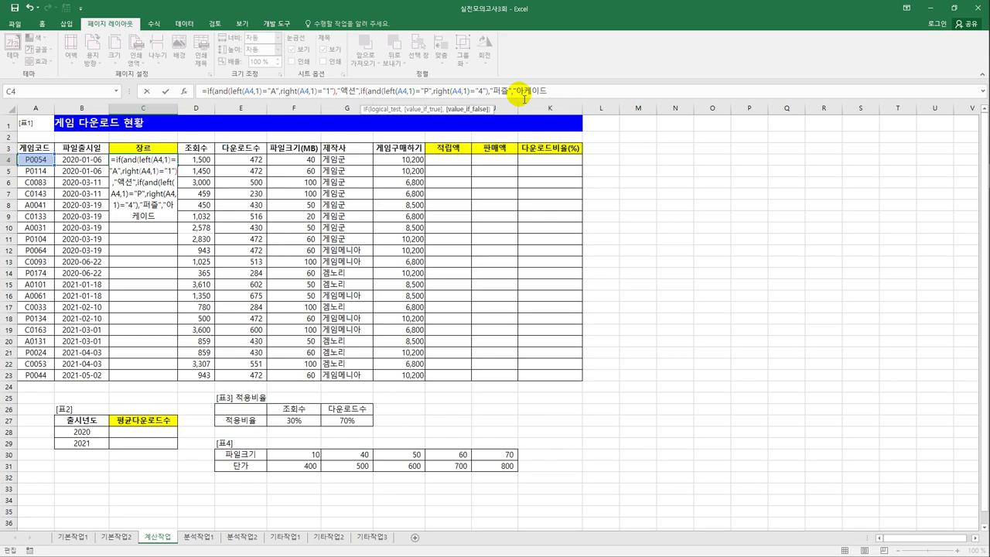
text(")
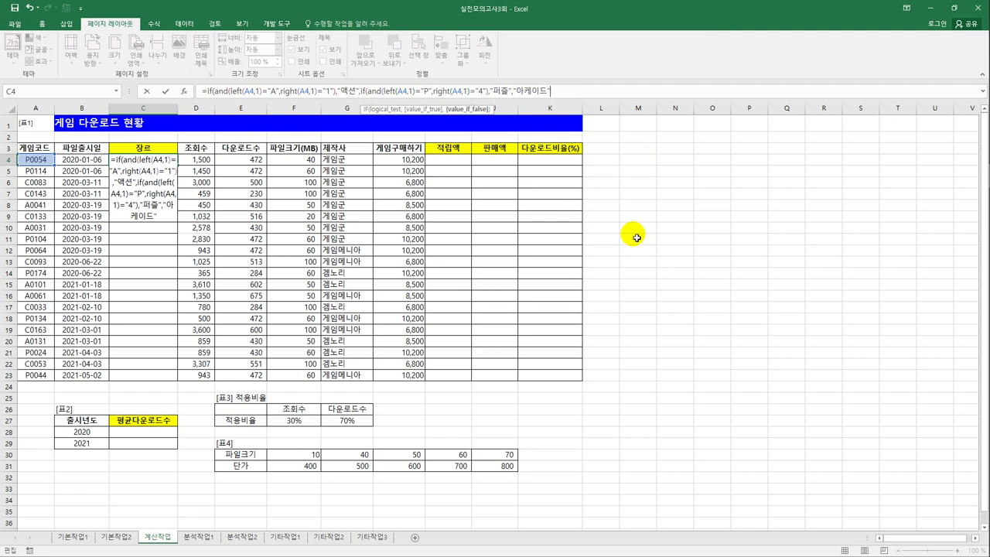
Close both IF functions, confirm the 장르 formula in C4, and fill it down through C23.
text()))
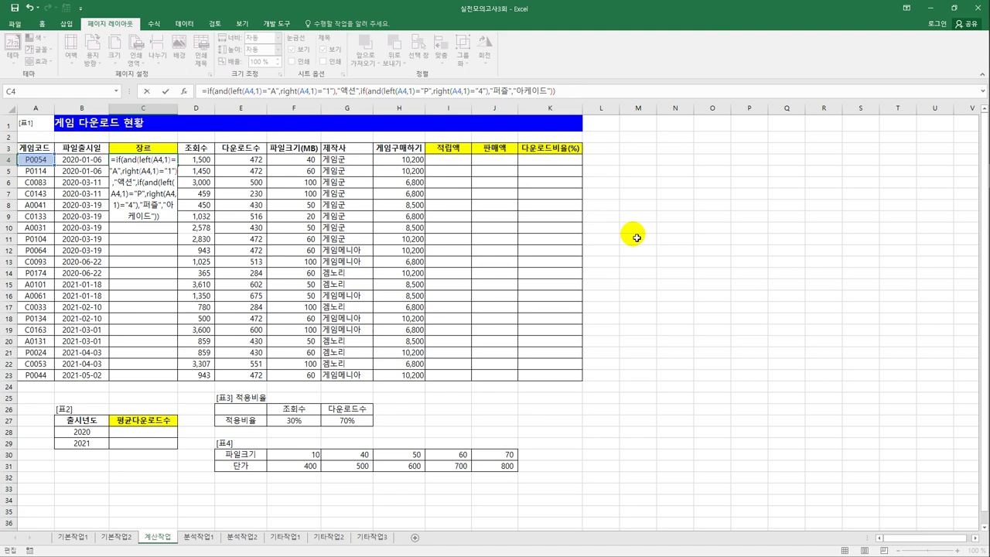
key(Return)
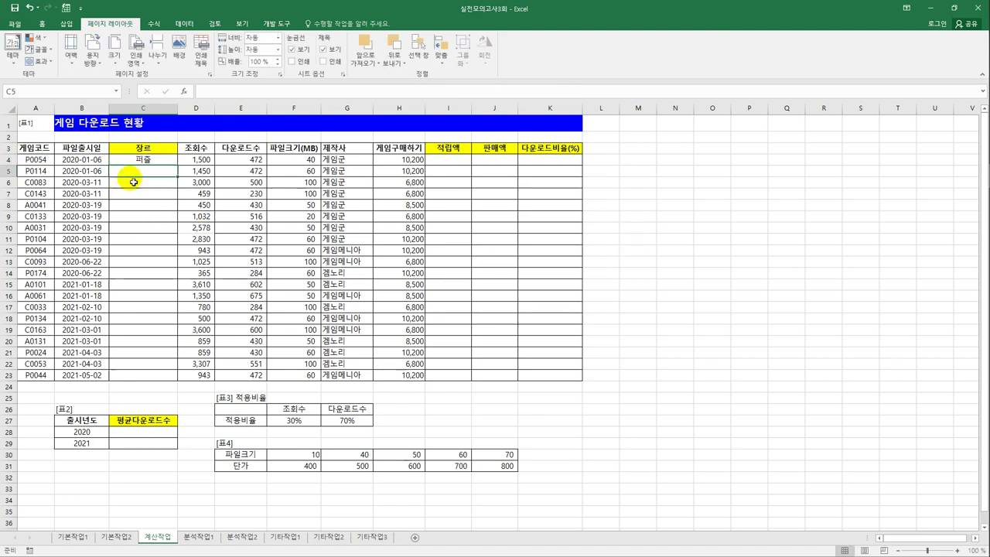
click(139, 160)
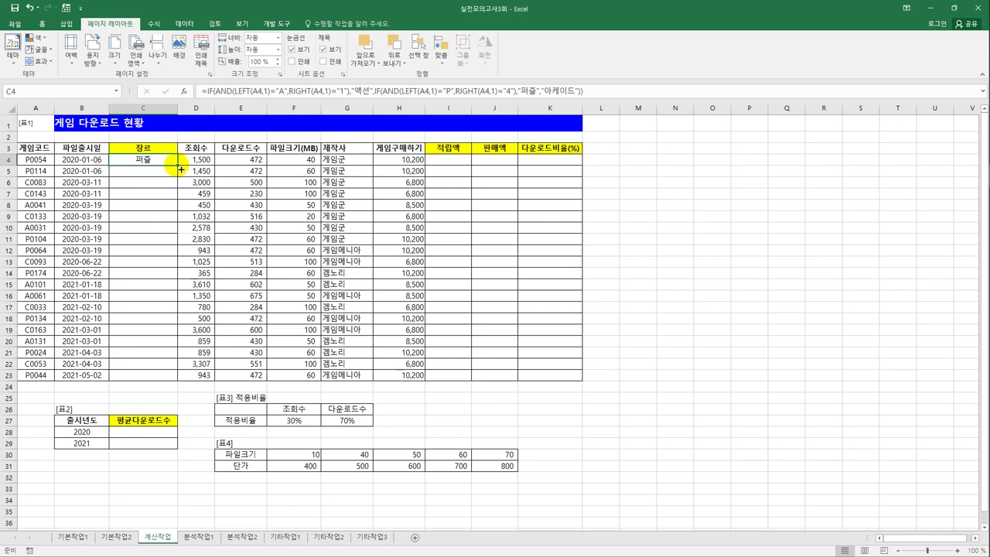
drag(180, 168, 180, 379)
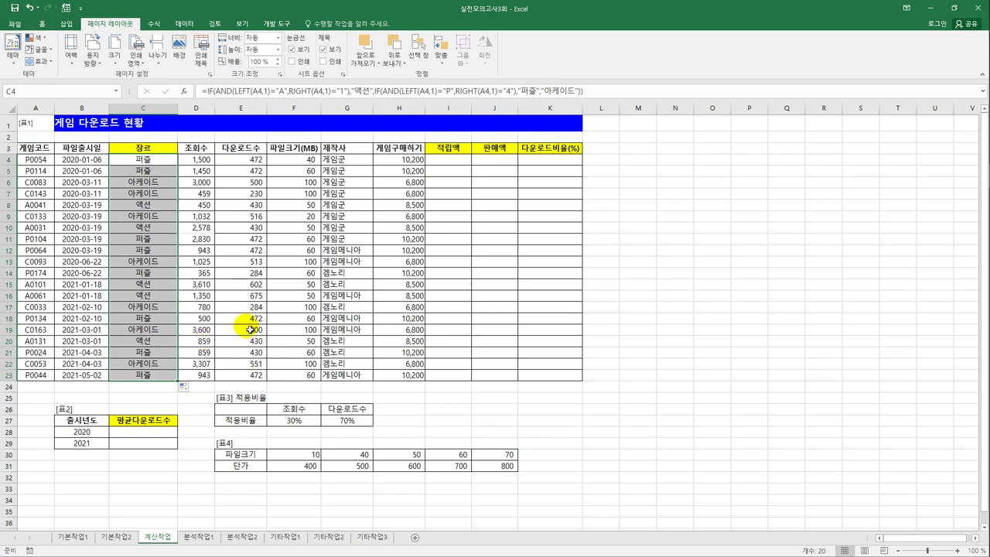
Start a SUMPRODUCT formula in the first 적립액 cell, I4, with D4:E4 as the first array.
click(444, 162)
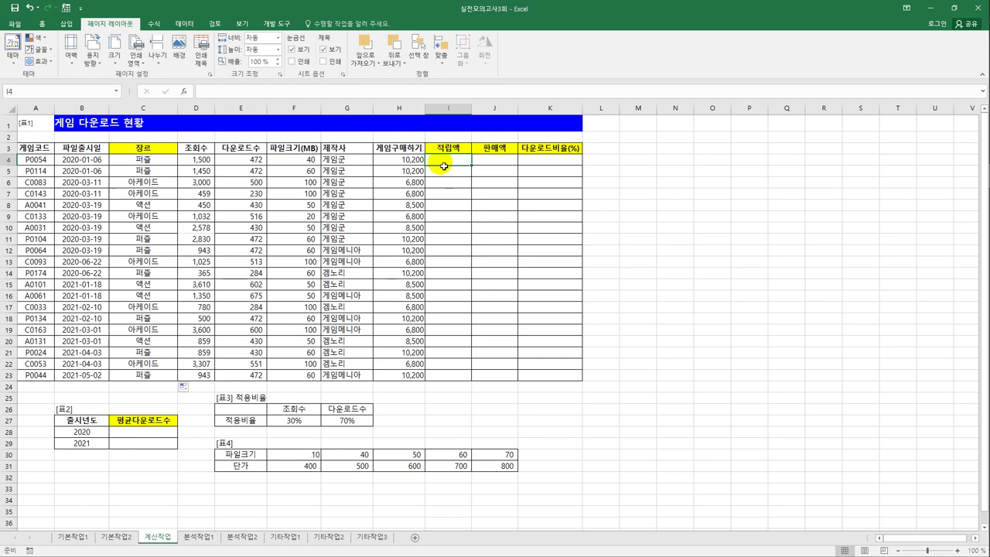
click(284, 420)
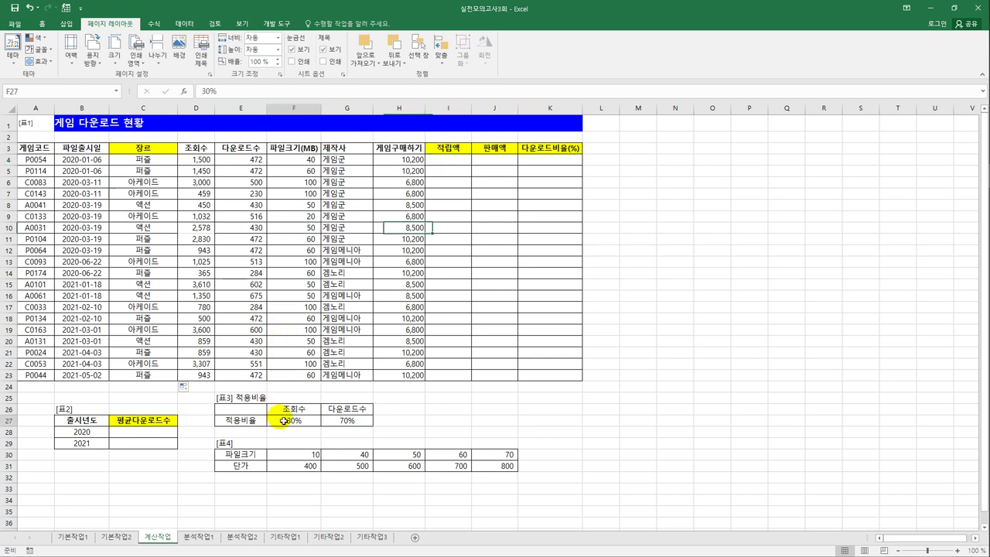
click(339, 425)
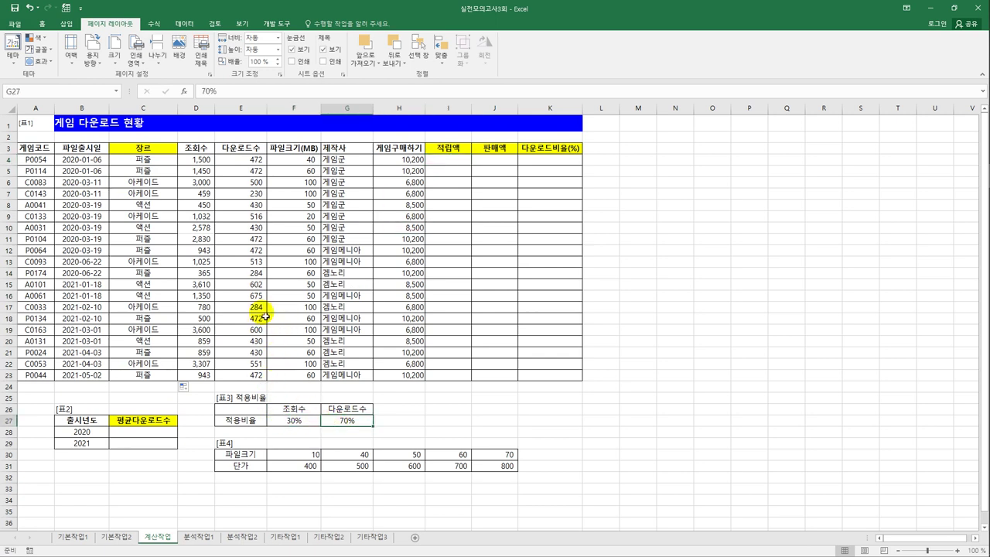
click(461, 165)
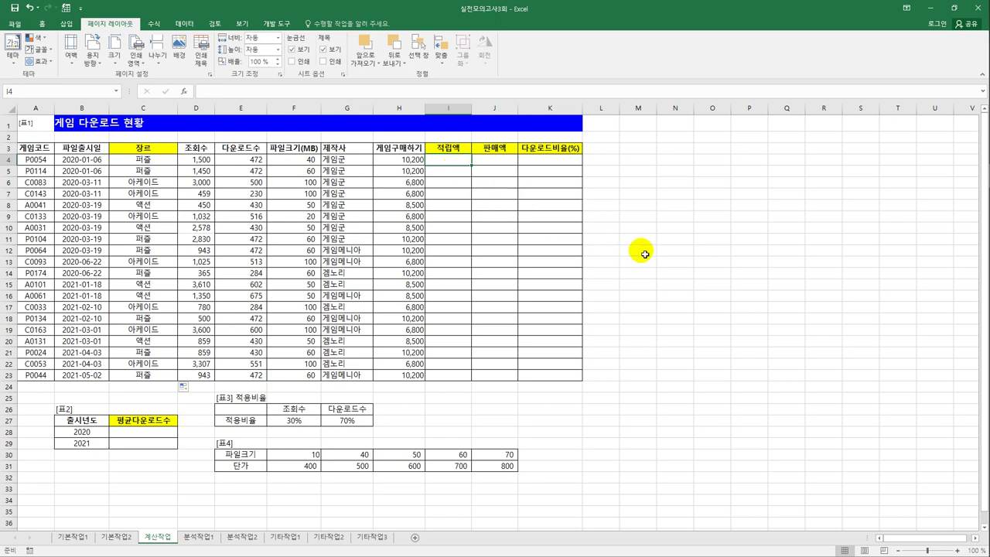
text(=)
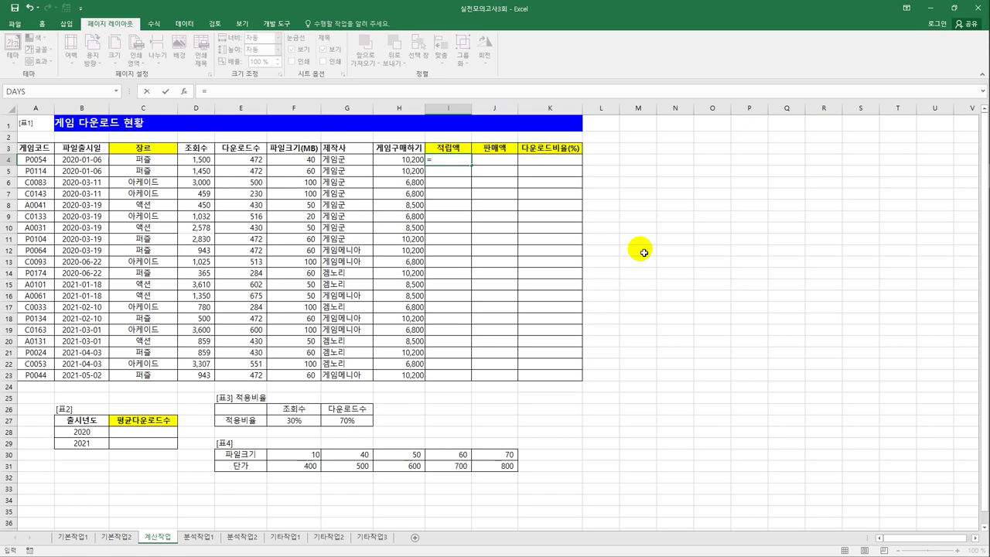
text(sump)
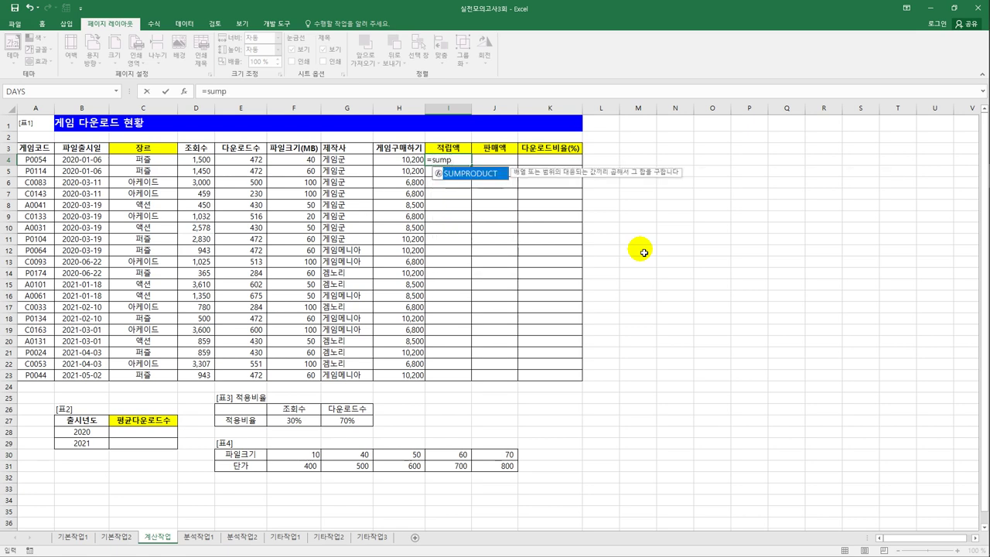
key(Tab)
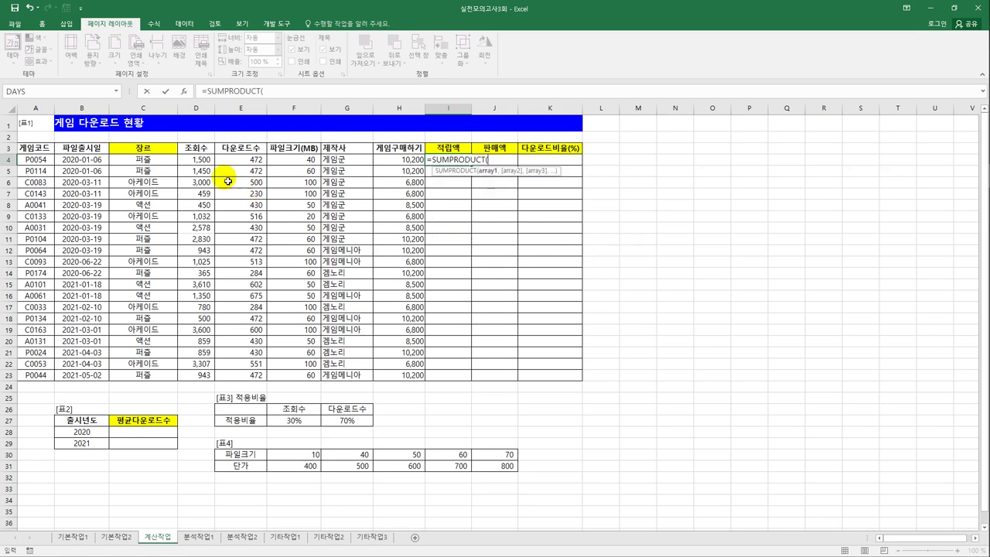
drag(199, 159, 257, 160)
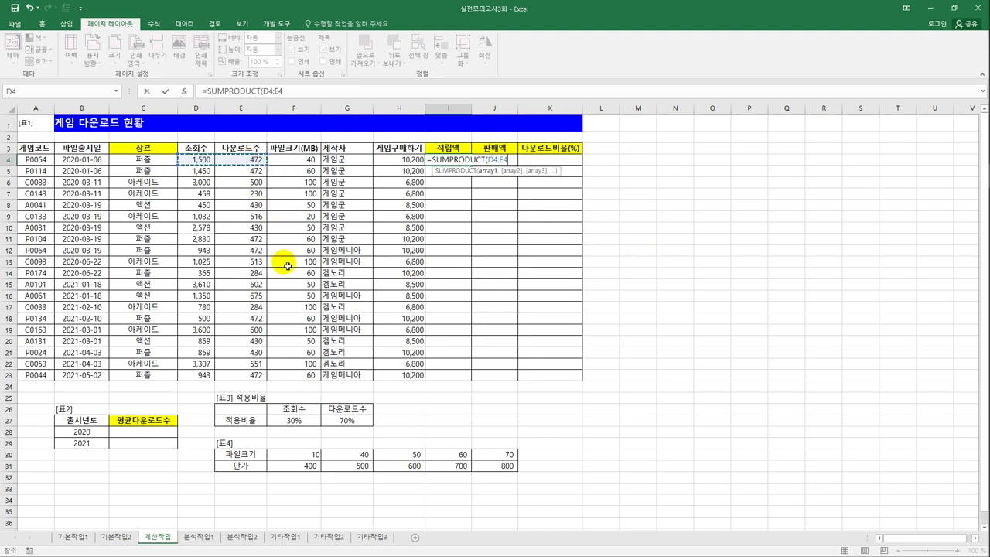
Add the 적용비율 range as the absolute second array $F$27:$G$27 and confirm the formula.
text(,)
drag(288, 421, 349, 424)
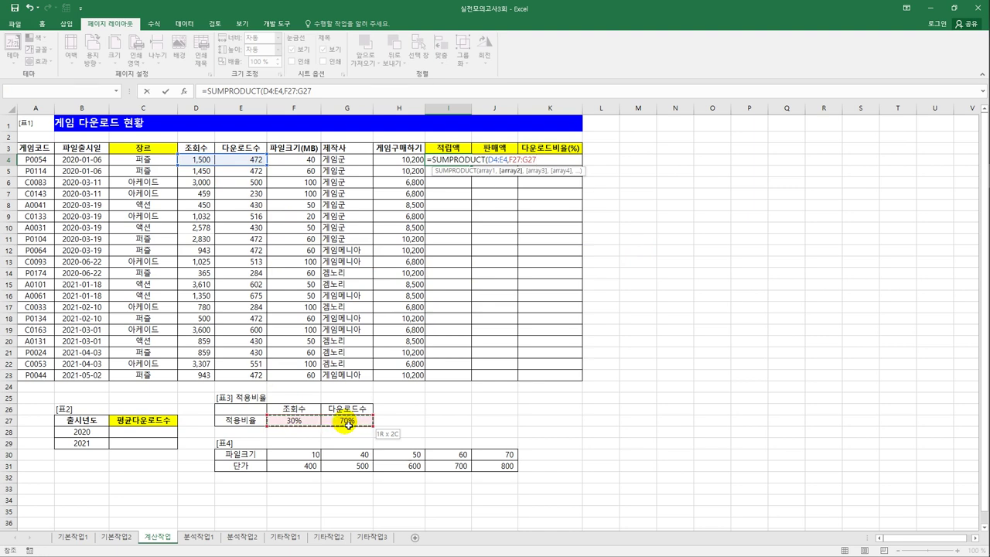
drag(349, 424, 349, 425)
key(F4)
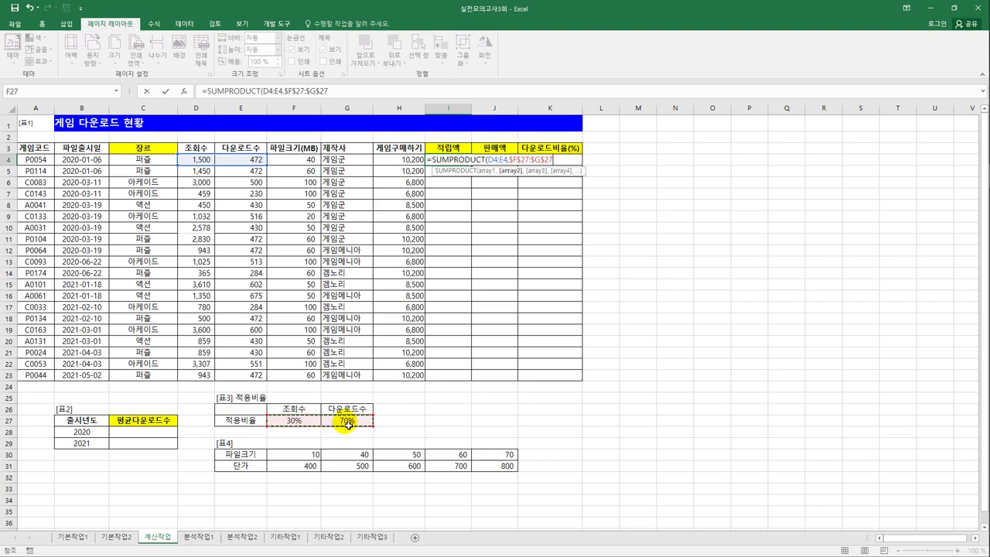
key(Return)
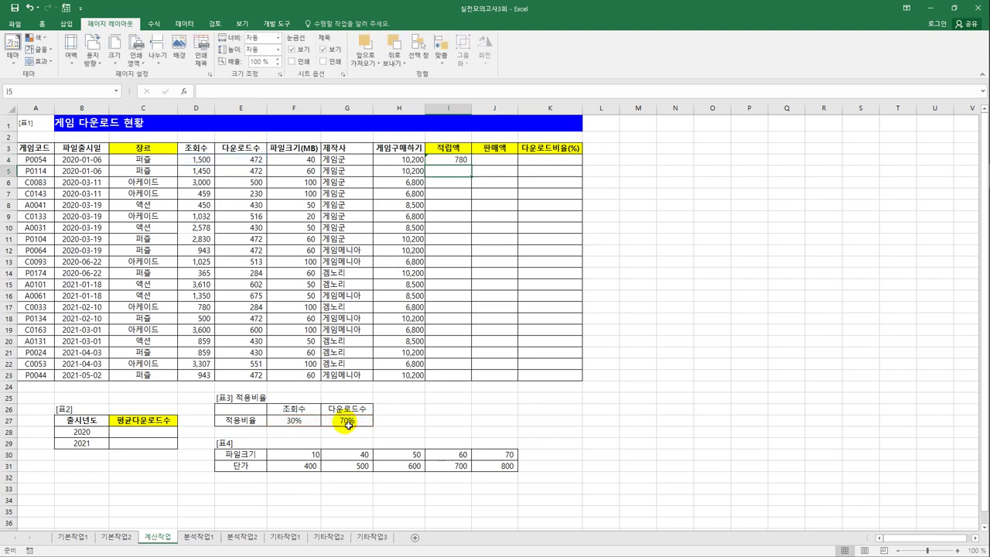
Wrap the SUMPRODUCT formula in I4 in ROUNDUP with -2 as the number of digits.
key(Up)
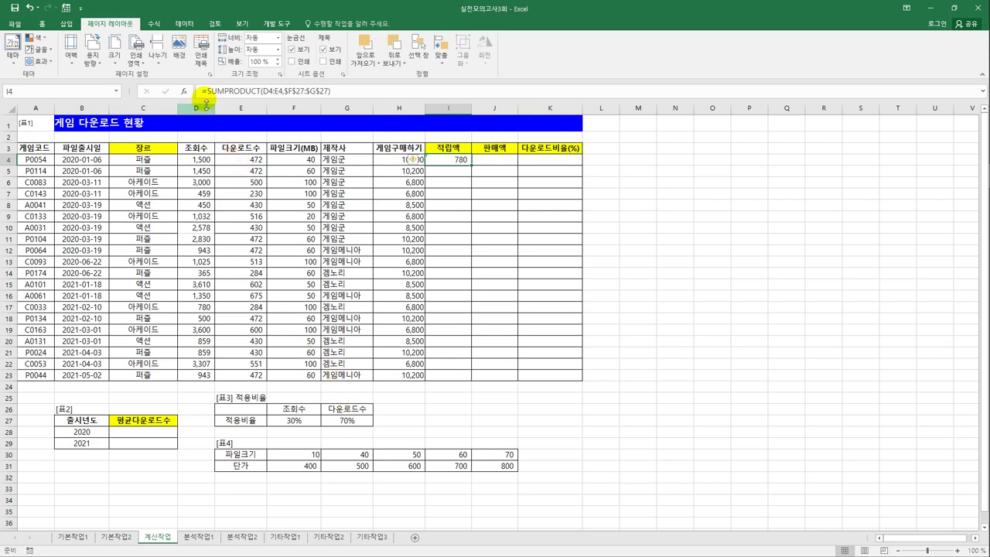
click(204, 90)
text(r)
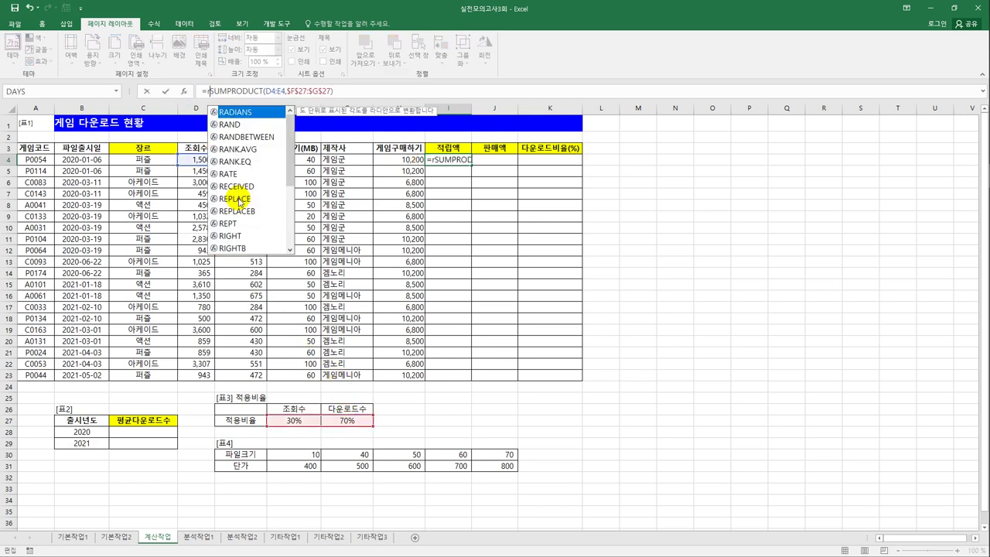
text(oundu)
key(Tab)
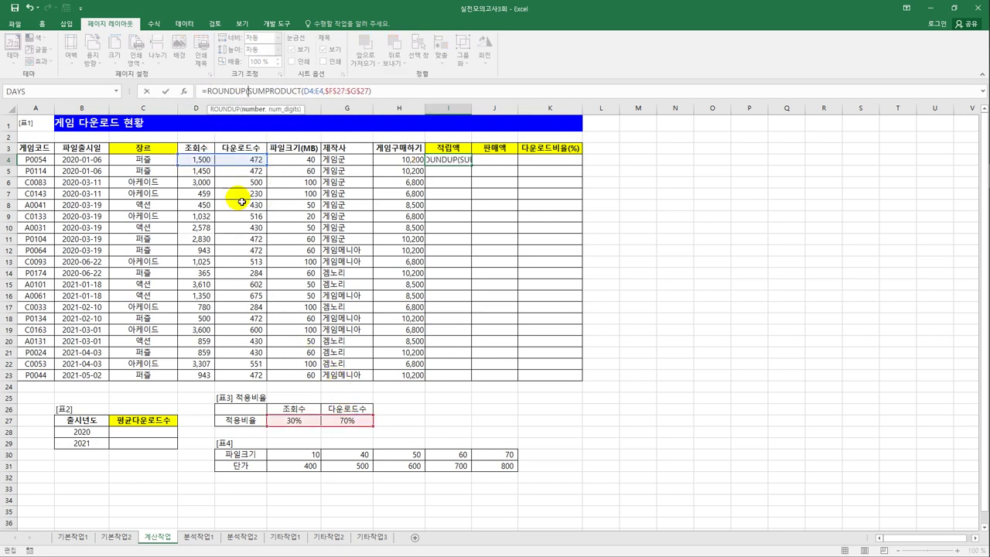
key(End)
text(),-1)
key(BackSpace)
text(2)
key(Return)
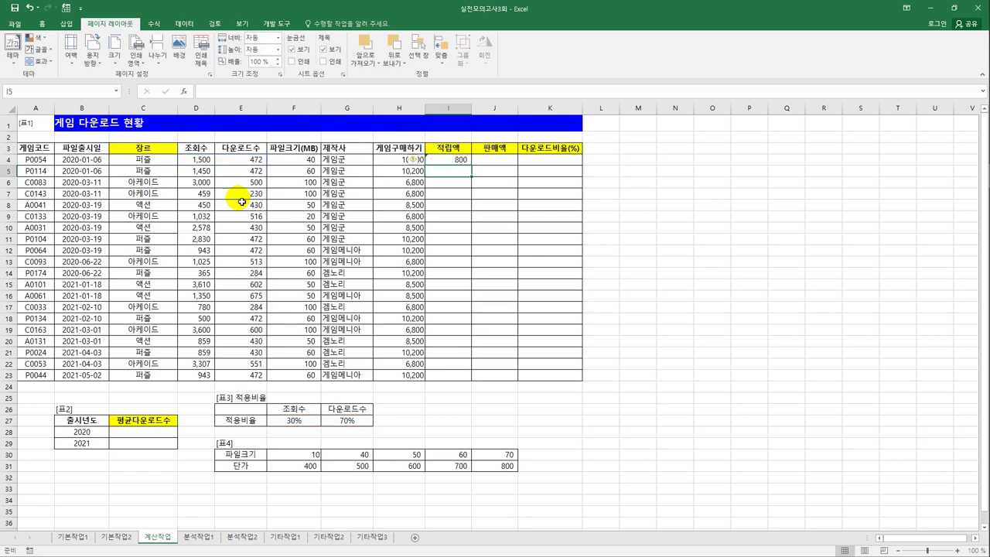
Fill the 적립액 formula from I4 down through I23 and recheck the formula in I4.
key(Up)
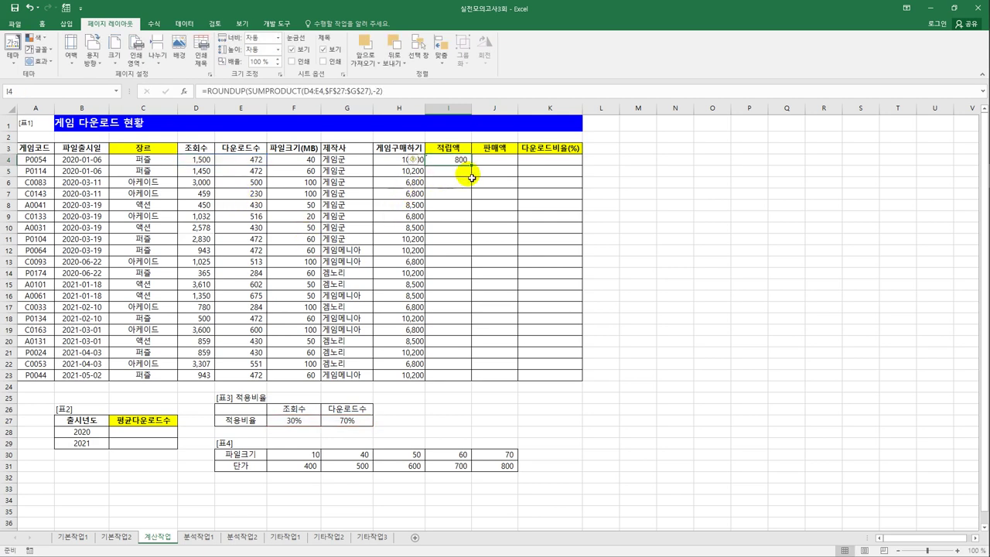
drag(471, 165, 460, 377)
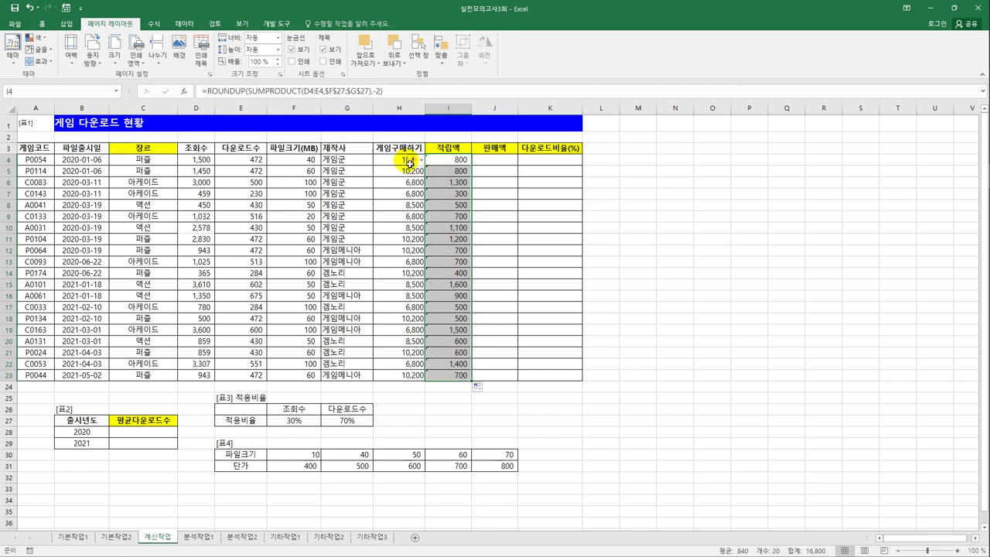
click(432, 162)
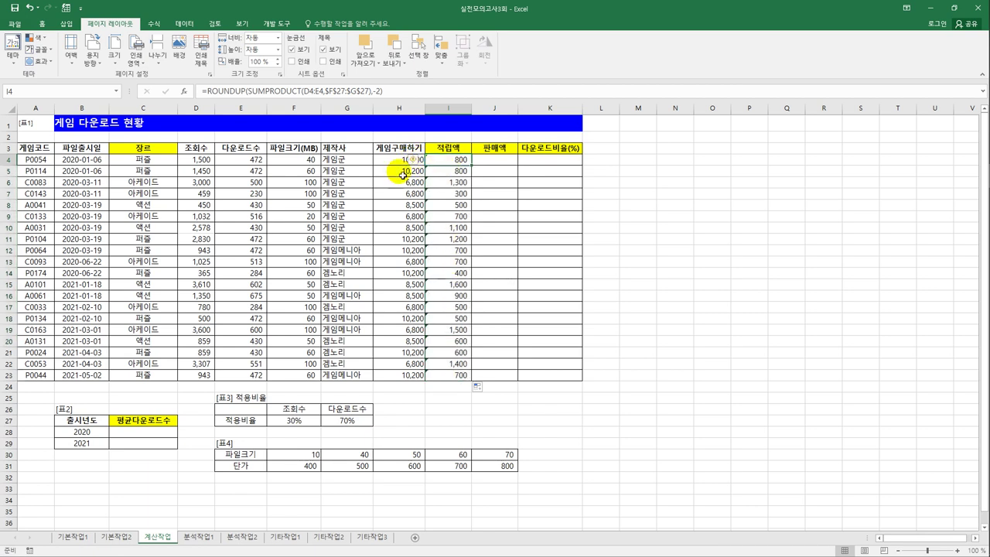
click(387, 94)
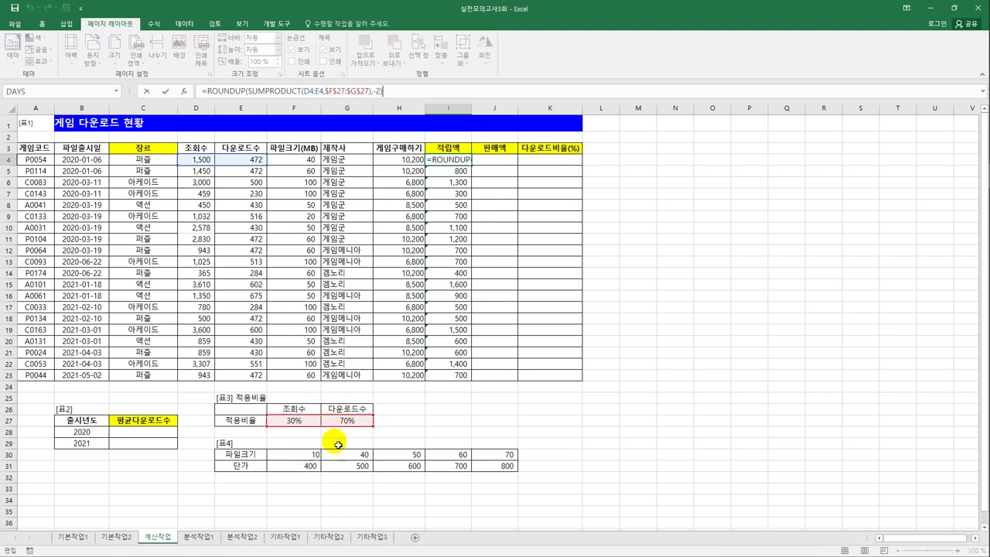
key(Return)
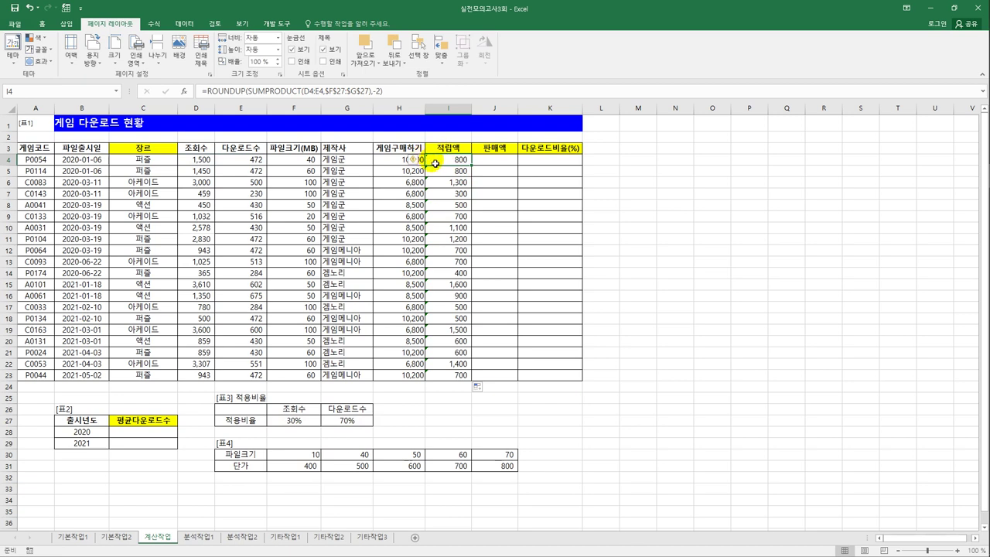
Ignore the formula error flags on the 적립액 cells I4:I23.
drag(442, 160, 448, 378)
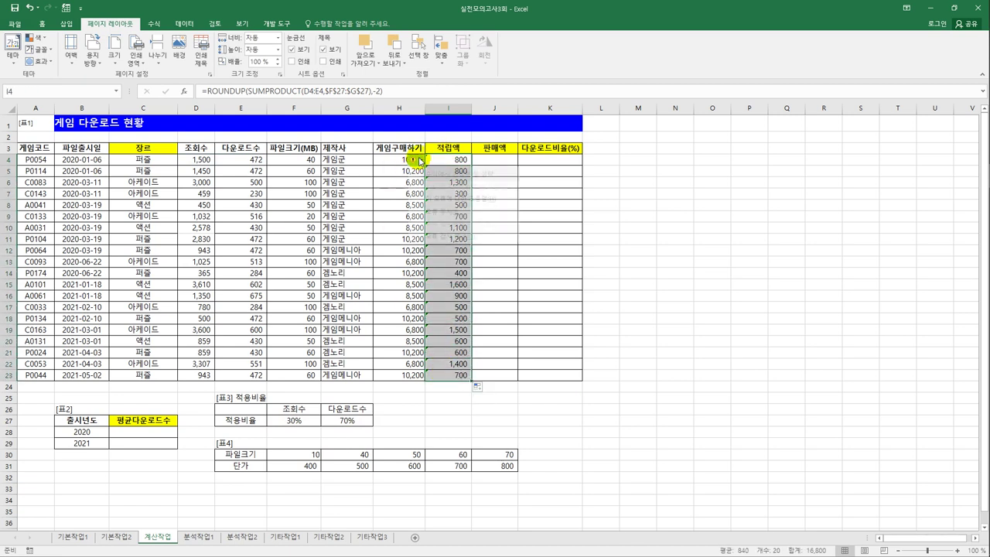
click(414, 159)
click(436, 210)
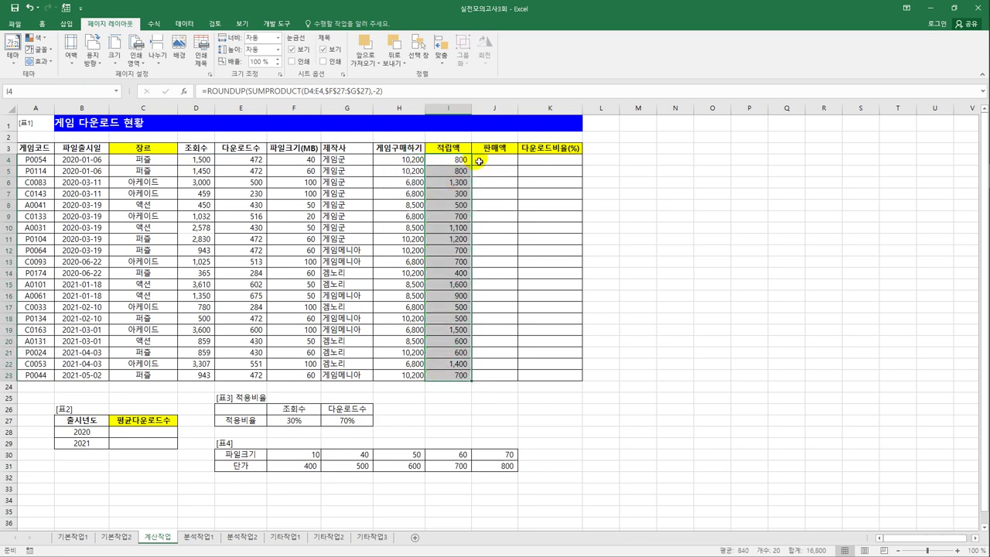
Review the file size in F4 and the 파일크기 and 단가 range F30:J31 for the 판매액 formula in J4.
click(483, 161)
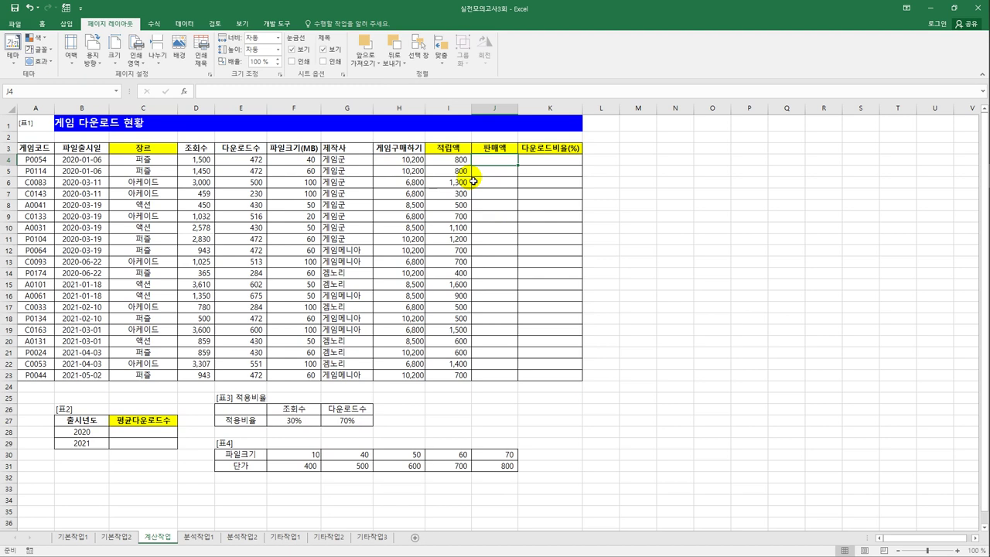
click(312, 162)
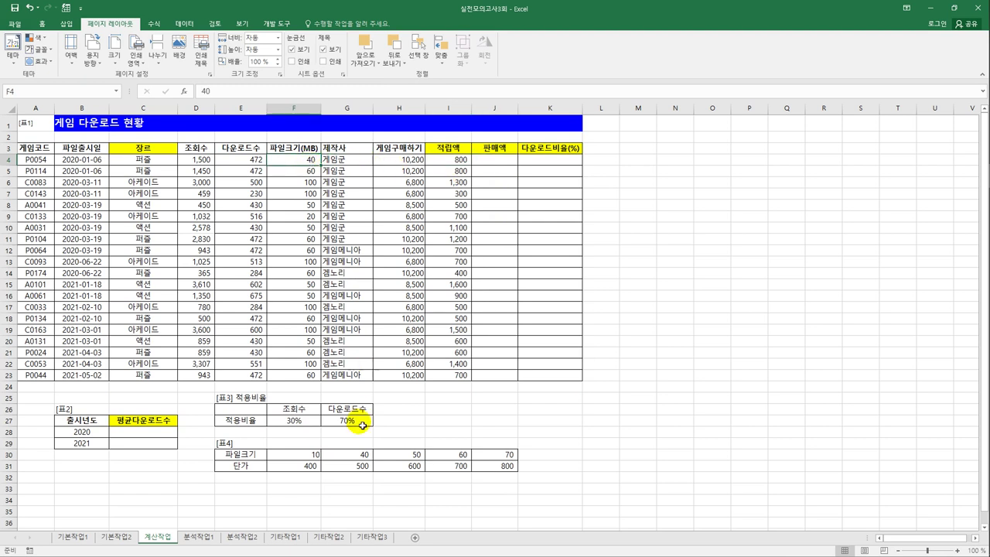
drag(302, 454, 495, 469)
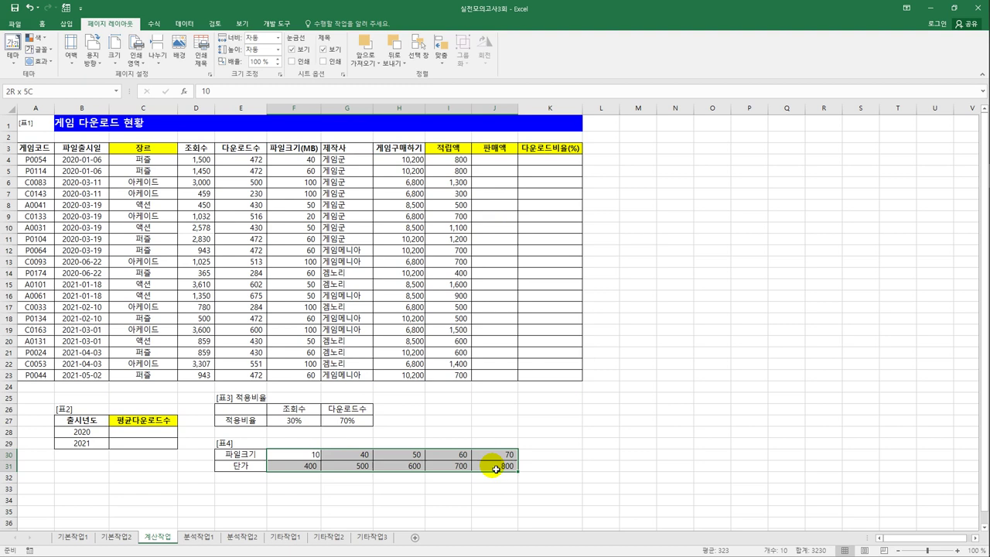
drag(495, 468, 496, 469)
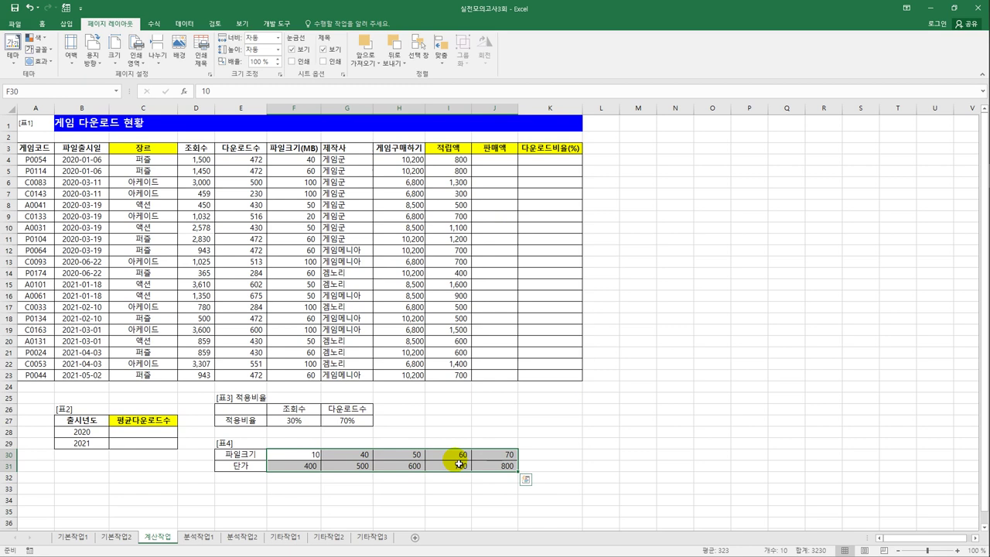
click(494, 160)
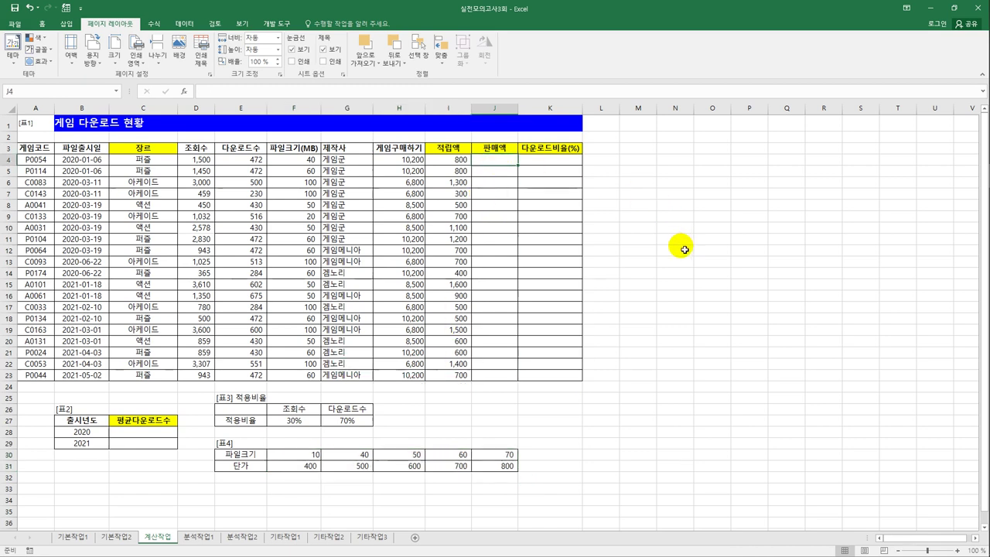
Start an HLOOKUP formula in J4 with F4 as the lookup value and the absolute range $F$30:$J$31 as the table.
text(=hl)
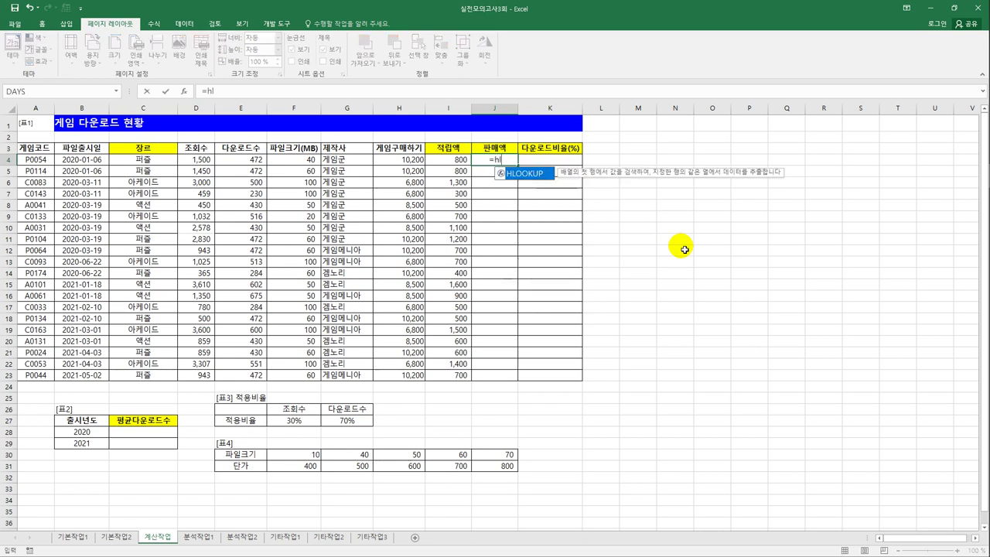
key(Tab)
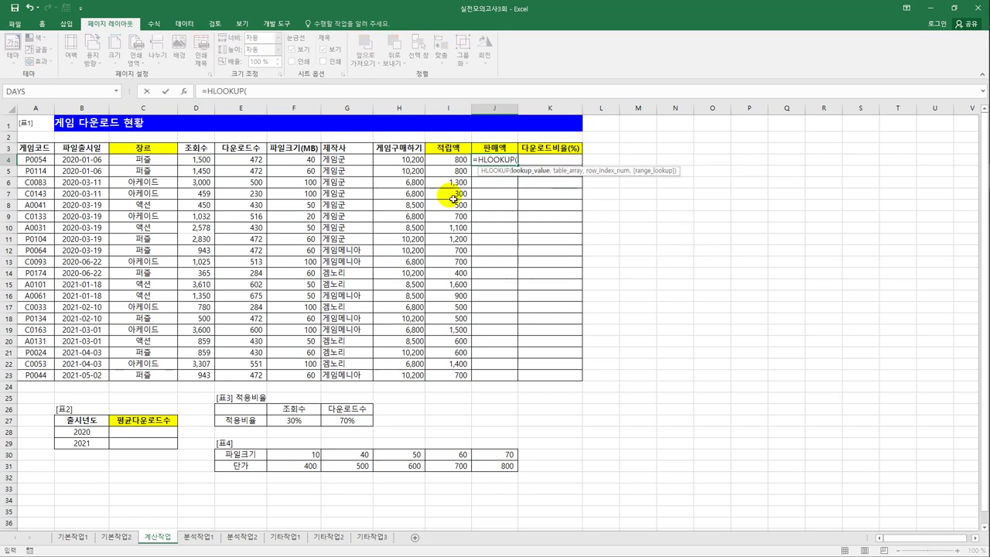
click(306, 160)
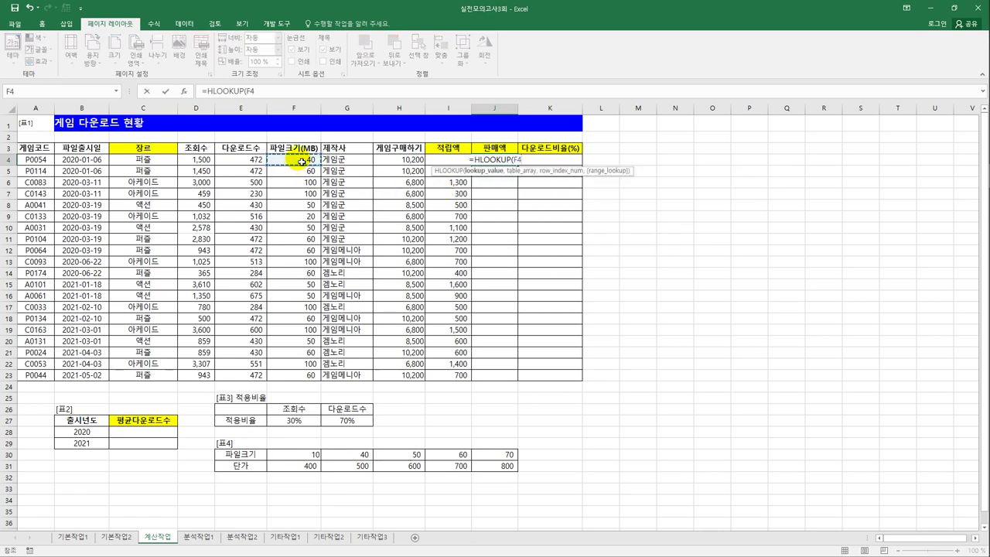
text(,)
drag(320, 453, 496, 469)
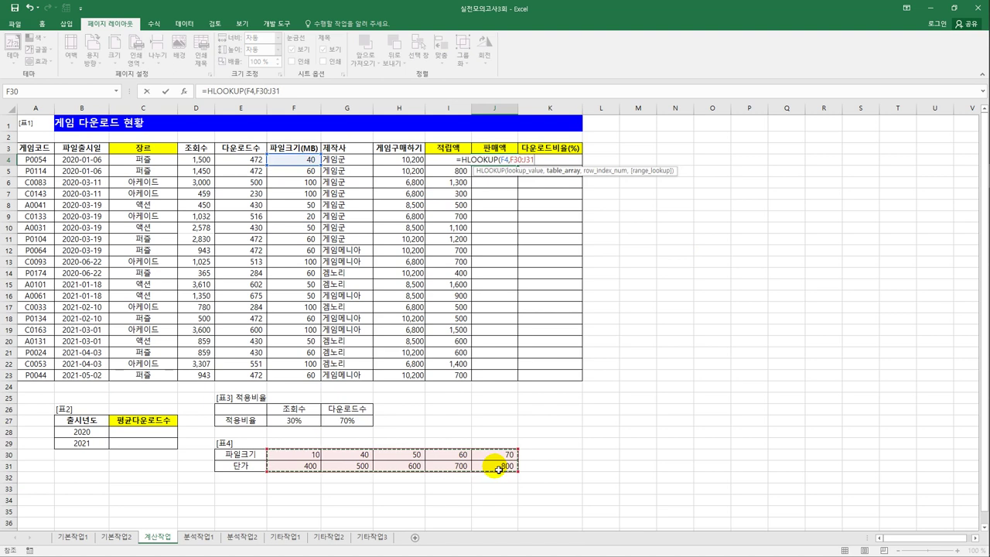
key(F4)
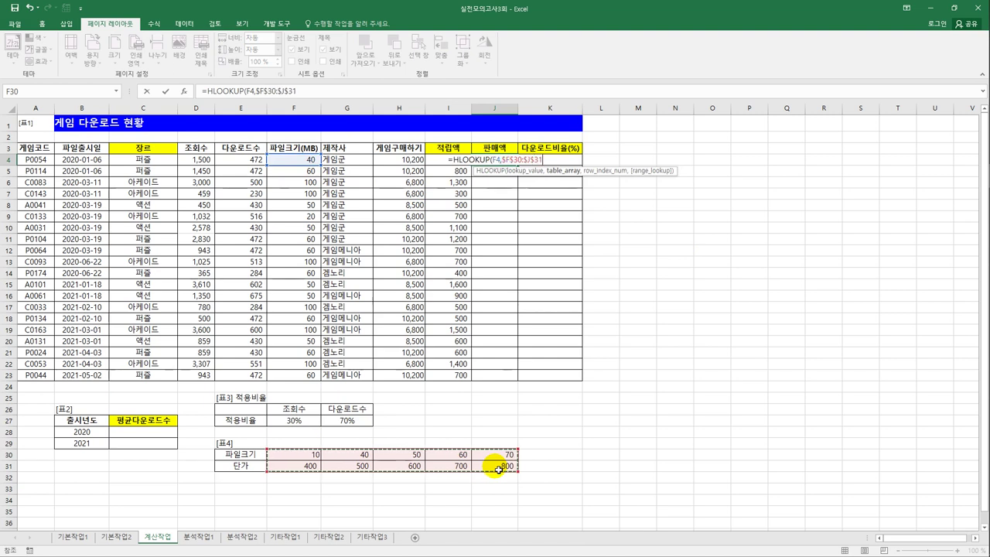
text(,)
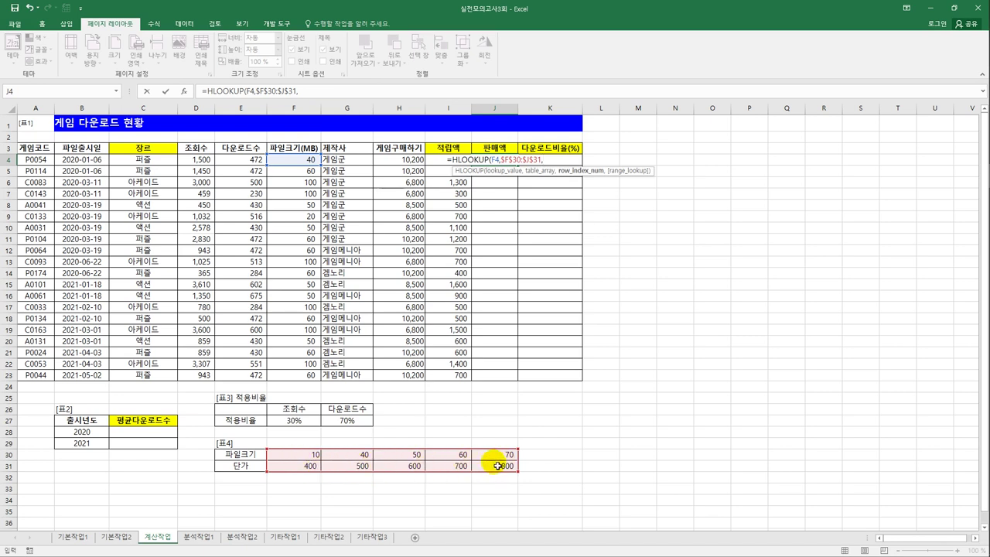
Complete the J4 HLOOKUP with row index 2 and no match-type argument, and fill it down through J23.
text(2)
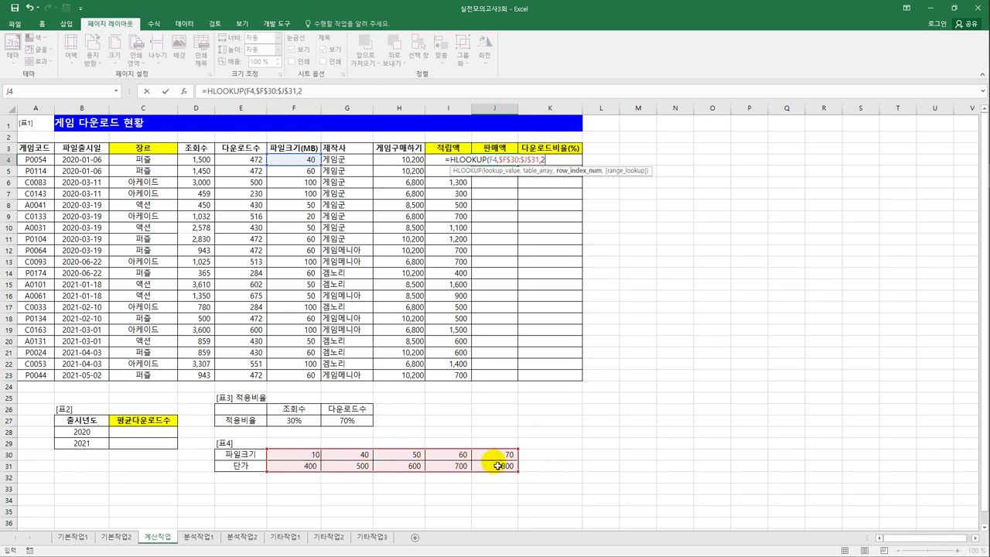
text(,)
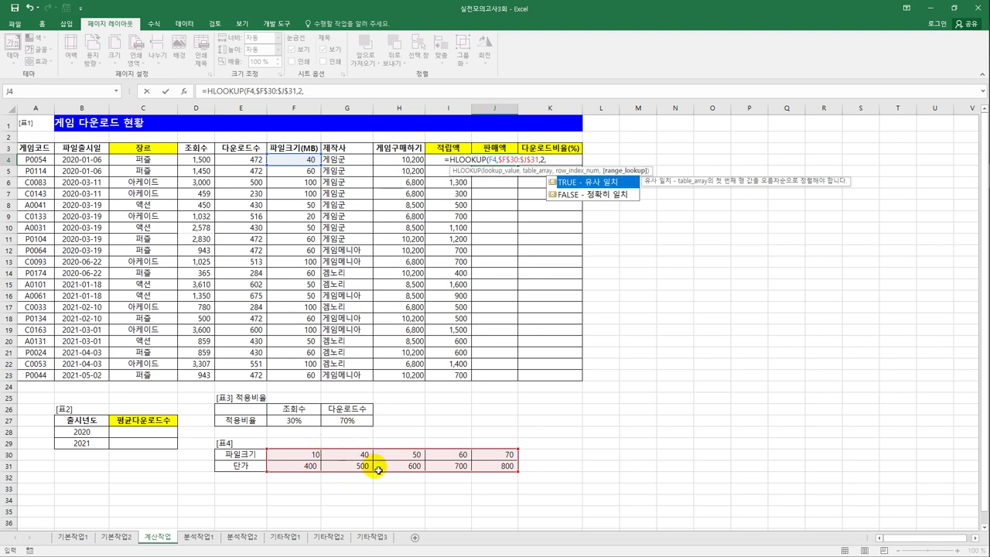
click(556, 162)
key(BackSpace)
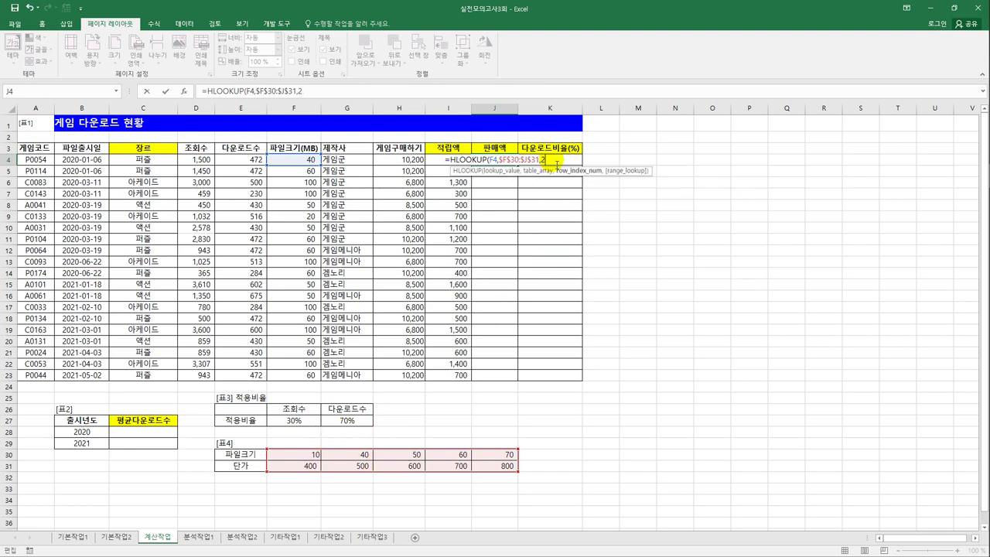
text())
key(ctrl+Return)
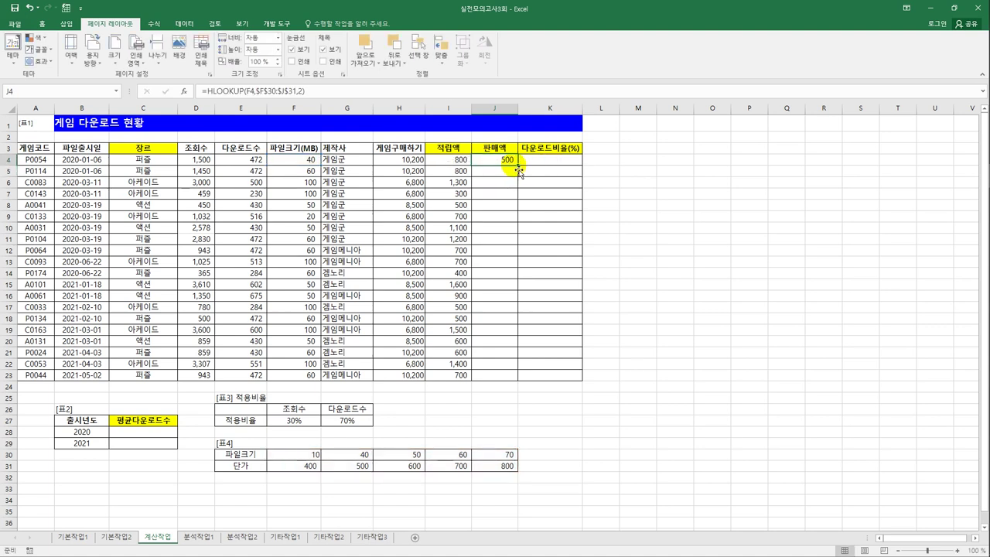
drag(522, 169, 515, 386)
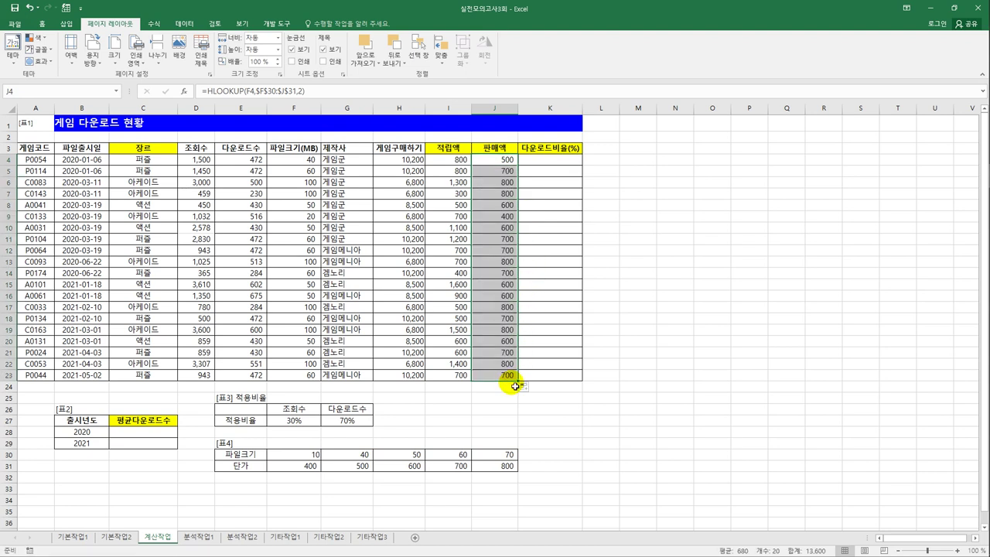
Edit the J4 formula to multiply F4 by the HLOOKUP result, enclosing the product in parentheses.
click(504, 162)
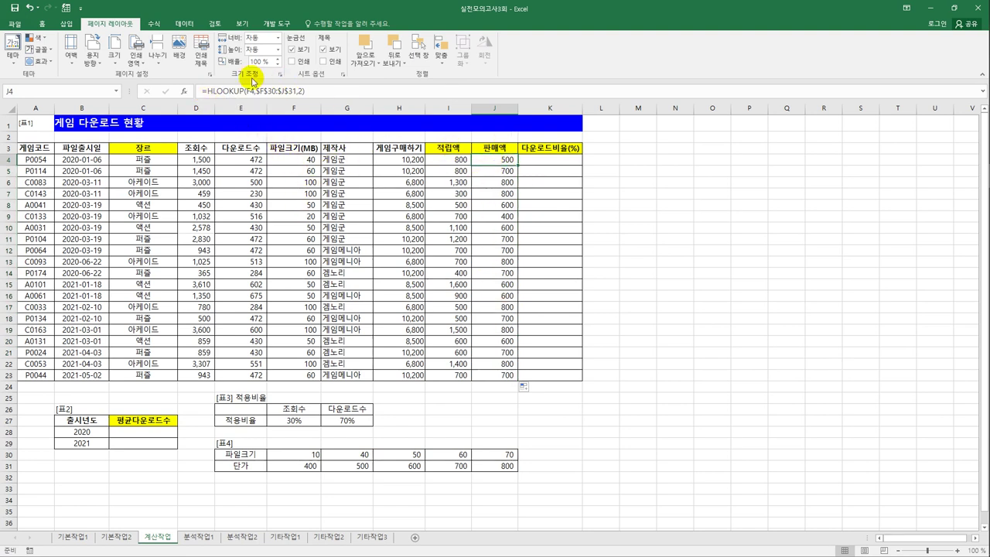
click(217, 94)
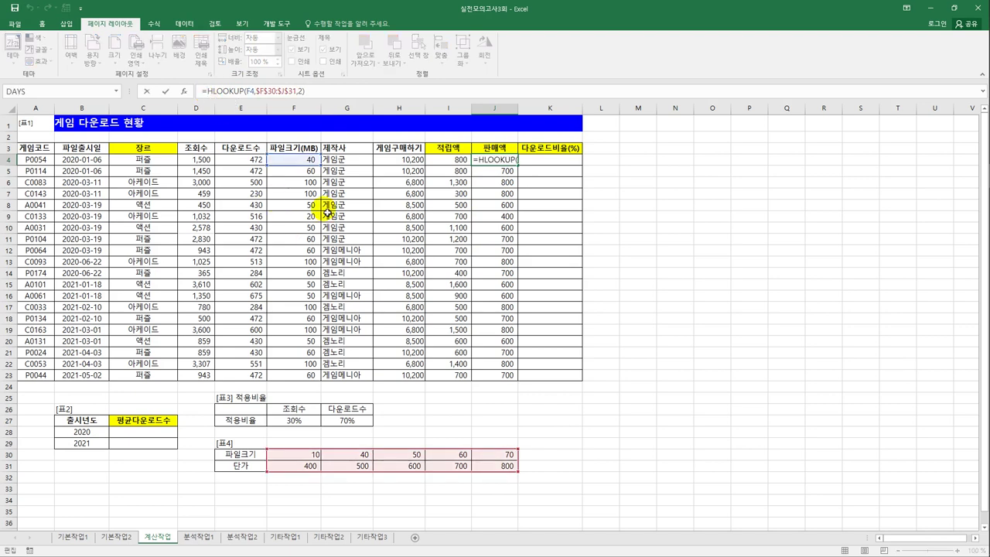
text(()
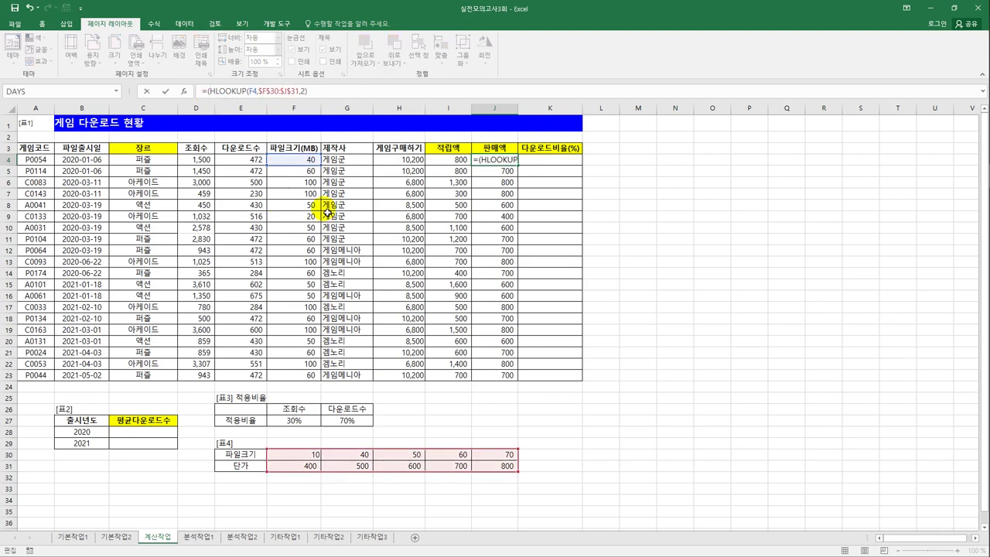
click(298, 161)
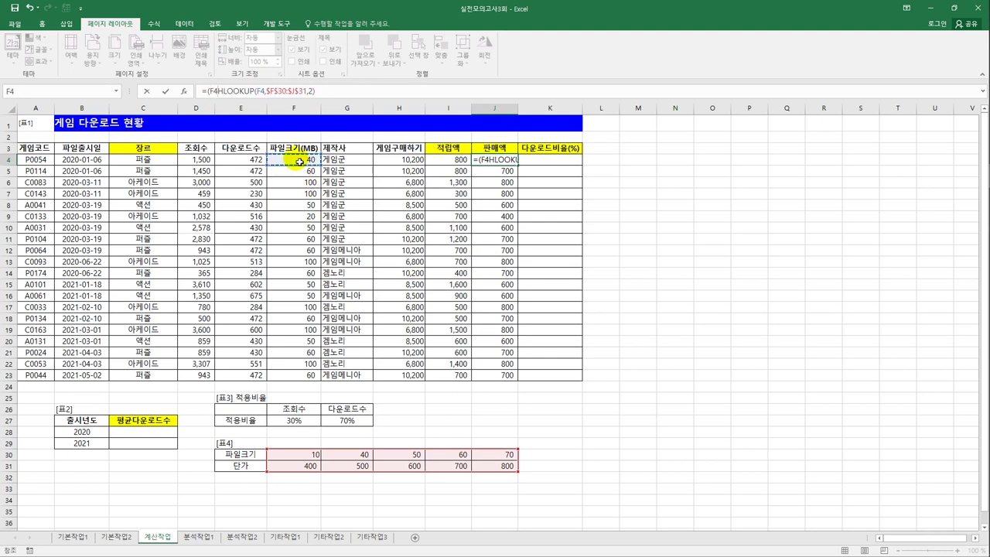
text(*)
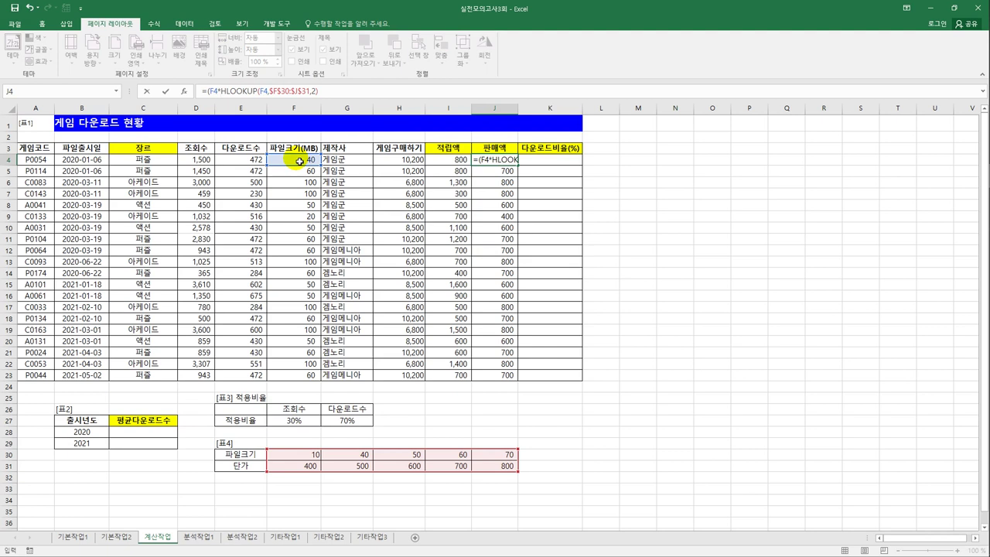
click(327, 97)
text()*)
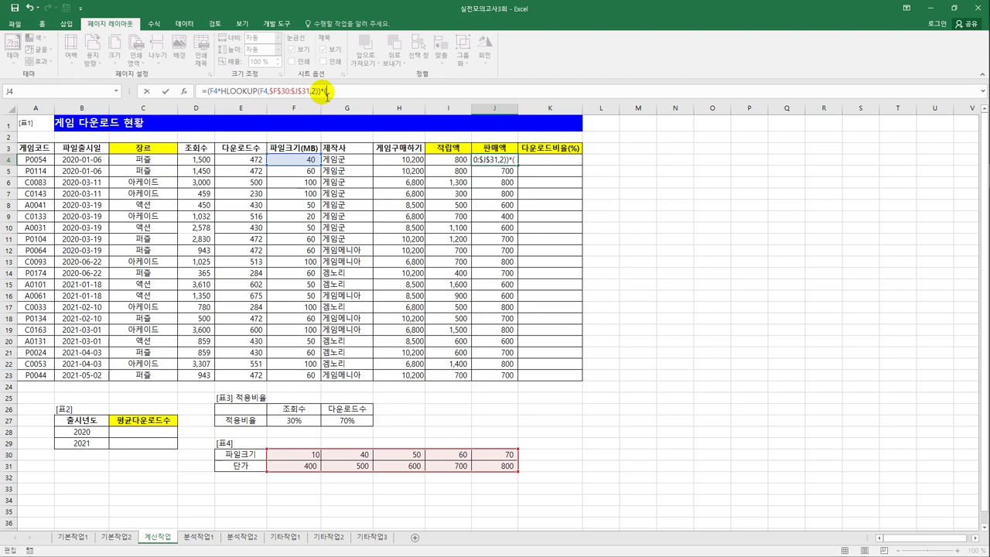
Multiply the J4 formula by (1-IF(E4<500,10%,0%)) and fill the 판매액 column down through J23.
text((1-)
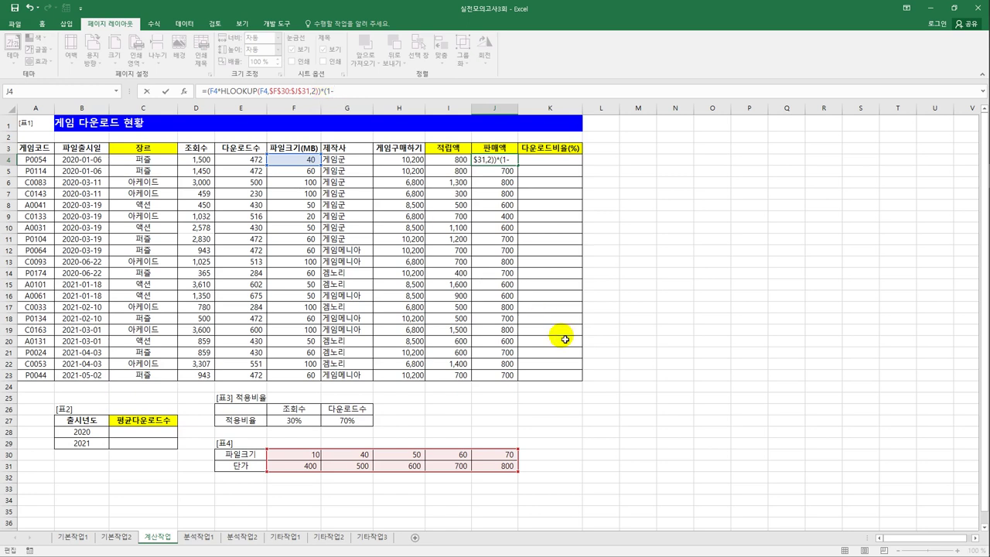
text(if()
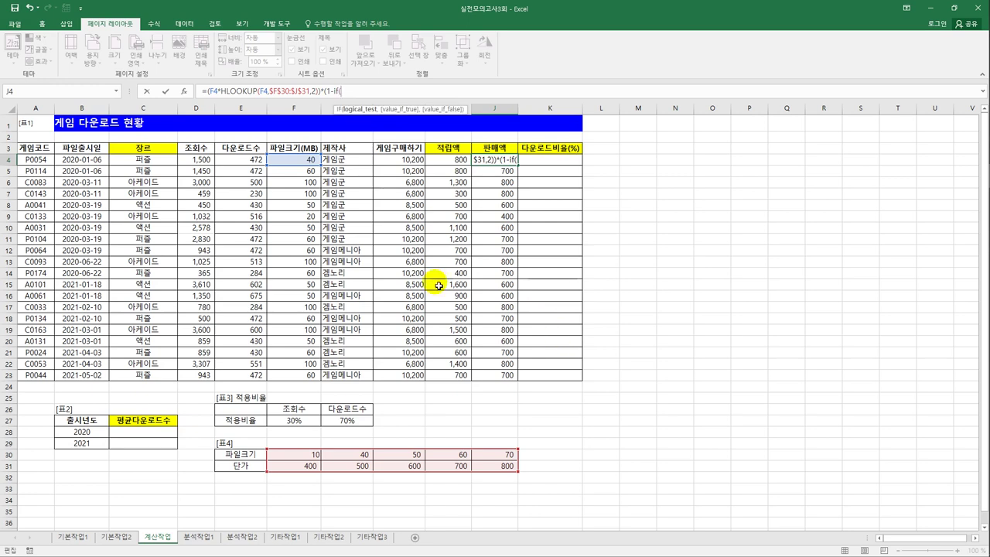
click(254, 161)
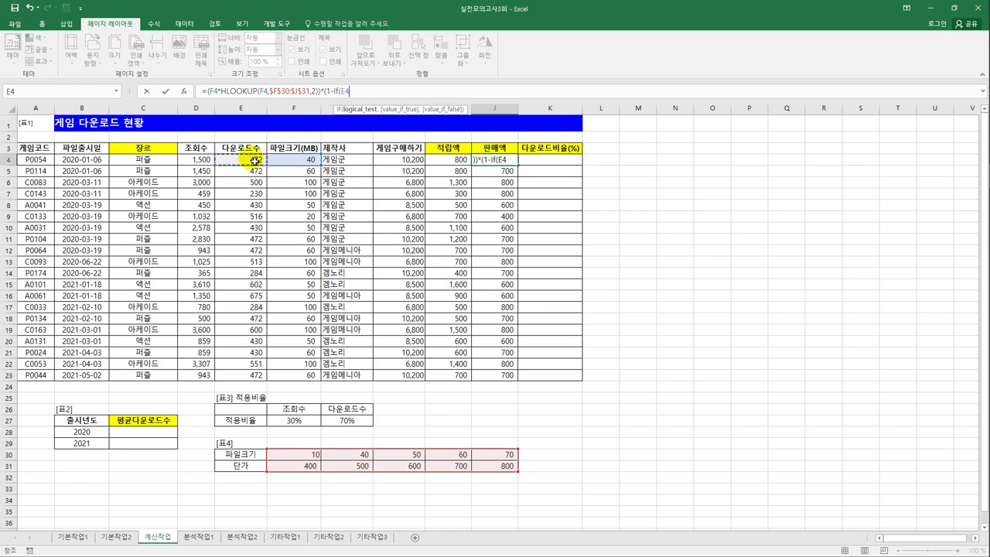
text(<500,)
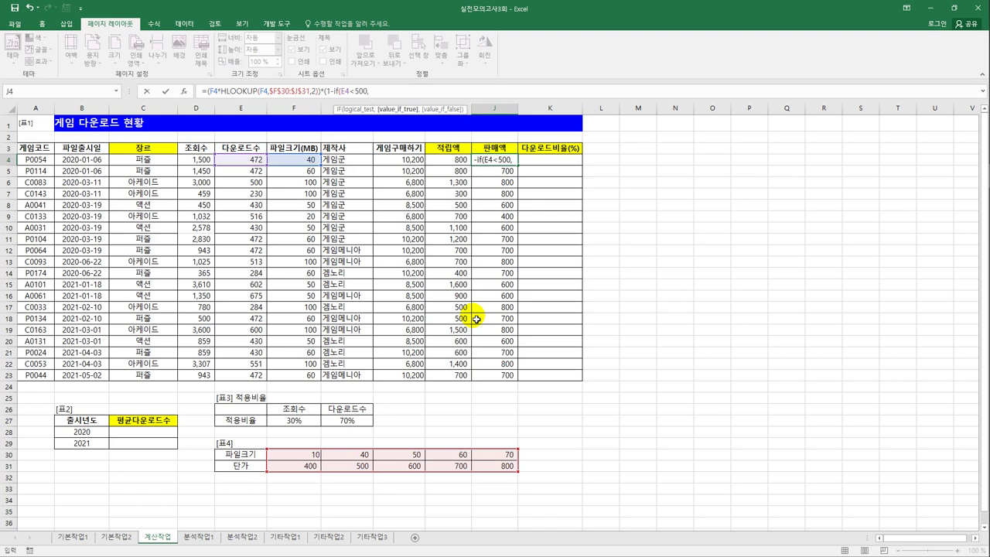
text(10%,0)
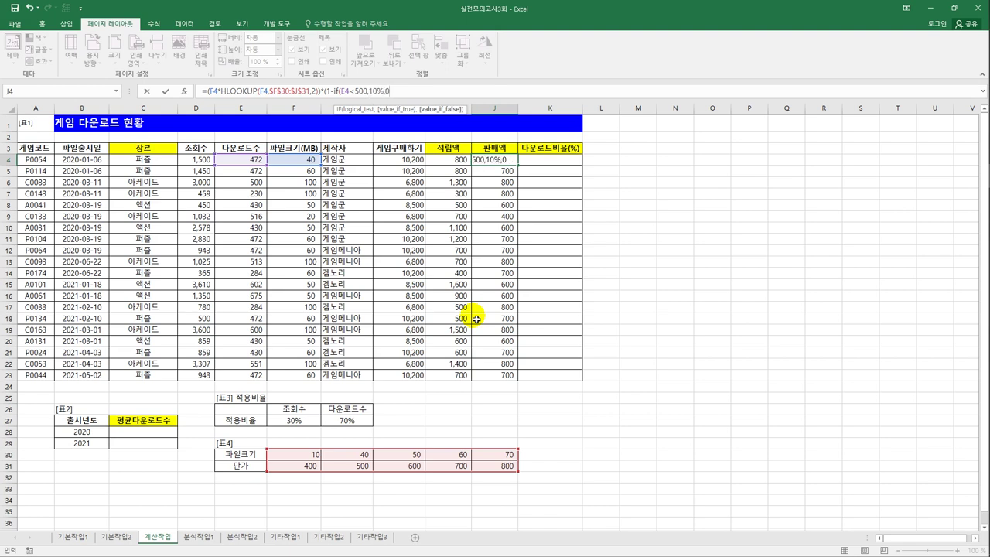
text(%))
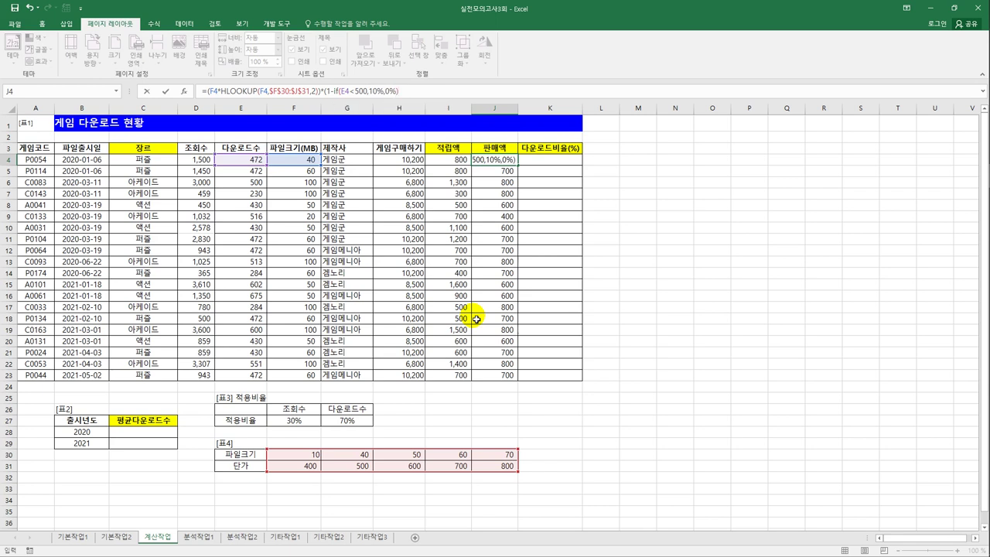
text())
key(ctrl+Return)
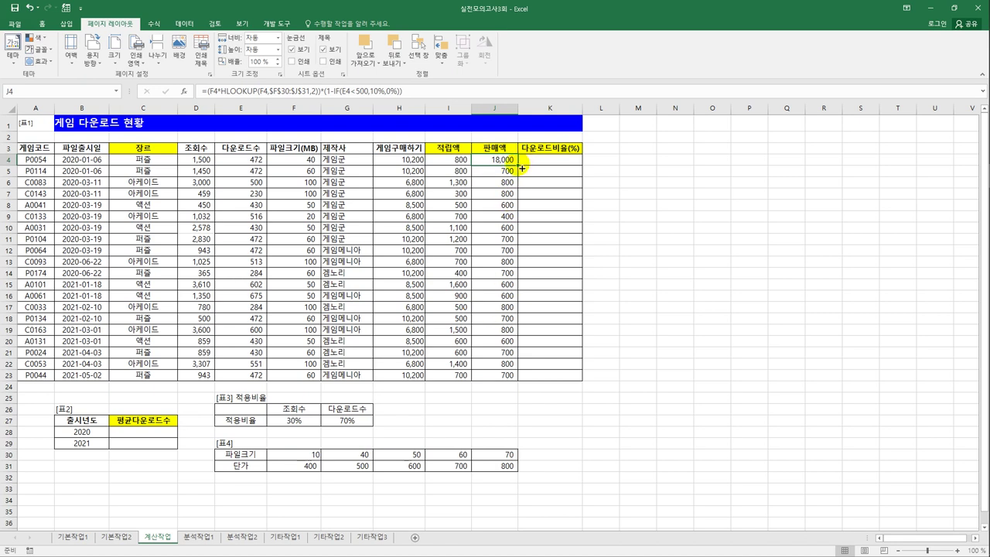
drag(518, 165, 516, 381)
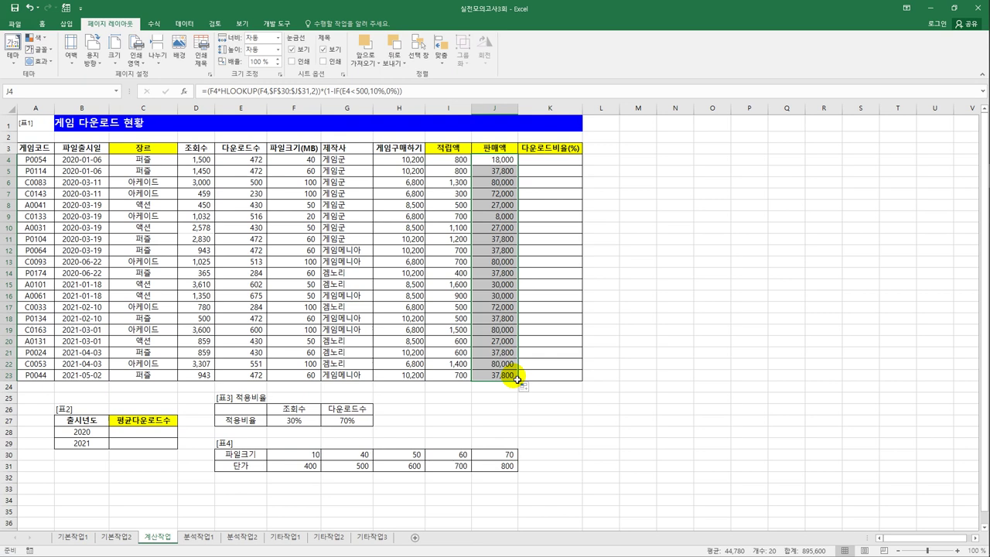
Select K4, switch to the Visual Basic editor and insert a new module for the 다운로드비율(%) function.
click(571, 164)
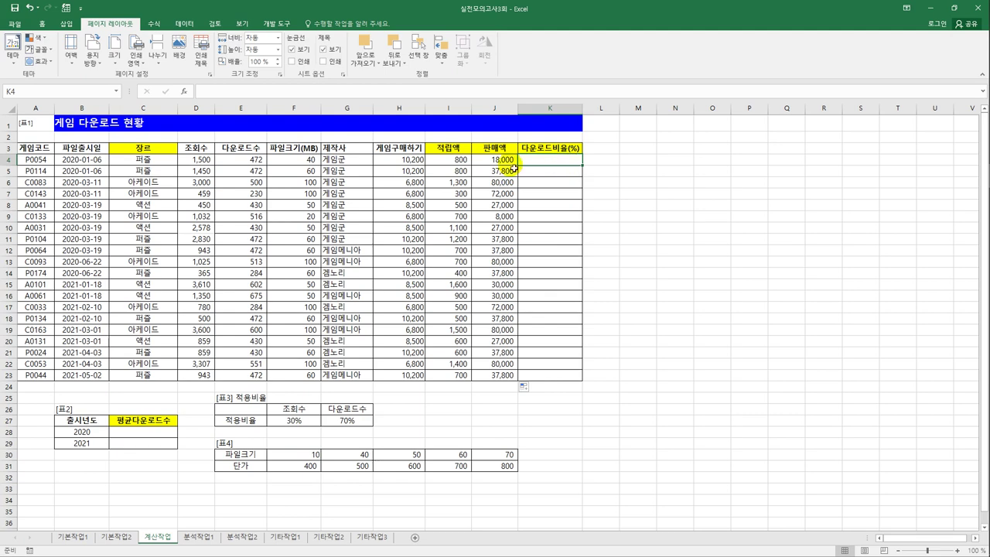
click(280, 26)
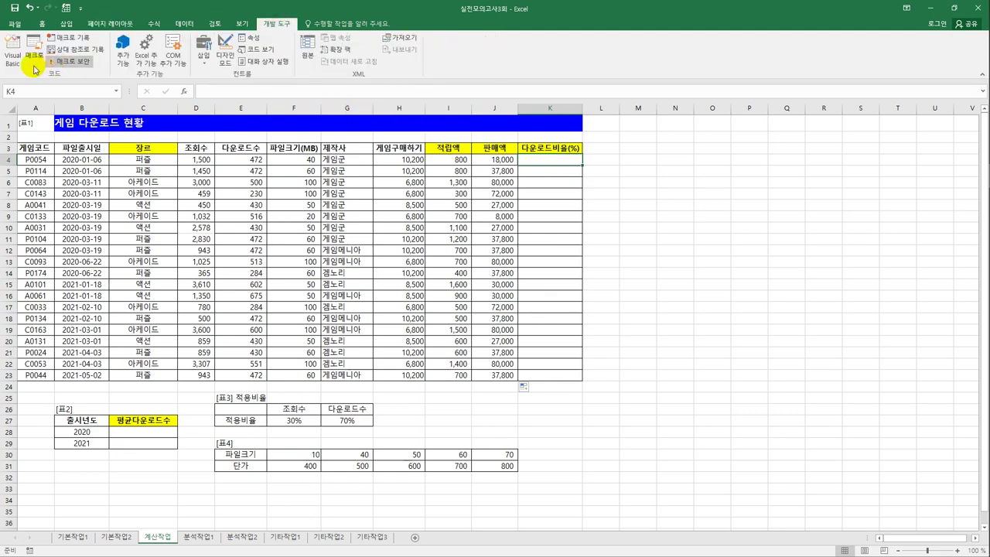
click(12, 53)
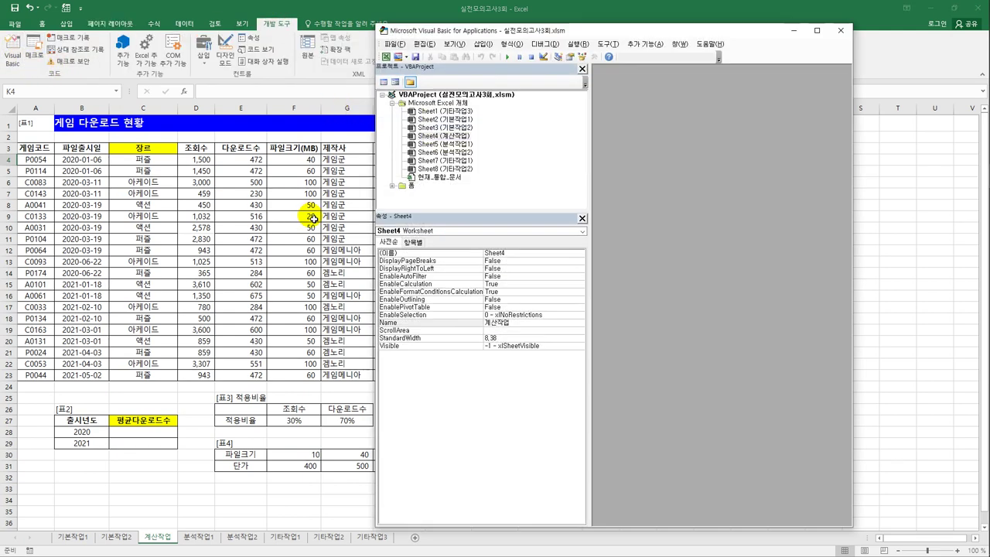
click(482, 44)
click(499, 88)
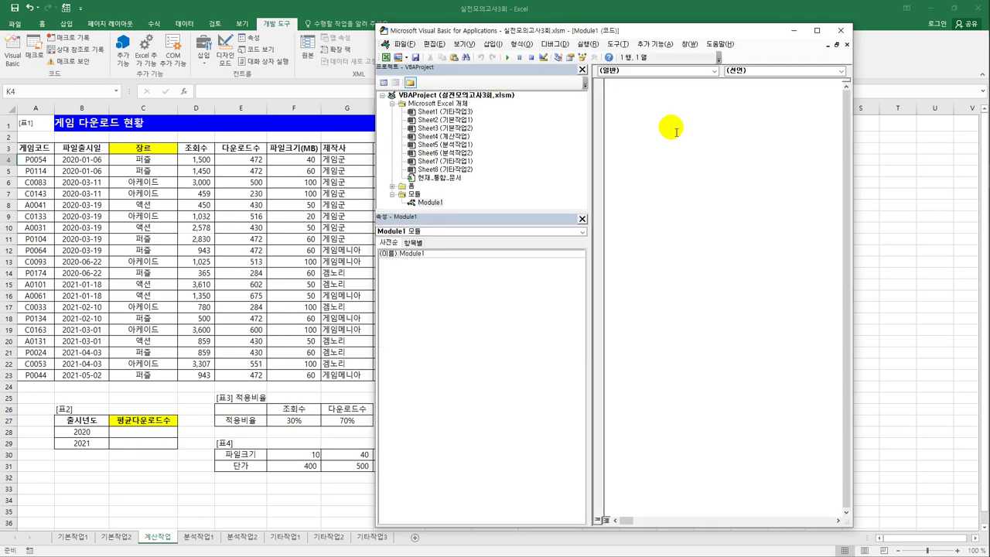
Declare the public function fn다운로드비율 with the arguments 게임코드, 조회수 and 다운로드수.
text(publ)
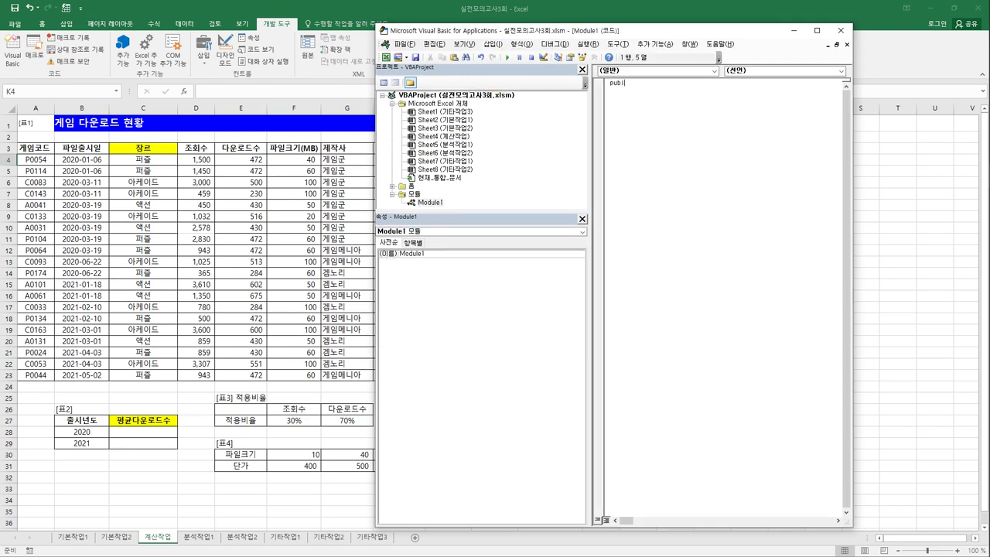
text(ic fucntion)
key(BackSpace)
key(BackSpace)
key(BackSpace)
key(BackSpace)
key(BackSpace)
key(BackSpace)
text(nction )
text(fn)
text(다운로드횟수)
text(()
text(게임코드, )
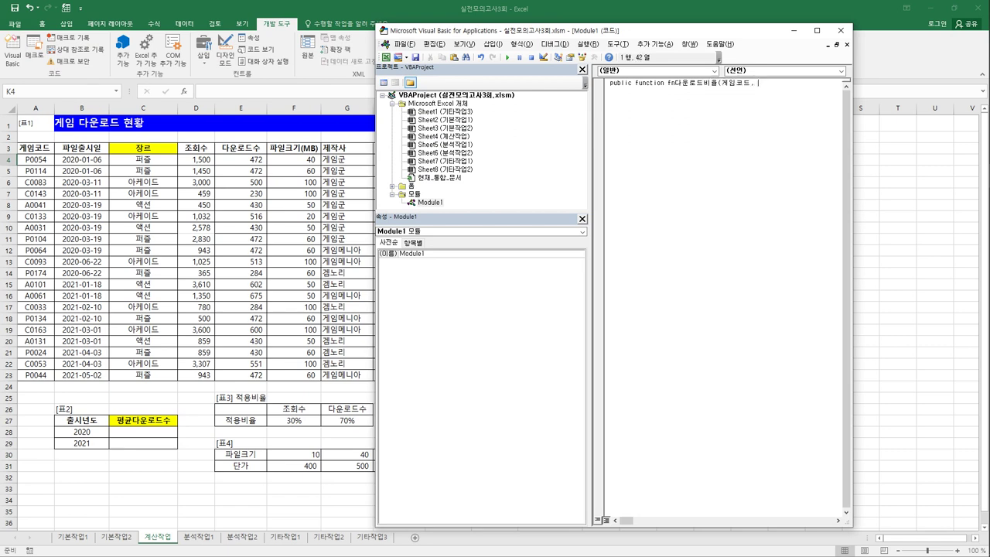
text(조회수, 다운로드수))
key(Return)
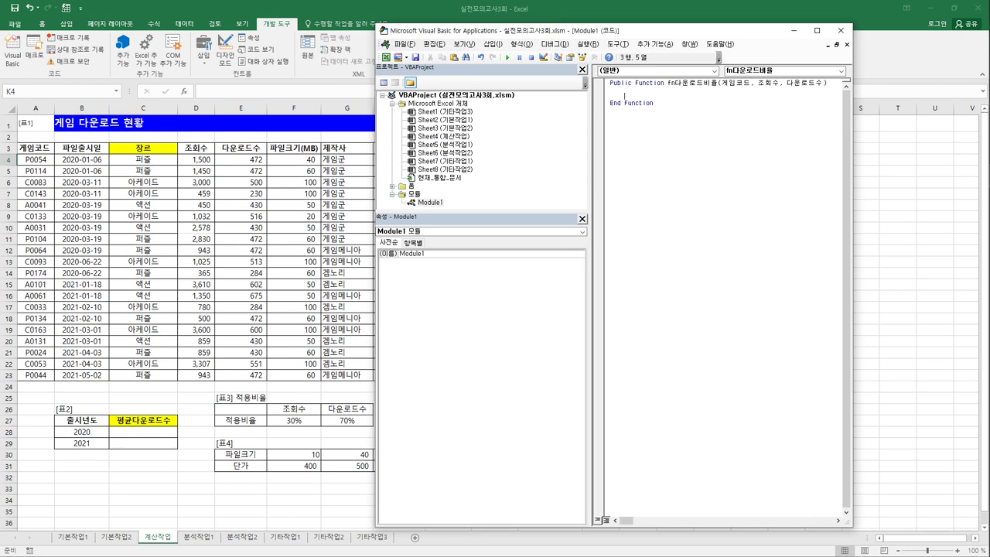
Add the line fn다운로드비율 = (다운로드수 / 조회수) * 100 + 추가비율 to the function body, with blank lines above it.
text(ㄹ)
key(BackSpace)
text(fn다운로드비율 = ()
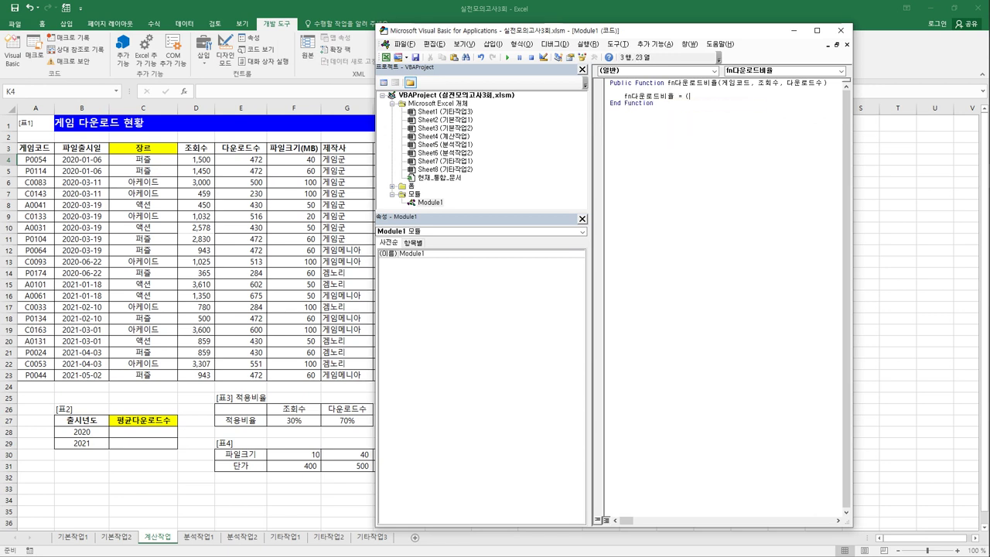
text(다운로드수 )
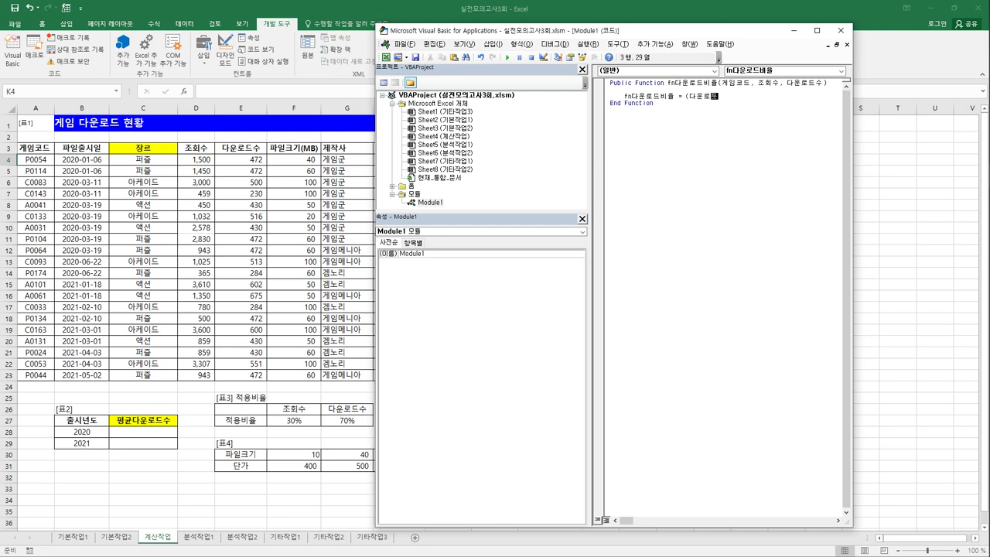
text(/조회수)*100 + 추가)
text(율)
key(Up)
key(Return)
key(Return)
key(Up)
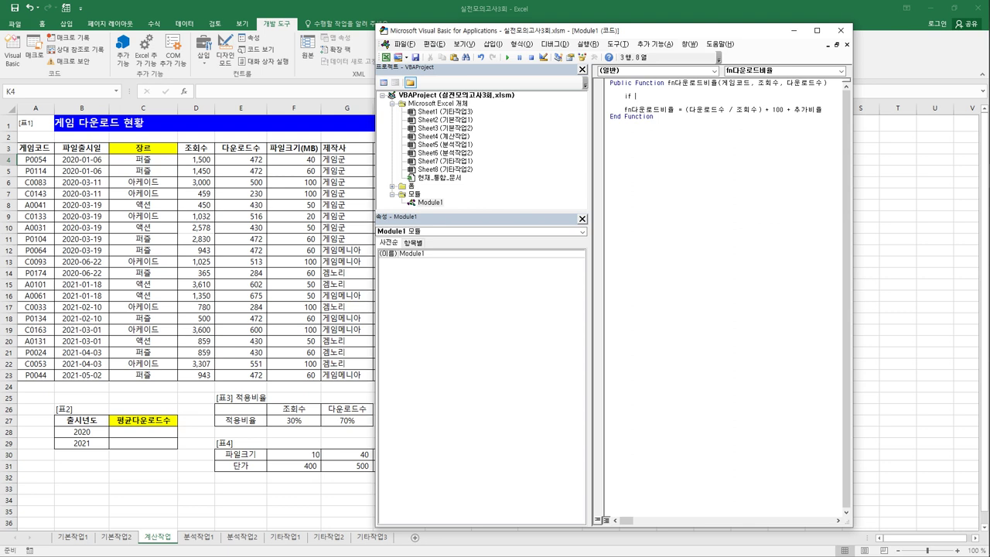
Complete the condition If Left(게임코드, 1) = "A" Then and add the line 추가비율 = 10 under it.
text(left()
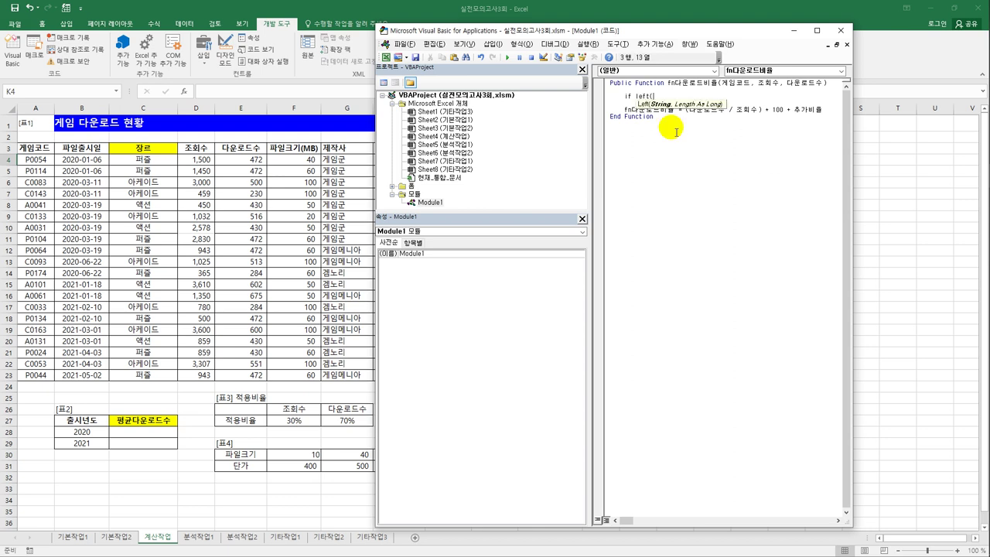
text(게임코드, )
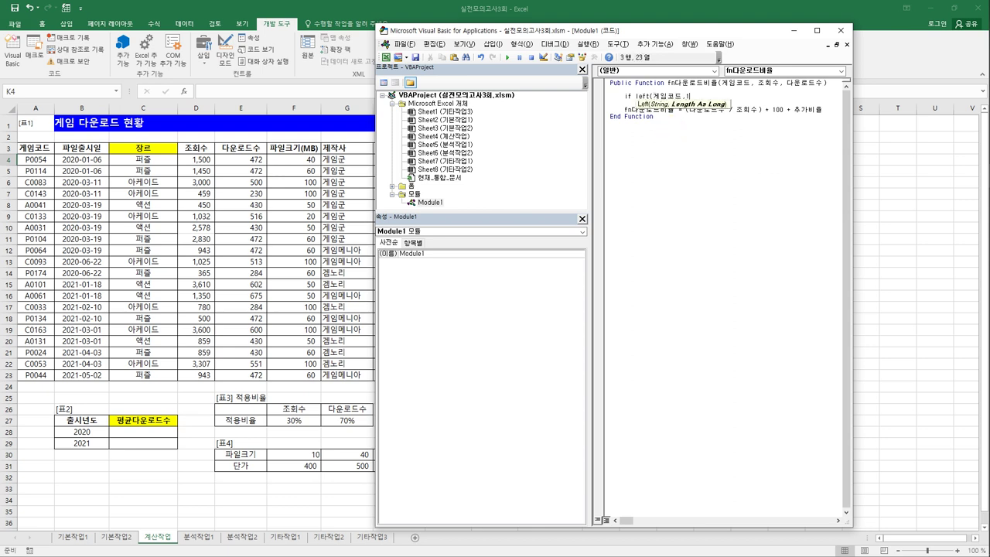
text() = "A)
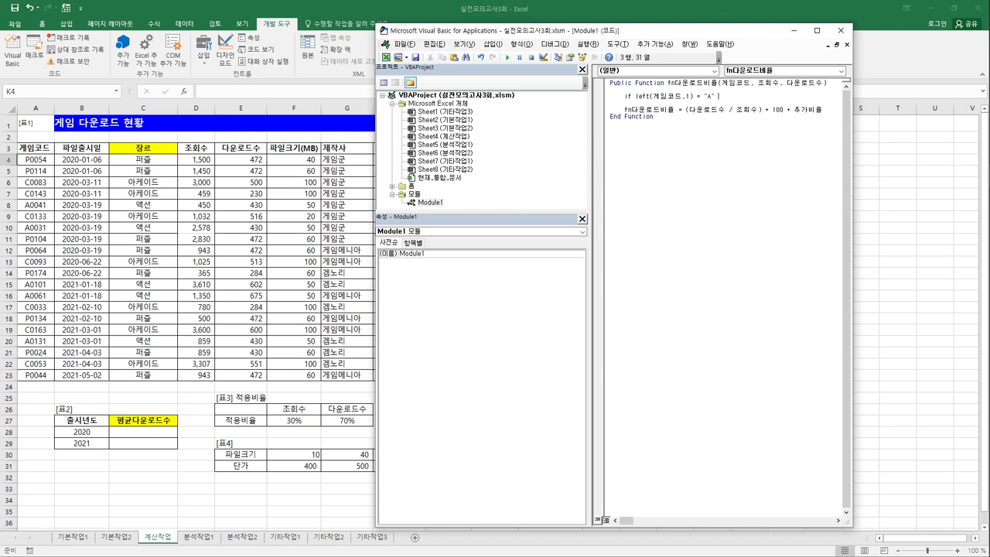
text(Then)
key(Return)
key(Tab)
text(추)
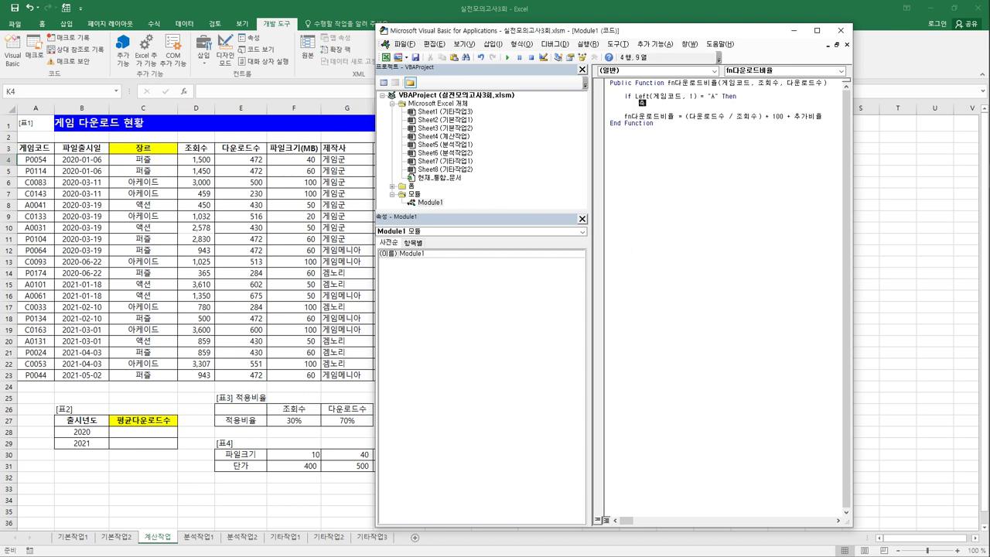
text(가비율 = 10)
key(Return)
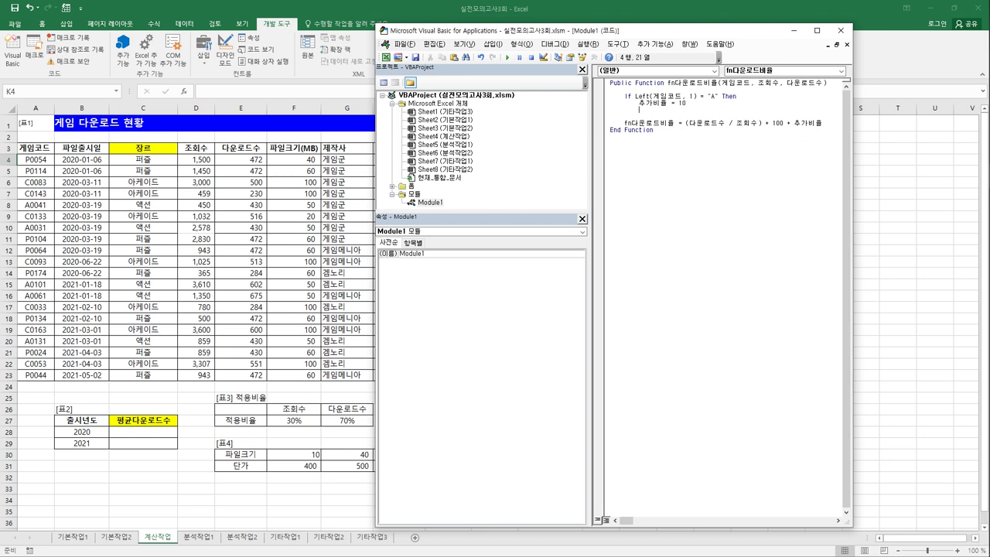
Add an Else branch with 추가비율 = 0, end the If block, and close the Visual Basic editor.
key(BackSpace)
text(else)
key(Return)
key(Tab)
text(추가비율 )
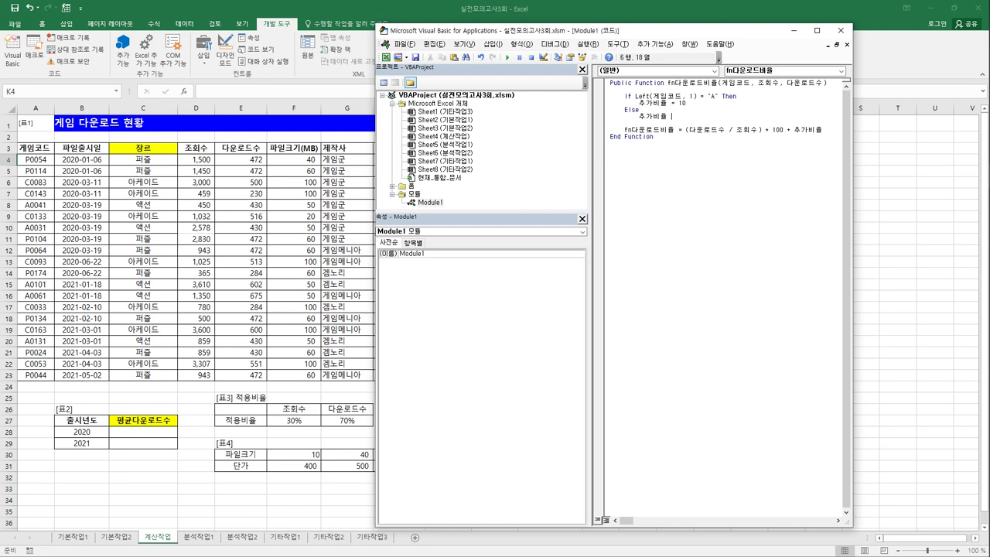
text(= 0)
key(Return)
text(End If)
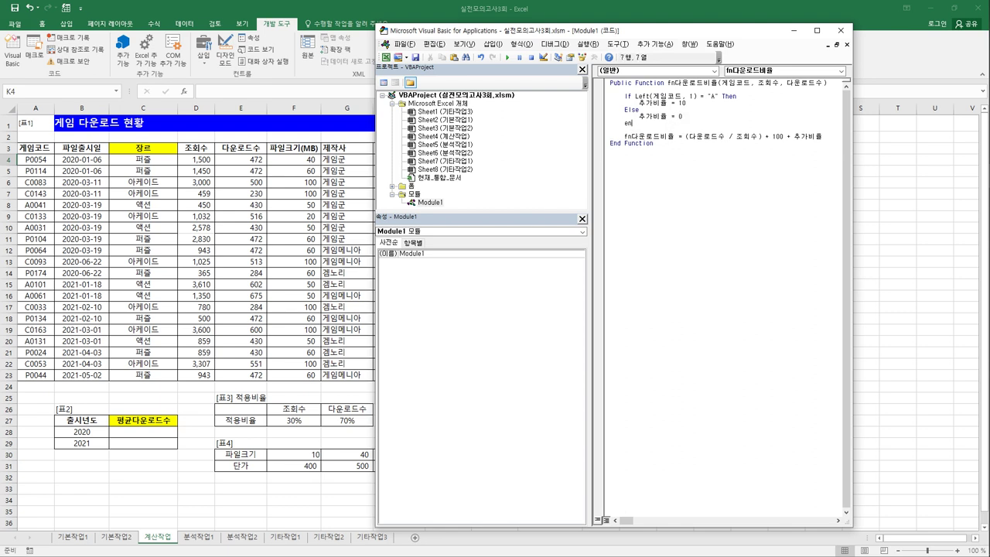
key(Down)
key(Down)
key(Return)
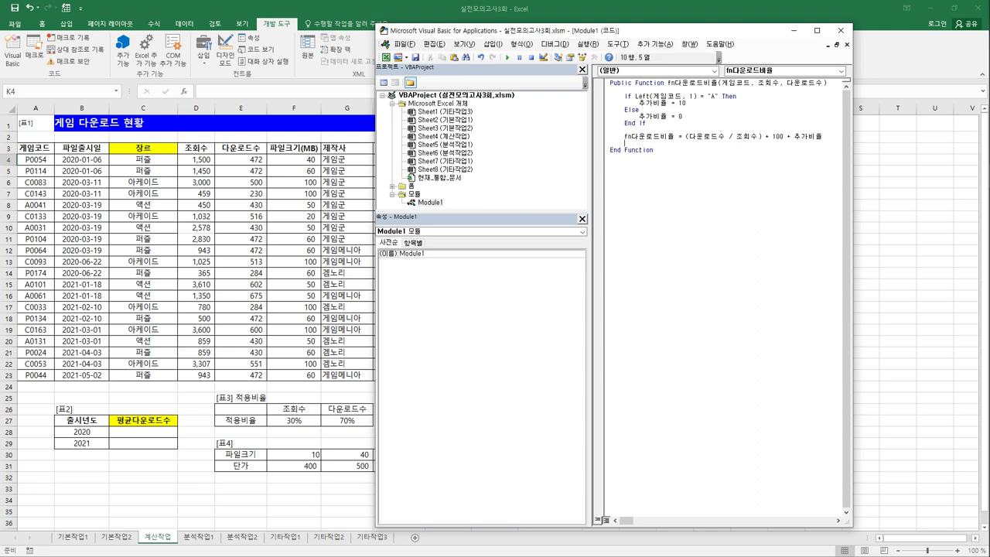
click(841, 31)
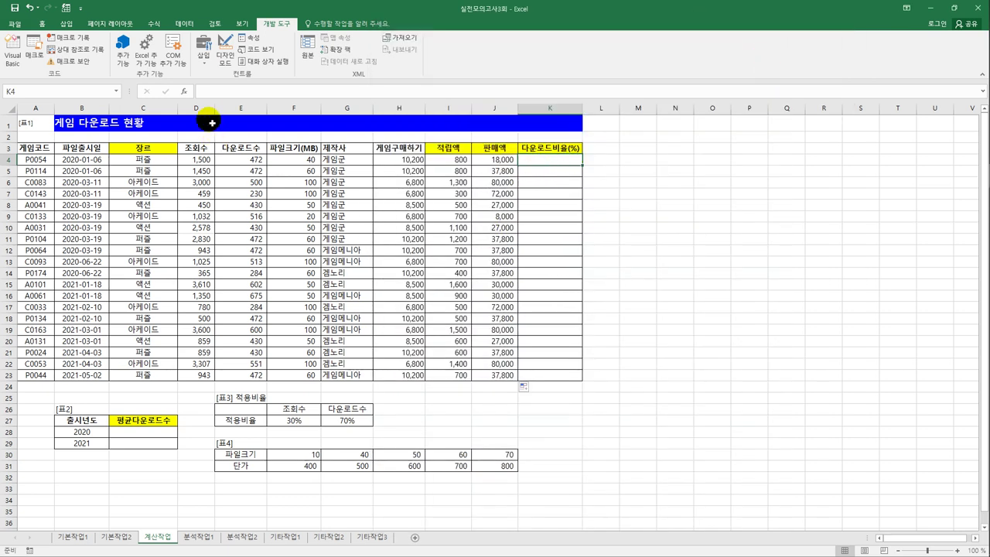
Insert the user-defined function fn다운로드비율 into K4 from the 사용자 정의 category.
click(187, 91)
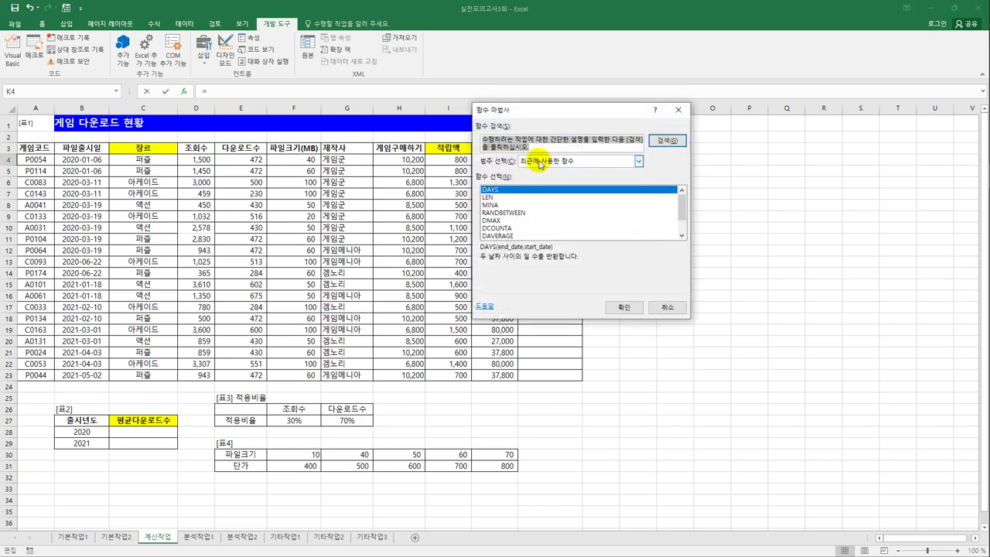
click(540, 164)
click(623, 253)
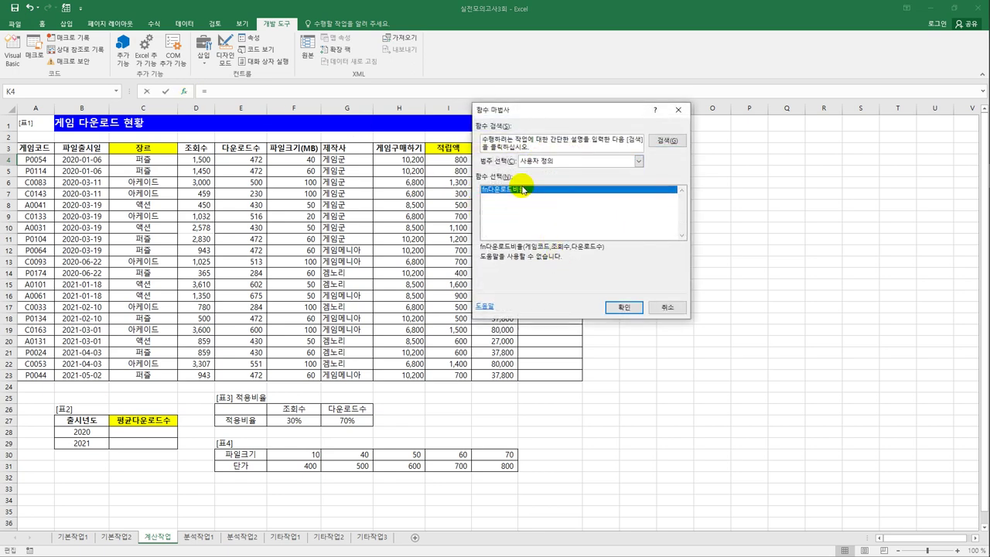
click(619, 307)
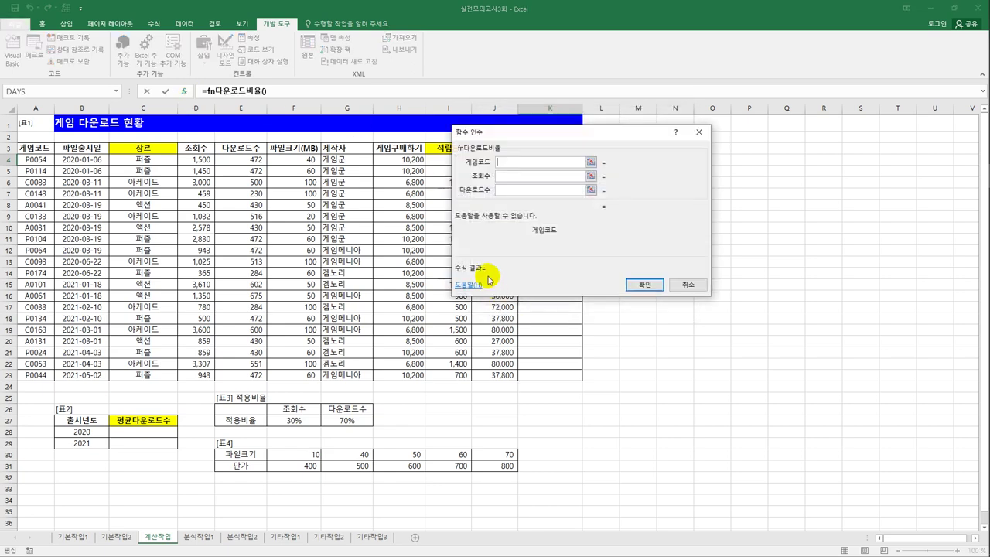
Set the arguments 게임코드 to A4, 조회수 to D4 and 다운로드수 to E4, and fill the 다운로드비율(%) column down through K23.
drag(575, 141, 657, 148)
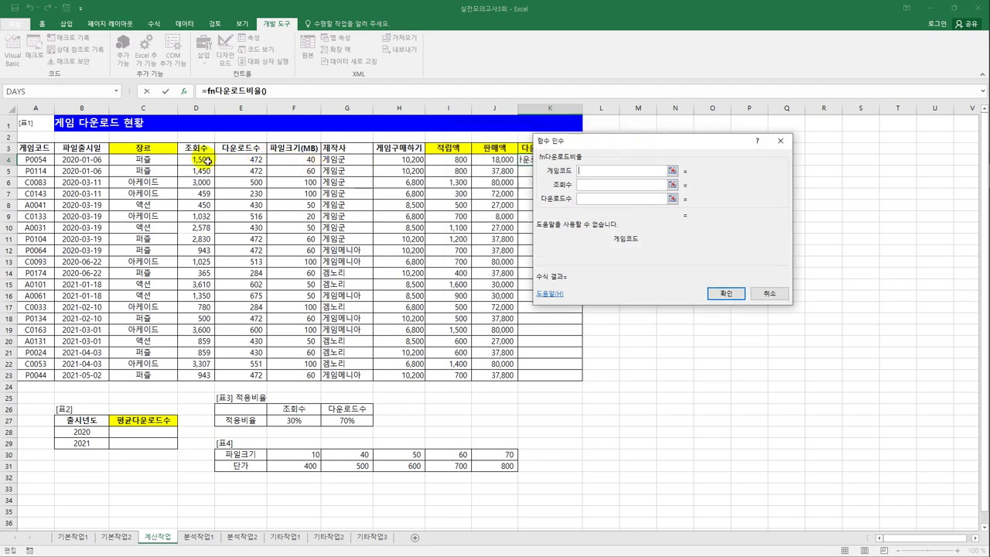
click(57, 160)
click(600, 186)
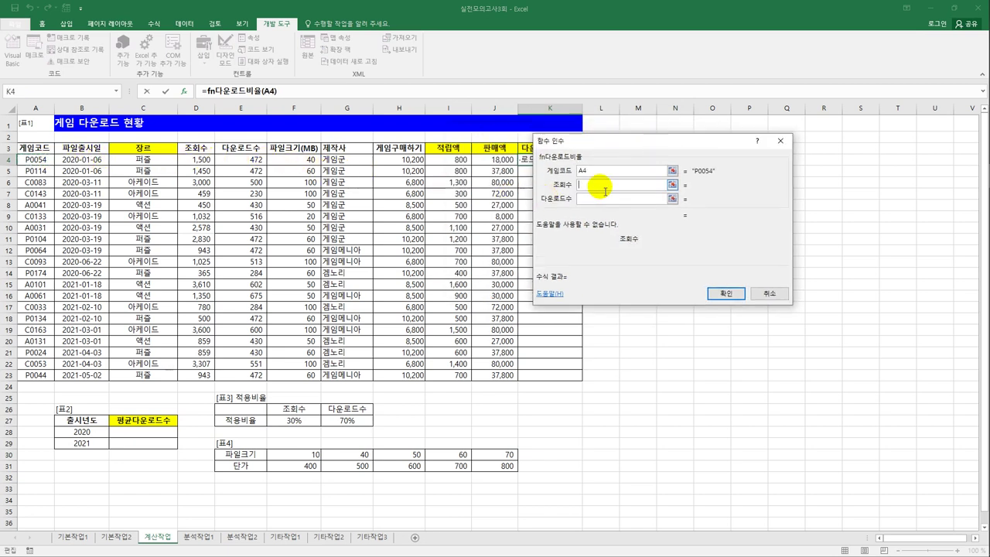
click(202, 160)
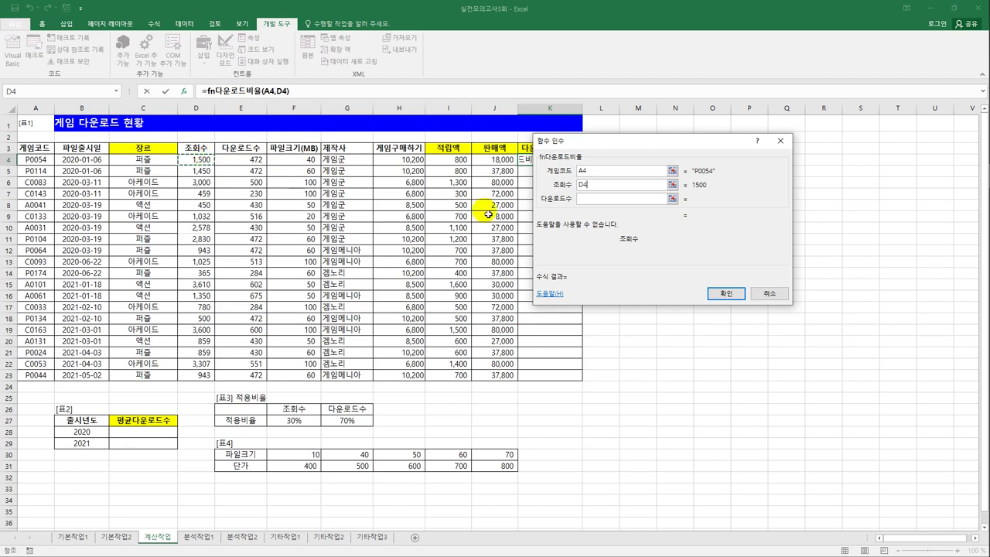
click(600, 199)
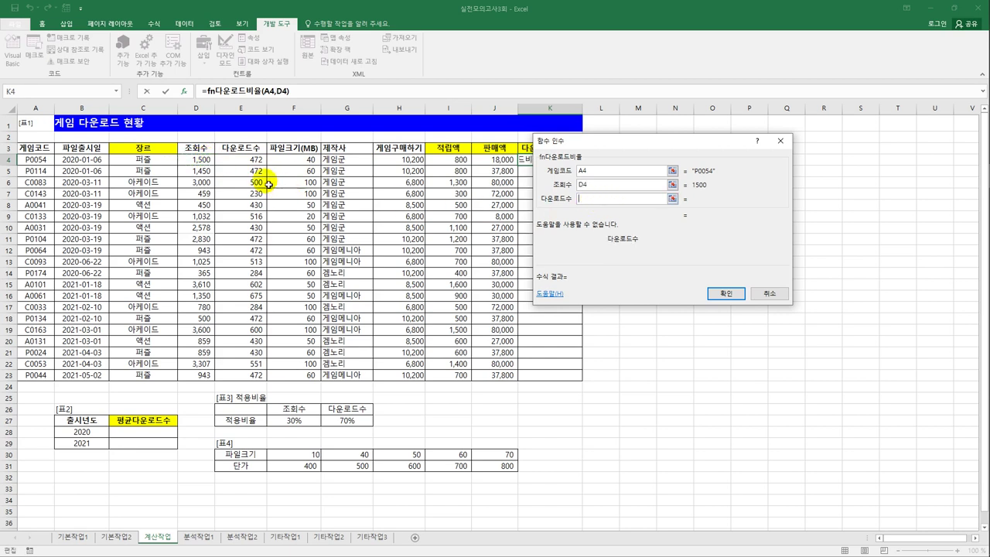
click(253, 163)
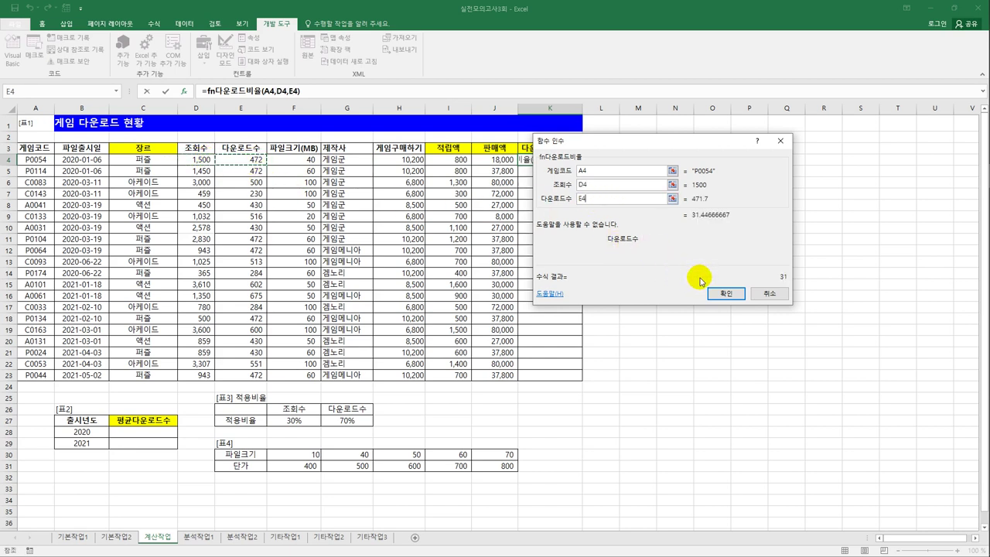
click(721, 294)
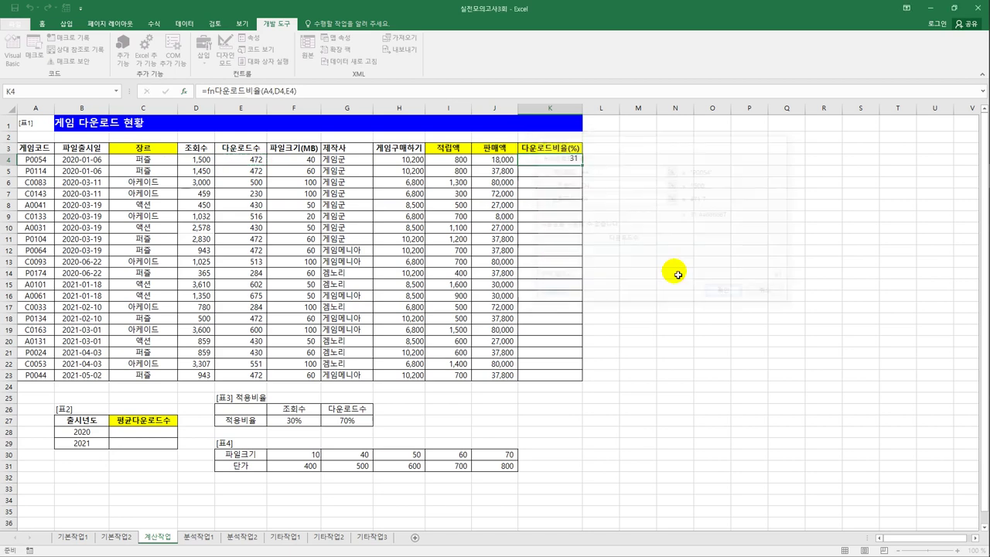
double_click(582, 165)
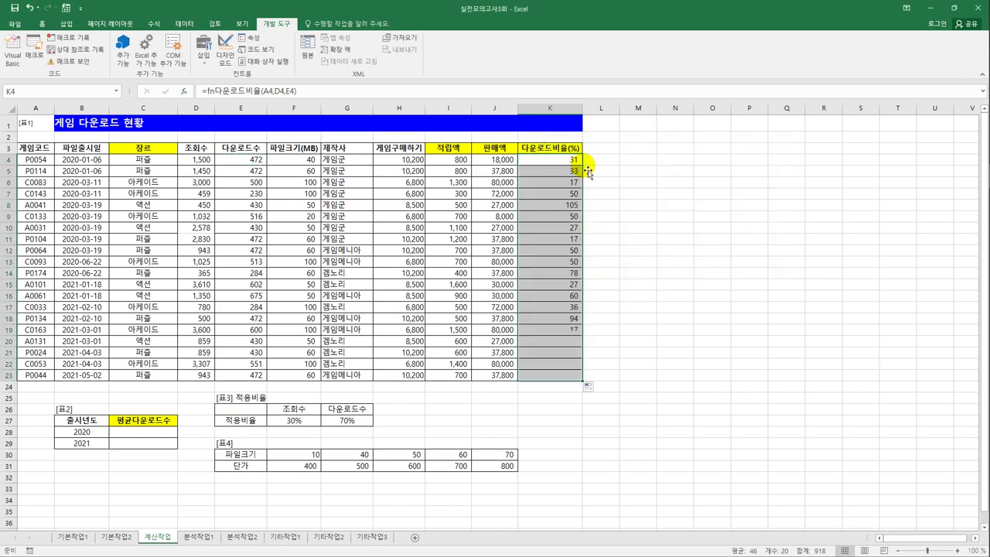
click(577, 375)
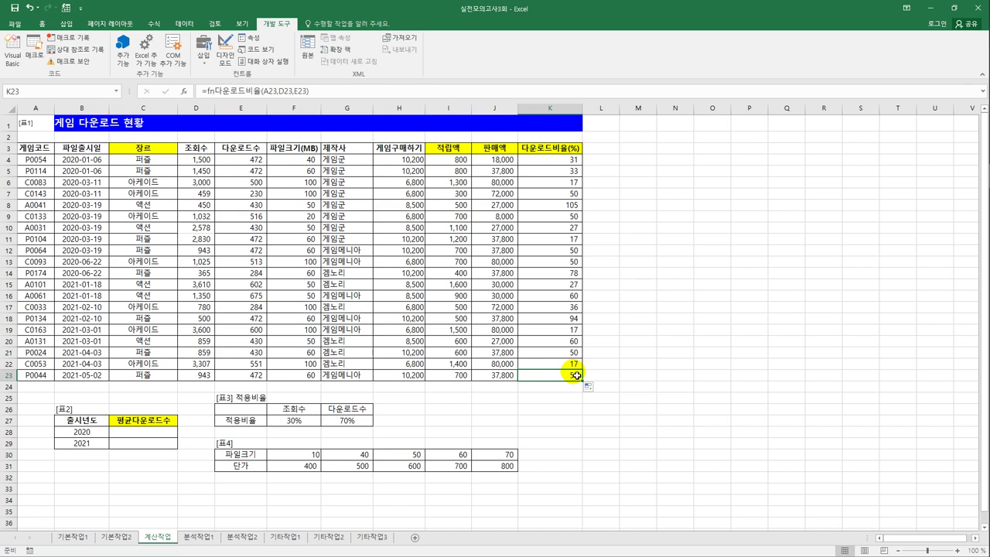
Start a formula in C28 of the 평균다운로드수 column with an IF nested inside AVERAGE.
click(144, 435)
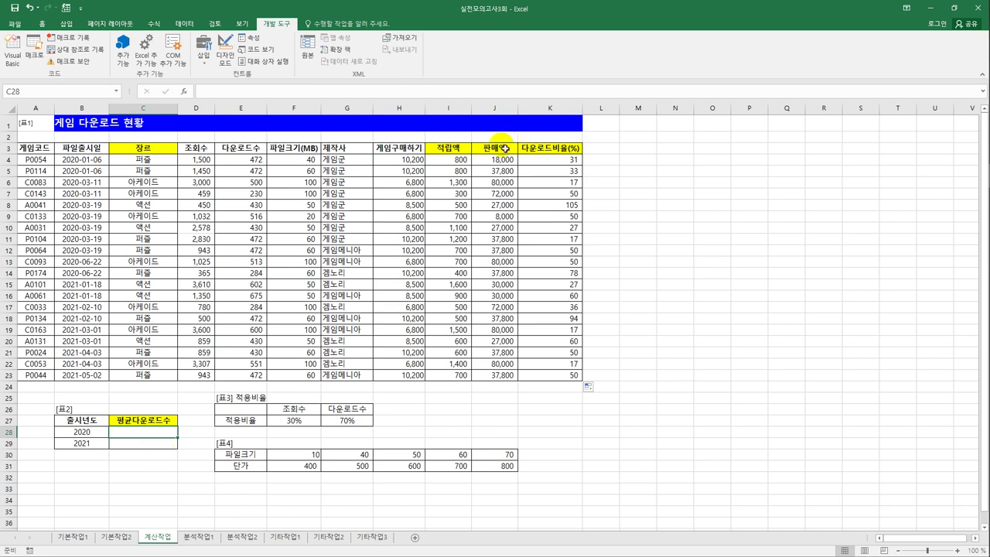
drag(254, 162, 263, 377)
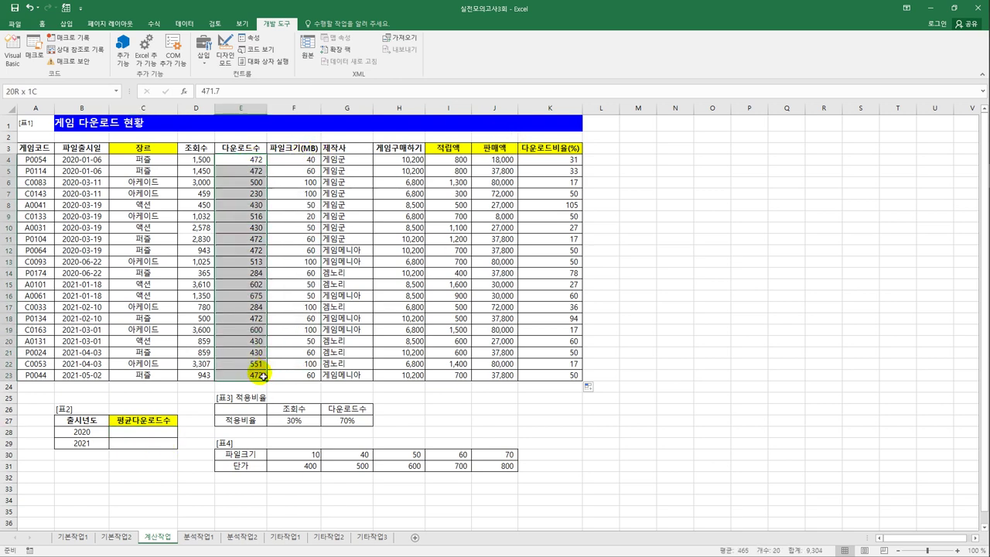
click(151, 432)
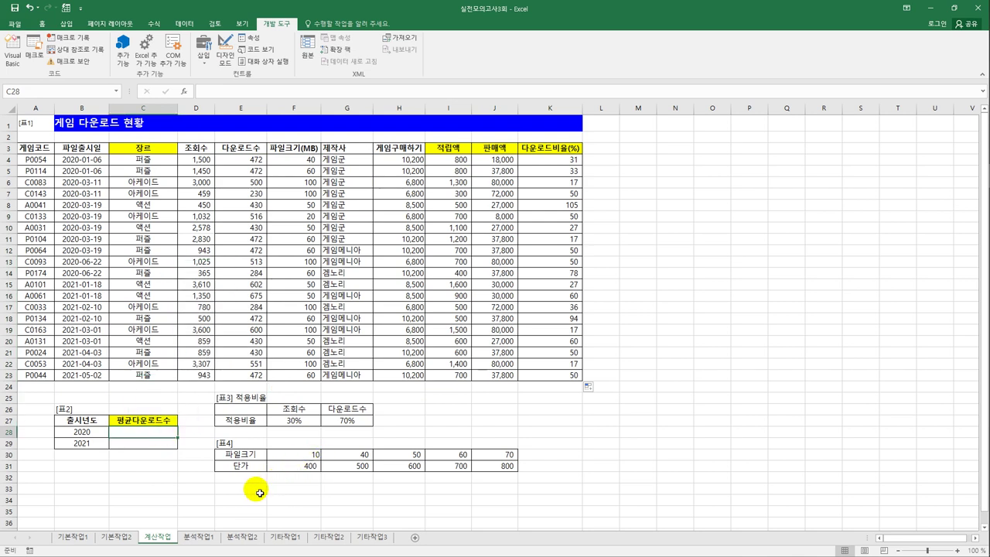
text(=av)
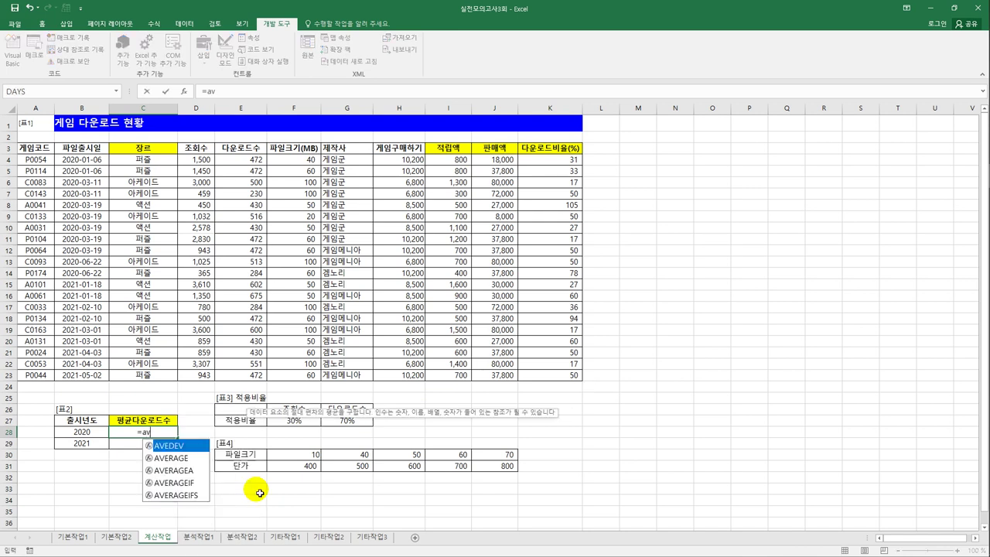
key(Down)
key(Tab)
text(if()
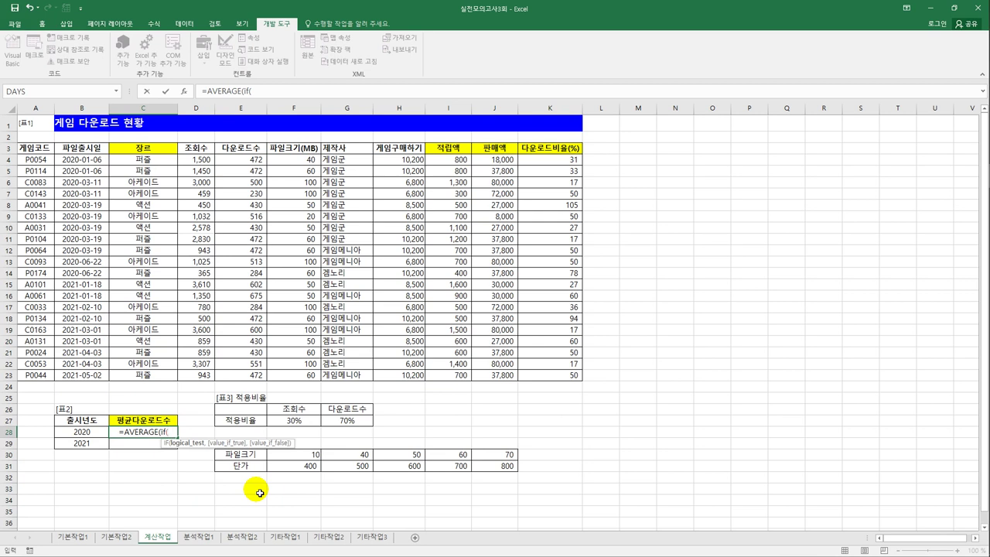
Set the IF condition in the C28 formula to YEAR($B$4:$B$23)=B28.
text(y)
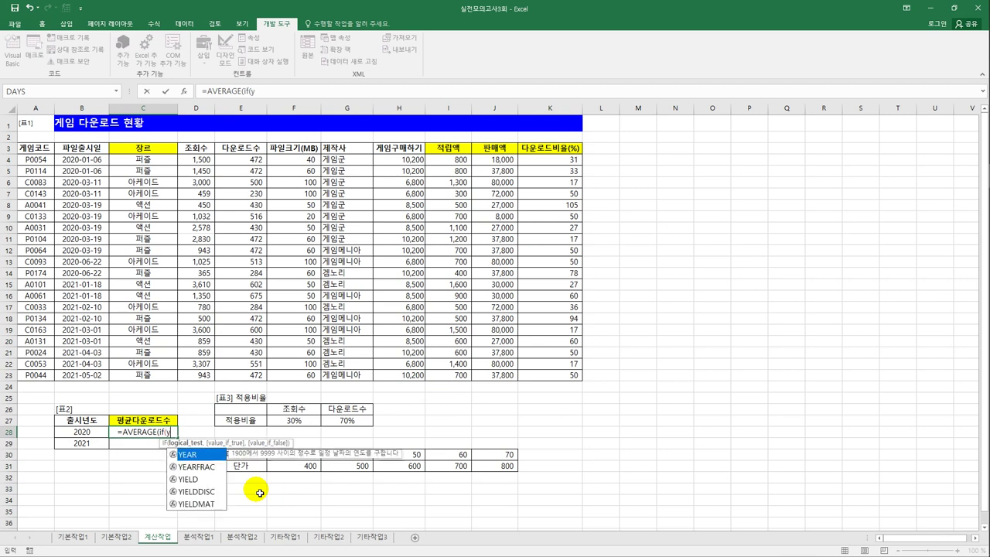
key(Tab)
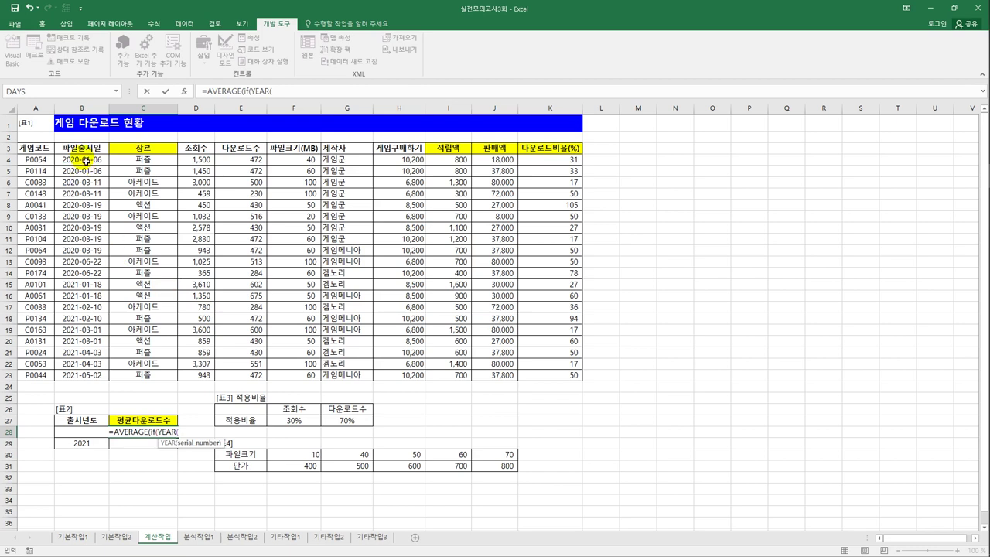
drag(85, 160, 88, 378)
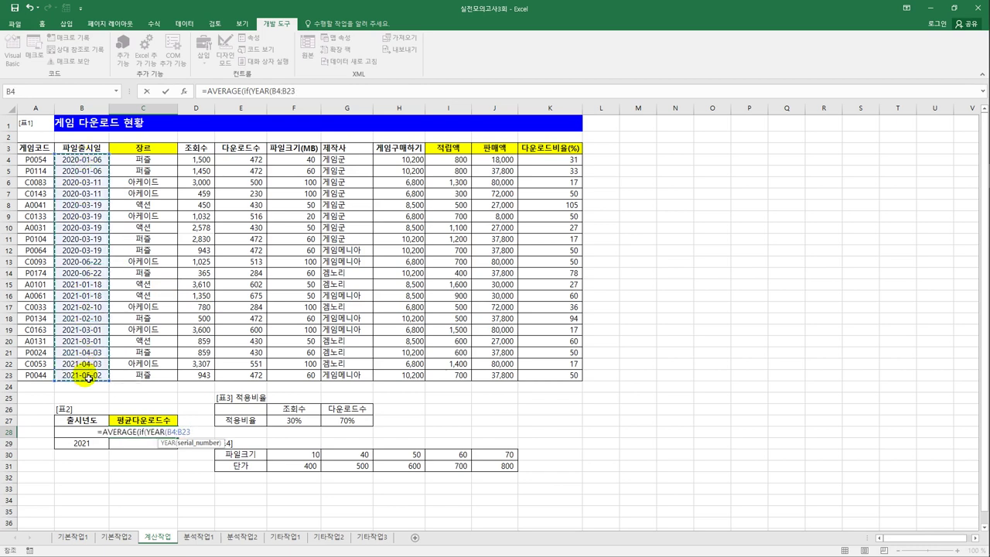
key(F4)
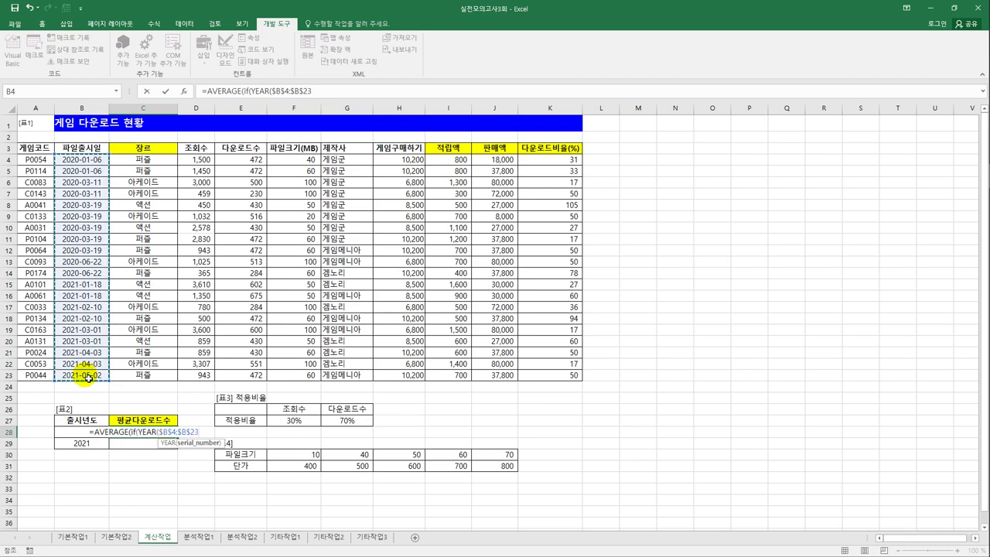
text()=)
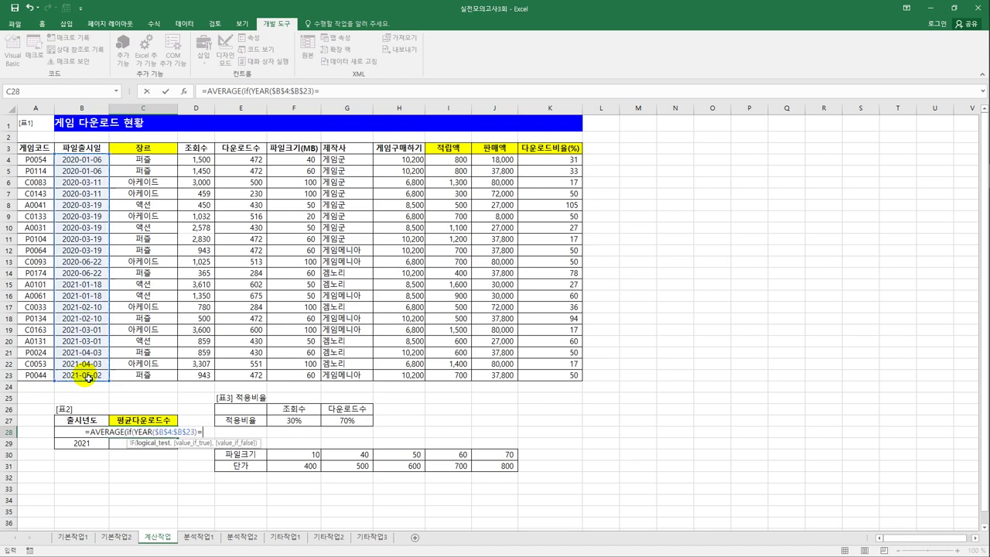
key(Left)
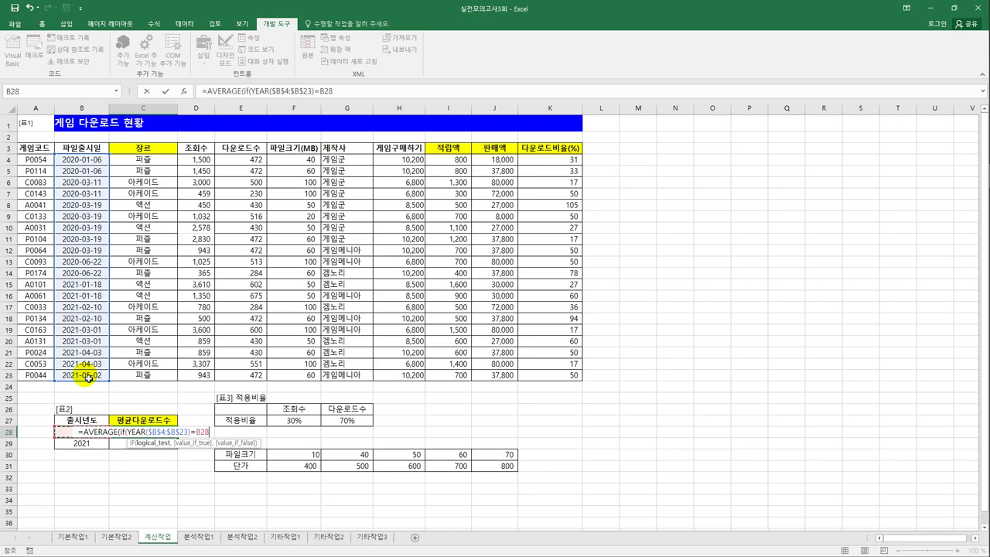
text(,)
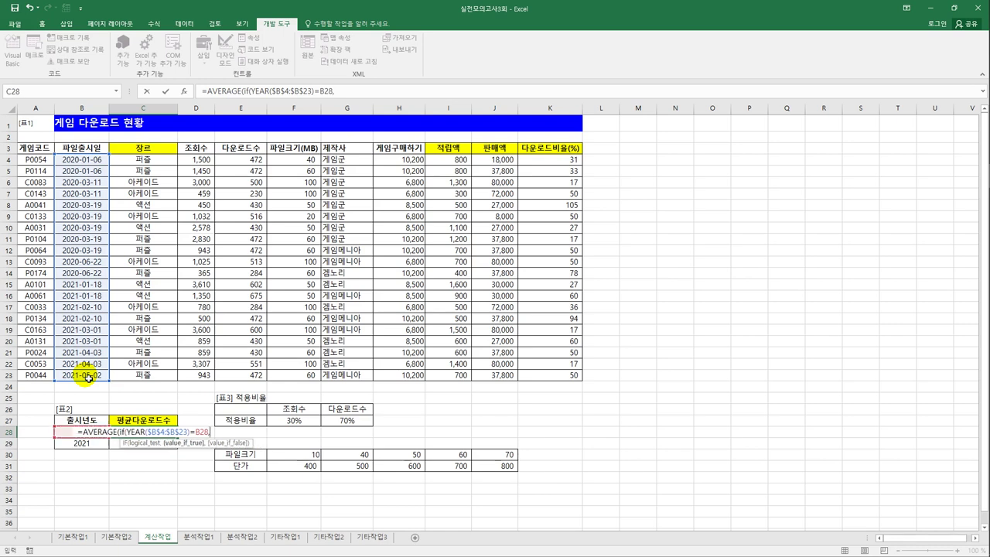
Use the absolute range $E$4:$E$23 as the IF's true value and close both functions in the C28 formula.
drag(241, 159, 238, 373)
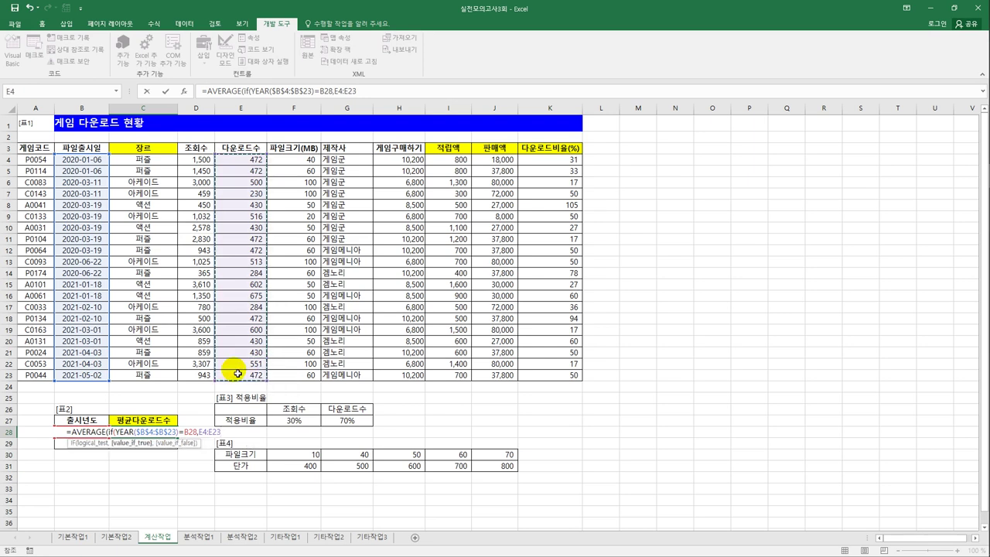
key(F4)
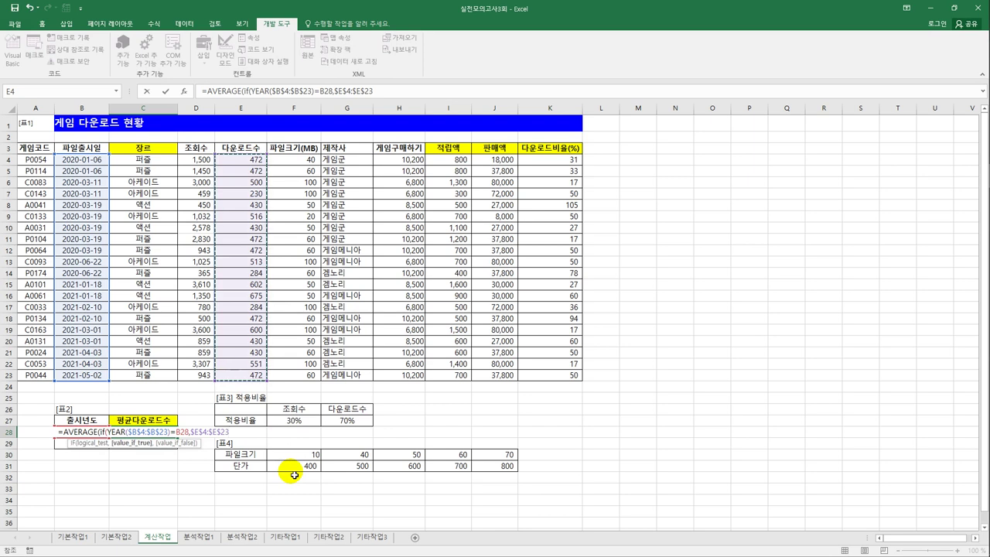
text())
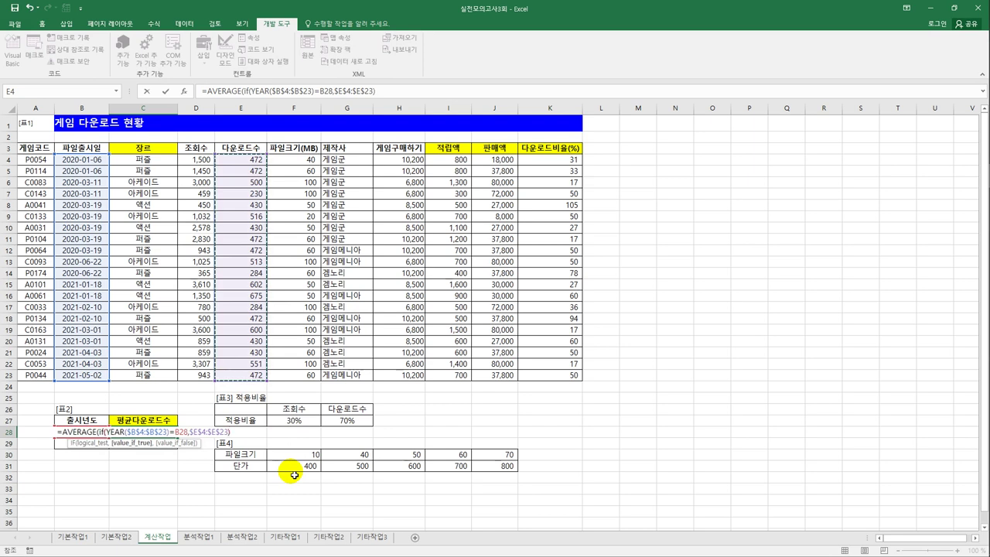
text())
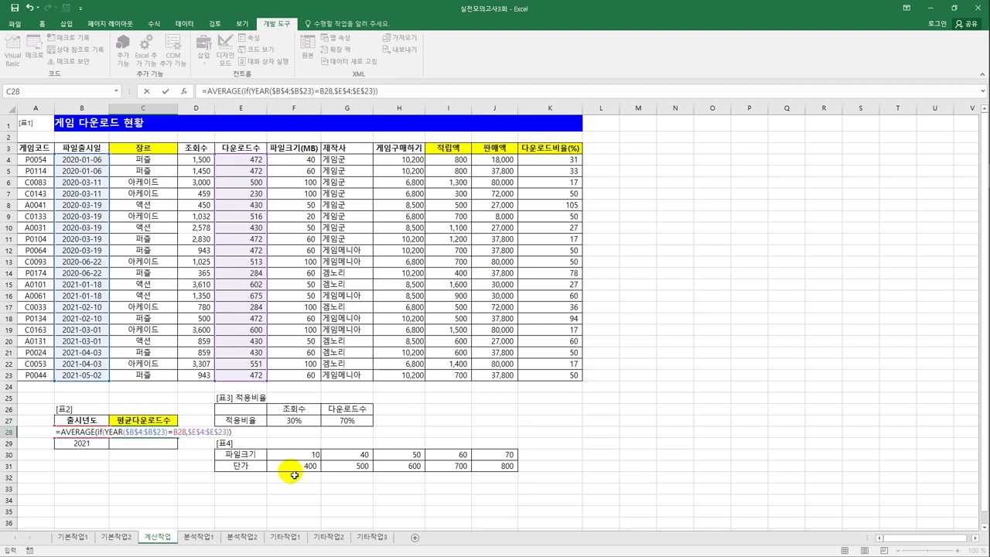
Commit =AVERAGE(IF(YEAR($B$4:$B$23)=B28,$E$4:$E$23)) in C28 as an array formula and fill it down to C29.
key(ctrl+shift+Return)
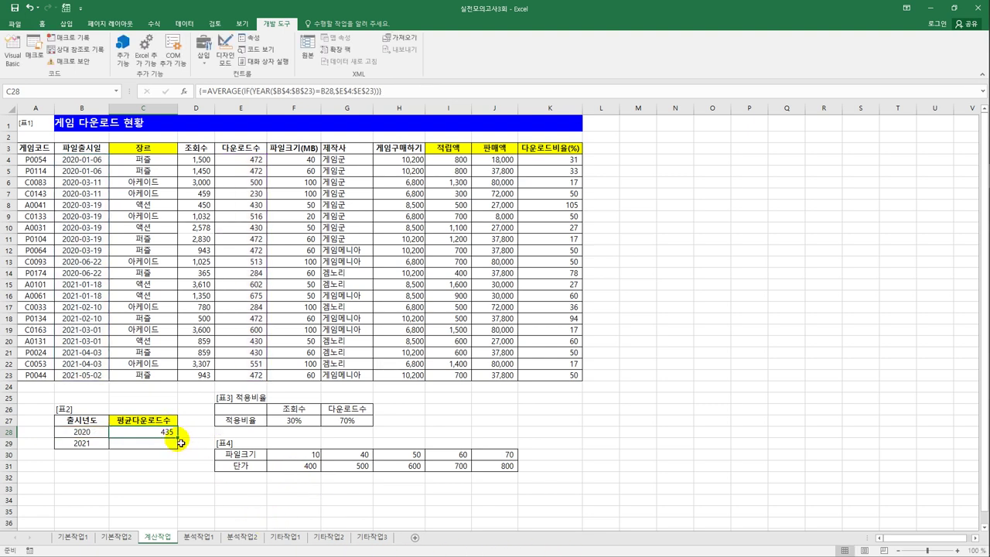
drag(178, 437, 183, 454)
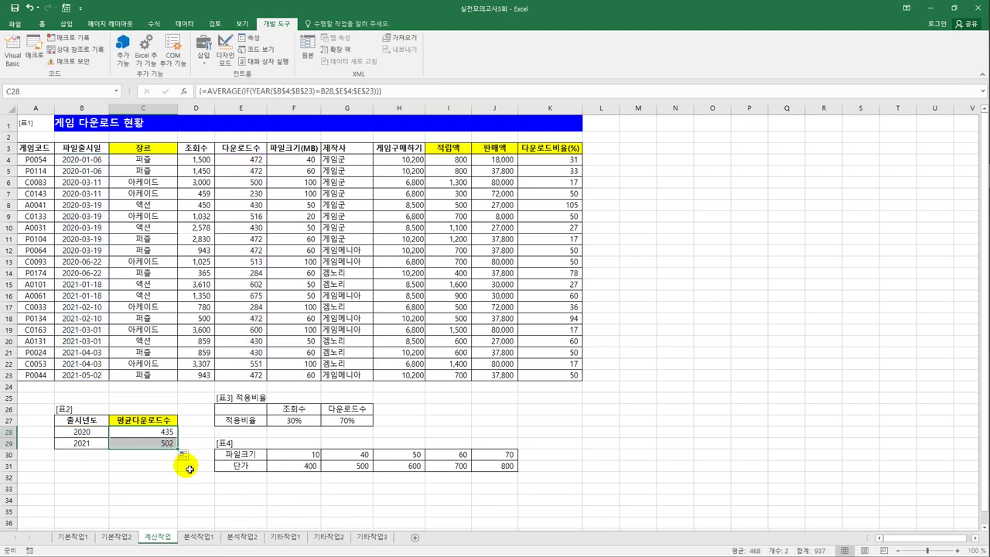
click(192, 477)
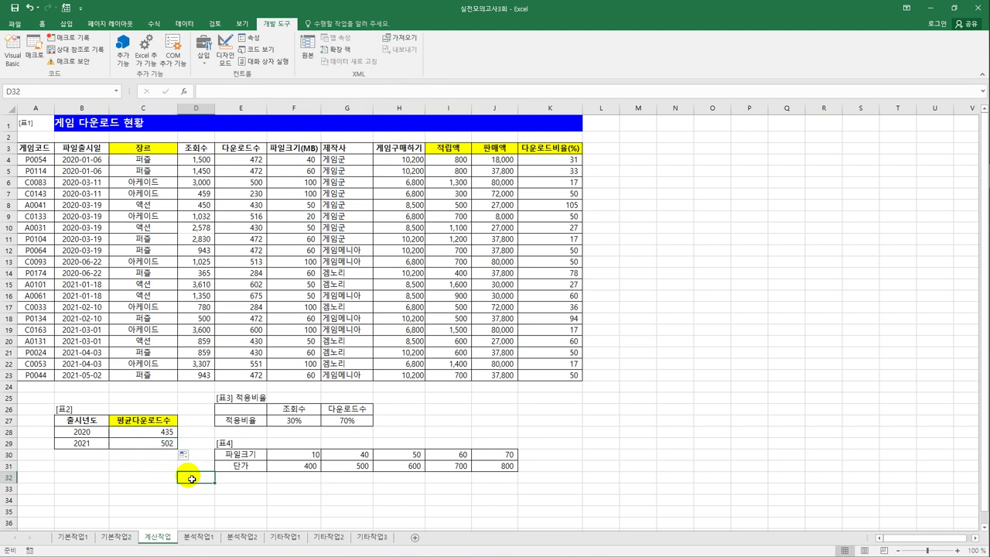
Delete columns A through H on the 분석작업1 sheet.
click(197, 536)
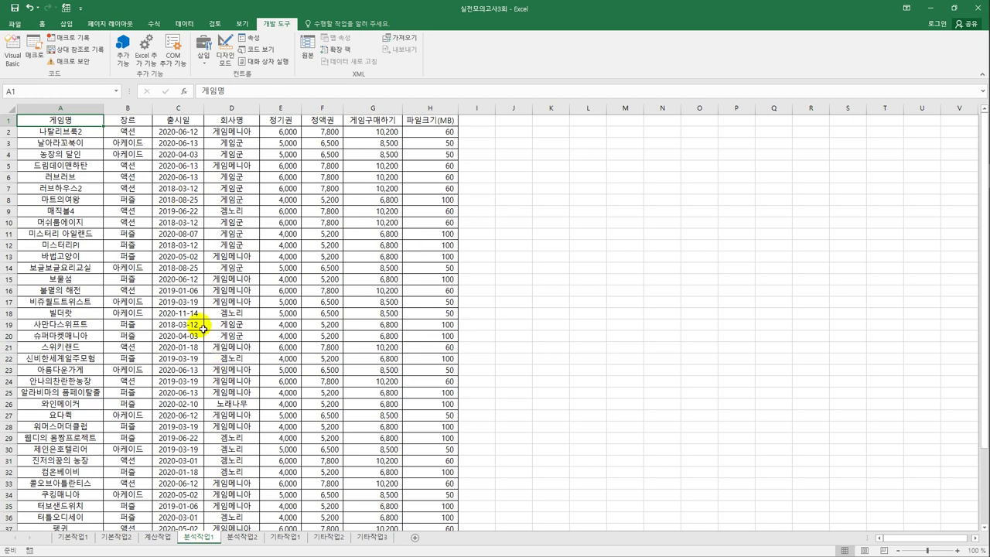
drag(77, 109, 450, 110)
right_click(445, 110)
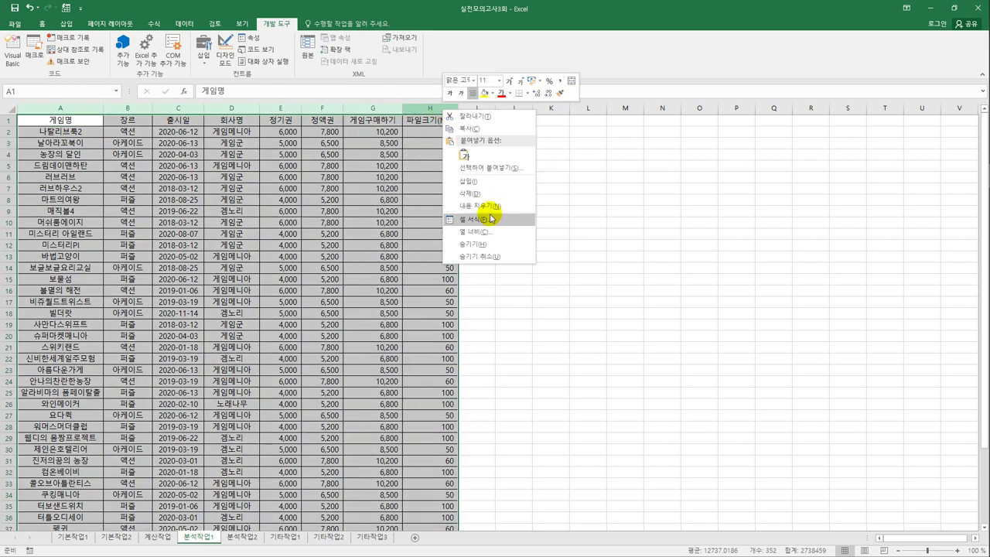
click(480, 194)
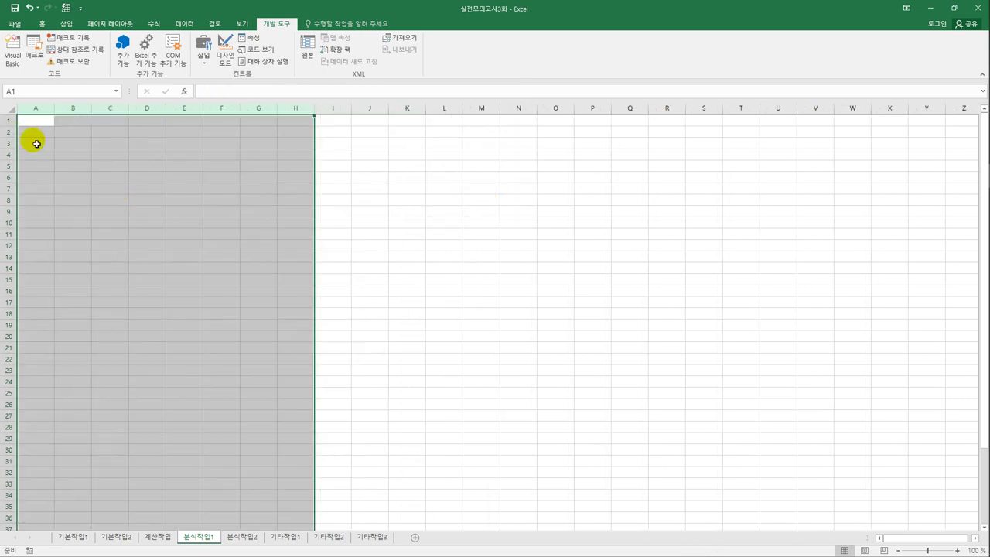
click(48, 134)
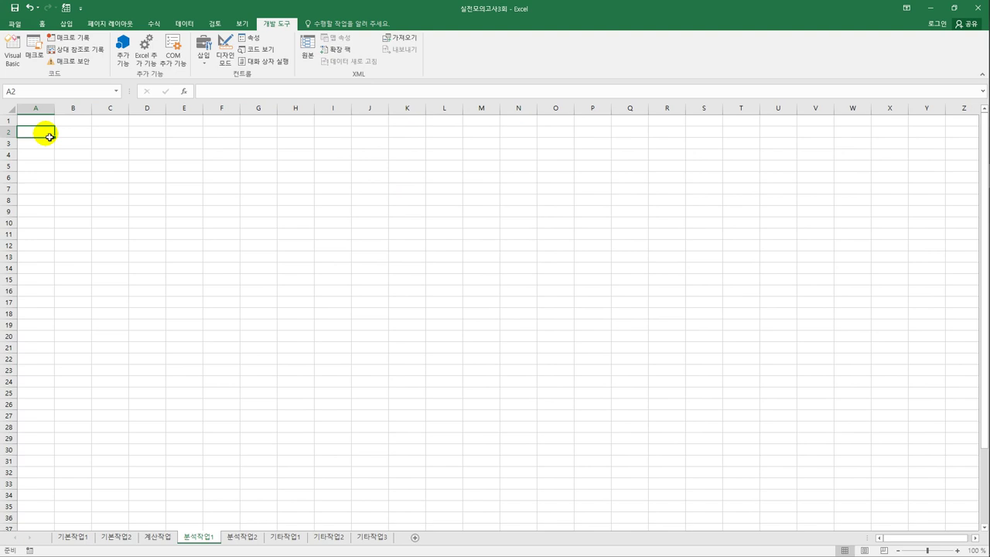
Start a Microsoft Query import at cell B3 using MS Access Database as the data source.
click(77, 144)
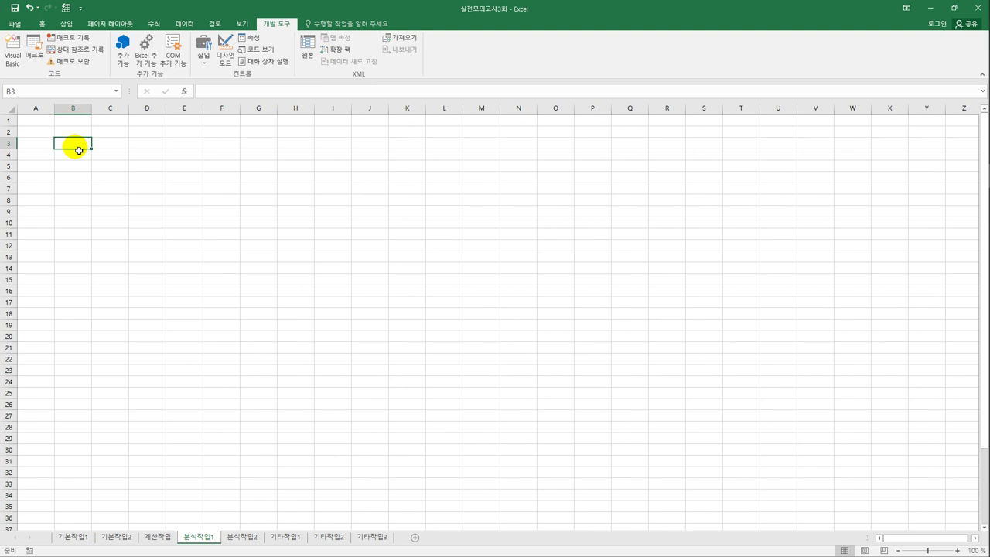
click(184, 25)
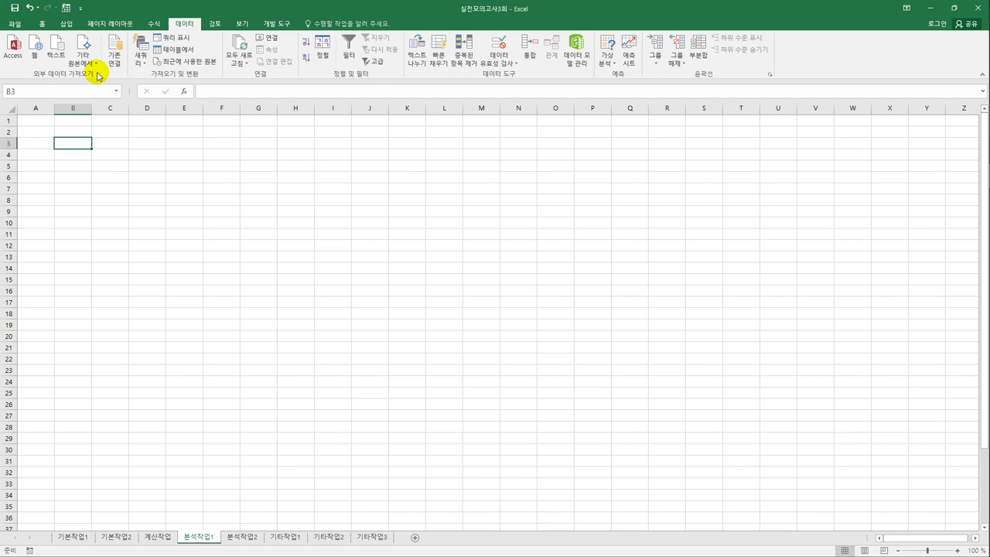
click(81, 54)
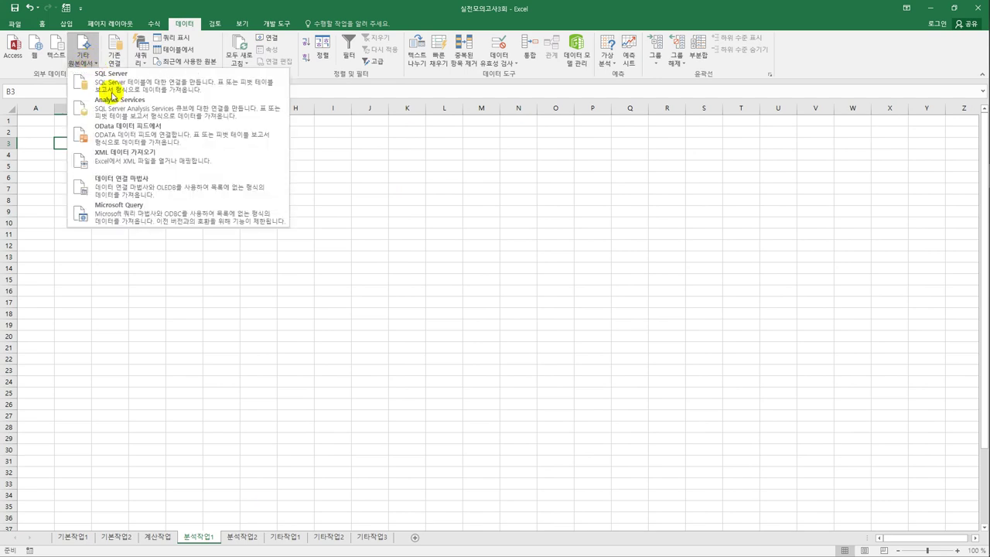
click(136, 212)
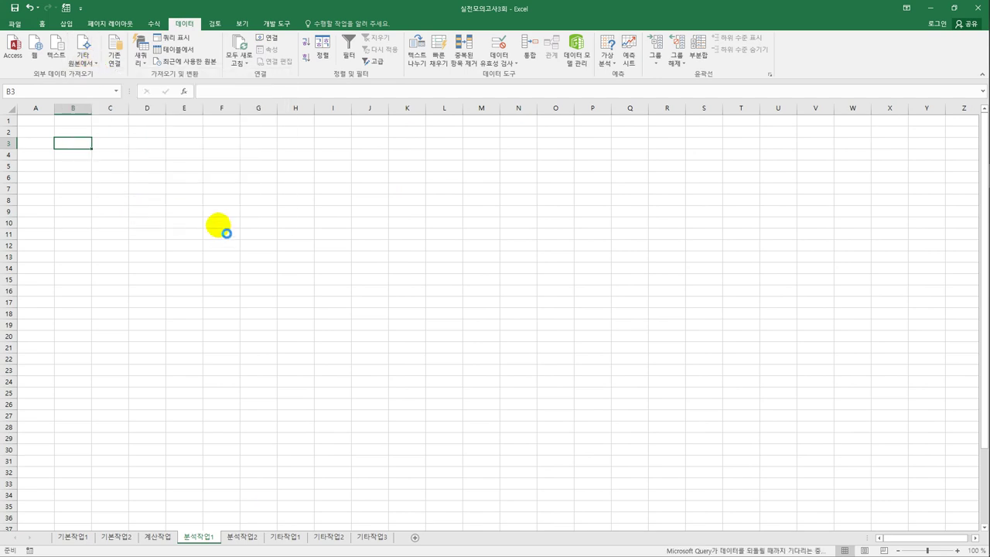
click(425, 274)
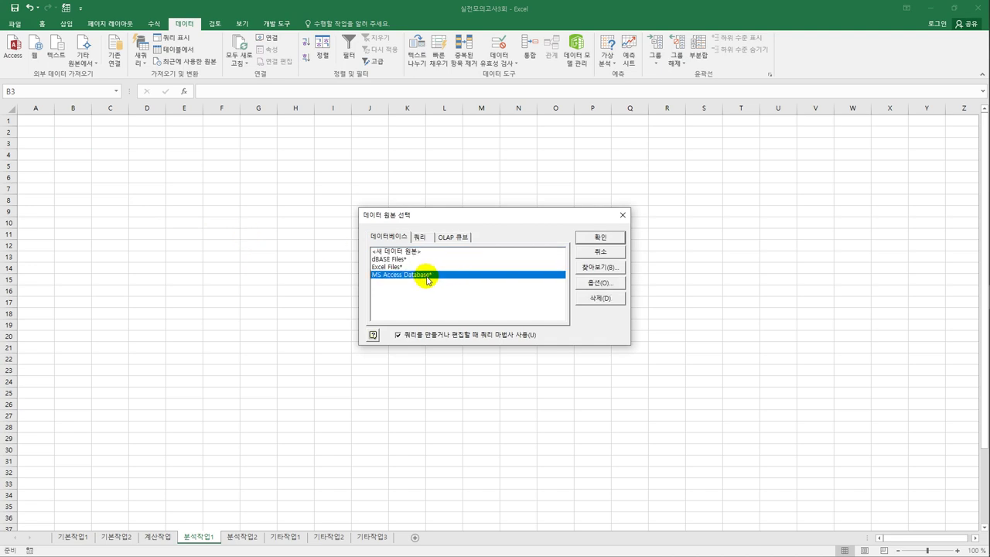
click(584, 236)
Open the game sales Access database containing the 판매량분석 table from the folder C:\컴활1급\스프레드시트\모의고사.
drag(193, 17, 421, 142)
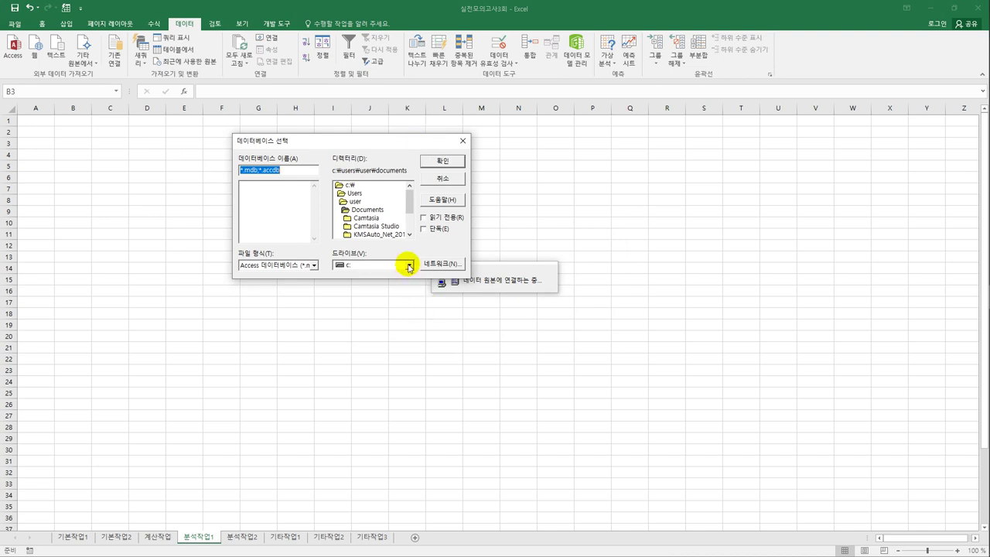
double_click(352, 185)
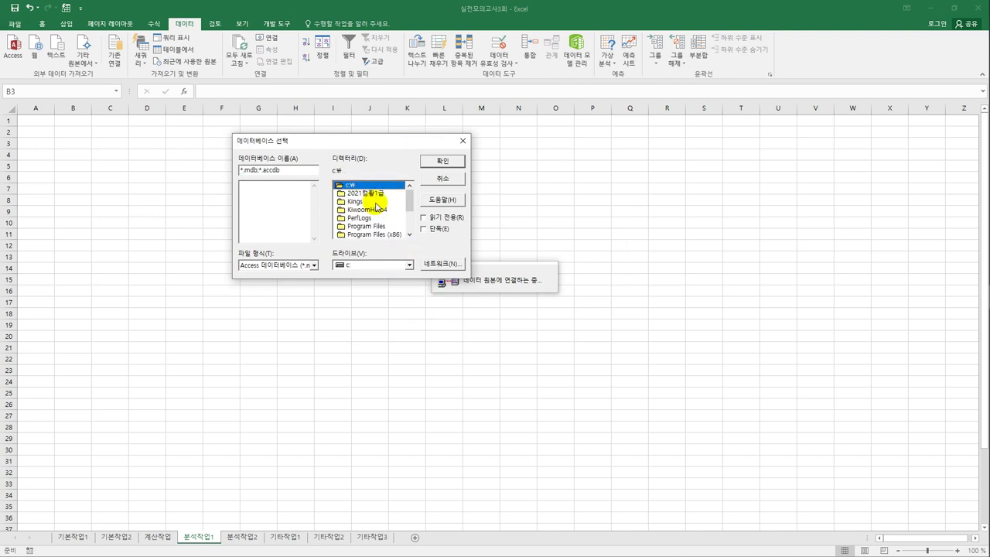
scroll(407, 213, down, 2)
click(378, 226)
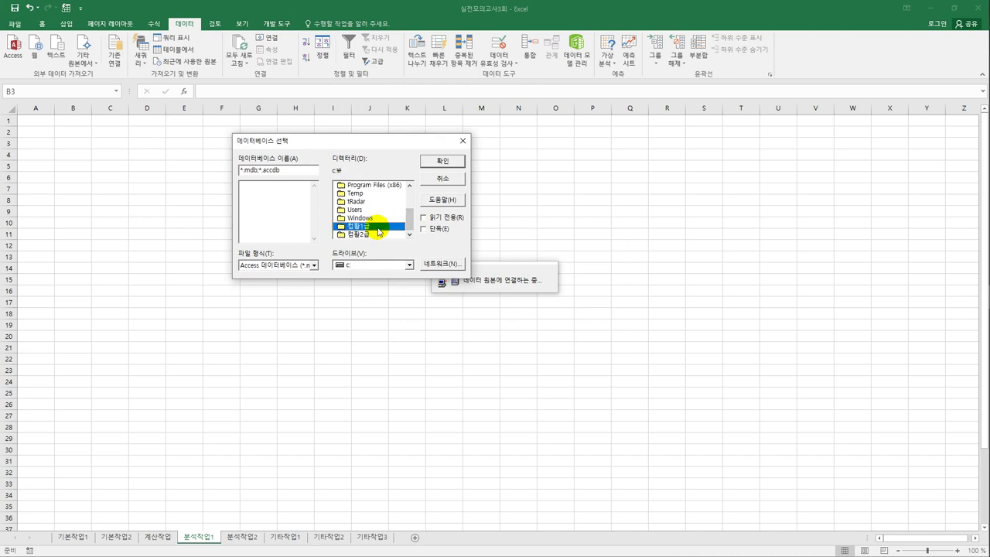
double_click(378, 226)
double_click(375, 212)
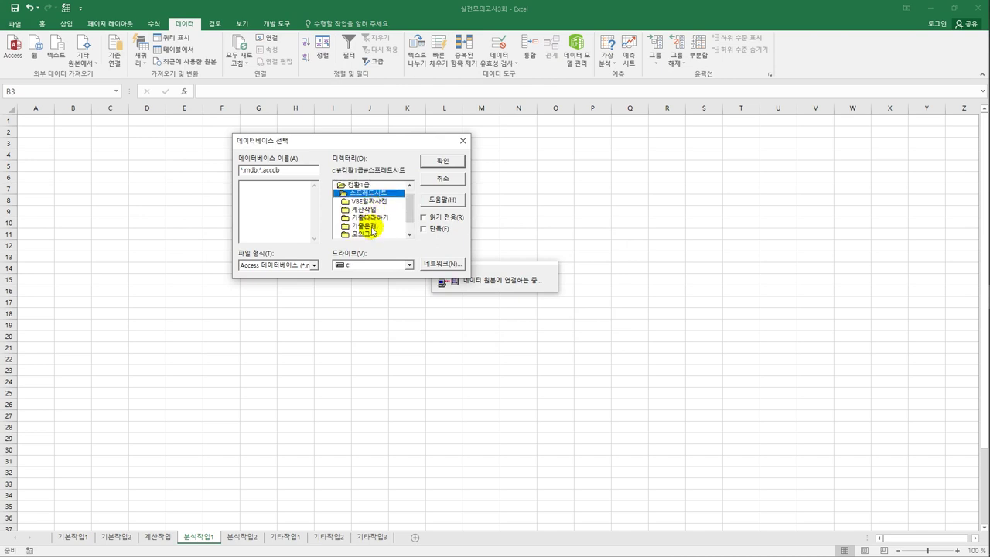
double_click(370, 233)
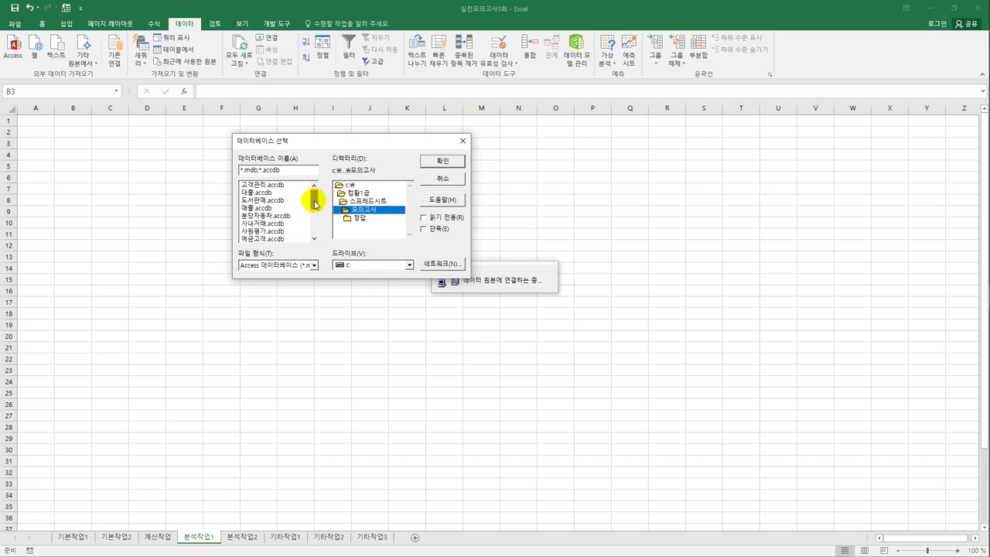
mouse_move(314, 203)
mouse_down()
mouse_move(313, 224)
mouse_move(313, 206)
mouse_up()
click(274, 202)
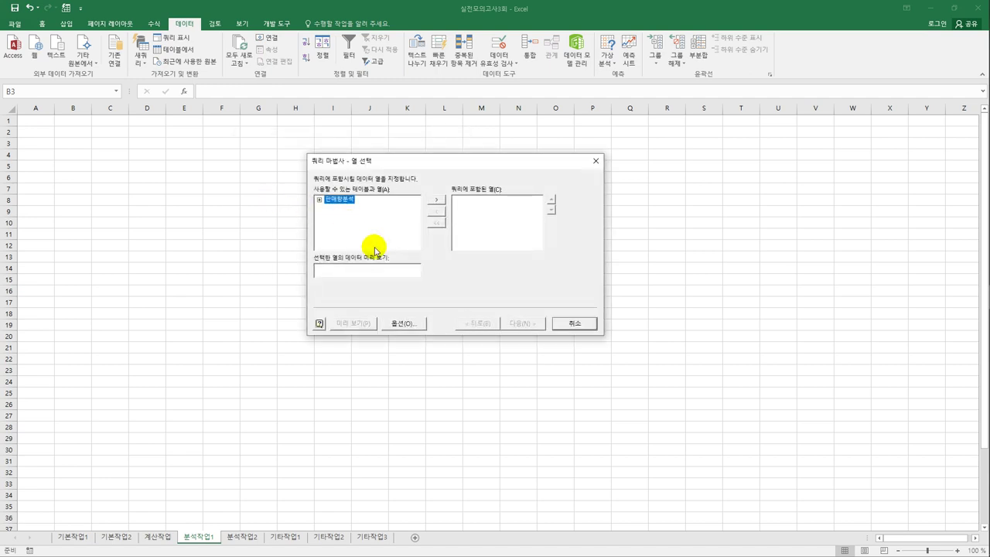
Add the columns 회사명, 장르, 출시일, 정기권 and 정액권 from the 판매량분석 table to the query.
double_click(343, 201)
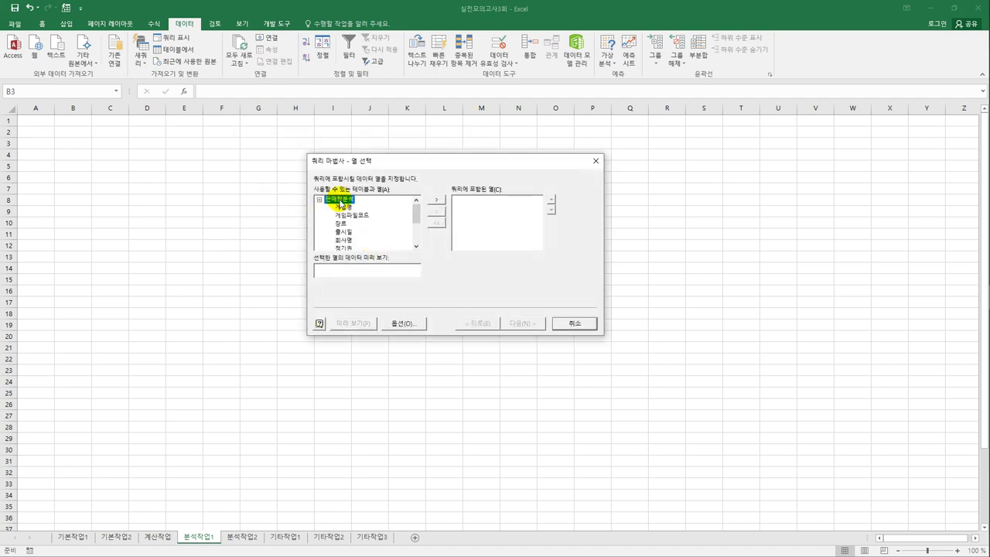
double_click(347, 240)
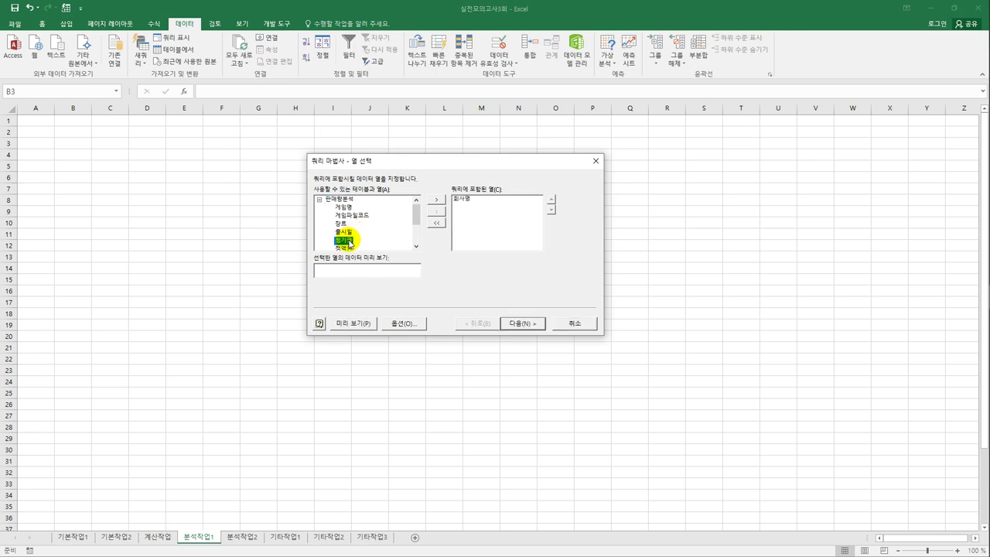
double_click(342, 224)
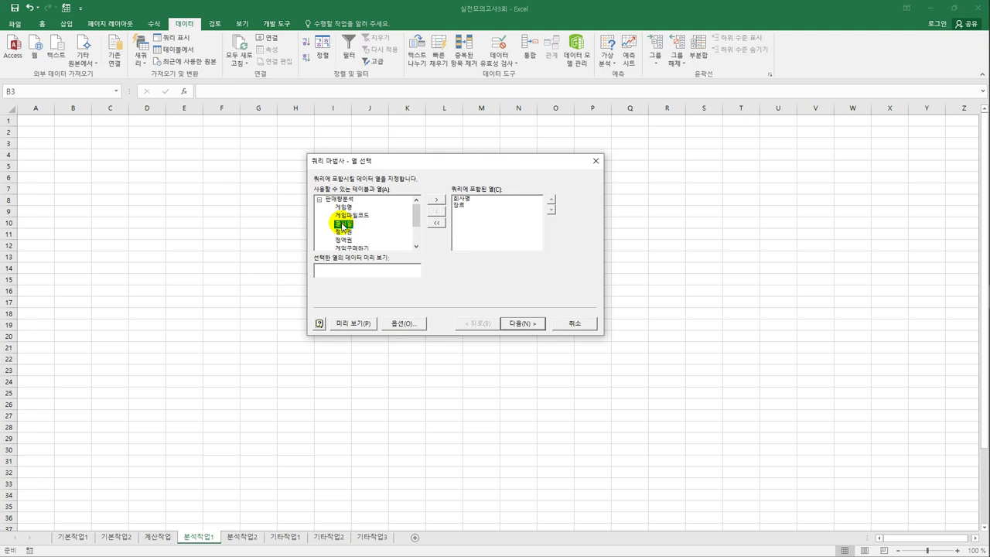
double_click(342, 223)
double_click(342, 223)
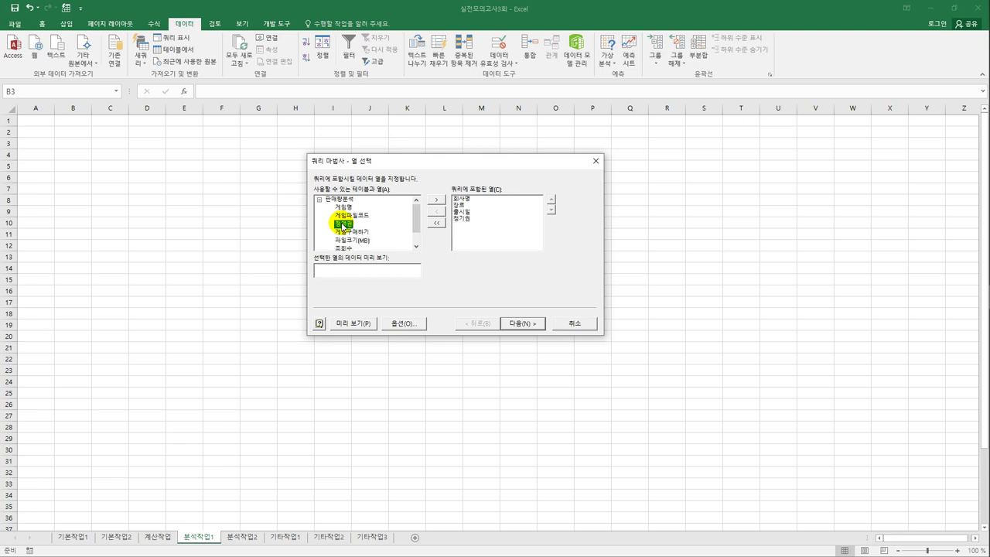
double_click(342, 224)
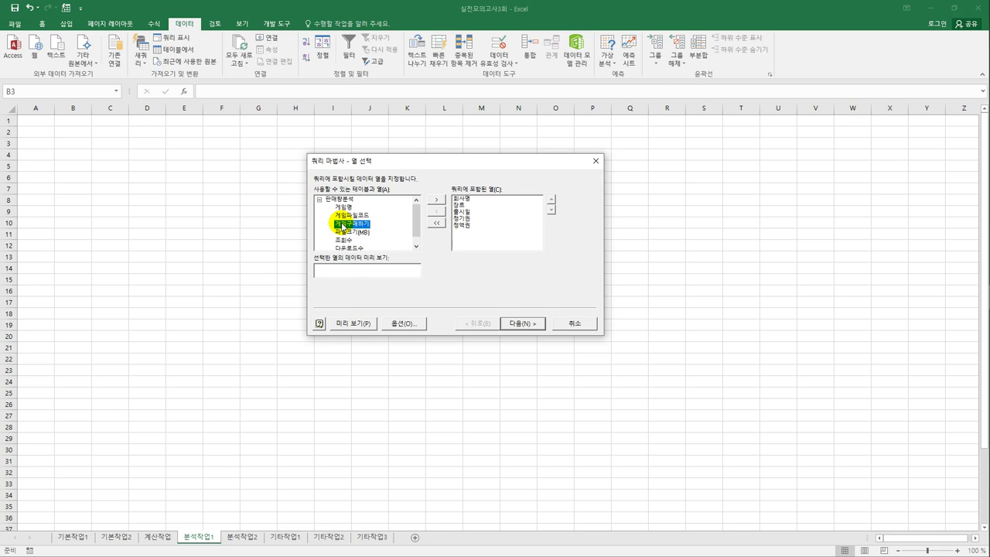
Finish the query without filters or sorting and return the data as a PivotTable report at $B$3 of the existing worksheet.
click(521, 323)
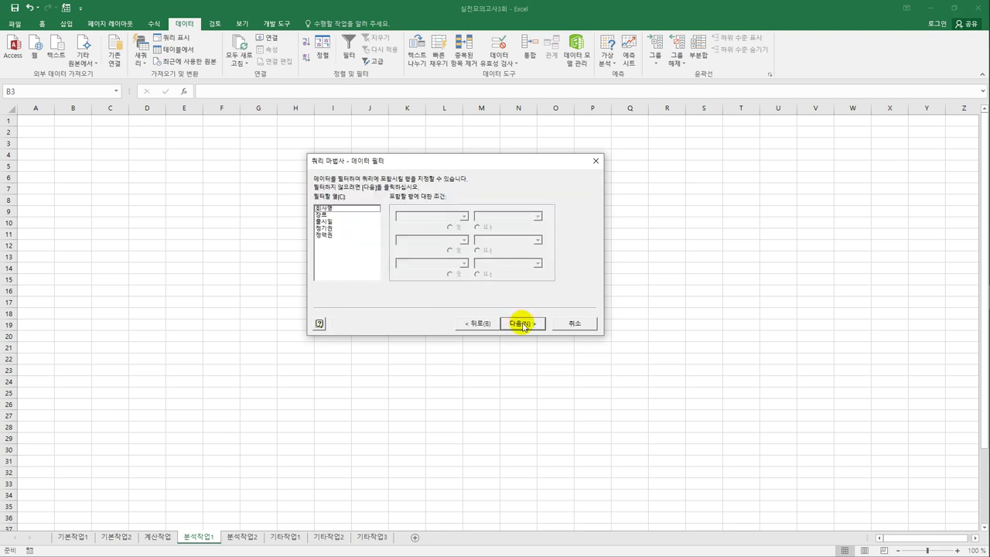
click(523, 324)
click(523, 323)
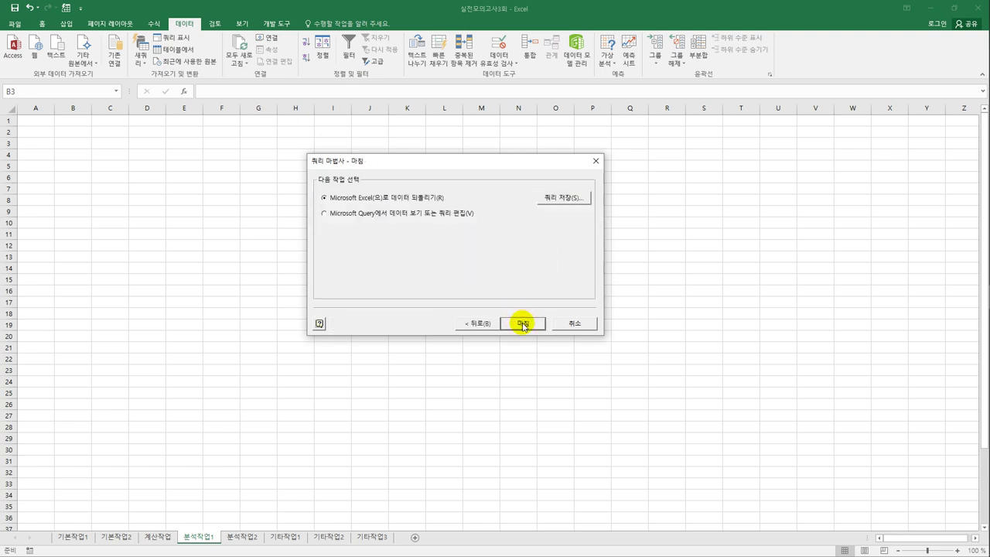
click(521, 324)
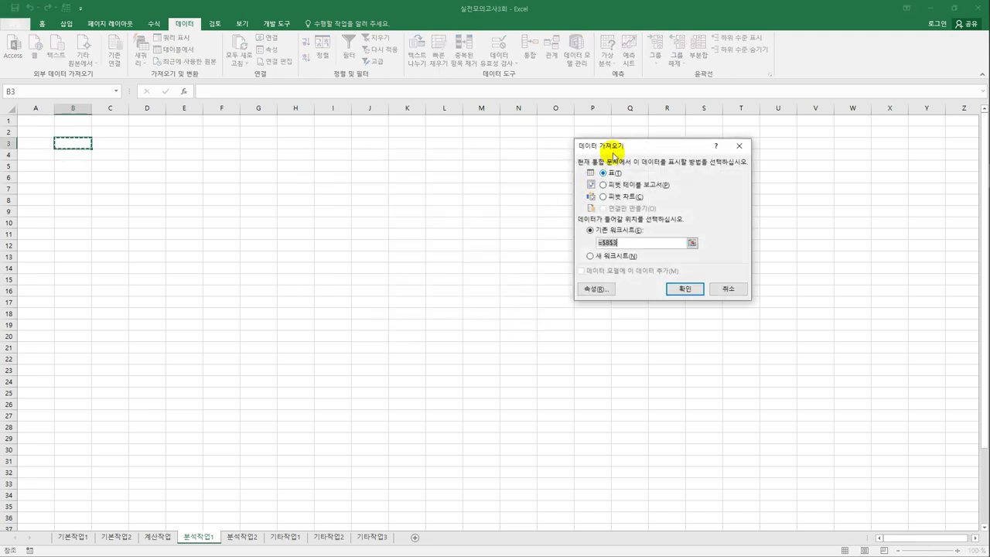
drag(614, 149, 340, 182)
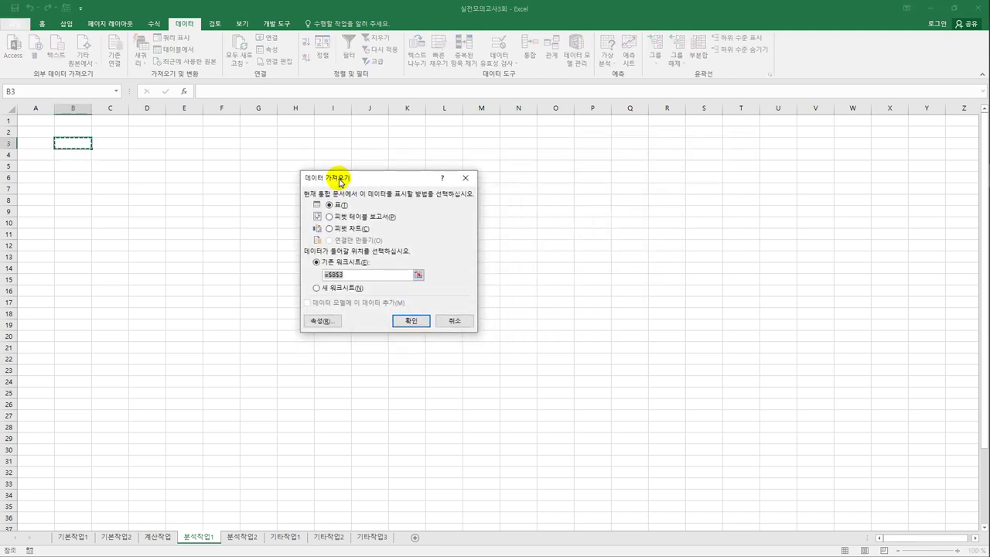
click(344, 219)
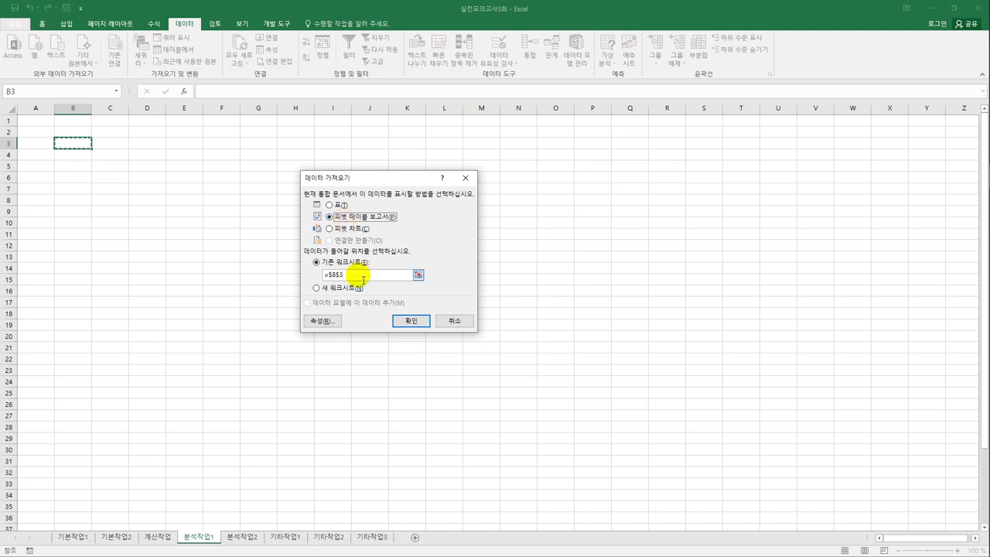
click(411, 321)
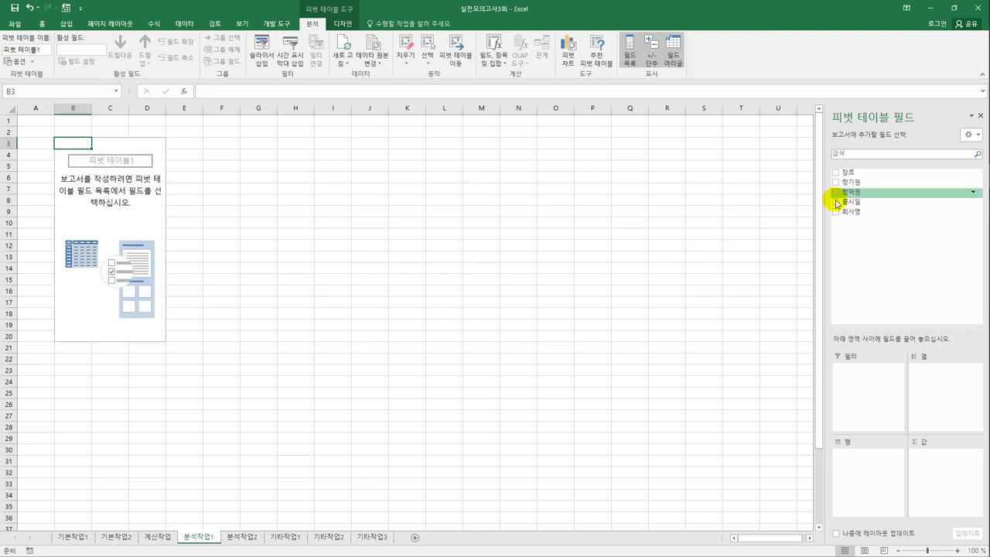
Lay out the pivot table with 회사명 as filter, 장르 and 출시일 as rows, and 정기권 and 정액권 as values.
drag(841, 213, 854, 387)
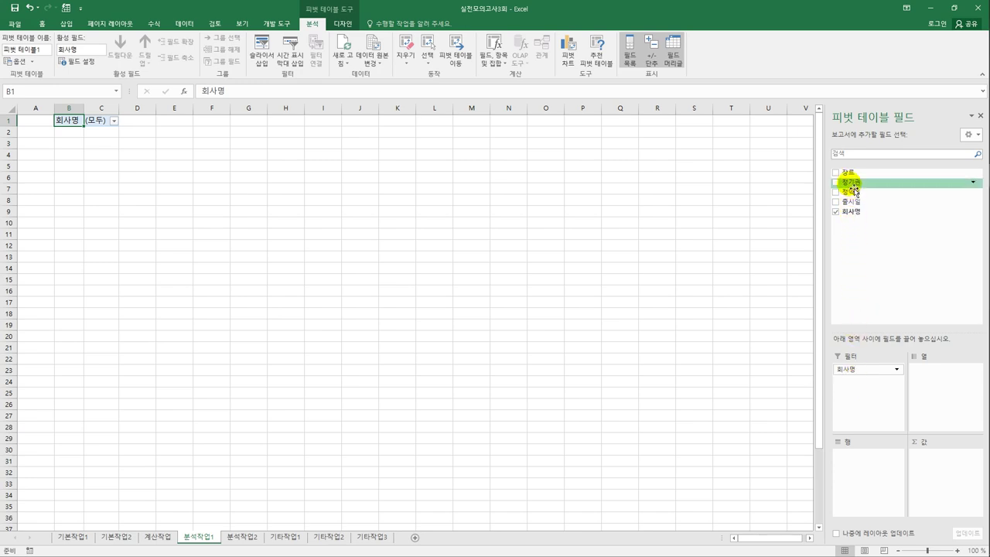
drag(854, 181, 858, 457)
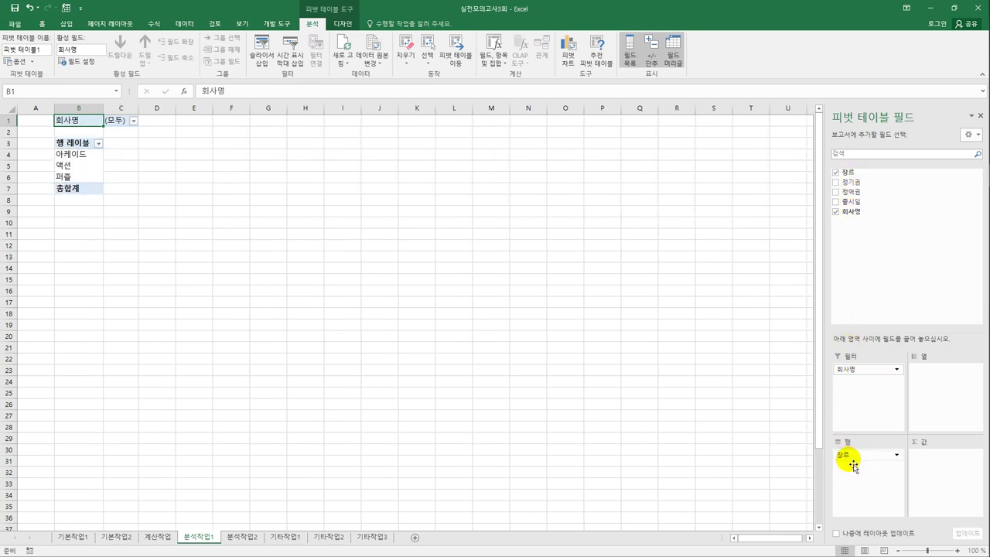
drag(870, 203, 864, 505)
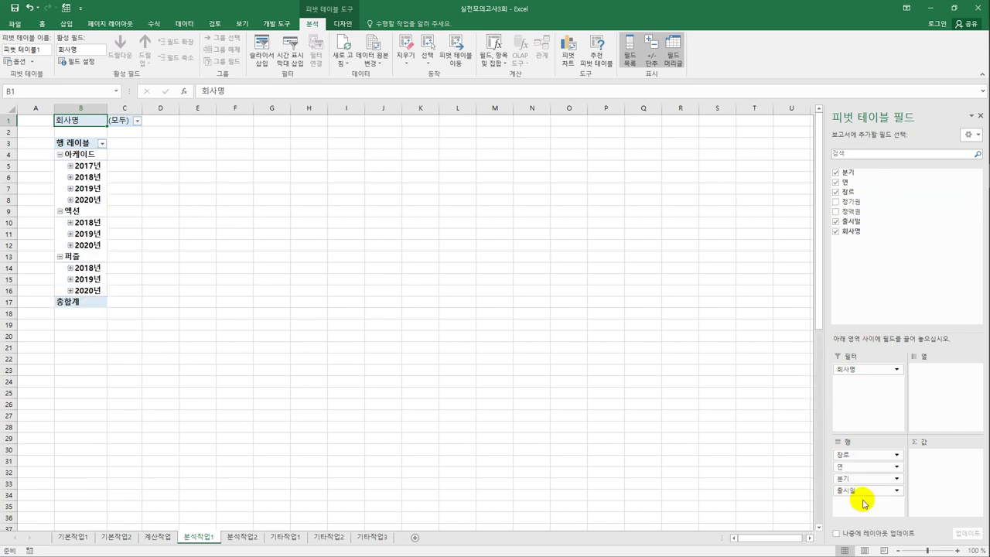
drag(875, 206, 942, 487)
drag(874, 211, 947, 479)
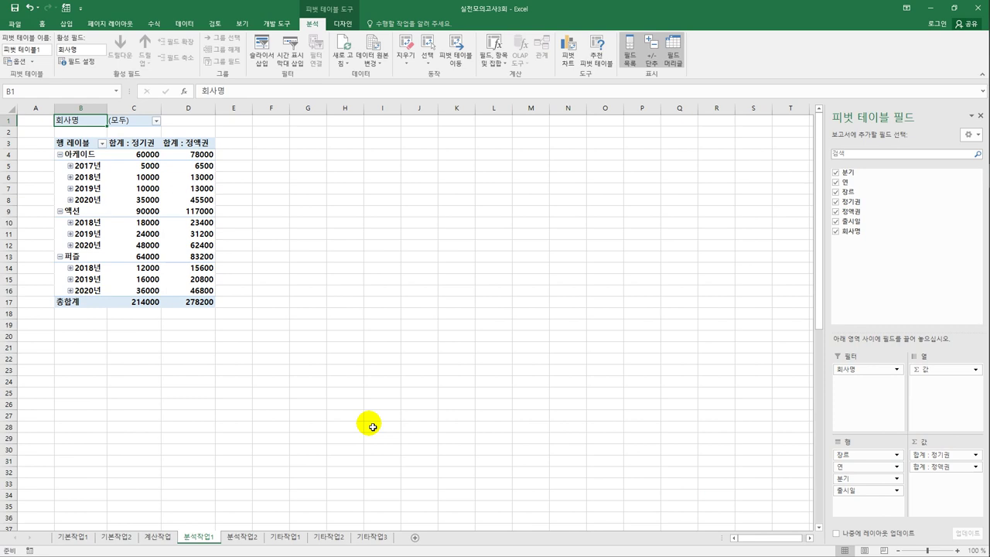
Change the pivot table's report layout to tabular form (테이블 형식으로 표시).
click(341, 25)
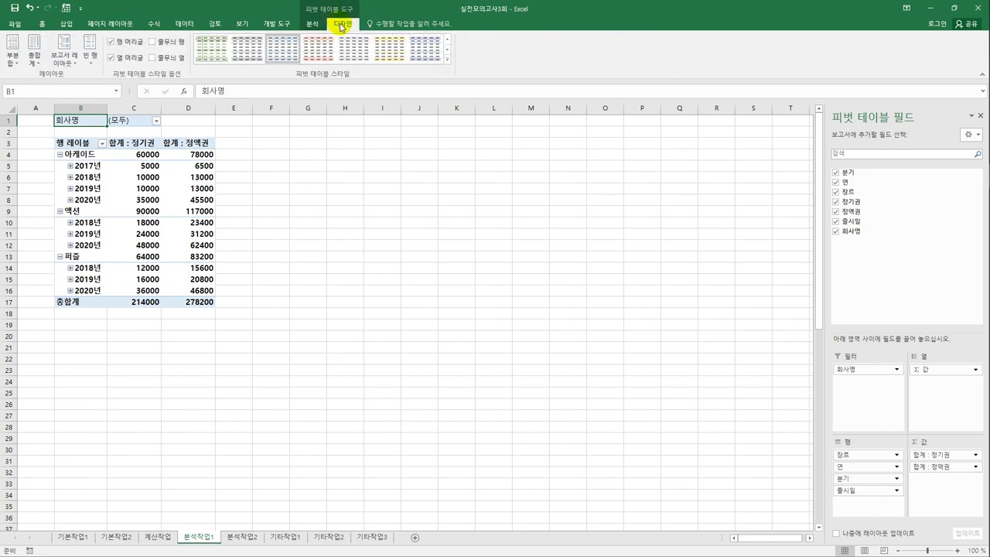
click(64, 51)
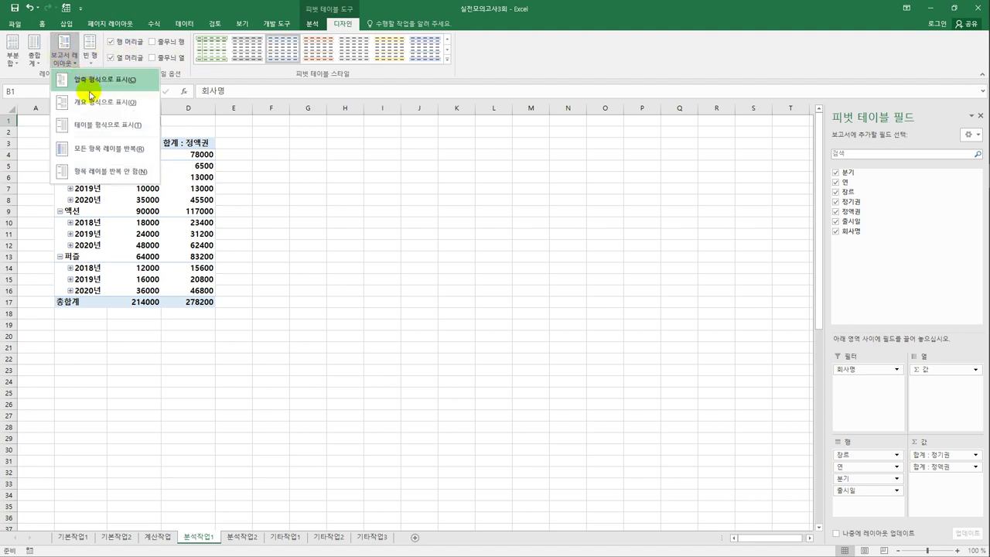
click(91, 125)
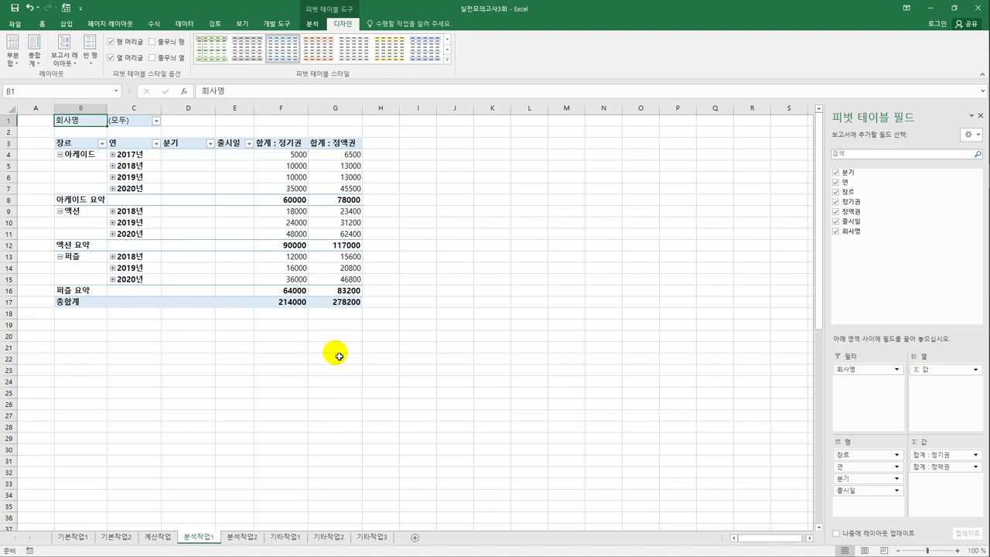
Group the 출시일 dates in the pivot table by year (연) only, removing the month and quarter units.
click(146, 160)
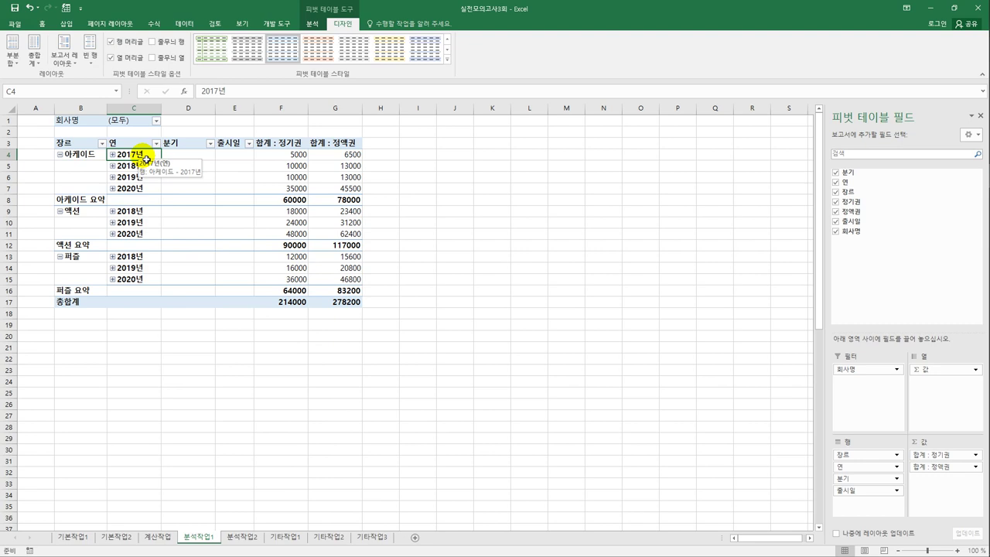
right_click(144, 157)
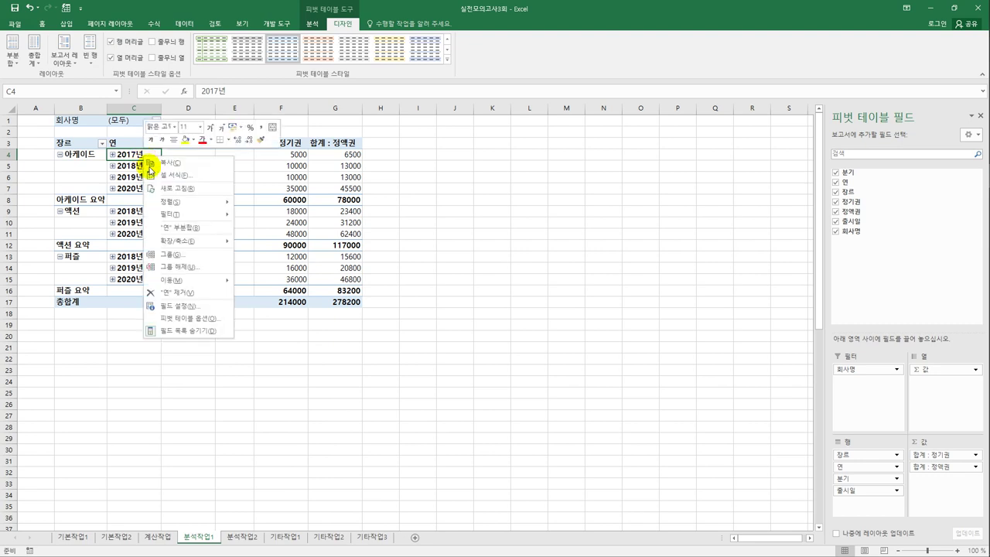
click(187, 255)
drag(181, 157, 495, 131)
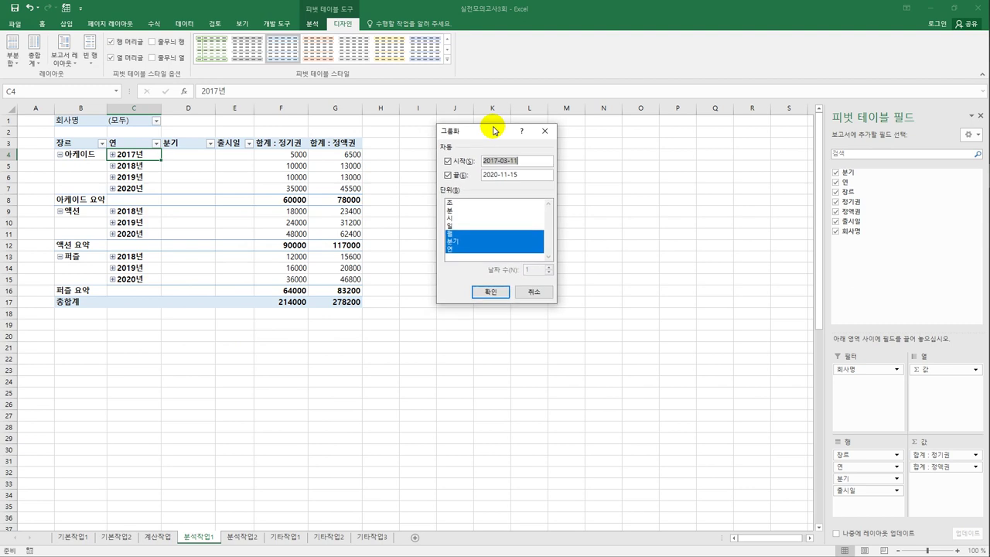
click(465, 241)
click(465, 233)
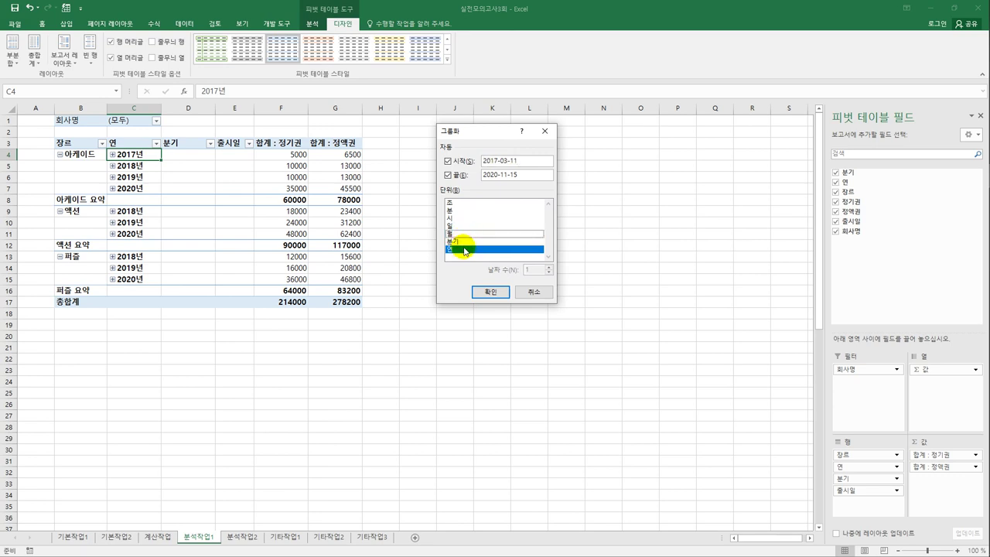
click(490, 292)
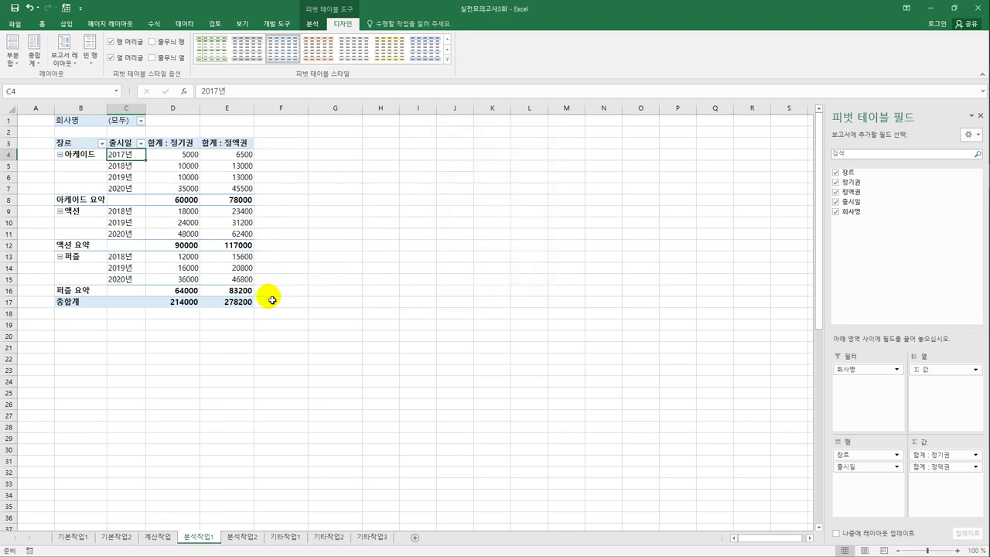
Format the 합계 : 정기권 value field as 숫자 with 0 decimal places and a thousands separator.
click(164, 142)
click(215, 142)
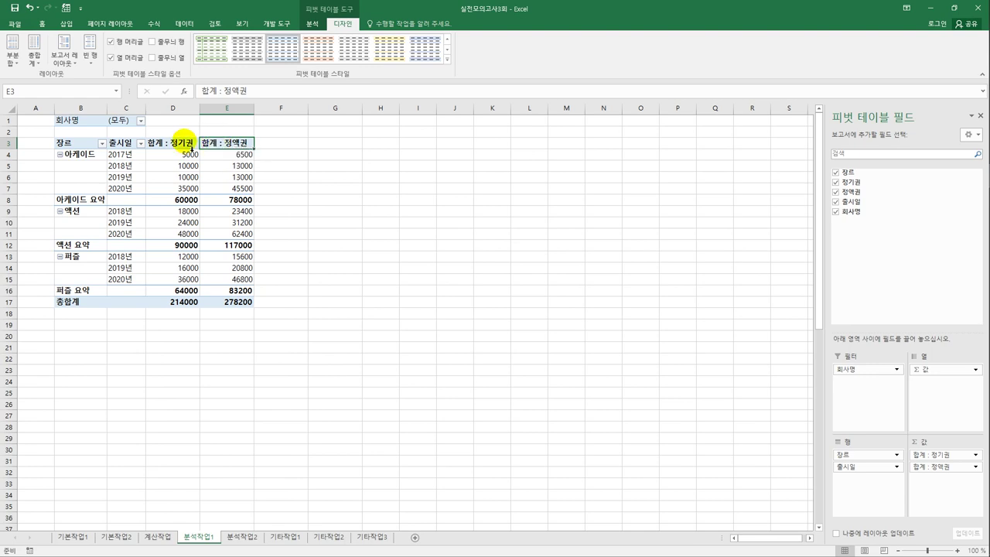
double_click(184, 147)
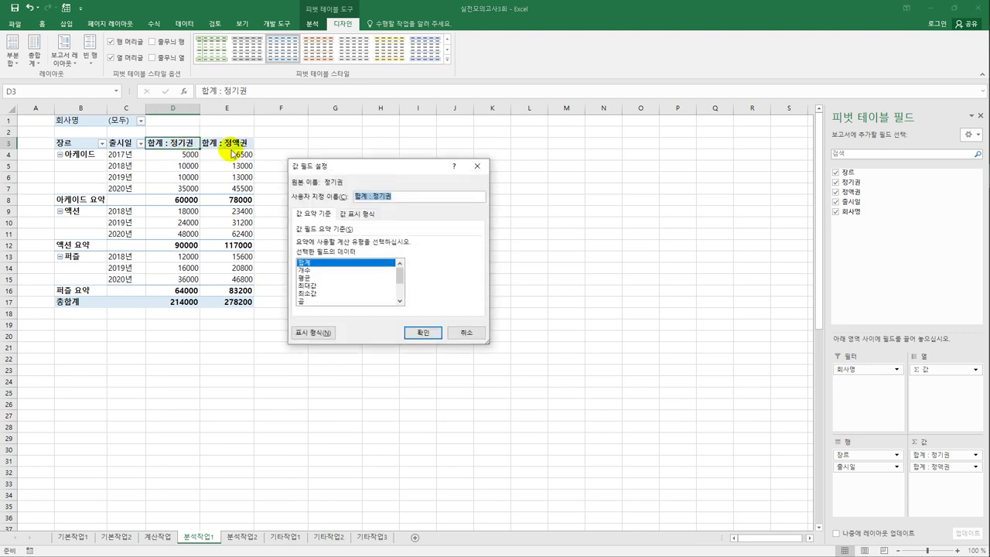
click(311, 332)
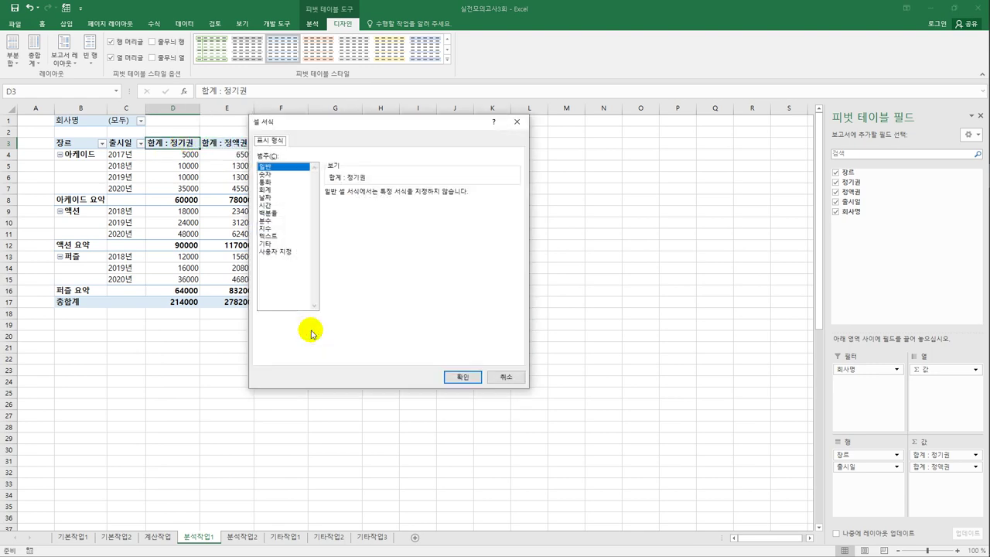
click(265, 174)
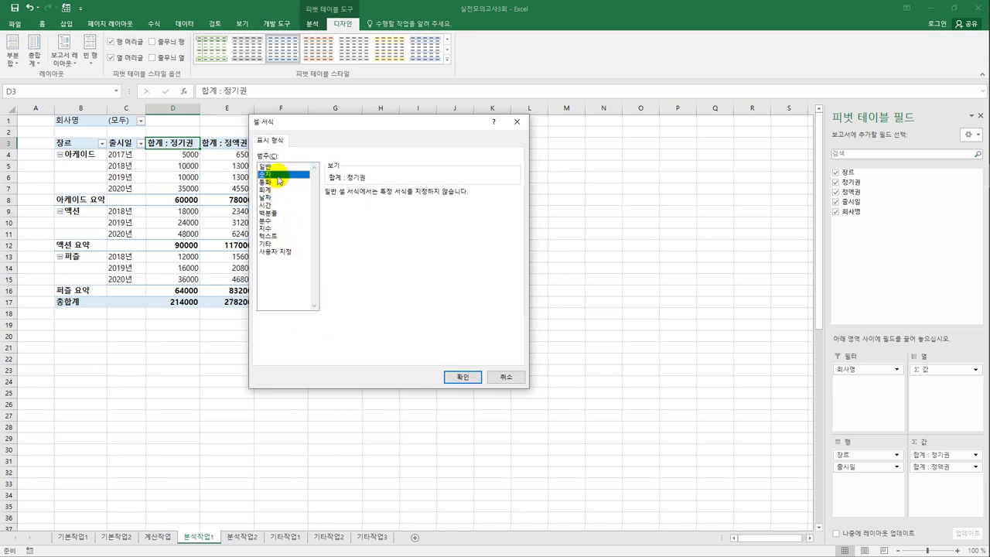
click(352, 209)
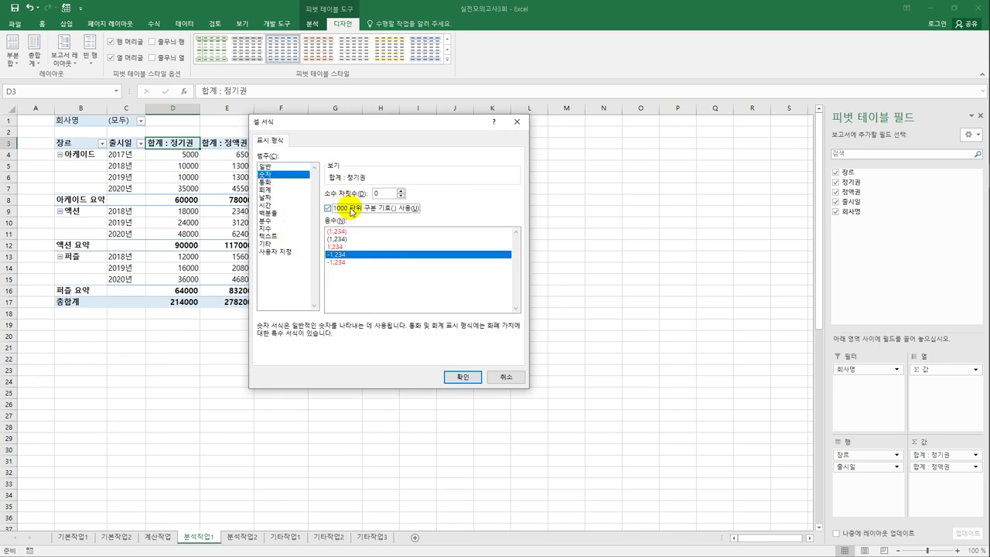
click(457, 377)
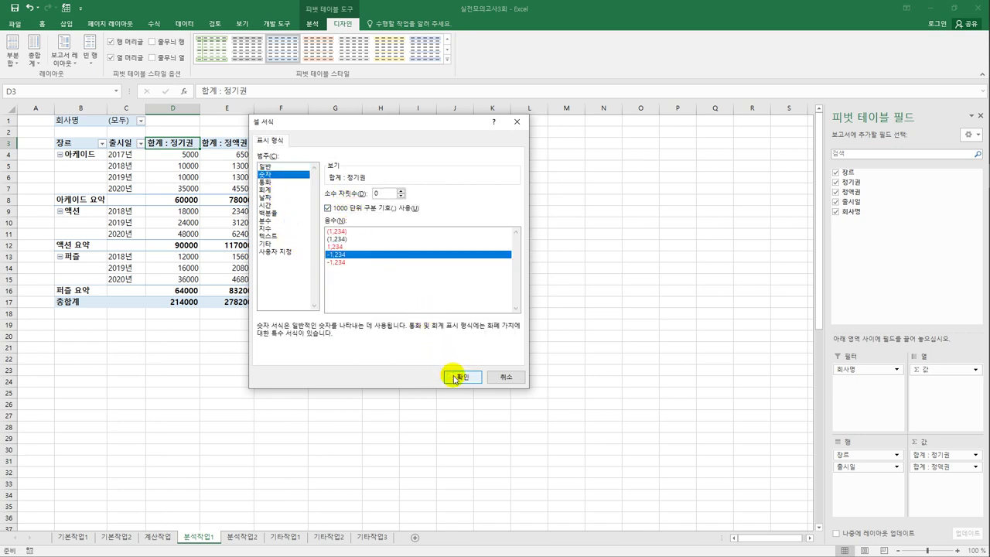
click(433, 335)
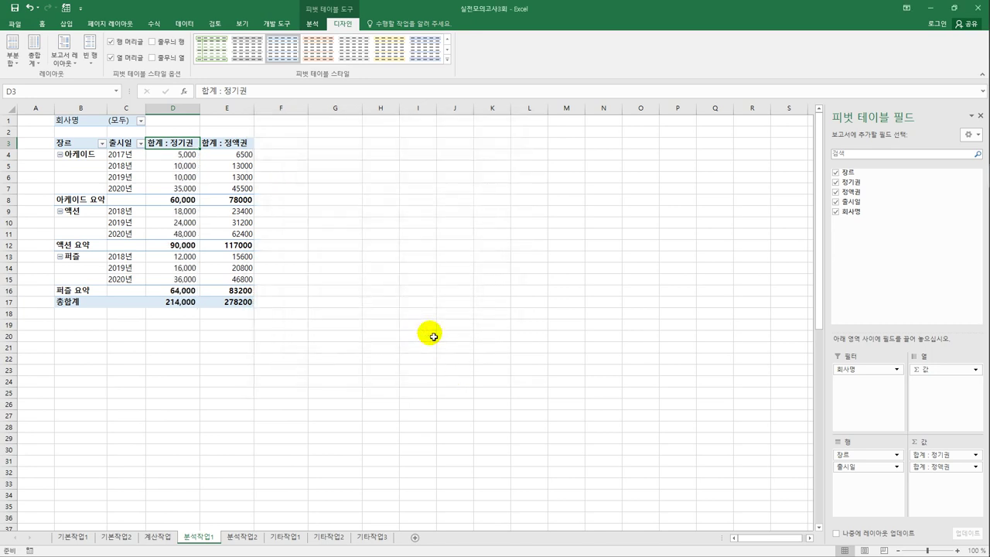
Format the 합계 : 정액권 value field as 숫자 with 0 decimal places and a thousands separator.
click(238, 147)
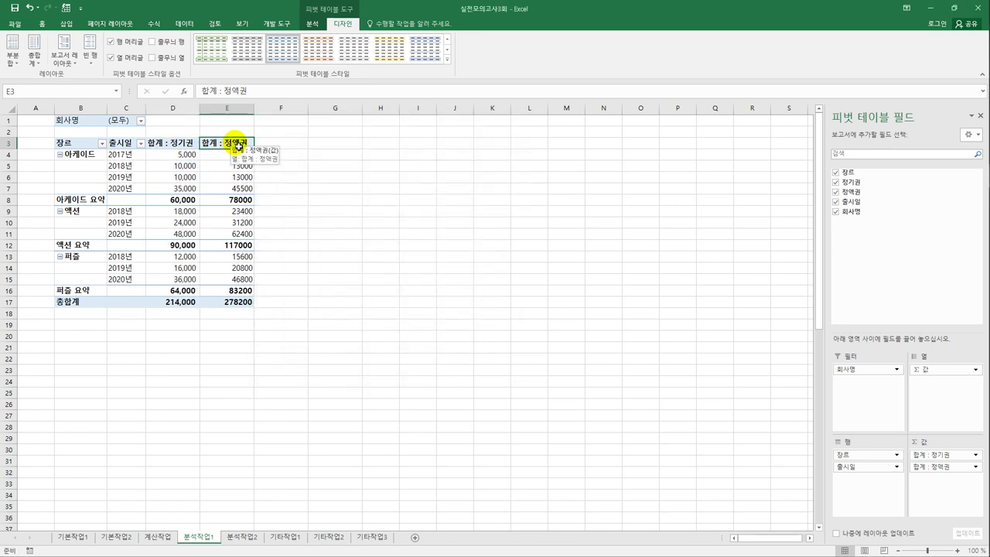
double_click(238, 147)
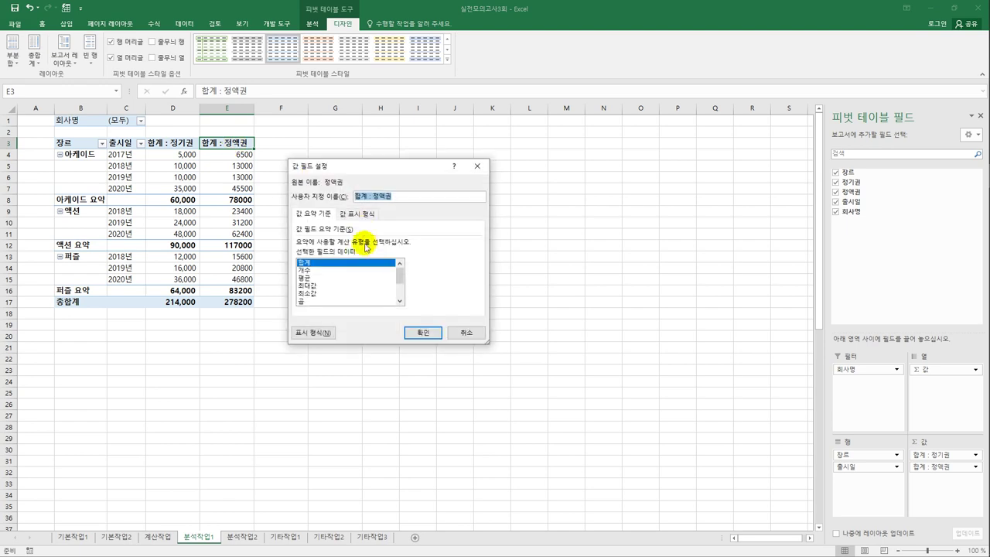
click(313, 334)
click(266, 174)
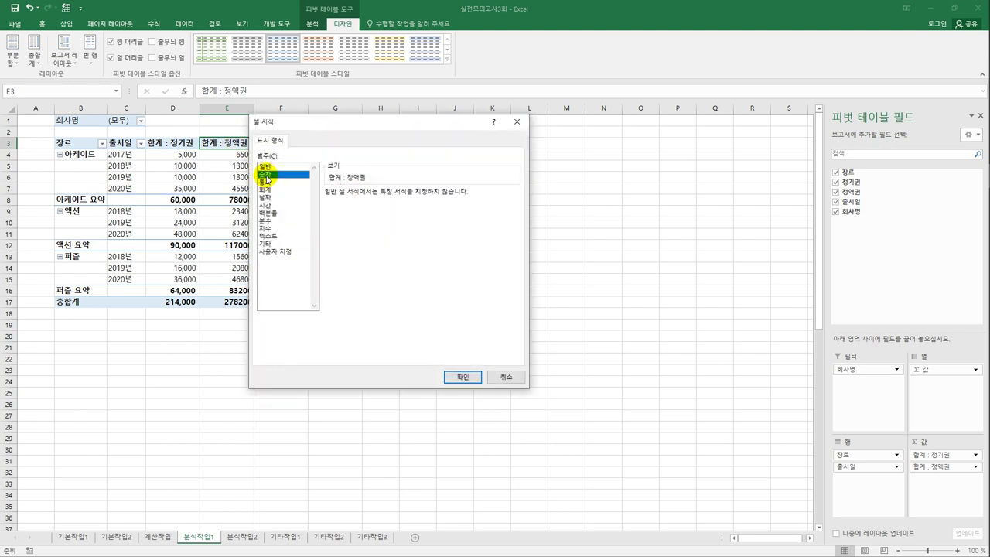
click(353, 209)
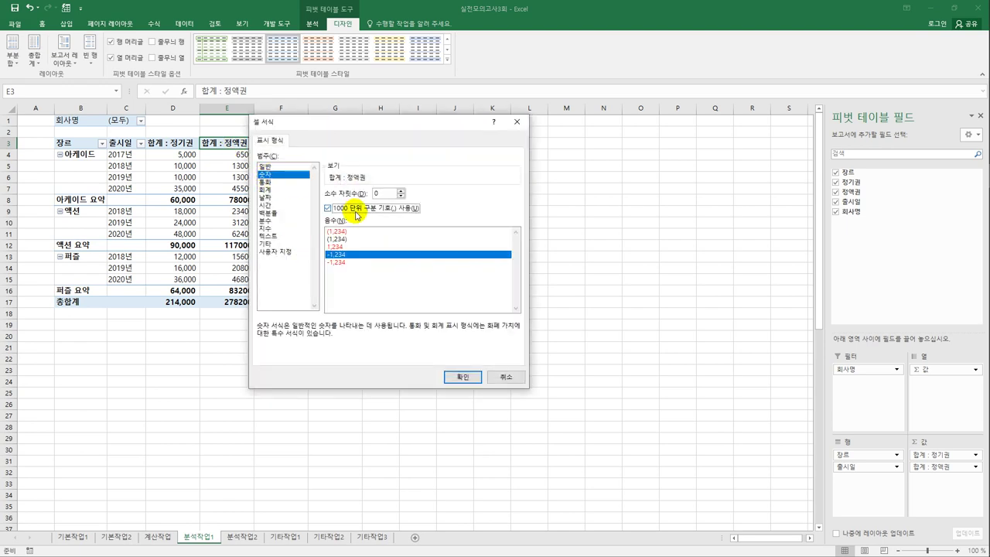
click(464, 378)
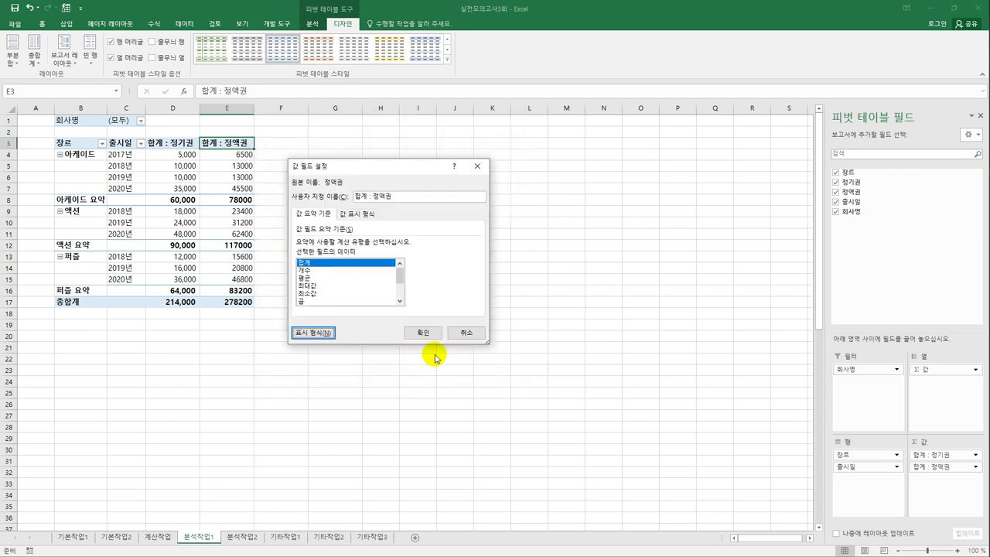
click(421, 332)
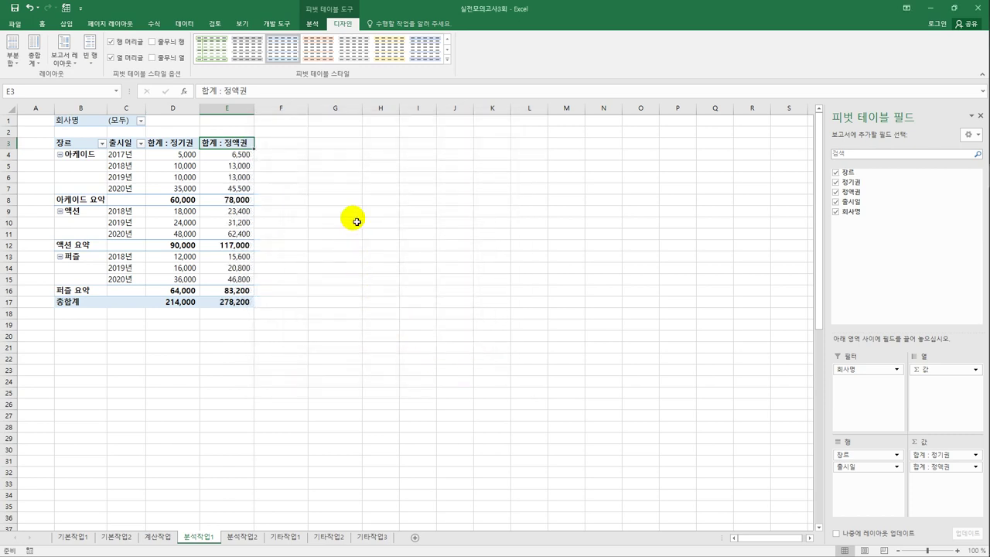
Apply the grey 피벗 스타일 밝게 15 style to the pivot table.
click(446, 59)
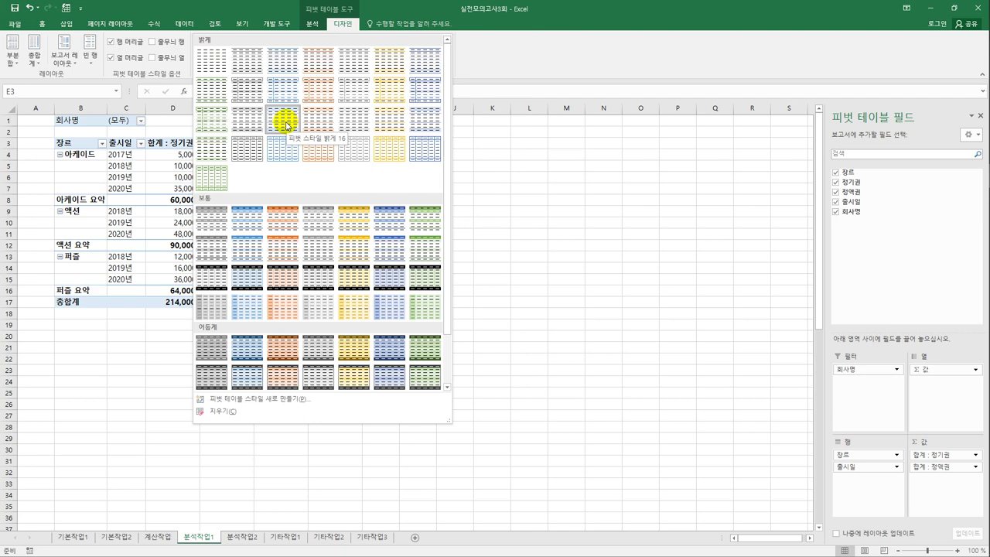
click(244, 122)
click(435, 292)
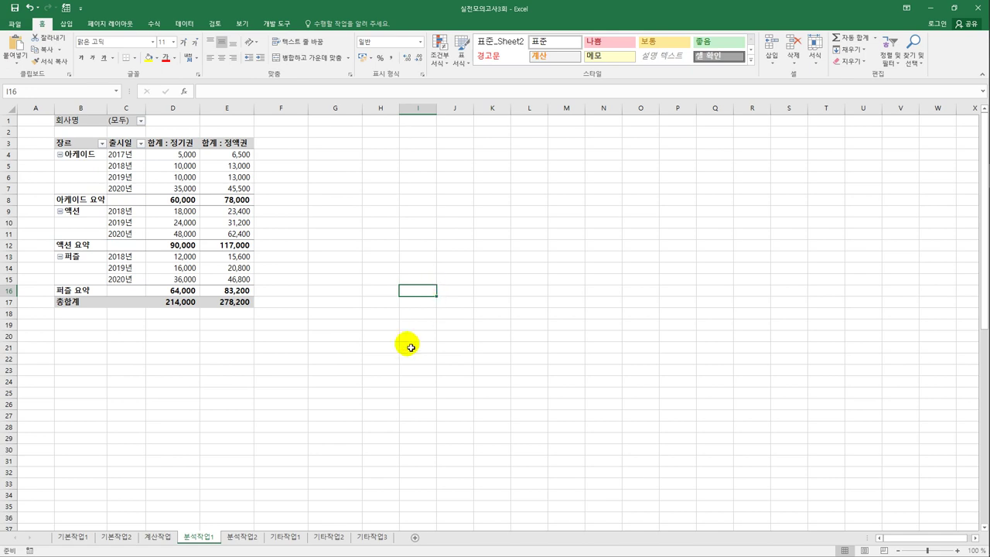
On 분석작업2, restrict the 출시일 cells E3:E21 with data validation to dates between 2020-01-01 and 2021-12-31.
click(242, 537)
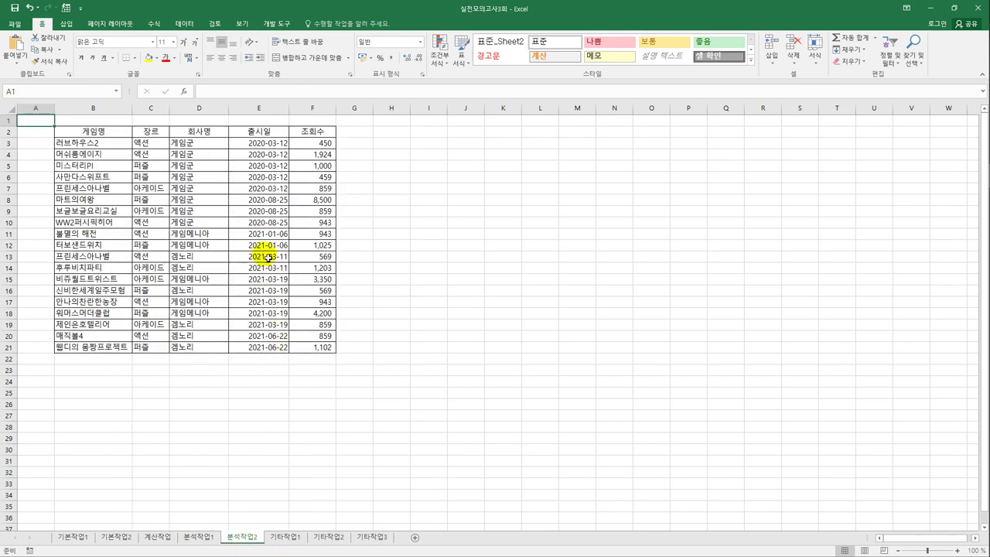
drag(263, 147, 267, 350)
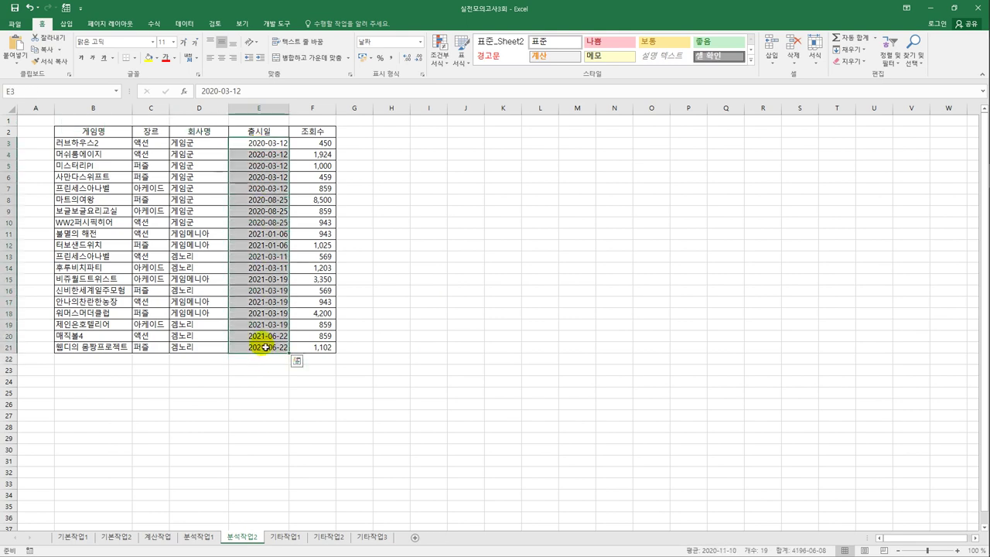
click(188, 26)
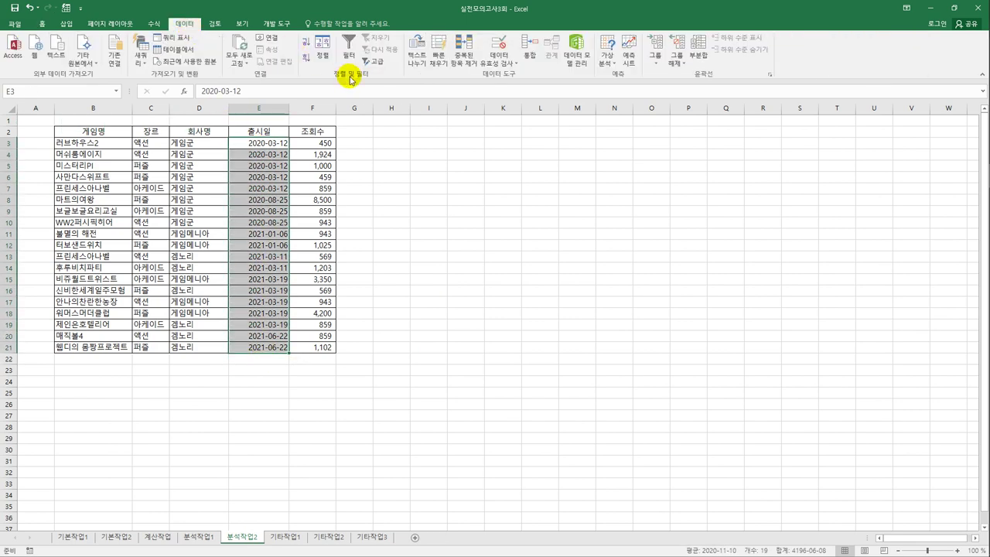
click(508, 66)
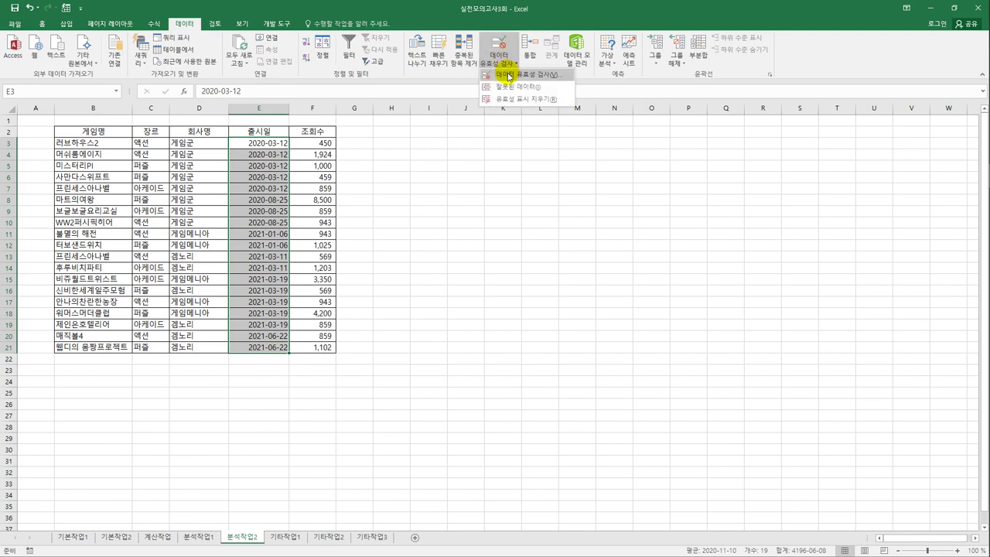
click(507, 75)
drag(390, 166, 509, 161)
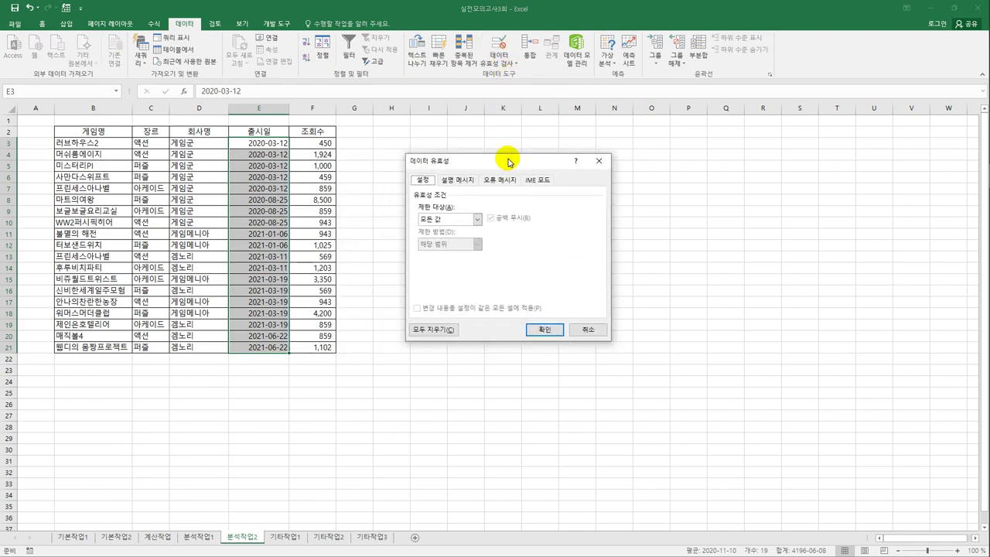
click(477, 219)
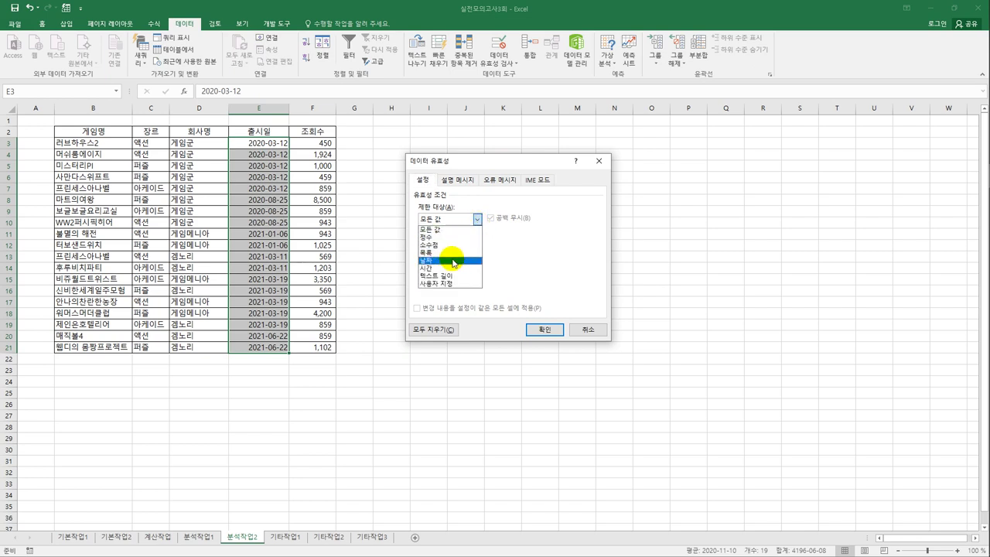
click(449, 260)
click(447, 270)
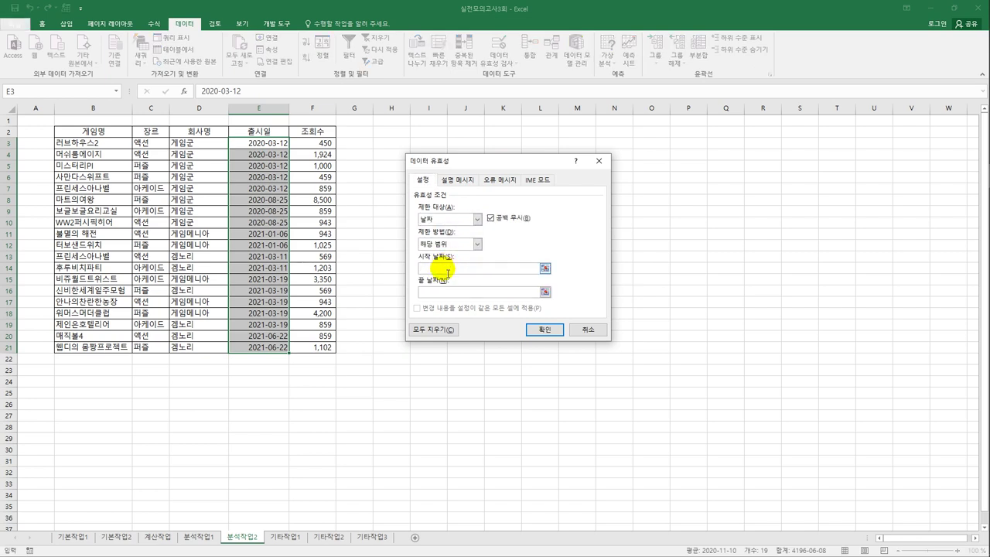
text(020-01-01)
key(Tab)
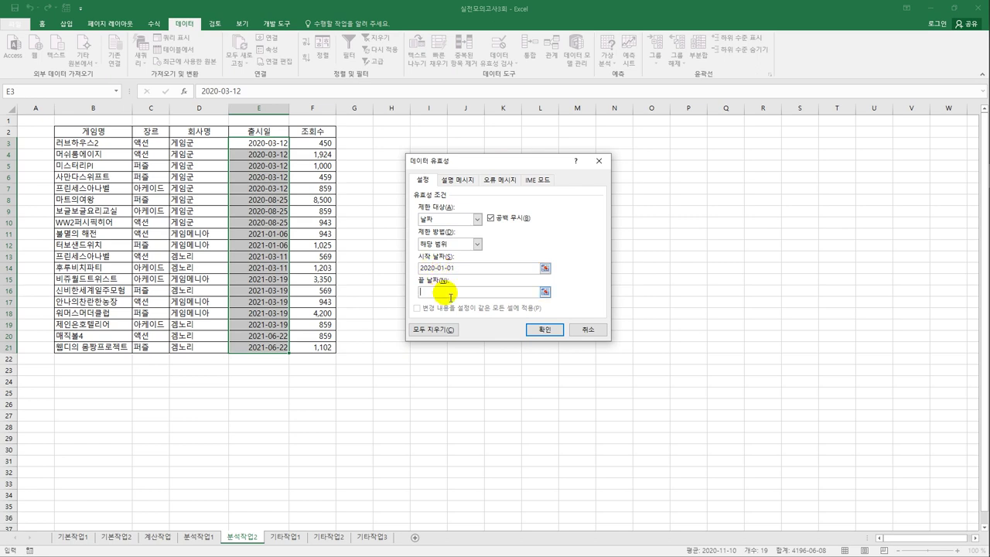
text(2021-12-31)
Give the validation rule an input message titled 출시일 기간 with the text 2020~2021년.
click(457, 181)
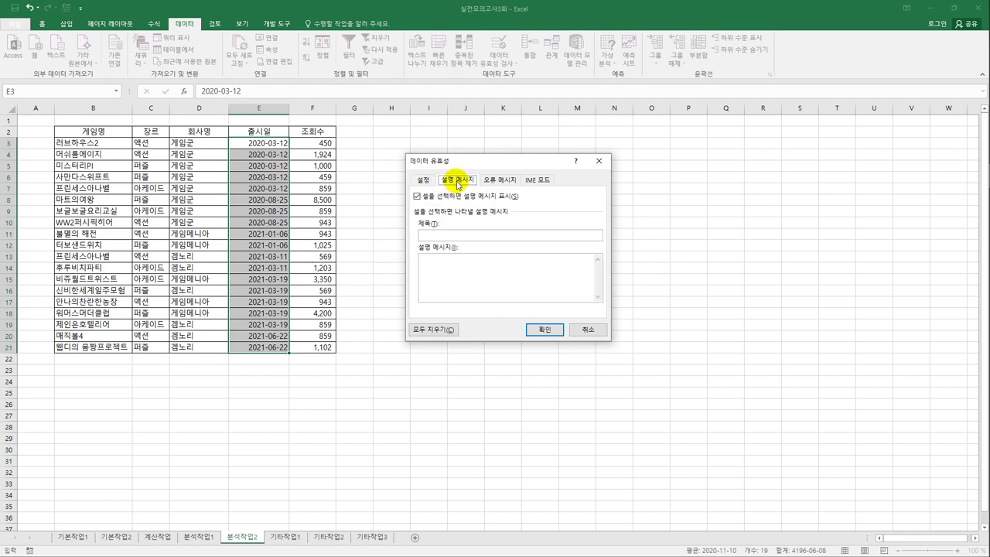
click(452, 236)
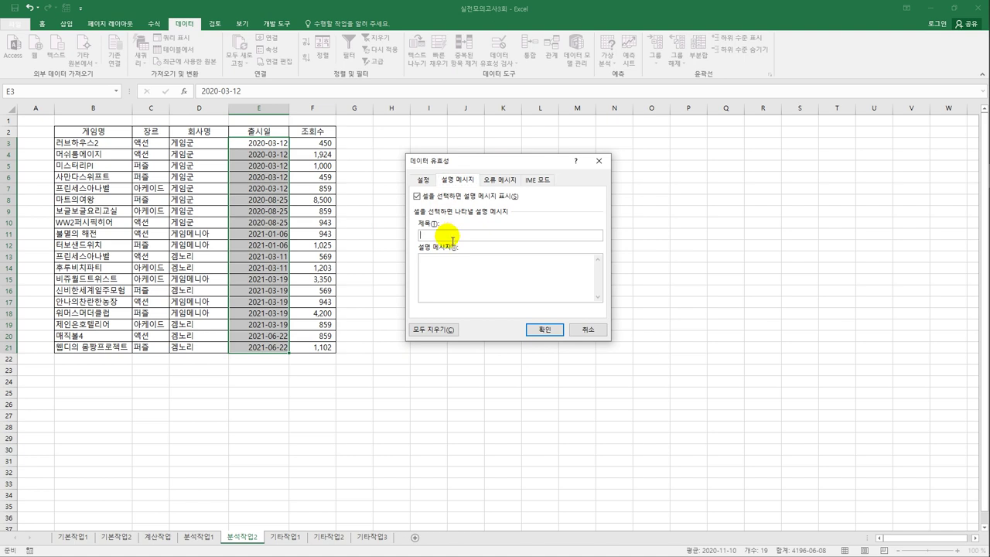
text(출시일 기간)
key(Tab)
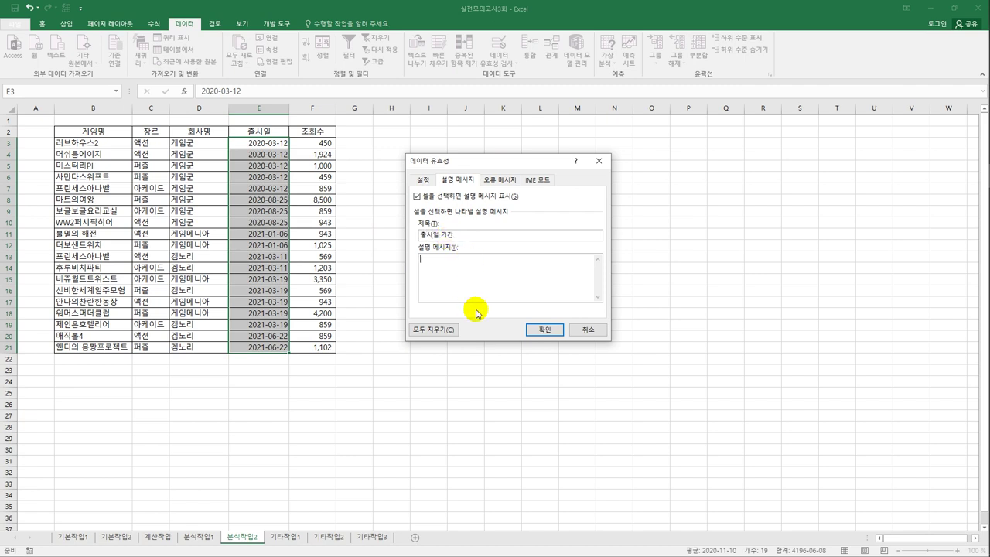
text(2020~2021년)
Give the validation rule a 중지-style error alert titled 출시일(2020~2021).
click(500, 180)
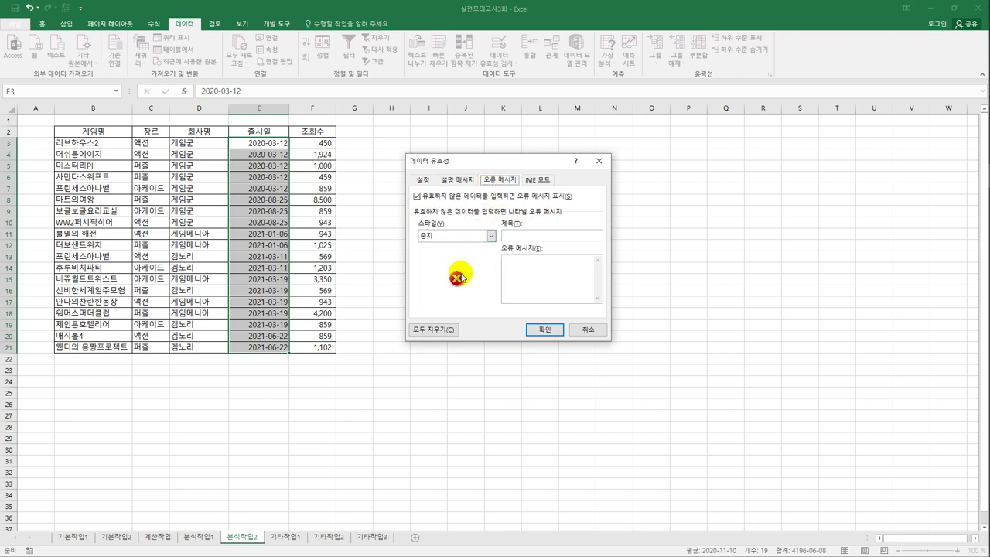
click(526, 235)
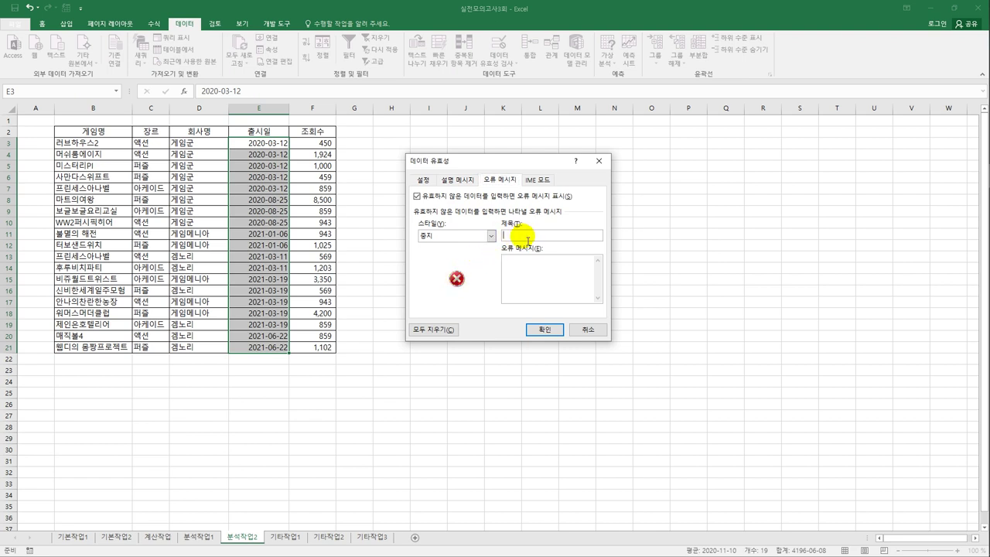
text(출시일(2020)
key(shift+Tab)
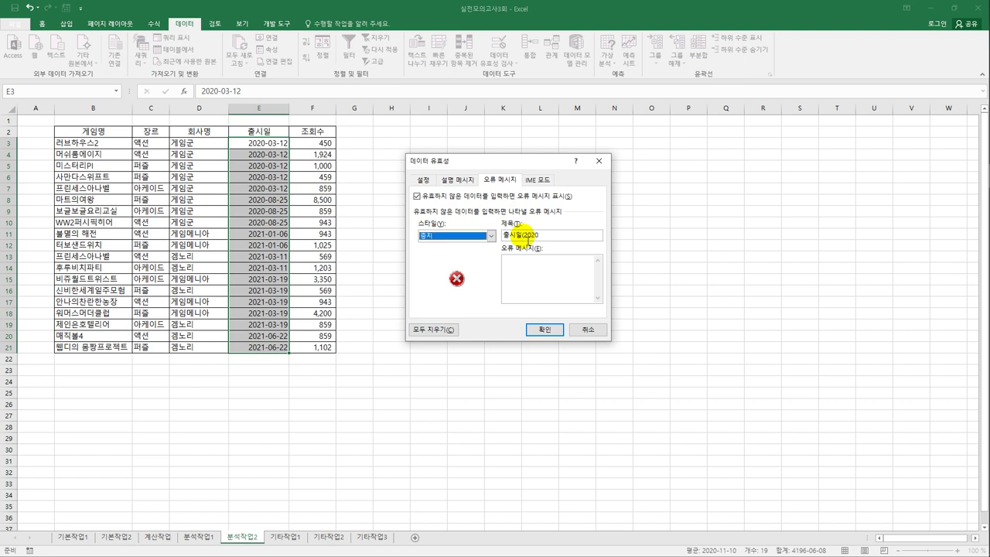
click(550, 239)
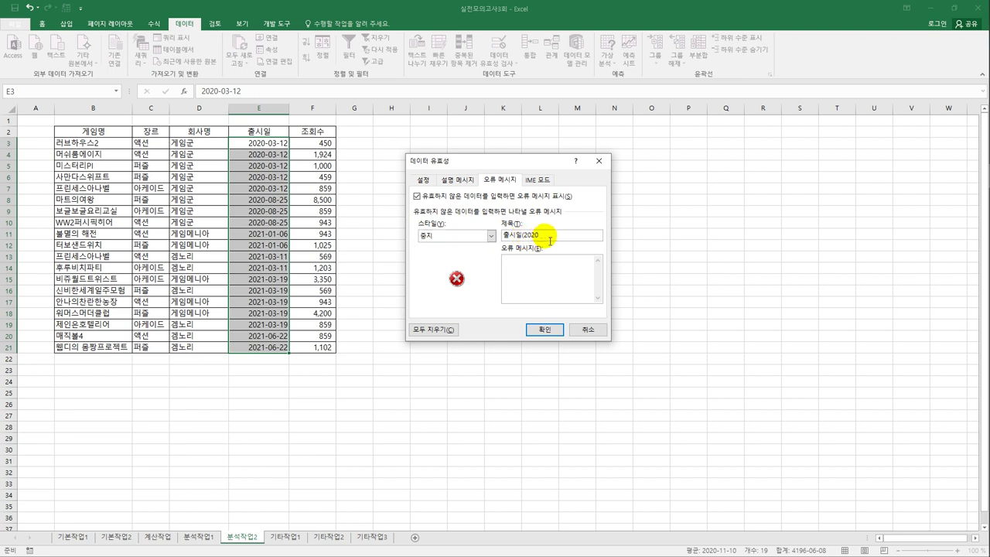
text(~2021)
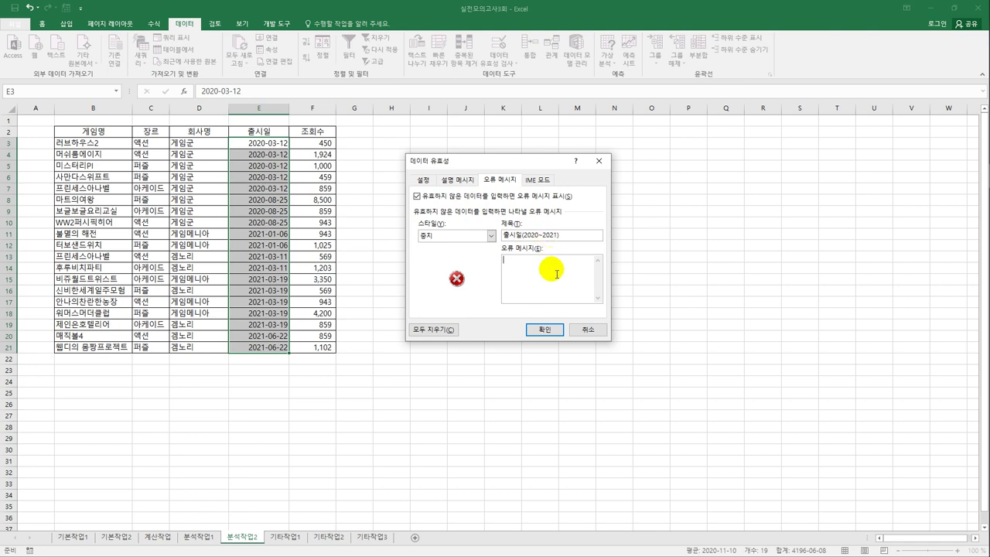
Set the error message text to 2020-01-01~2021-12-31에 해당한 날짜를 입력하세요. and apply the validation to the 출시일 cells.
text(202)
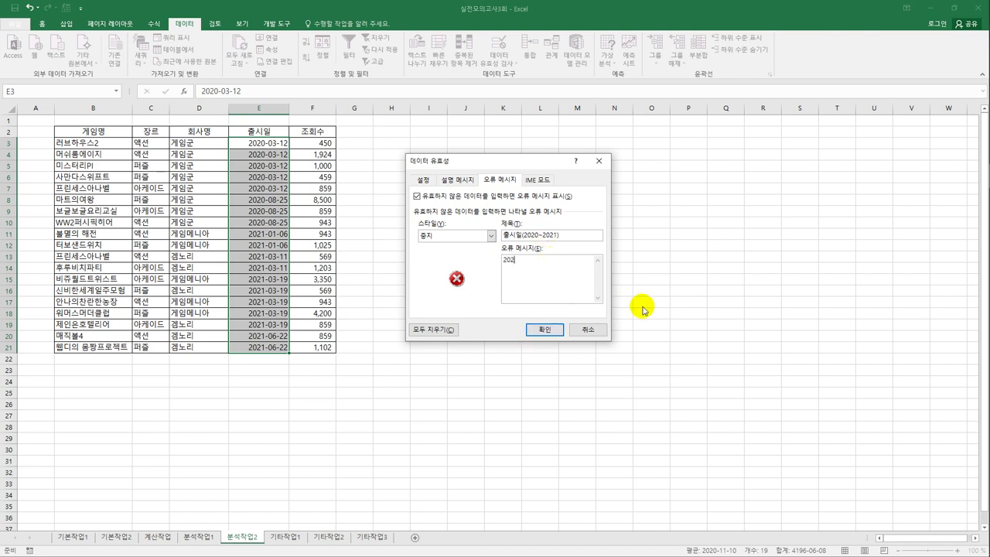
text(0-01-01)
text(~2021-)
text(12)
text(-31)
text(에 해)
text(당한 부)
text(짜를 입력)
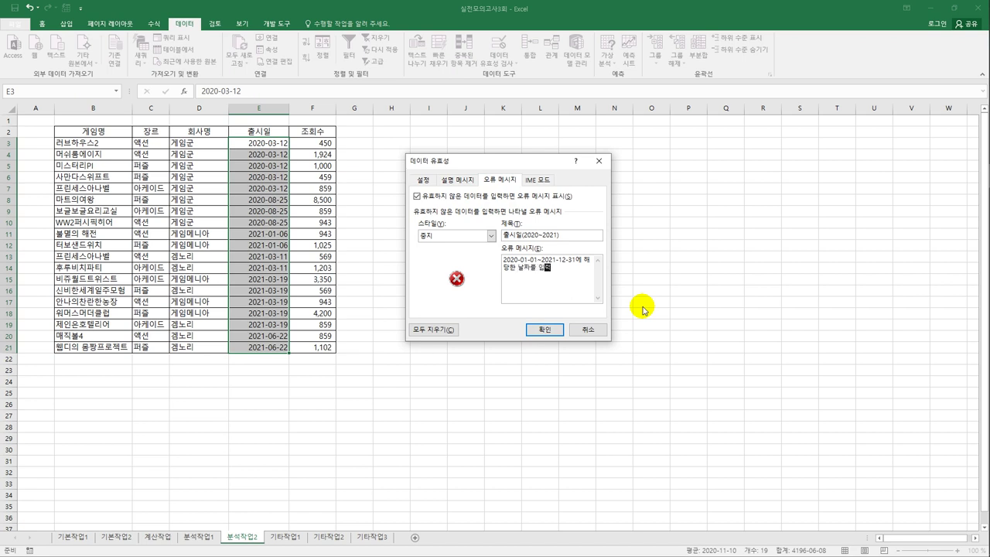
text(하세요.)
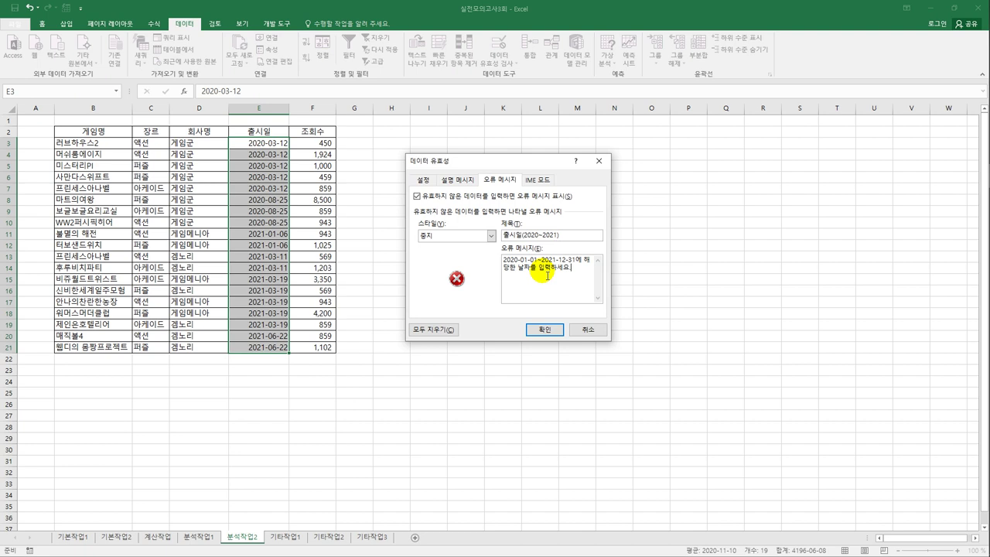
click(551, 331)
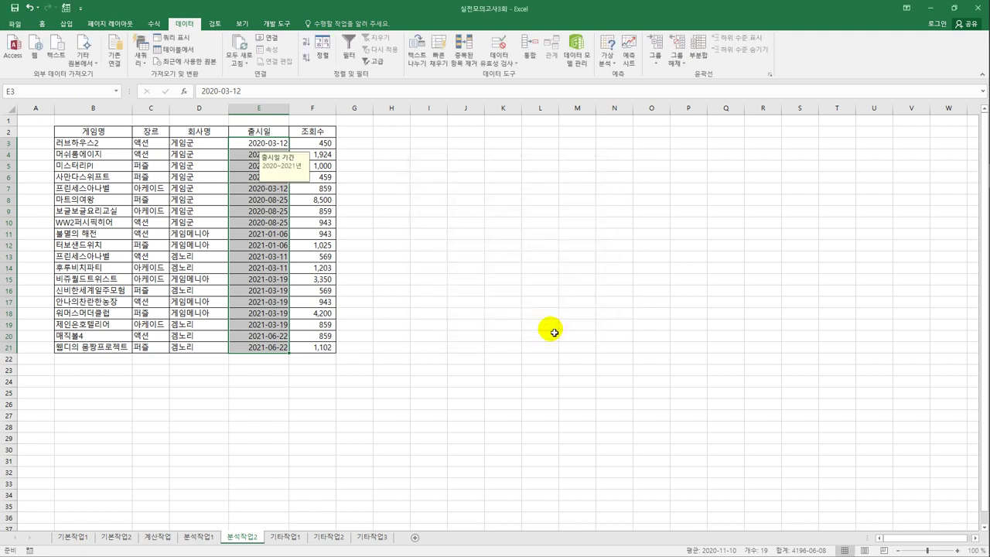
click(248, 145)
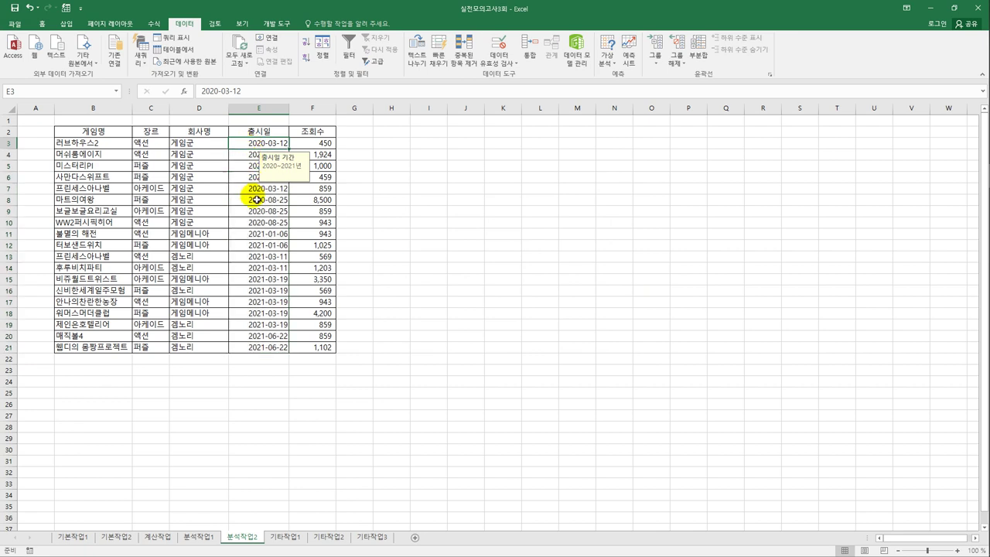
Turn on filtering for the game table and start a custom 출시일 filter with the condition 이전 2020-05-01.
click(209, 135)
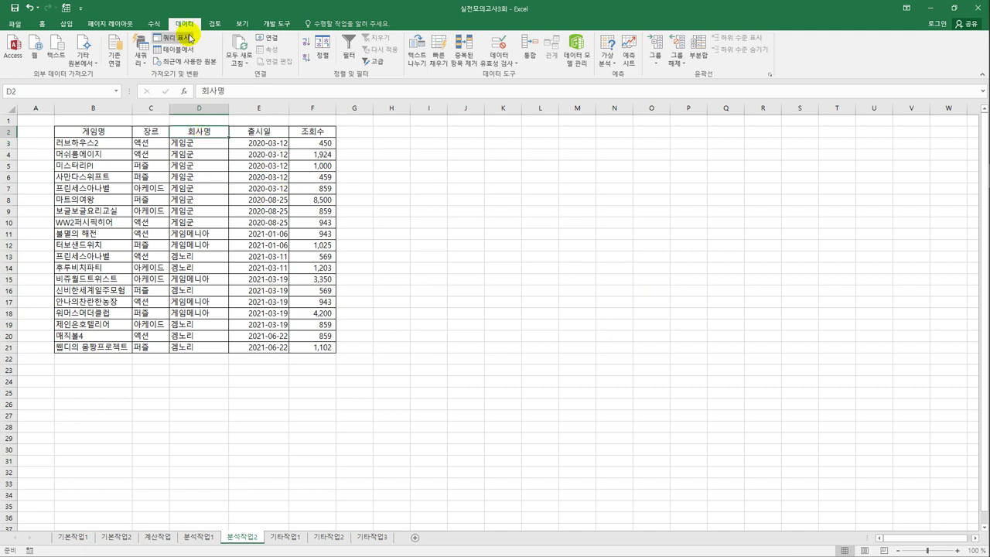
click(349, 48)
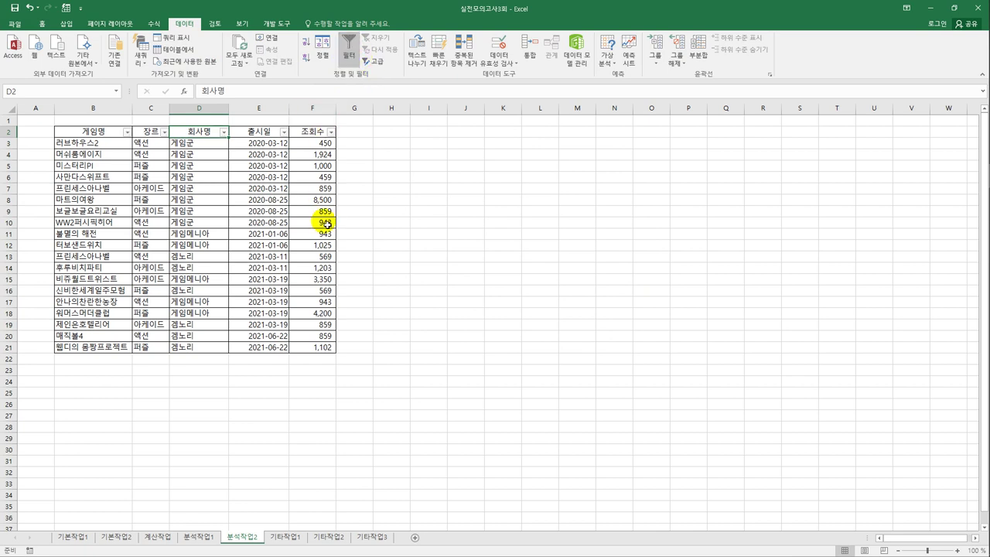
click(284, 131)
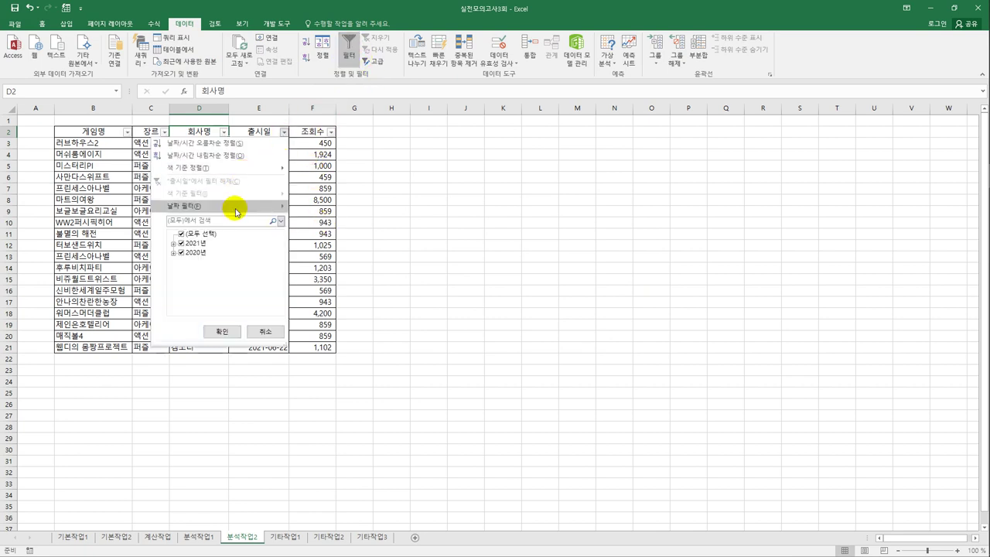
mouse_move(237, 210)
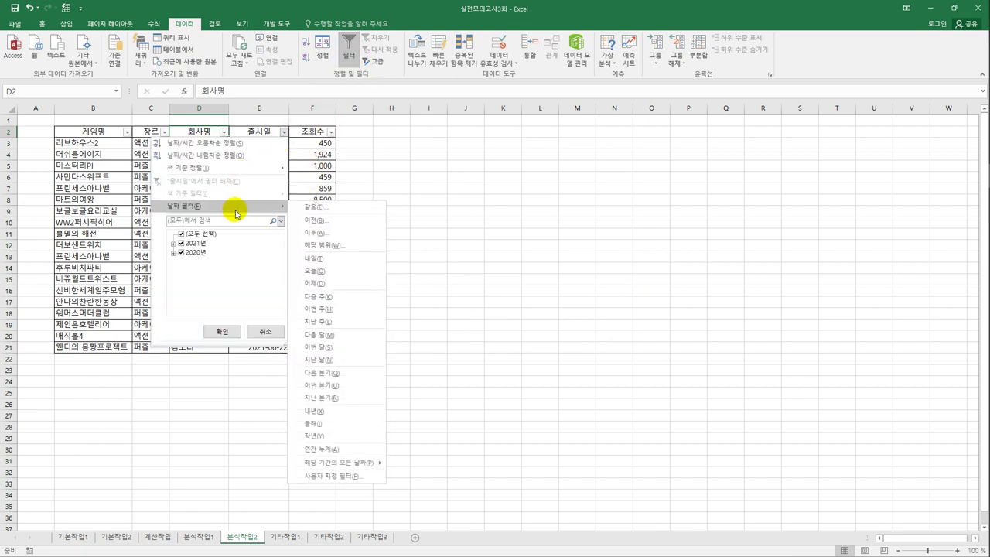
click(337, 476)
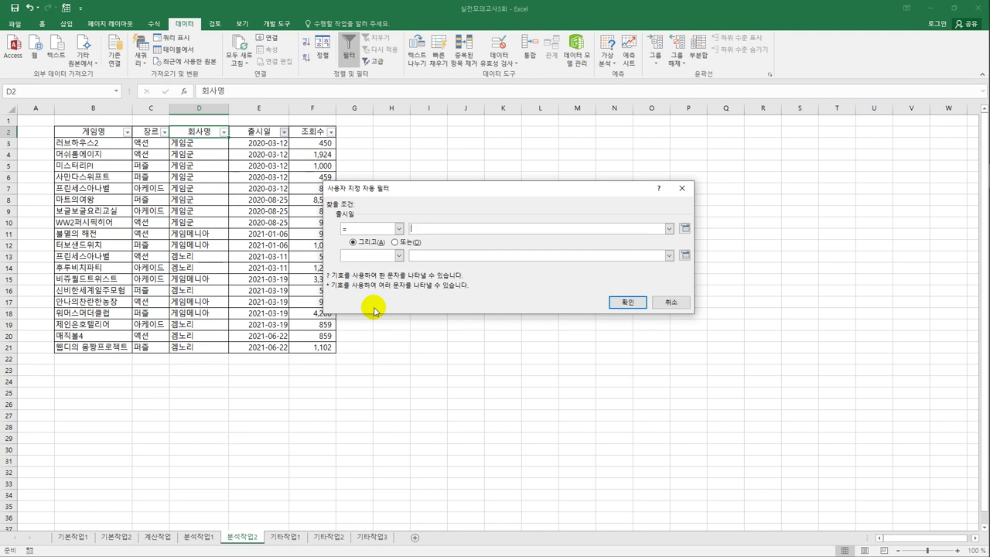
click(398, 228)
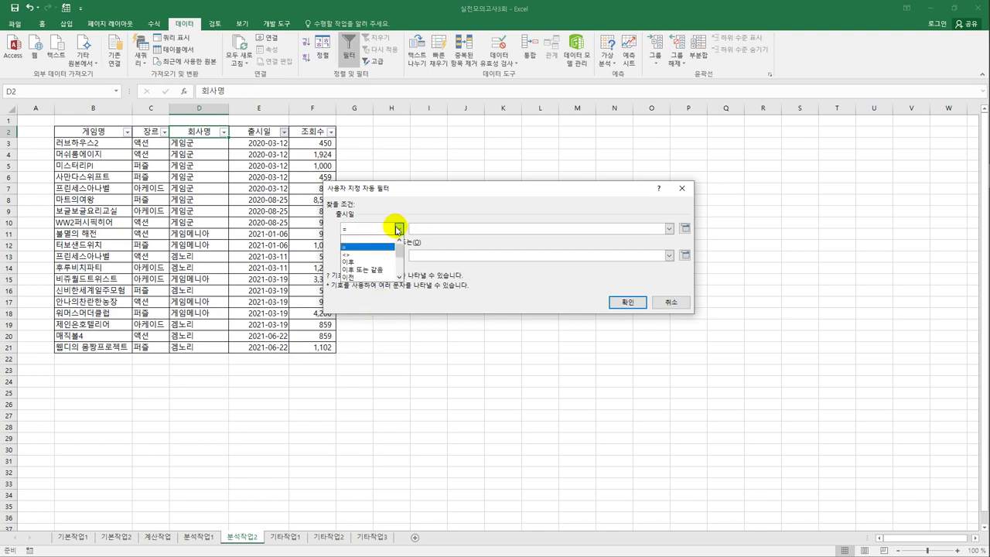
click(376, 276)
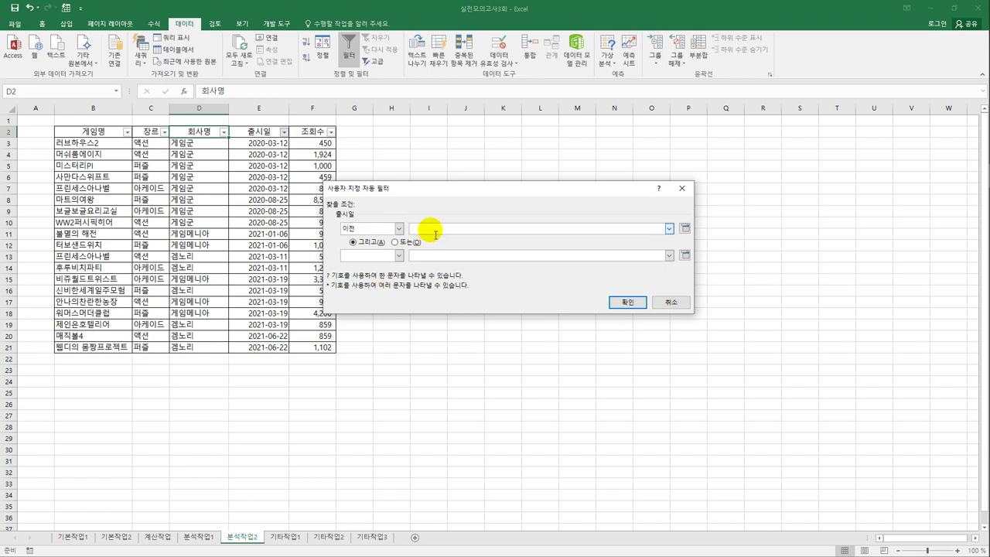
text(2020-05-01)
Add a second 출시일 condition, 이후 2021-05-01, joined with 또는, and apply the custom filter.
click(415, 245)
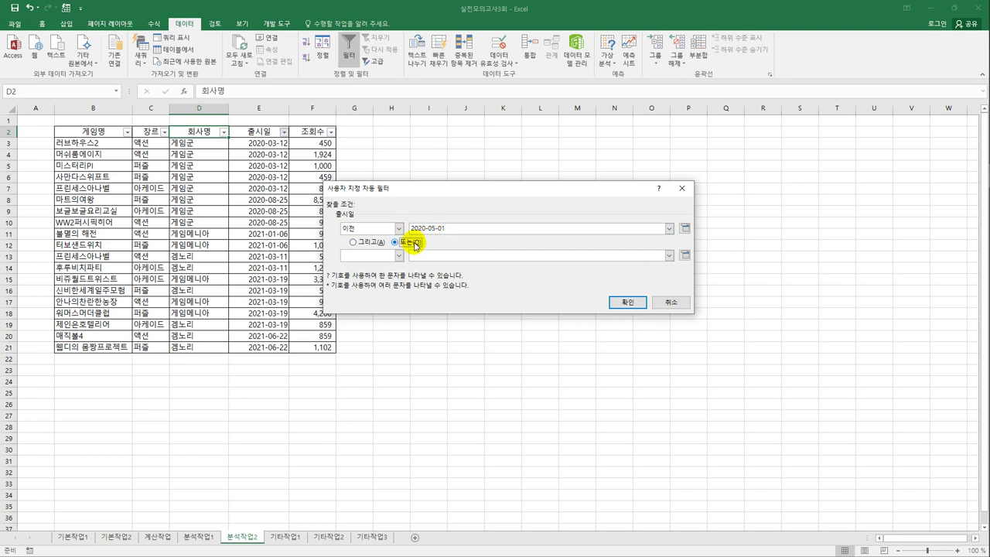
click(399, 255)
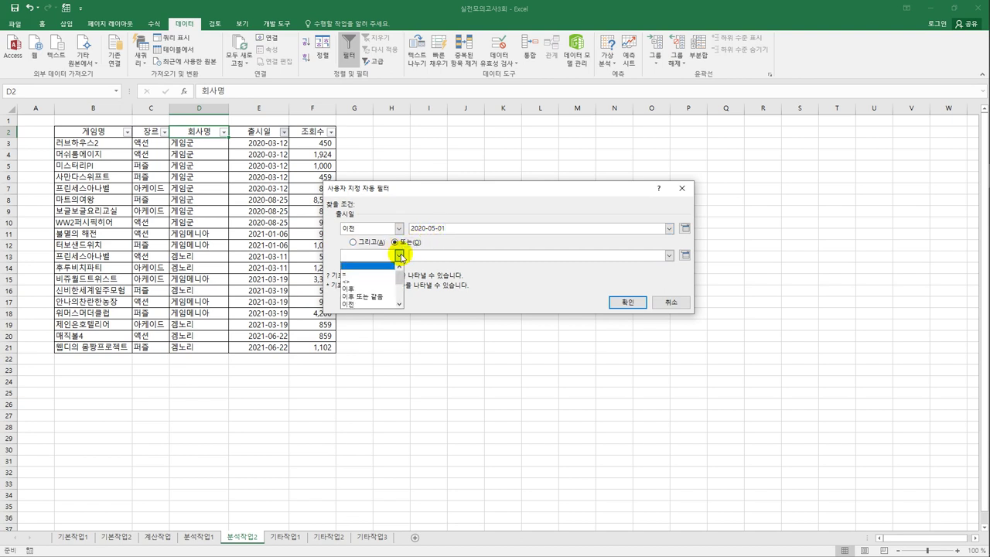
click(379, 288)
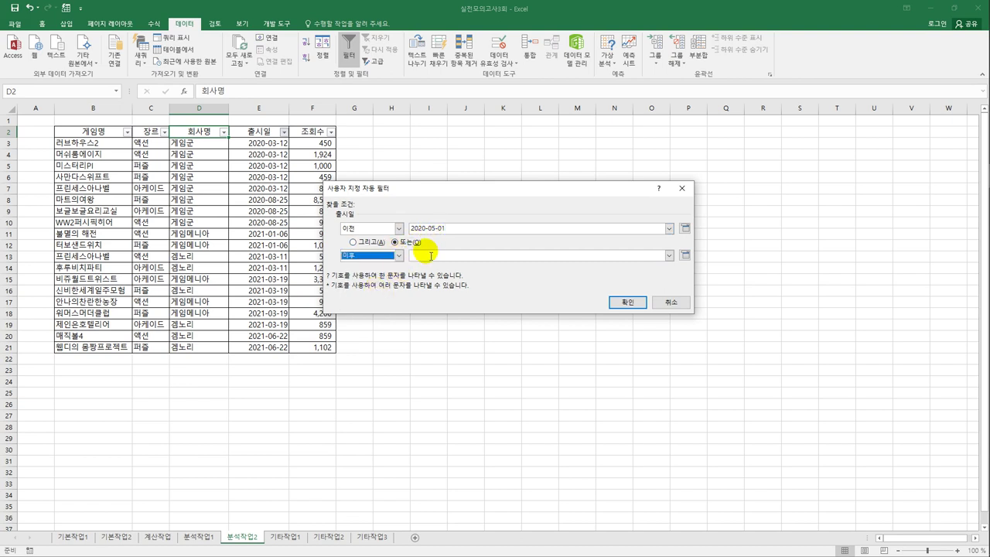
click(432, 261)
text(20)
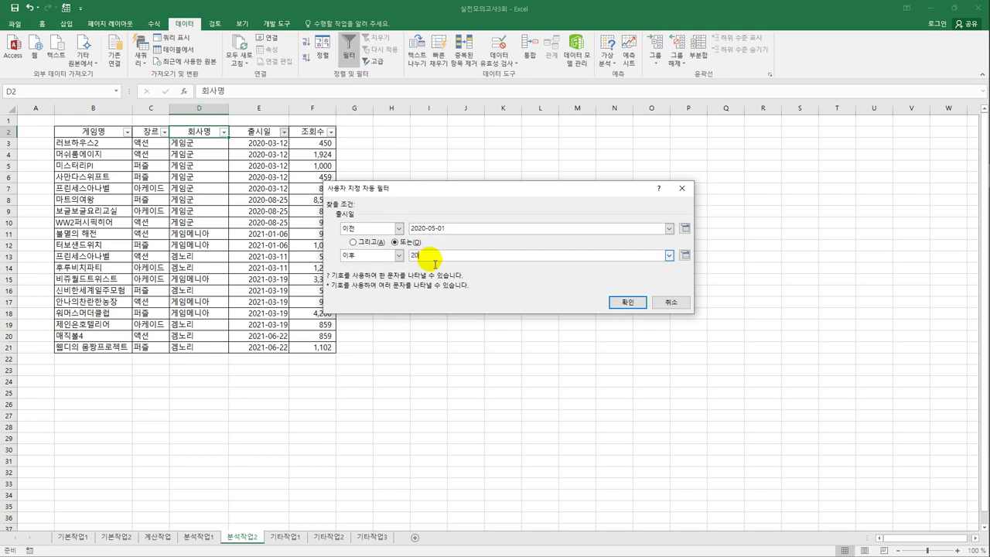
text(21-05-01)
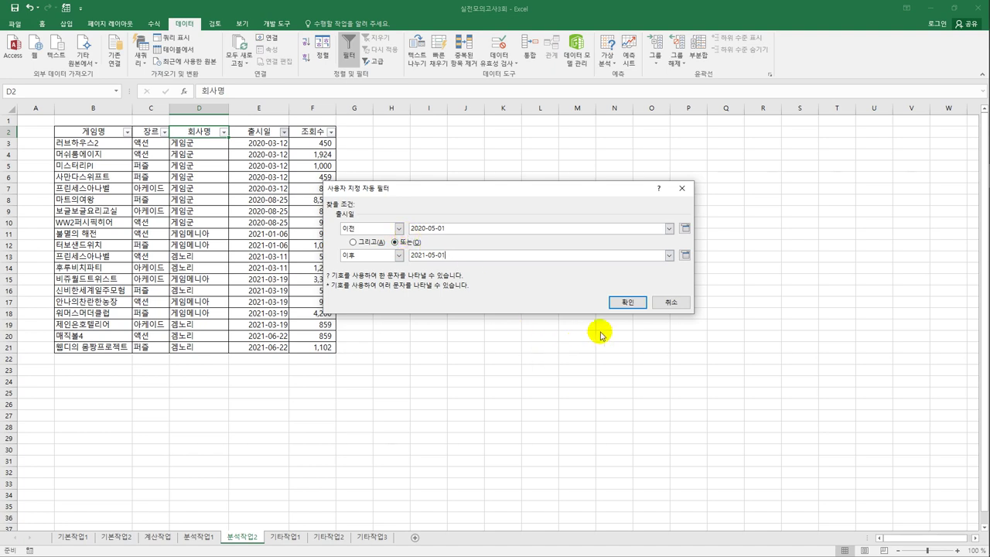
click(636, 303)
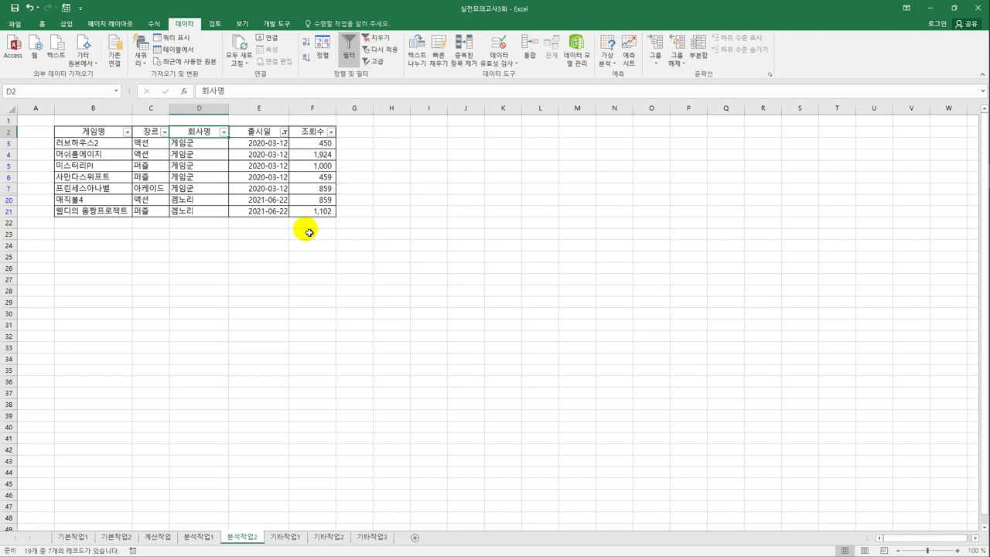
On the 기타작업1 sheet, change the chart's 전체사업체 series to 표식이 있는 꺾은선형.
click(284, 537)
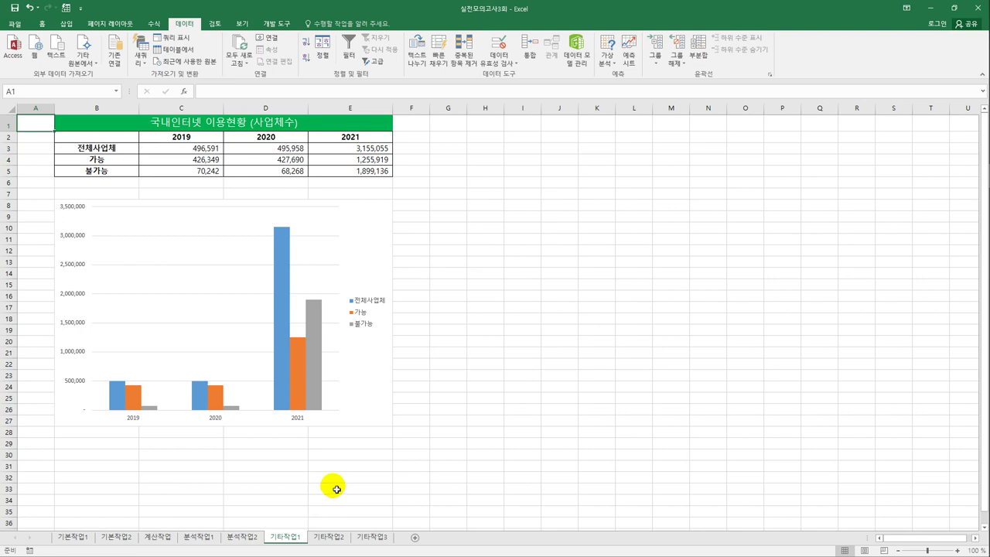
click(370, 280)
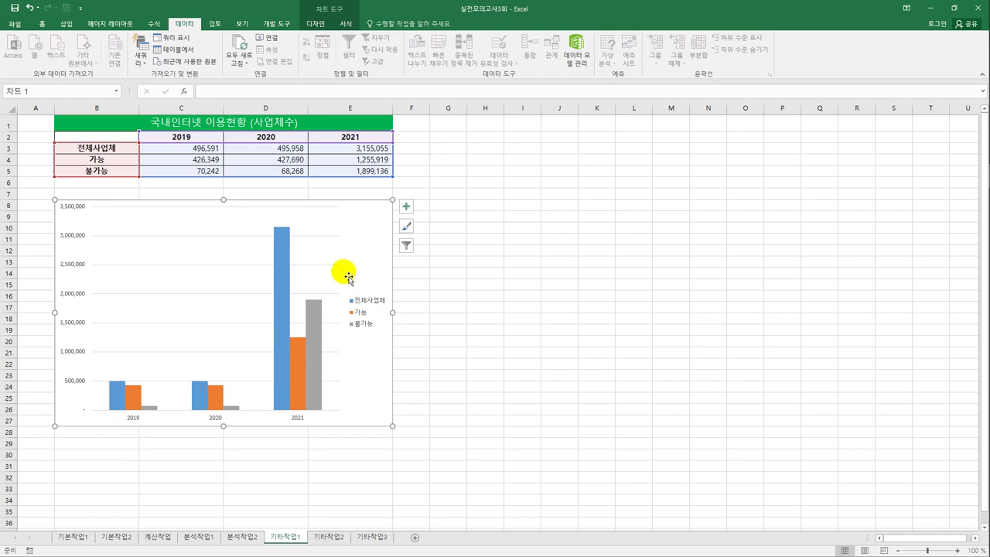
click(277, 248)
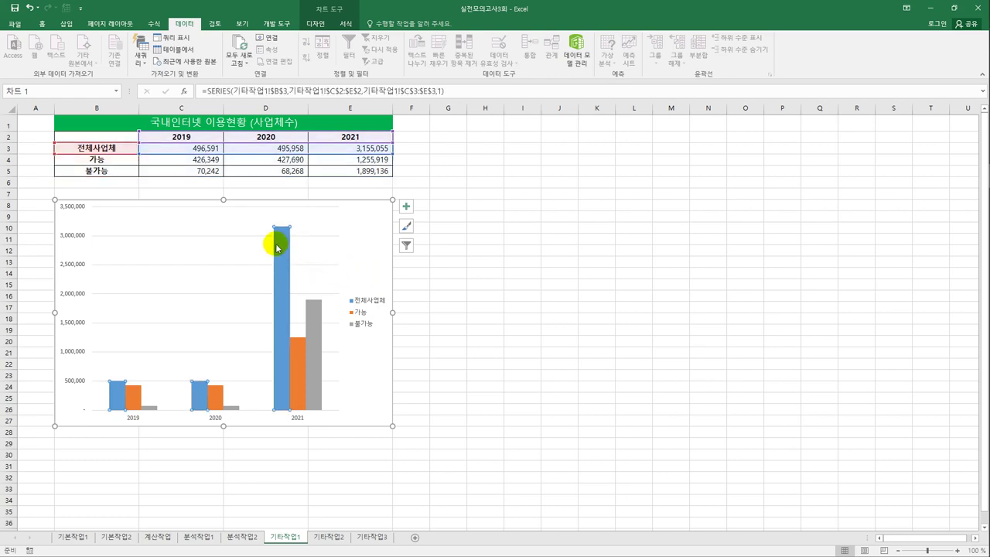
right_click(277, 247)
click(318, 276)
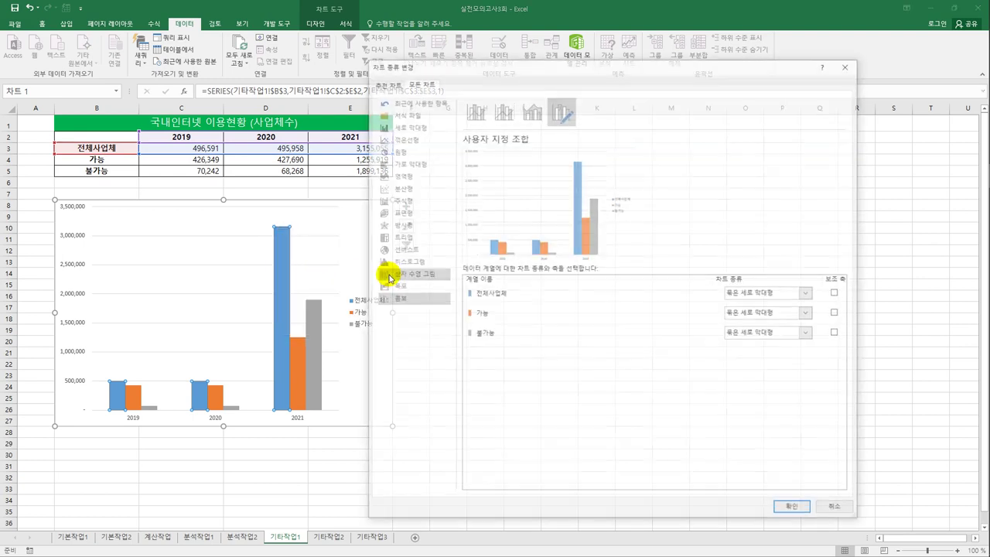
click(495, 296)
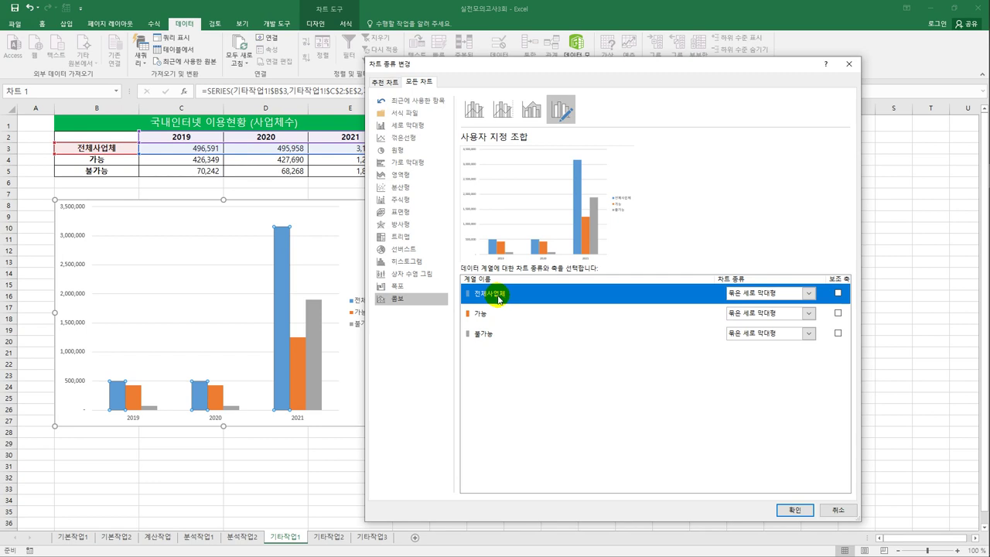
click(809, 293)
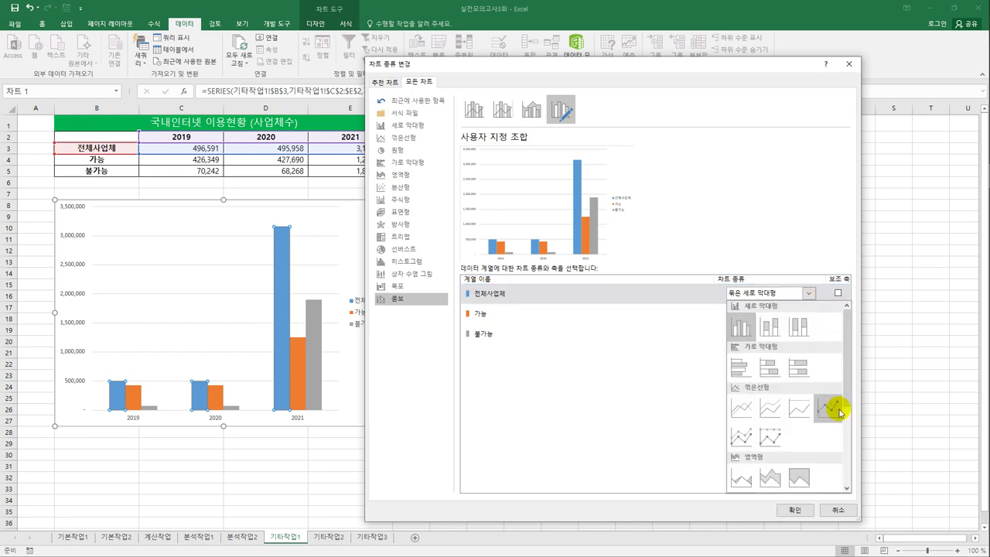
click(831, 408)
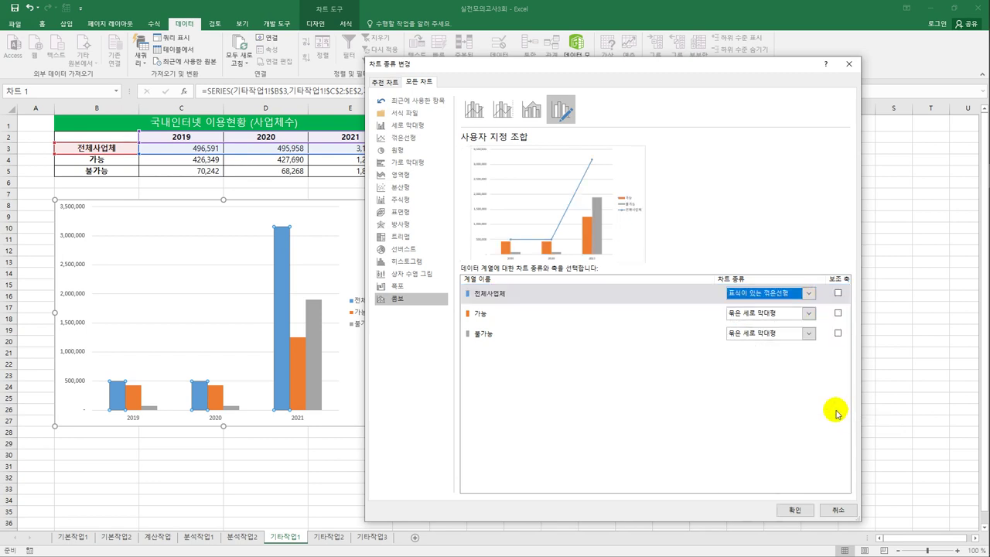
click(786, 512)
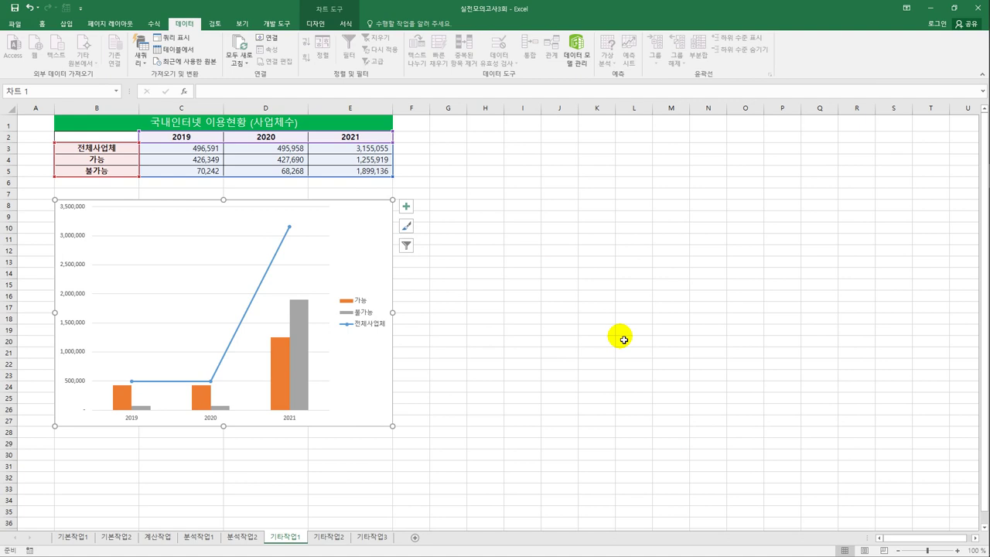
Place the chart's legend at 아래쪽, below the plot area.
click(406, 206)
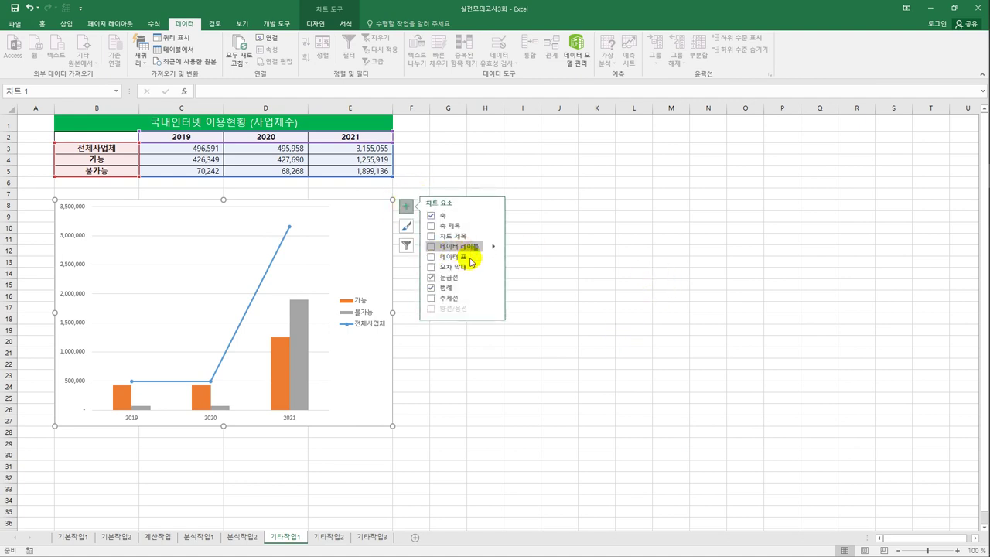
click(494, 289)
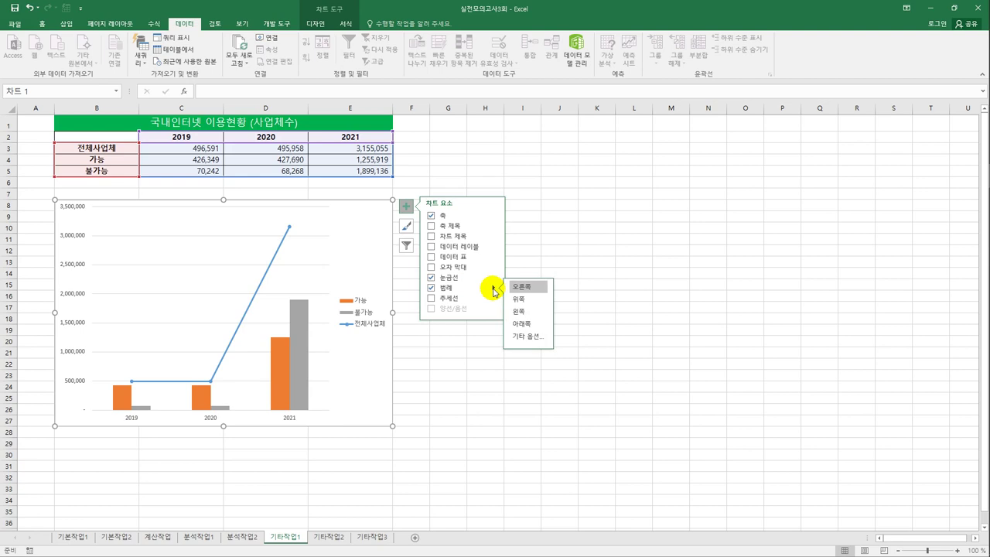
click(524, 324)
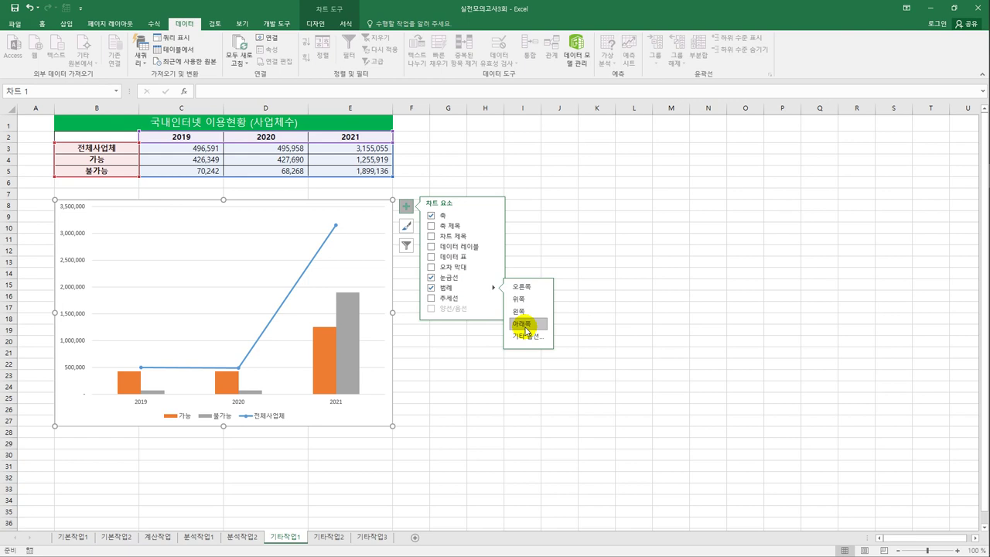
Turn the 전체사업체 line into a smoothed line (완만한 선) and plot the series on the secondary axis (보조 축).
click(292, 292)
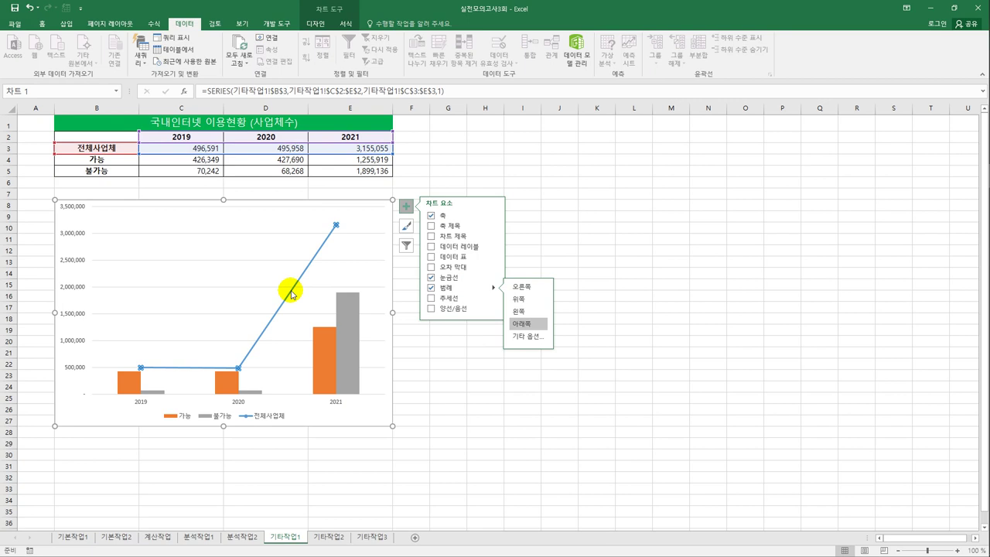
right_click(292, 294)
click(372, 378)
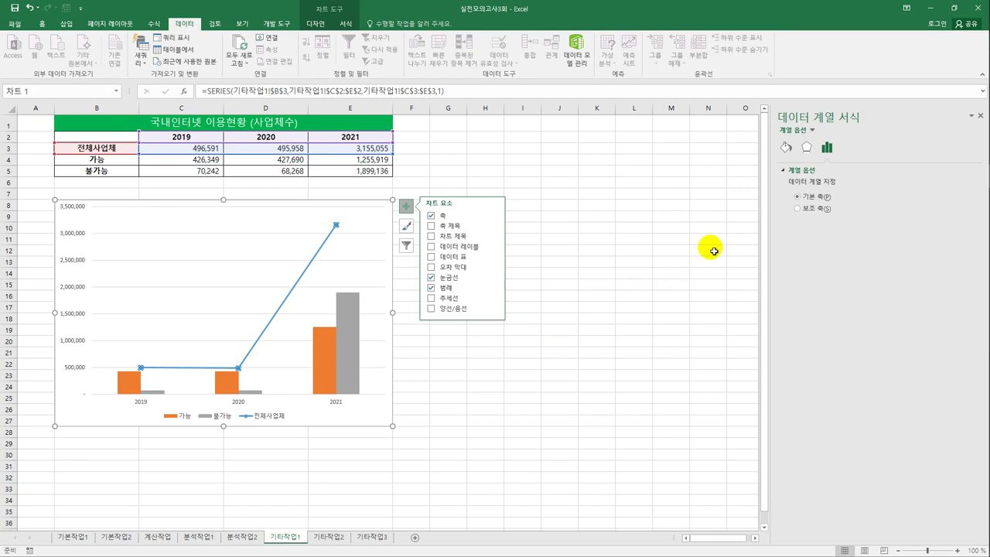
click(785, 147)
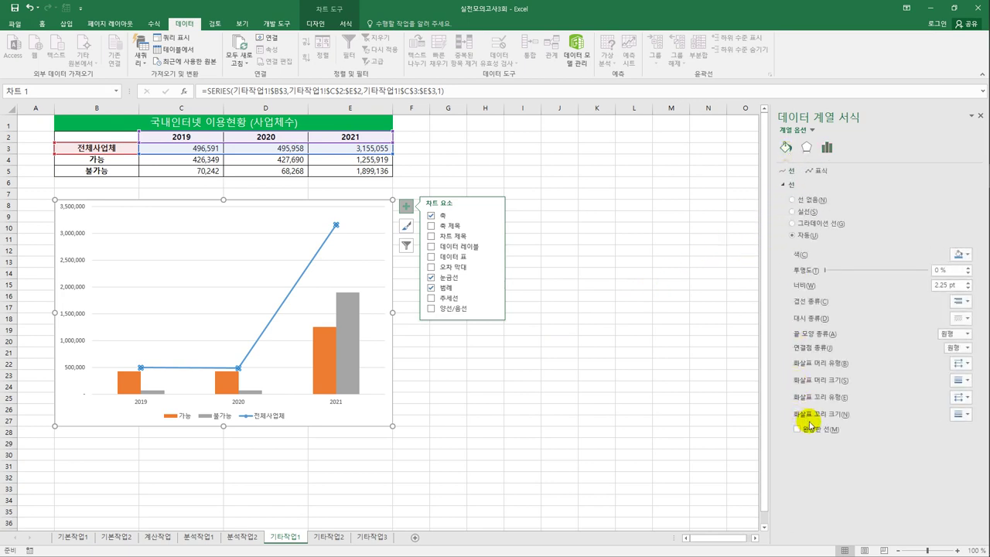
click(811, 432)
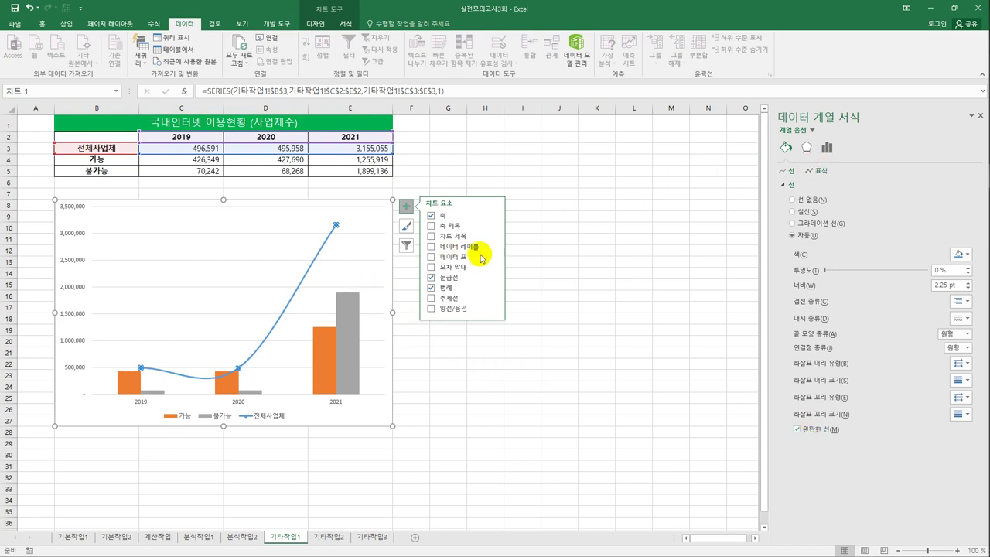
click(826, 151)
click(811, 208)
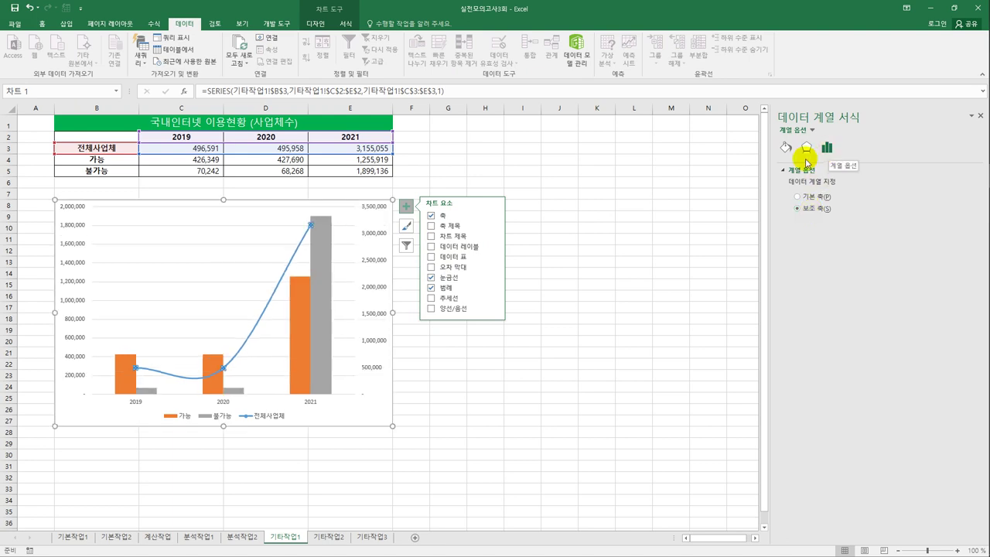
Set the secondary vertical axis bounds to a minimum of 100000 and a maximum of 4100000.
click(372, 239)
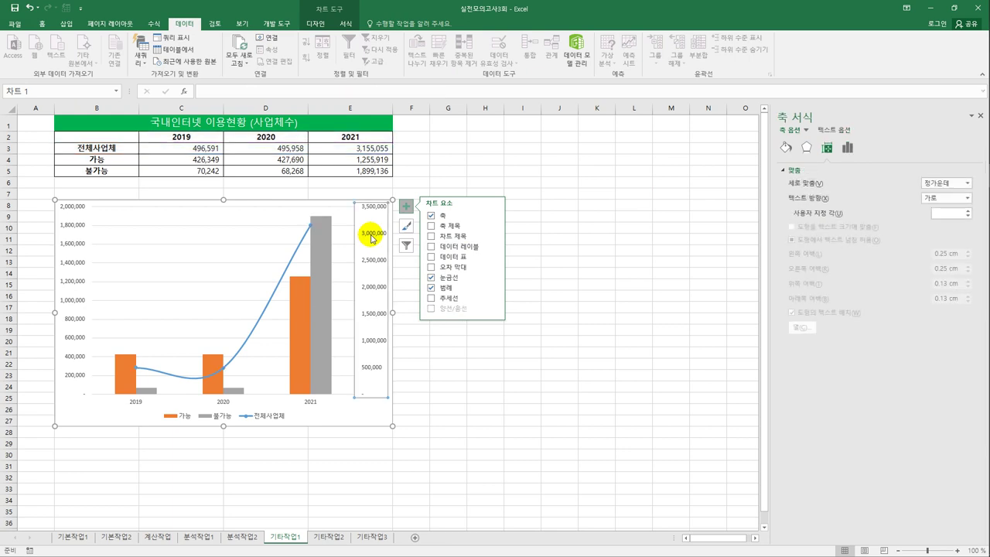
click(847, 151)
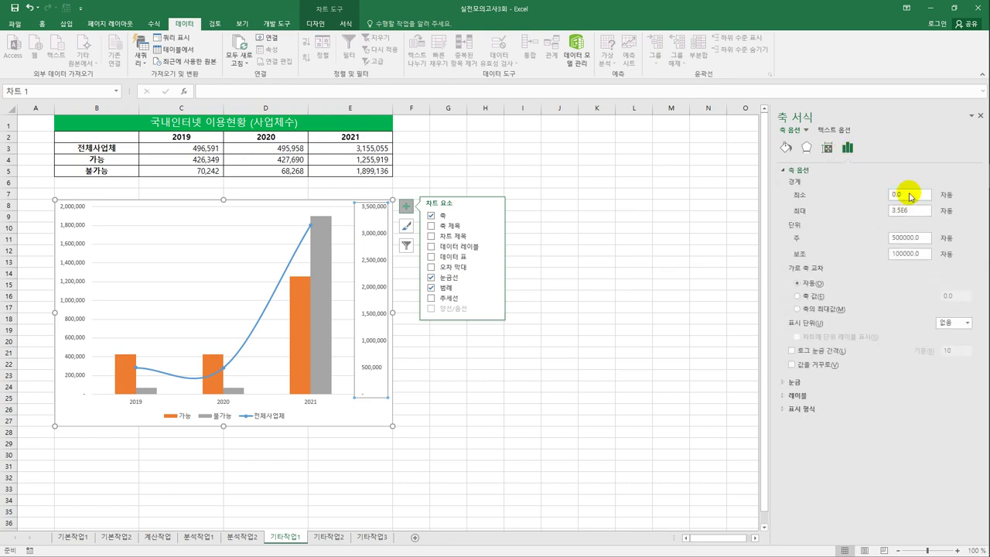
drag(905, 193, 882, 195)
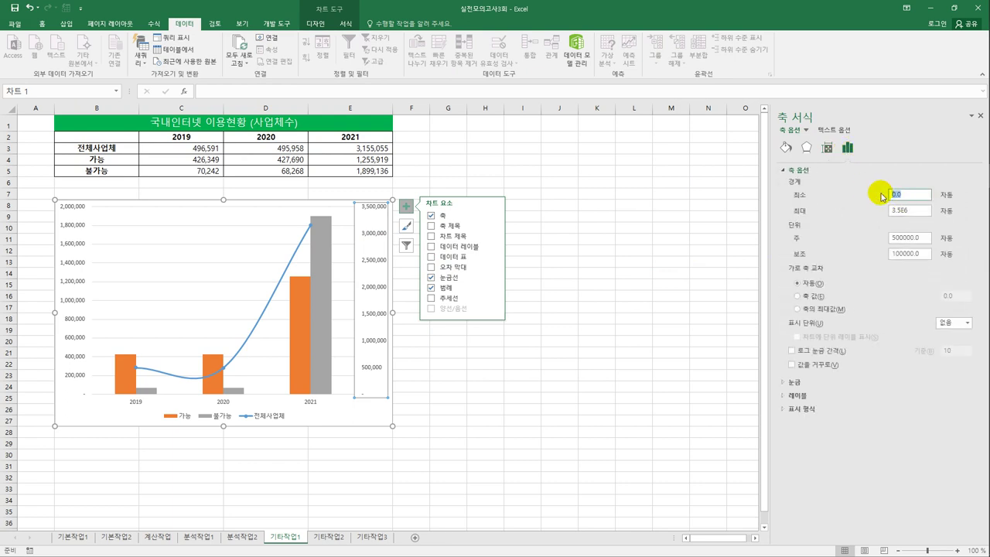
text(10000)
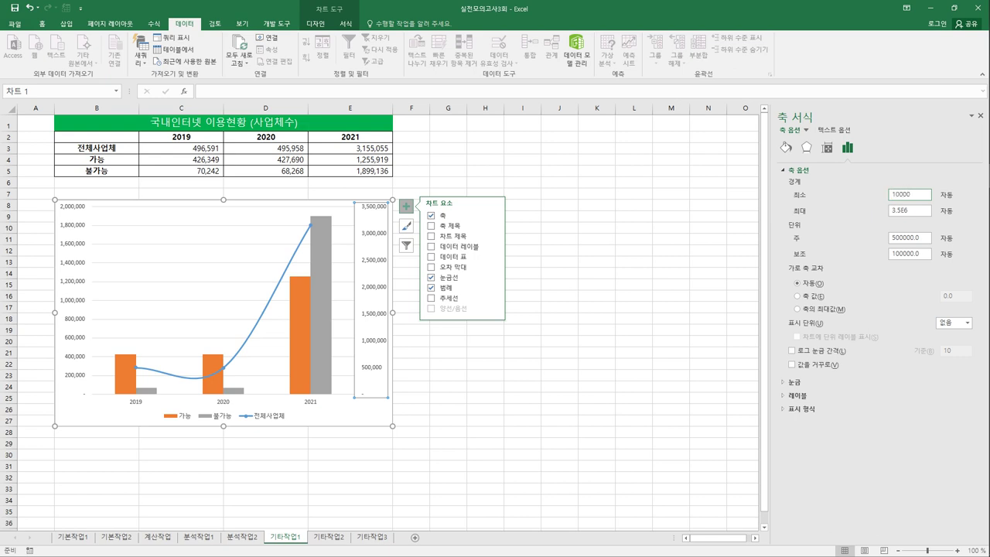
text(0)
key(Tab)
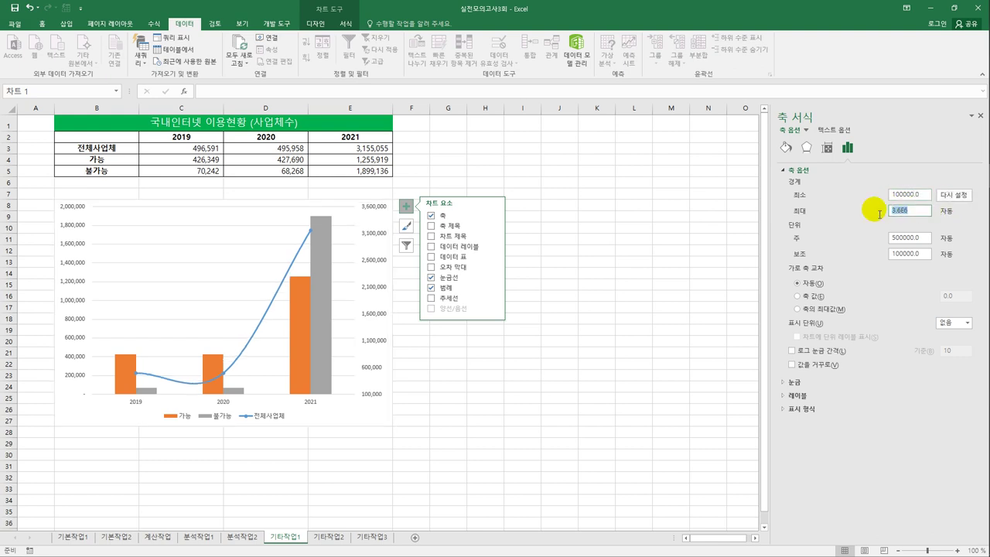
text(41)
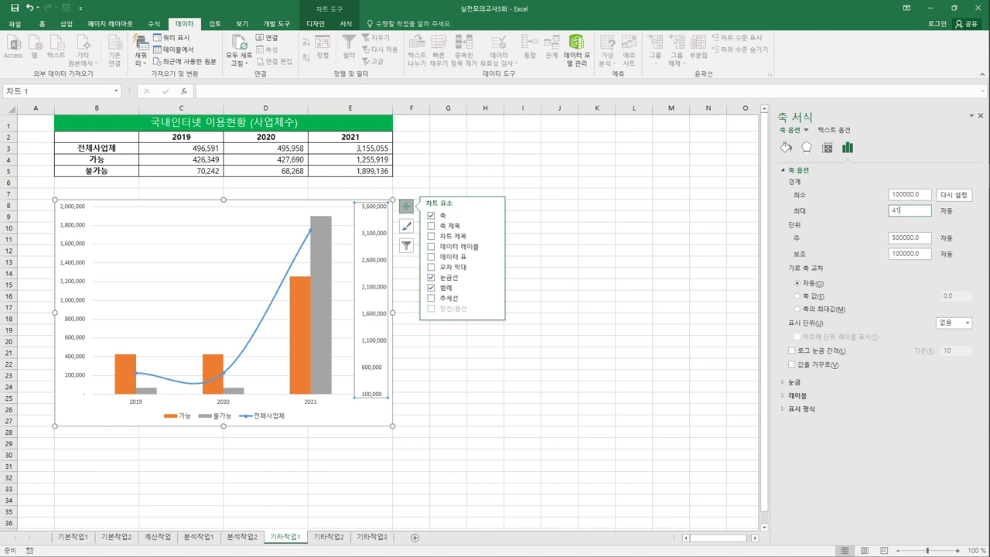
text(00000)
Set the major unit of the secondary vertical axis to 1000000.
click(909, 238)
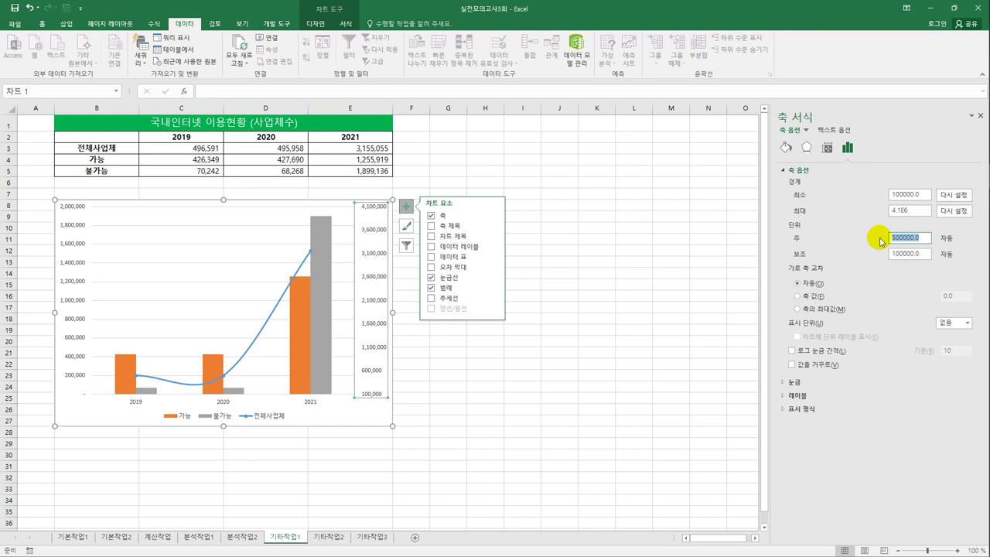
text(1000)
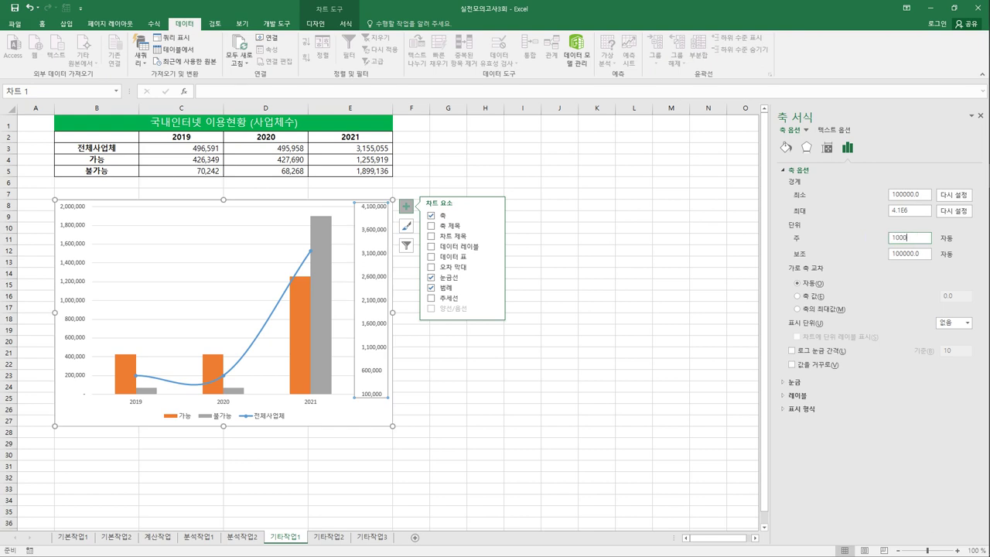
text(000)
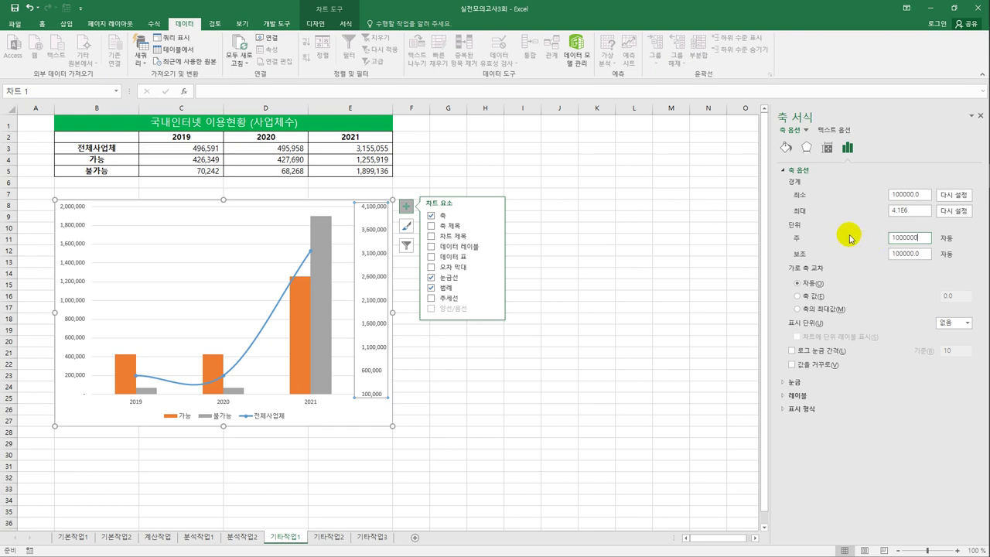
click(354, 427)
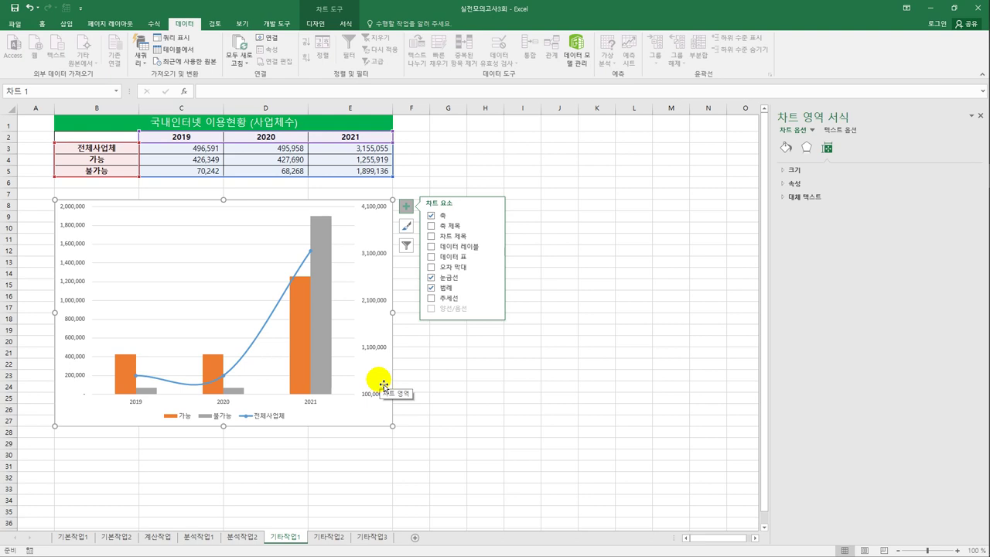
Set the display unit of the secondary vertical axis to 천, with the unit label shown on the chart.
click(370, 258)
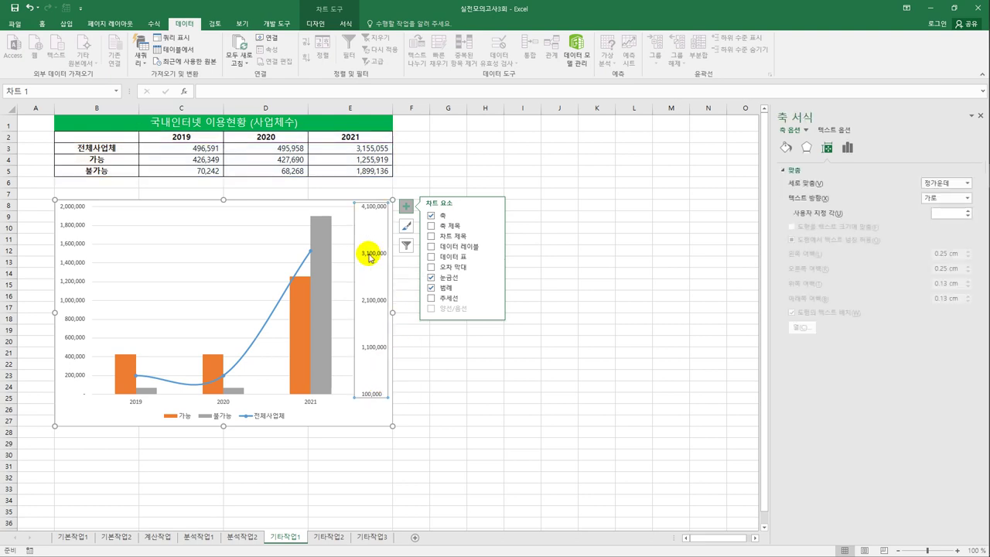
click(847, 147)
click(794, 170)
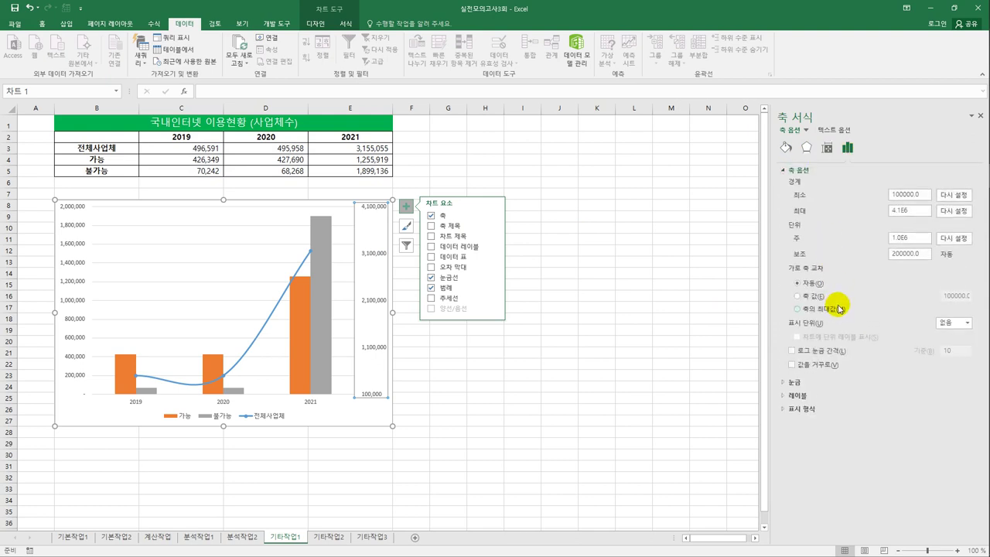
click(967, 323)
click(958, 354)
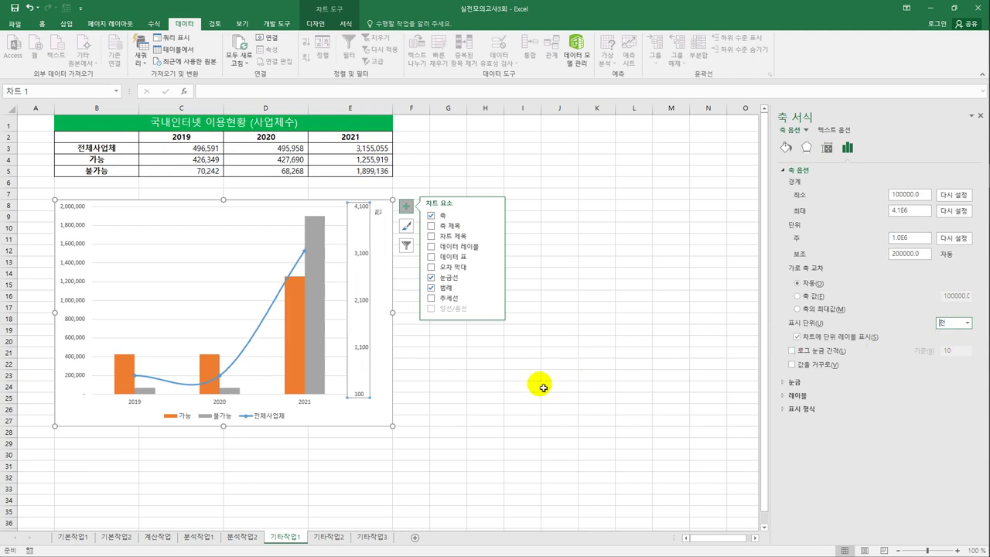
Change the text direction of the secondary axis's 천 unit label to 가로.
click(377, 212)
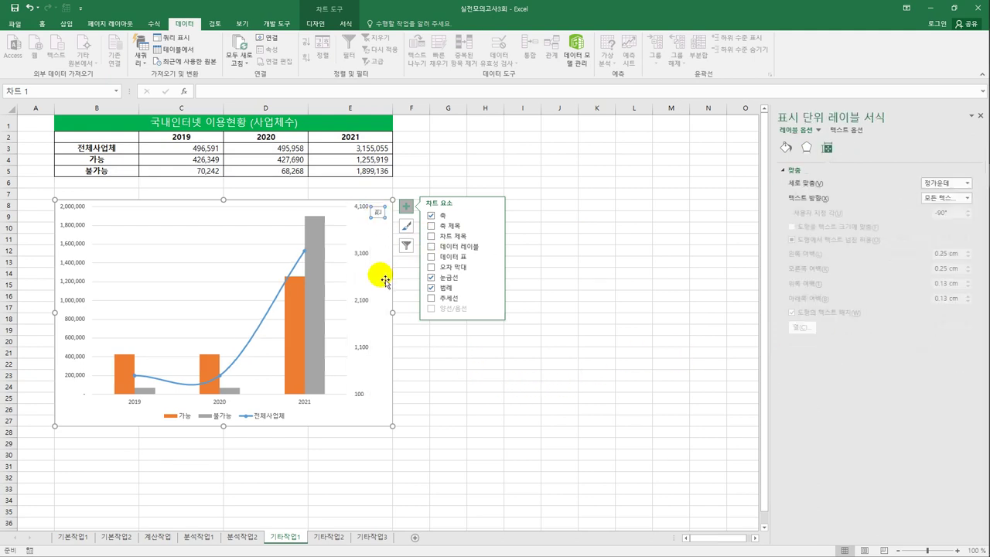
click(968, 198)
click(931, 227)
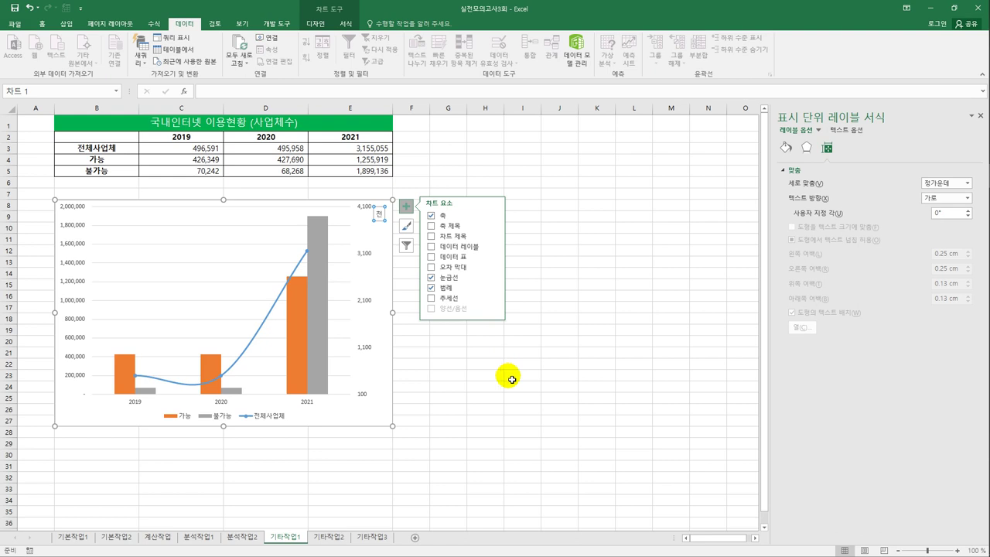
Give the chart area's border rounded corners (둥근 모서리).
click(390, 369)
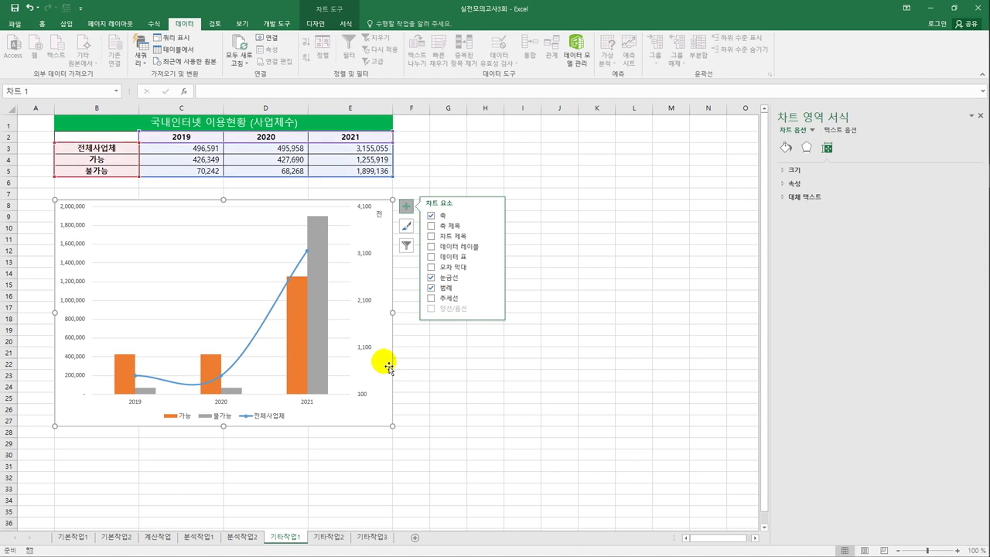
click(785, 150)
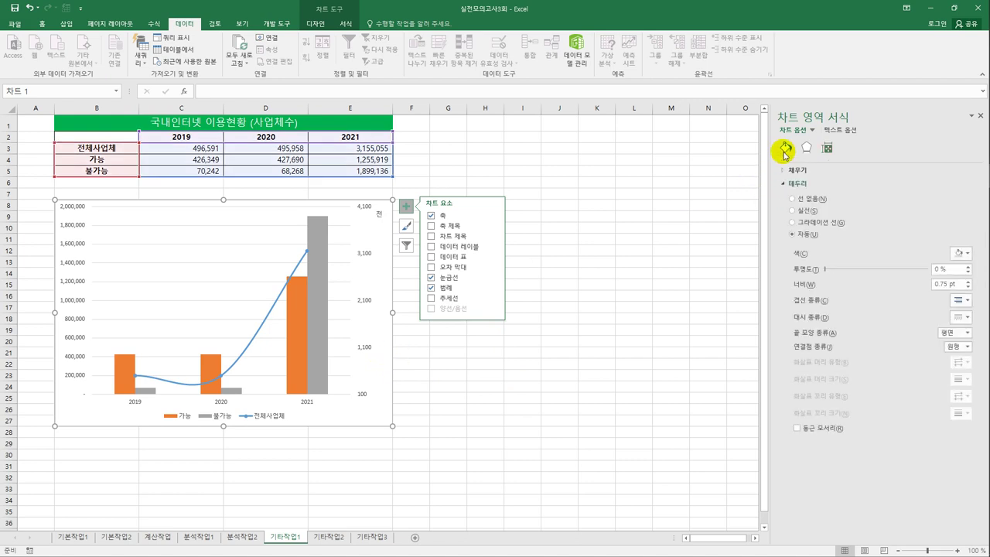
click(818, 430)
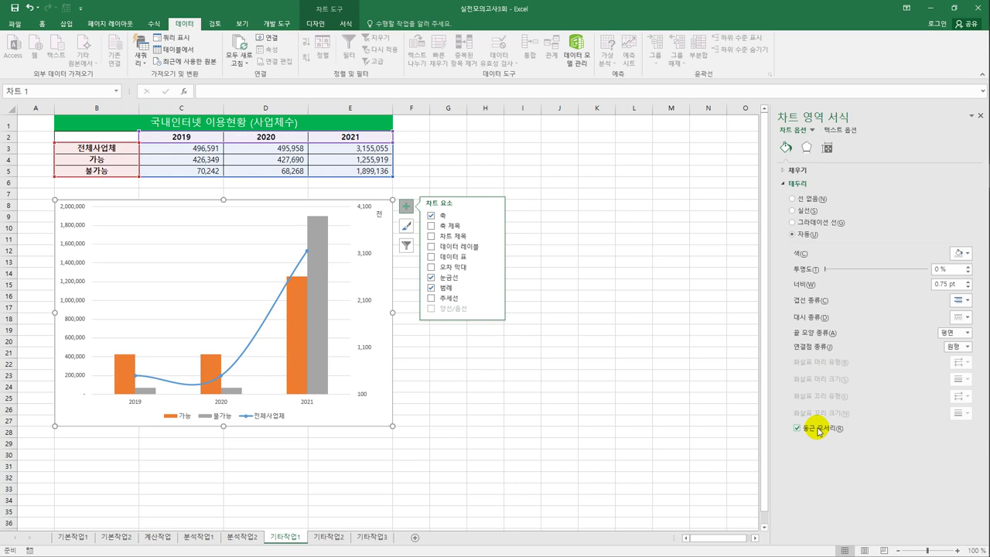
Apply the 바깥쪽 shadow preset that falls toward the lower right to the chart area.
click(807, 147)
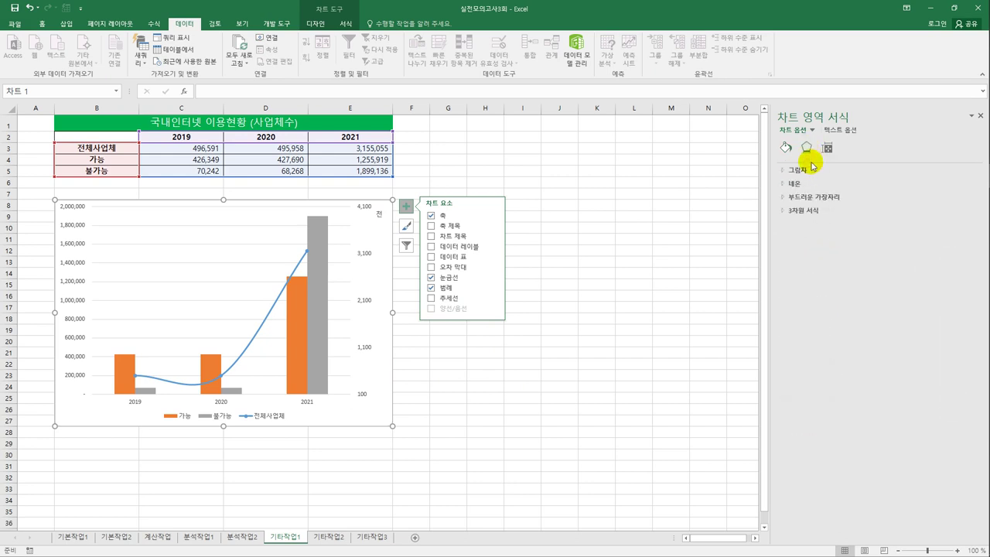
click(811, 167)
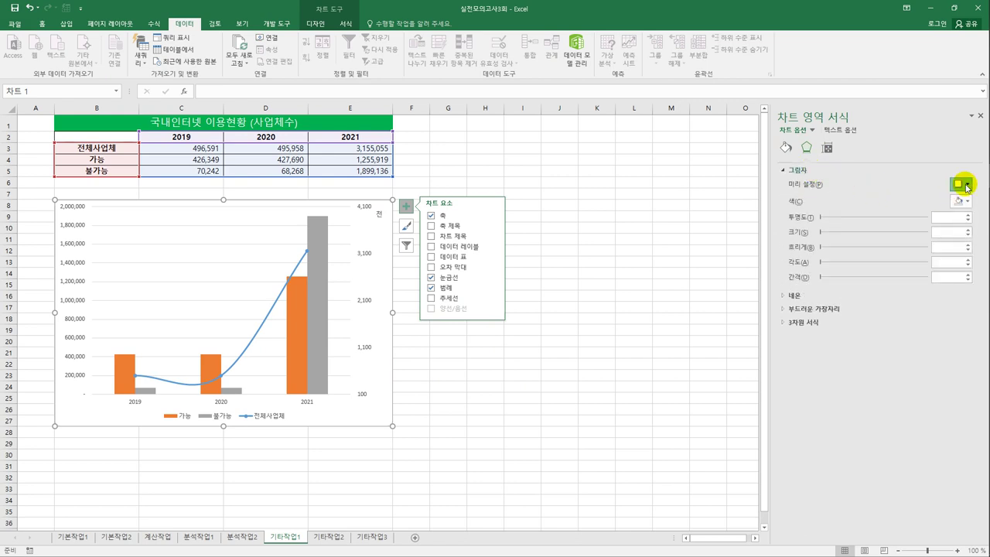
click(966, 184)
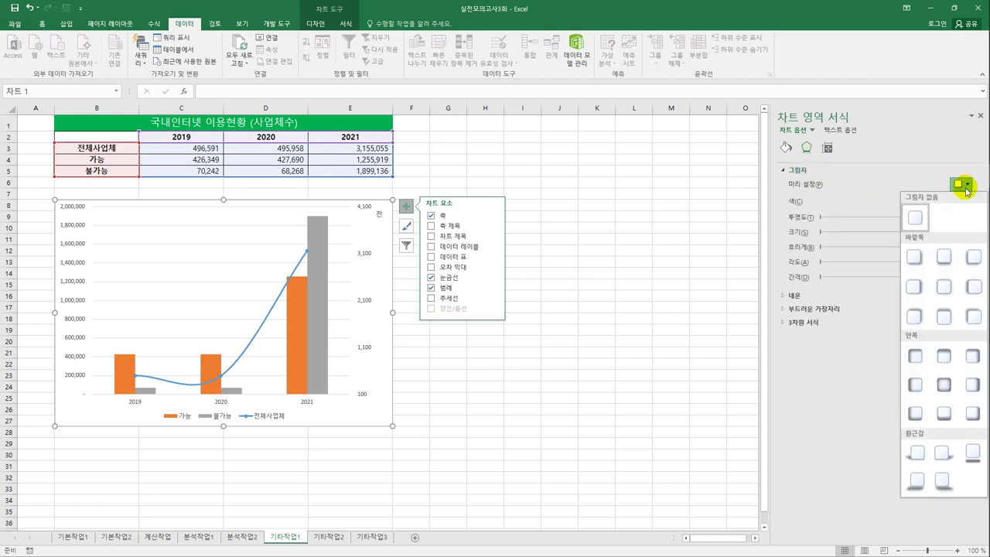
click(917, 258)
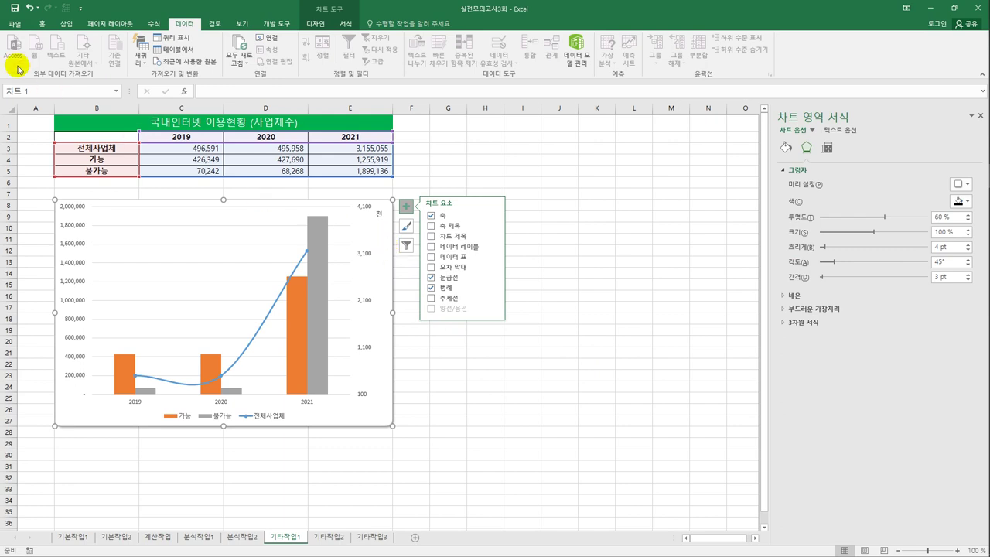
Set the whole chart's font to 굴림 at size 10, and deselect the chart.
click(41, 23)
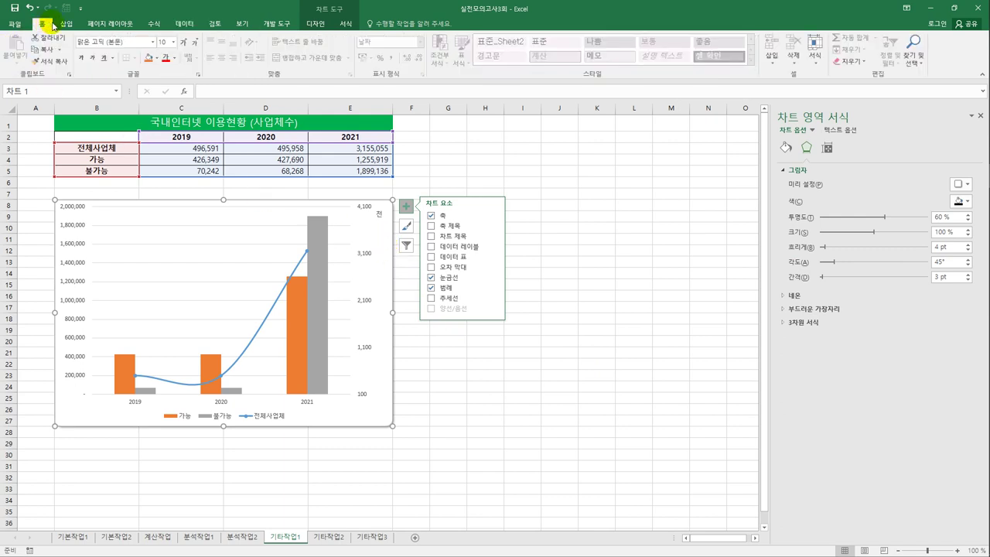
click(153, 41)
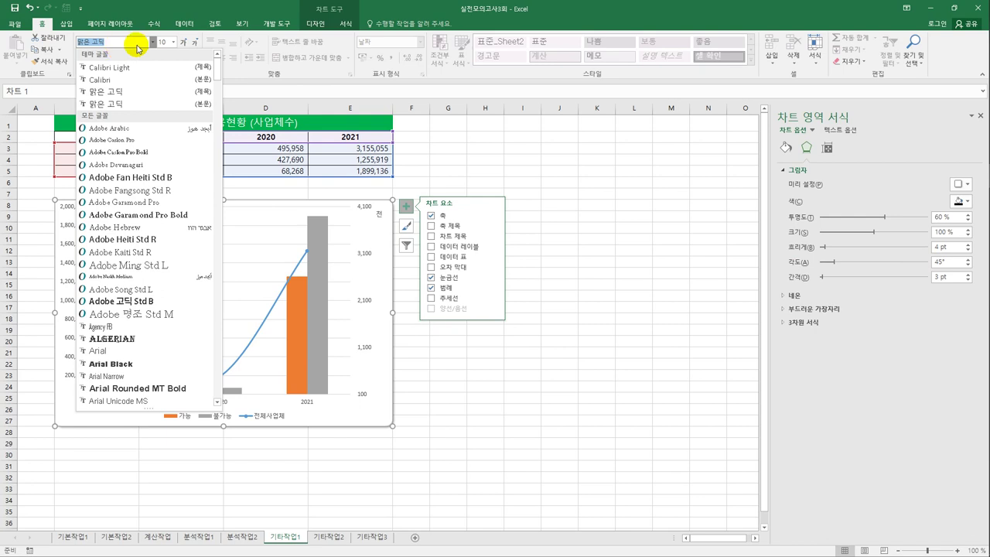
text(굴림)
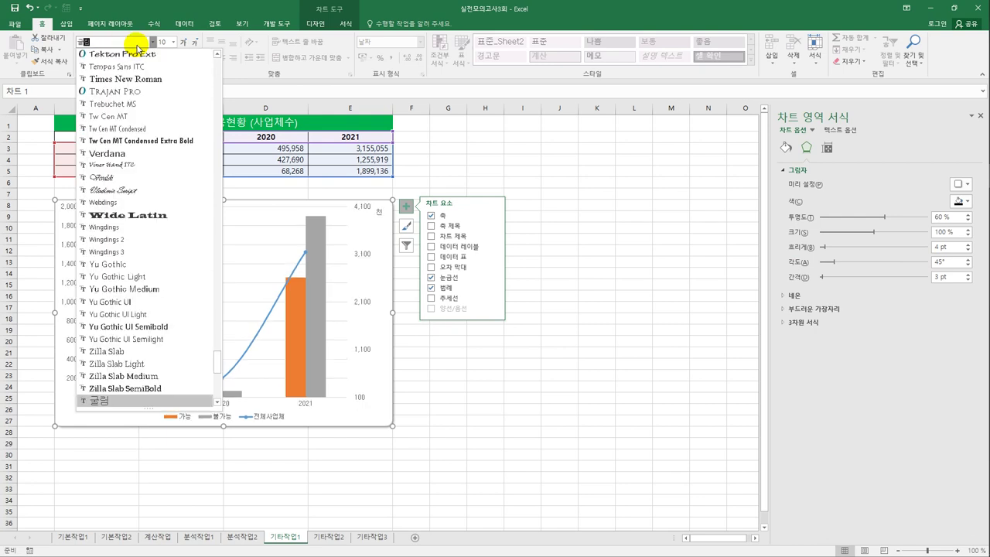
click(116, 401)
click(173, 41)
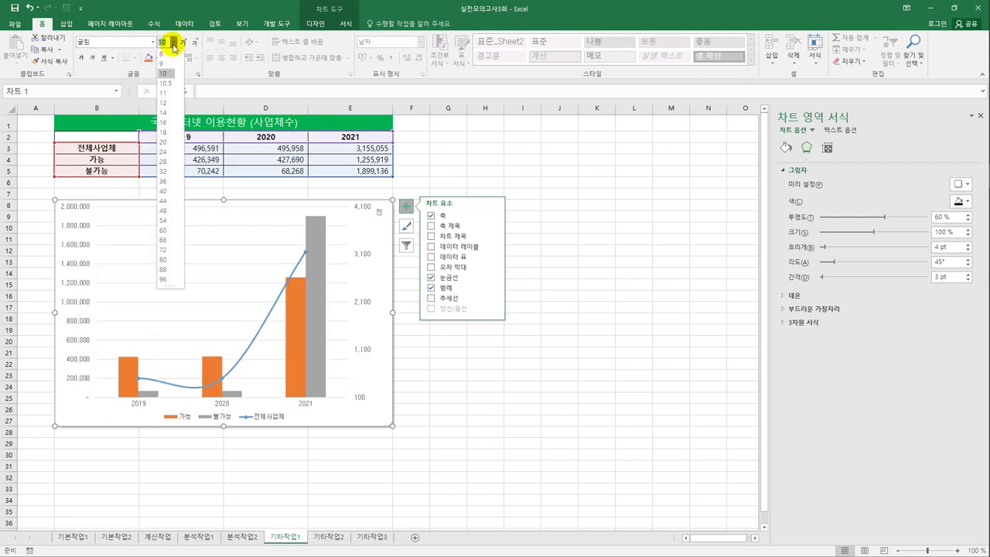
click(166, 85)
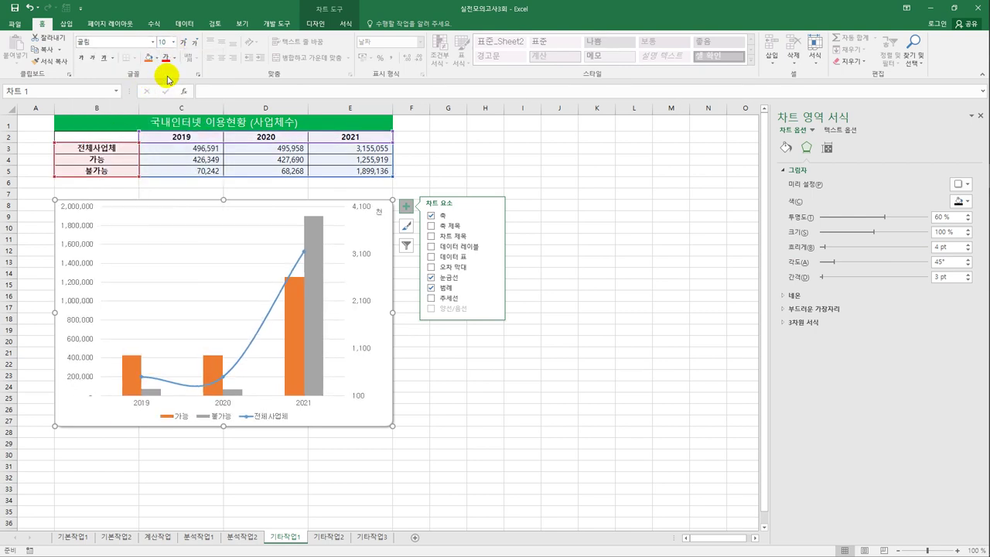
click(457, 391)
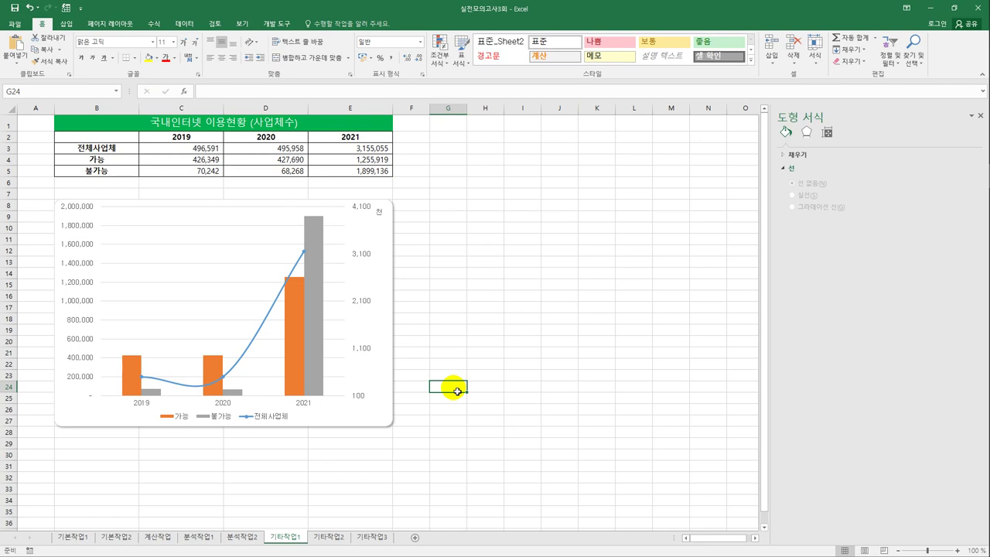
On the 기타작업2 sheet, start recording a macro named 서식적용 in the current workbook.
click(333, 538)
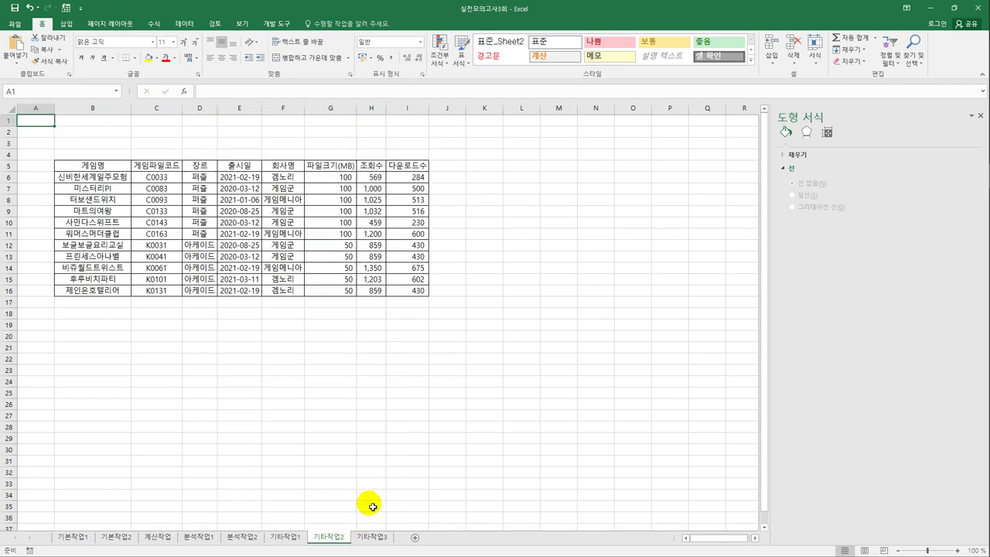
click(495, 200)
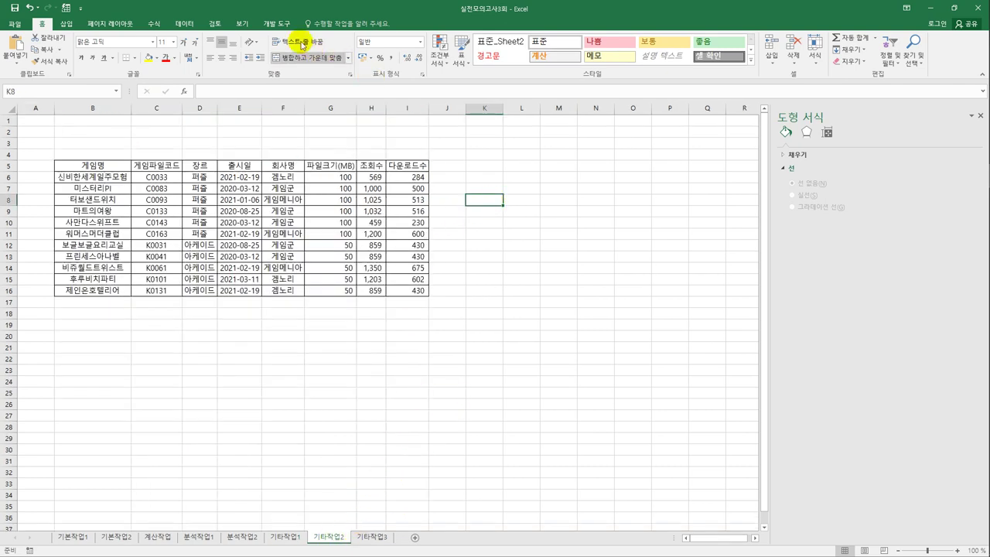
click(273, 24)
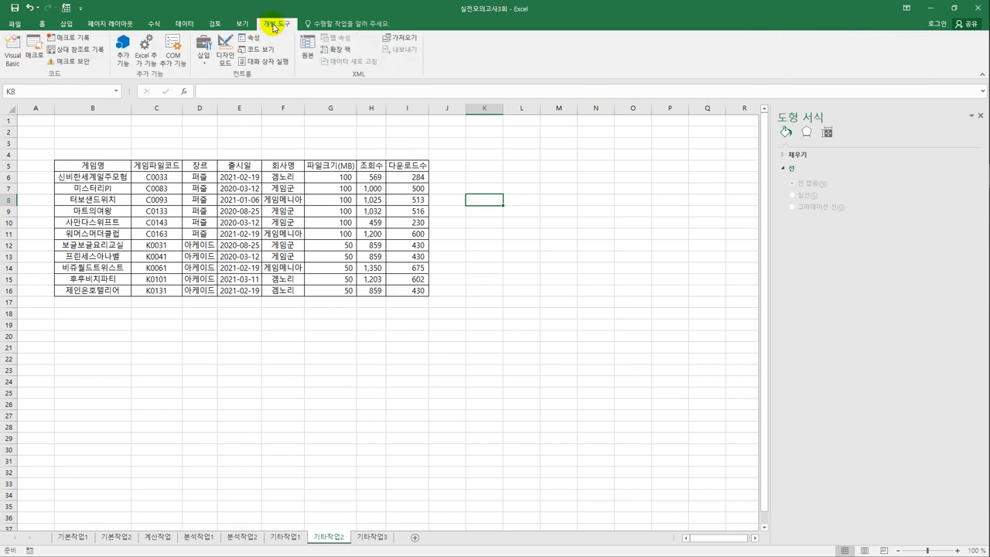
click(76, 38)
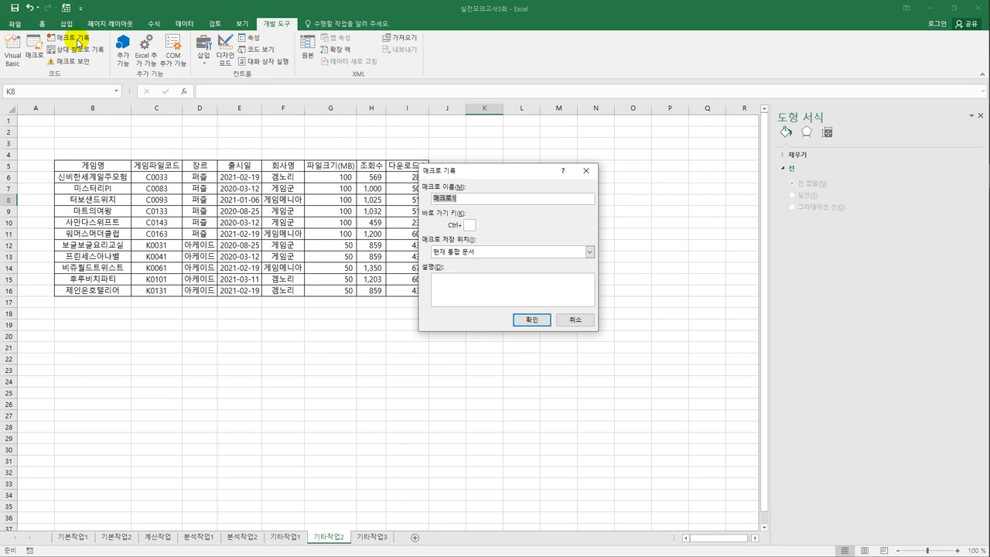
text(서식적용)
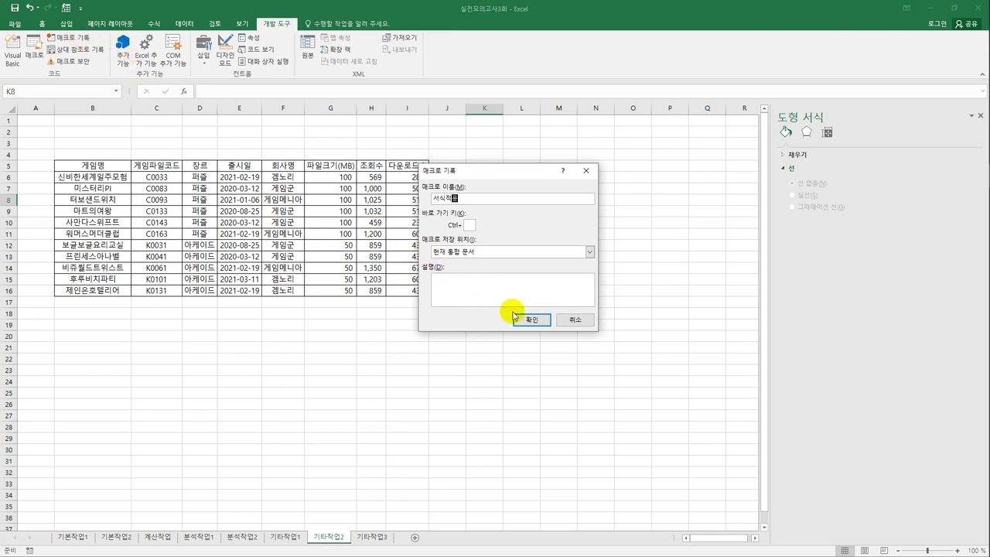
click(531, 320)
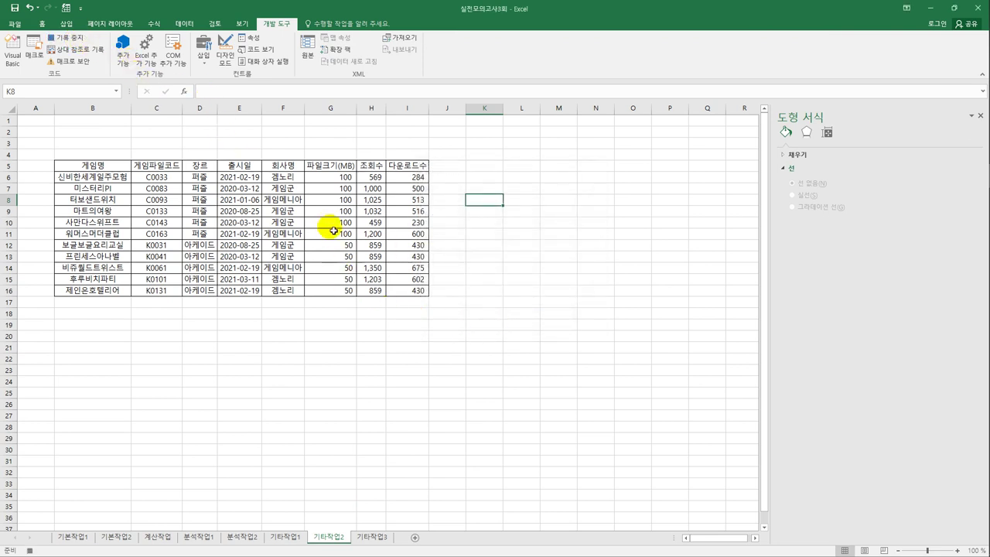
Start a custom number format for G6:G16 with the section [파랑][=100]"▲", replacing the existing format code.
drag(329, 177, 333, 298)
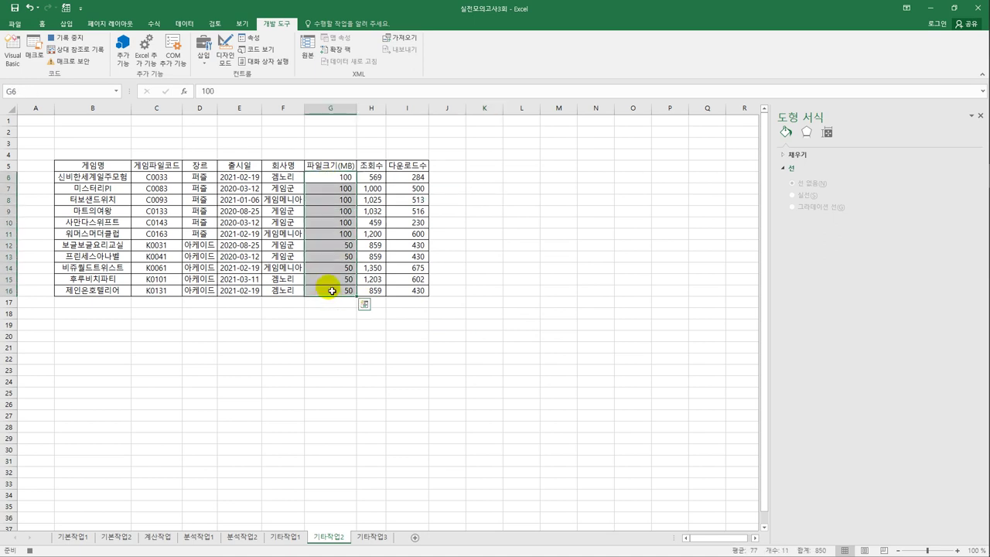
right_click(332, 199)
key(ctrl+1)
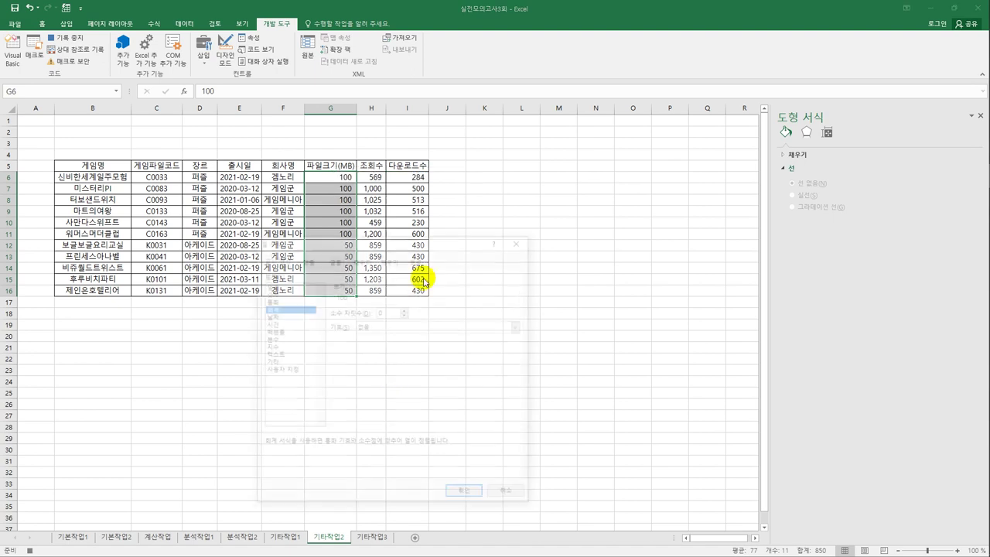
drag(435, 239, 624, 116)
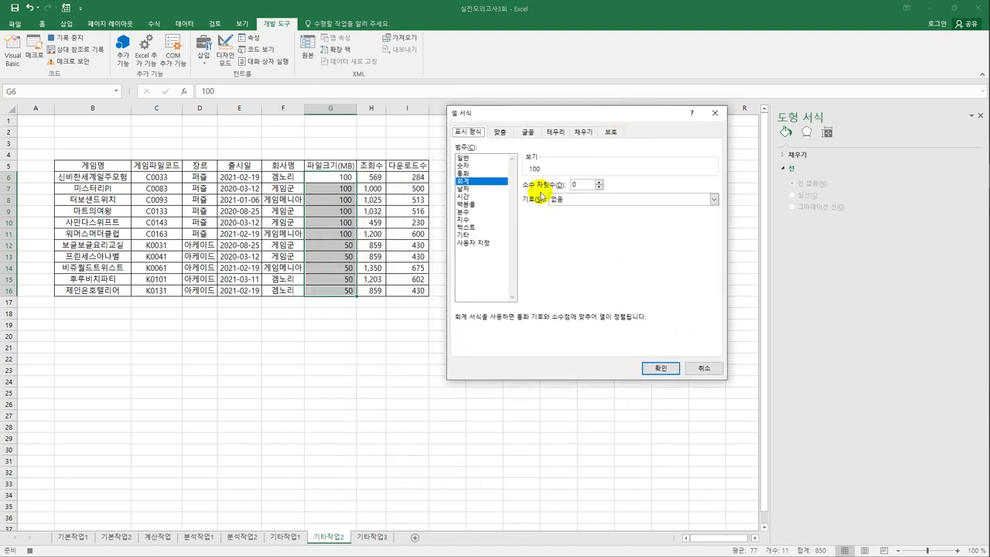
click(474, 243)
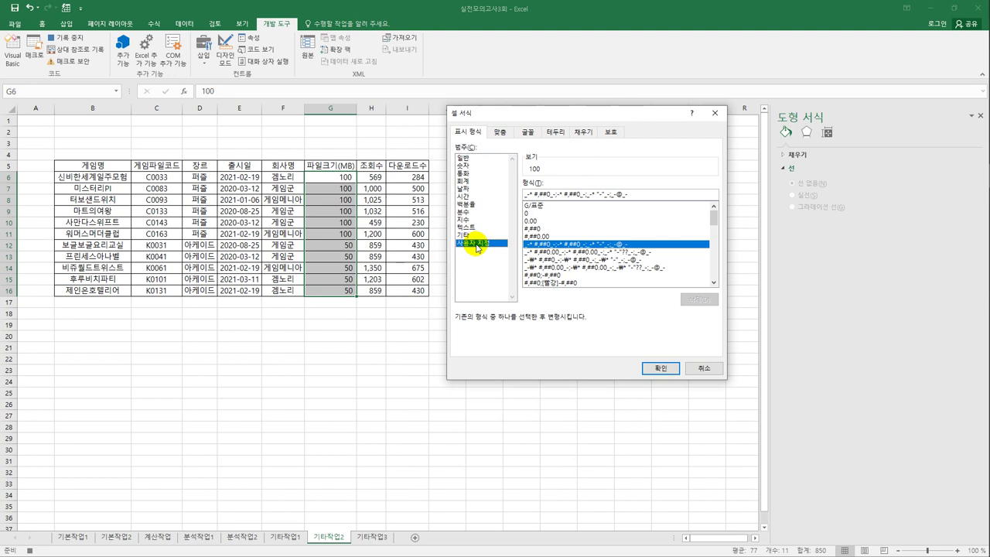
drag(626, 194, 527, 192)
key(BackSpace)
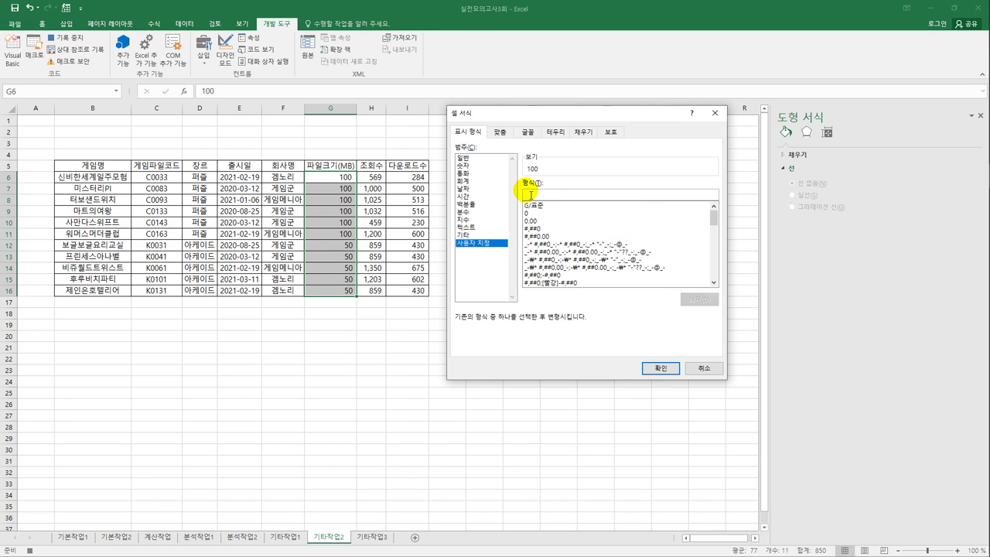
text(@)
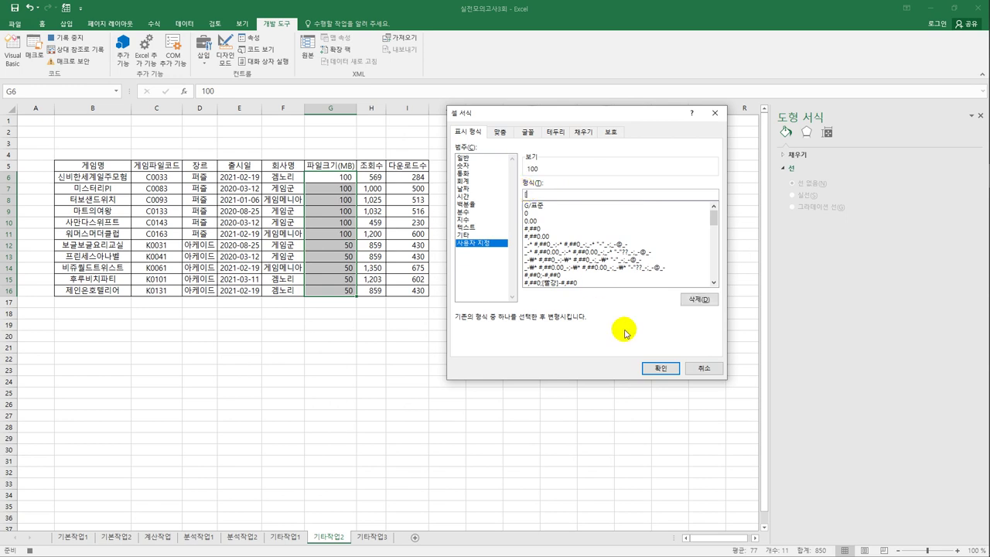
text(파랑])
text([=100)
text(ㅁ)
key(Hangul_Hanja)
click(606, 325)
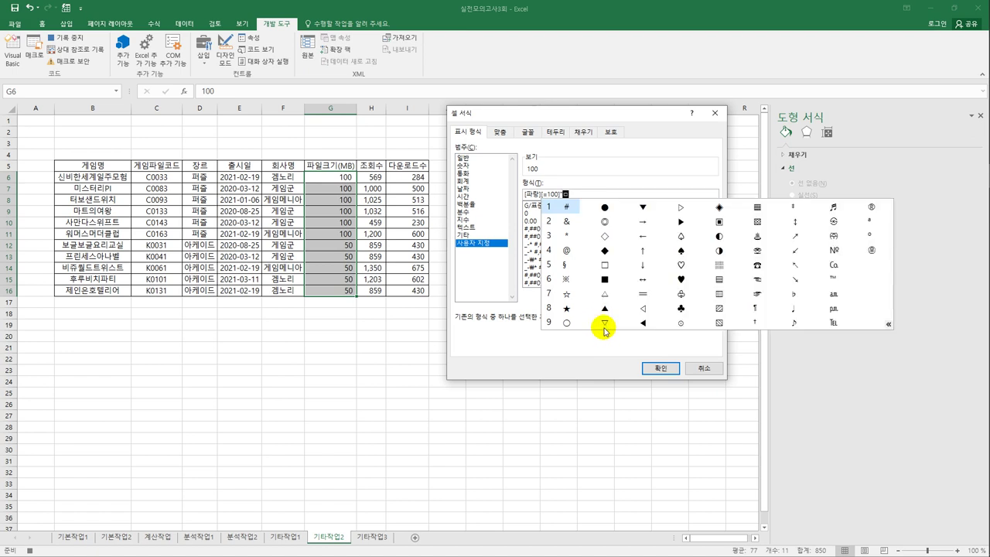
click(605, 308)
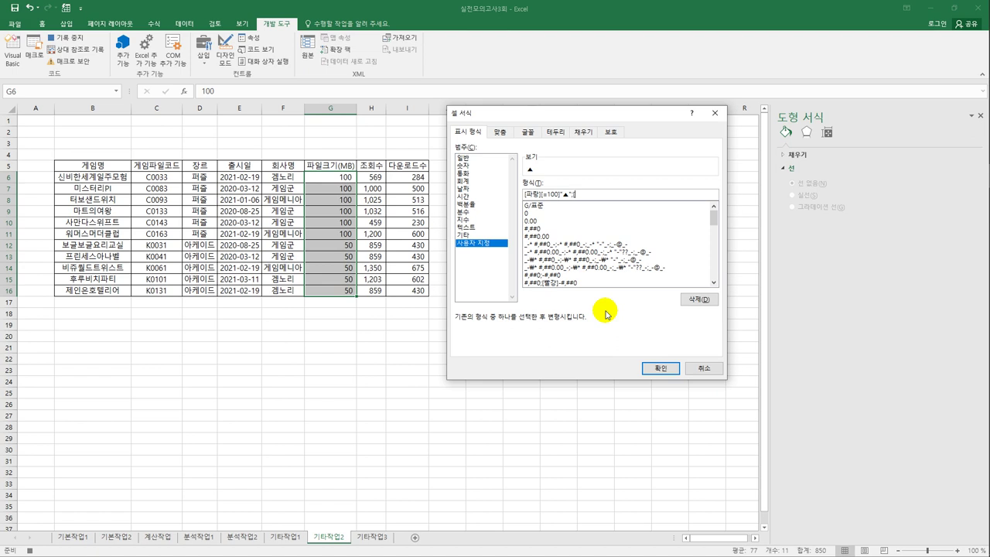
Add the section [빨강][=50]"▼" to the custom format code and apply it to G6:G16.
key(BackSpace)
text(빨강][=50]"ㅁ)
key(Hangul_Hanja)
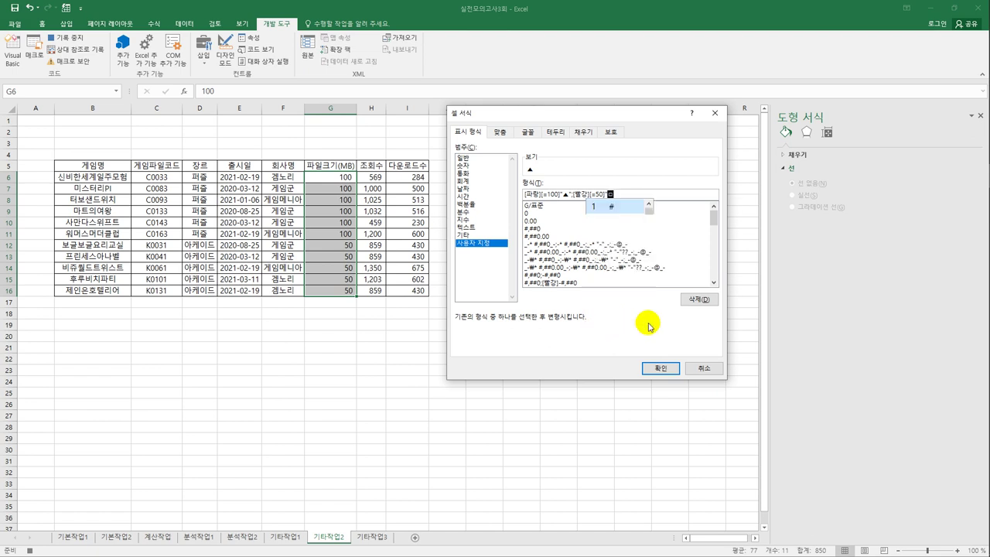
click(648, 324)
click(688, 207)
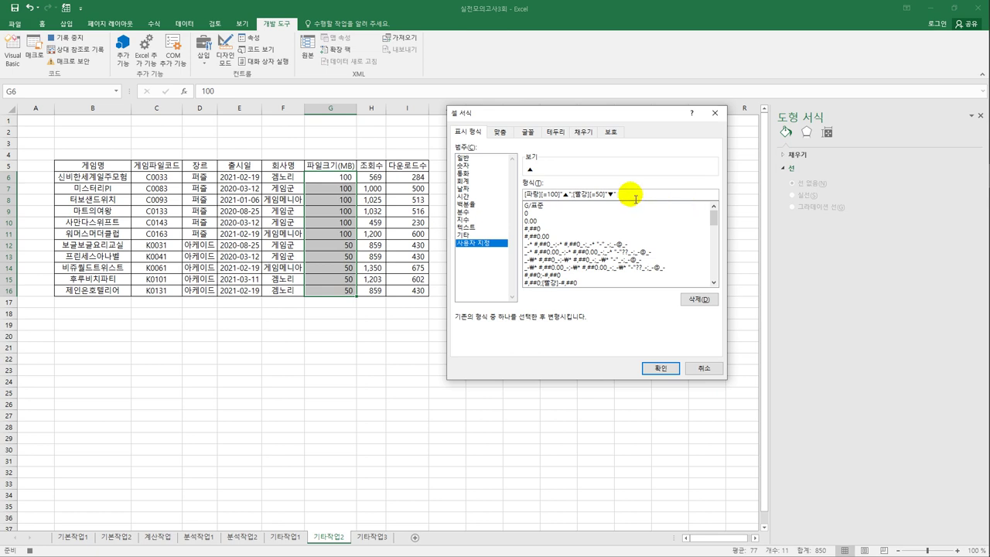
drag(621, 194, 513, 192)
click(650, 369)
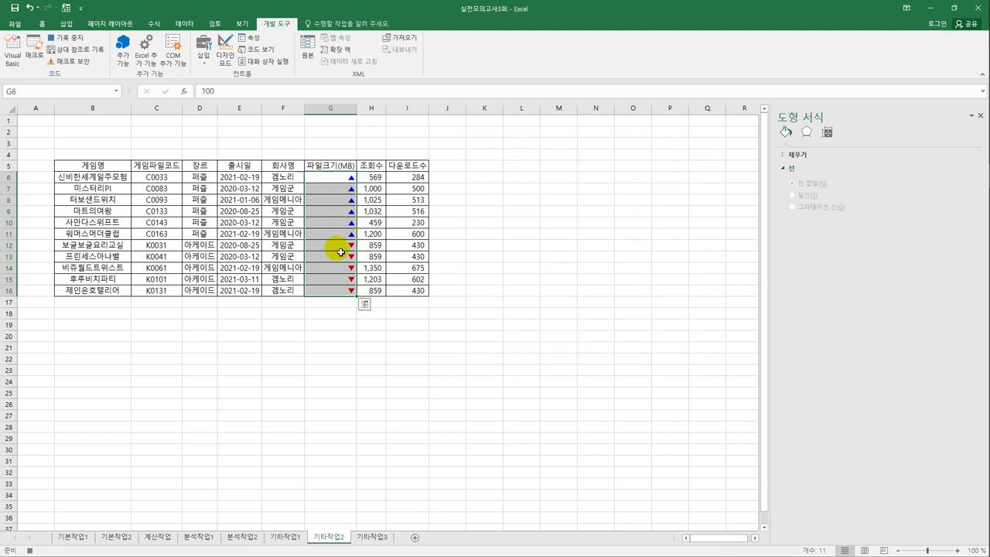
Deselect the 파일크기(MB) range and stop recording the 서식적용 macro.
click(333, 290)
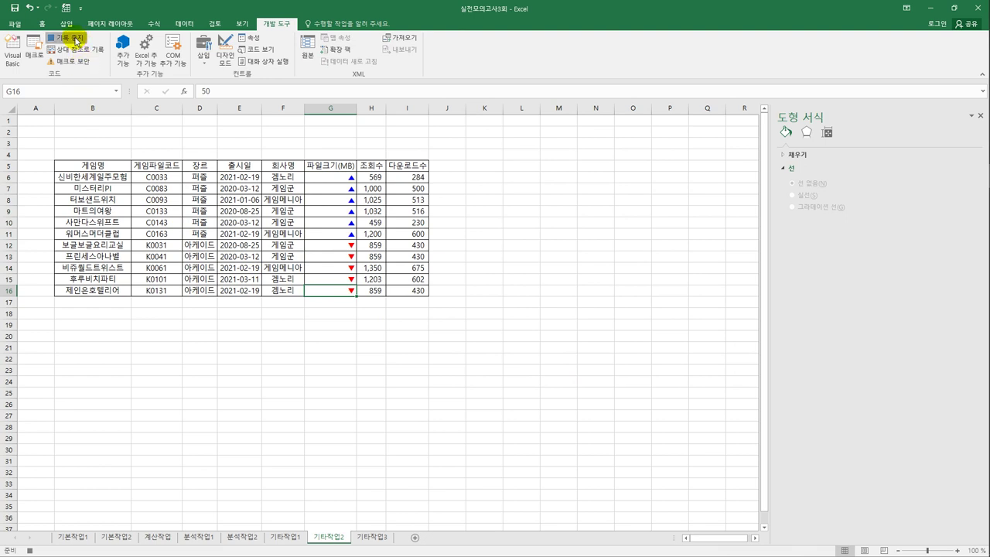
click(64, 37)
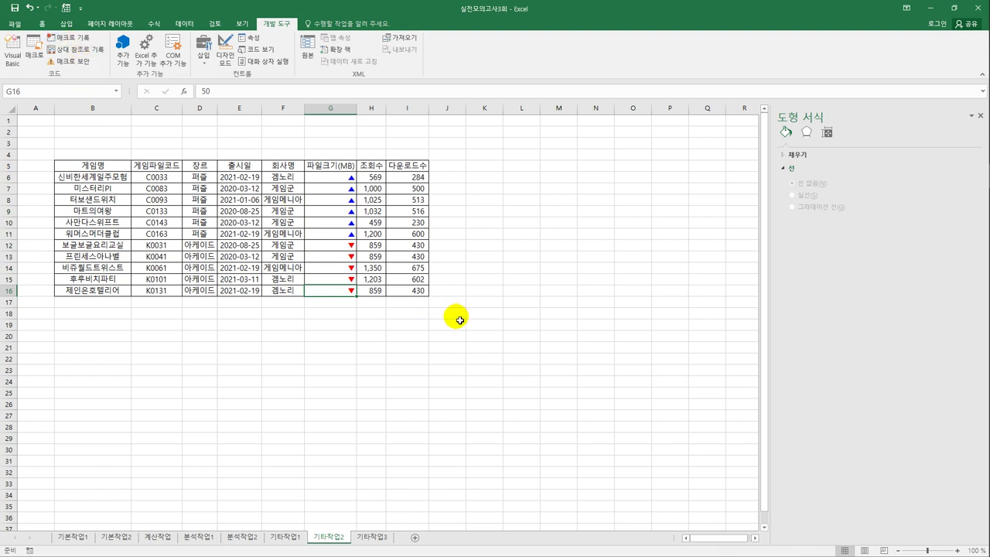
click(460, 320)
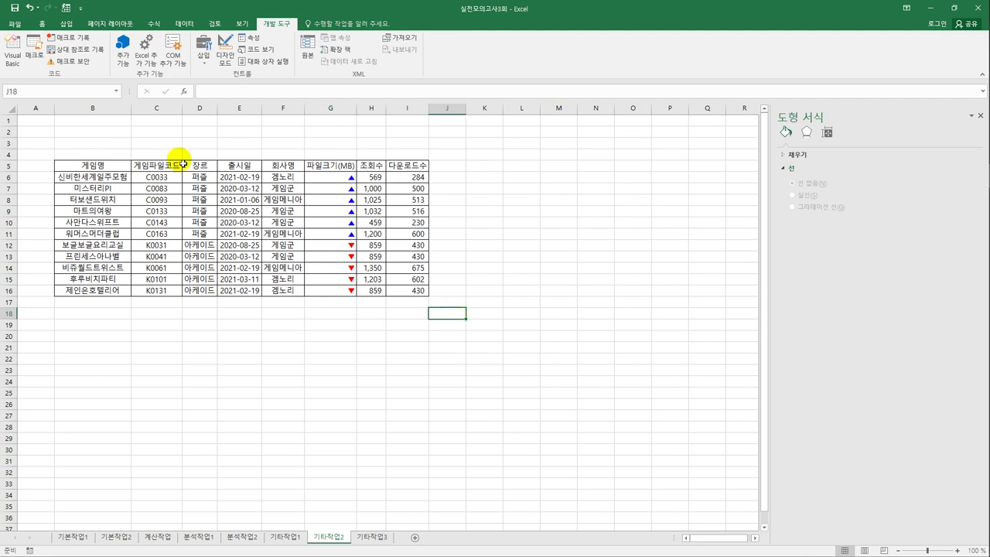
Insert a form control button over cells B2:C3 and assign the 서식적용 macro to it.
click(203, 53)
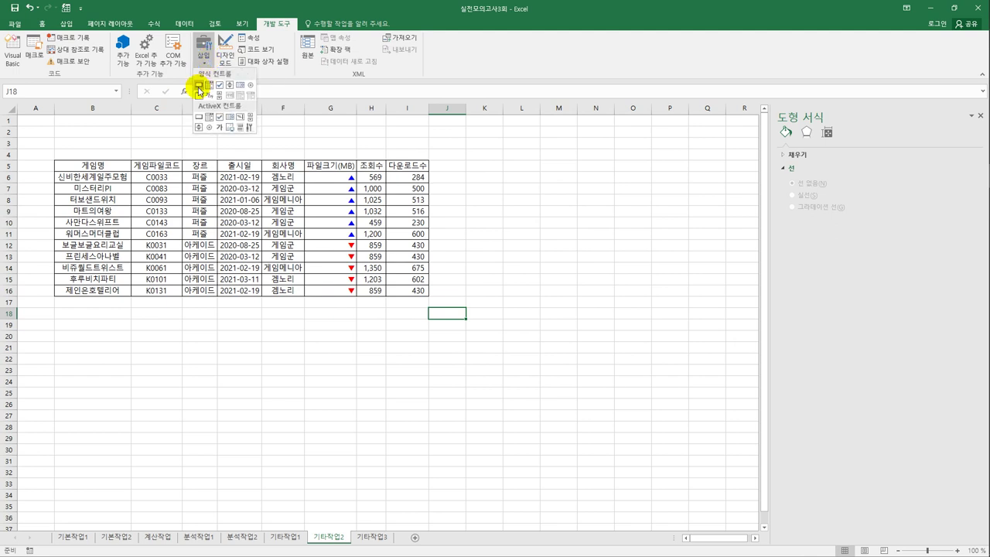
click(198, 84)
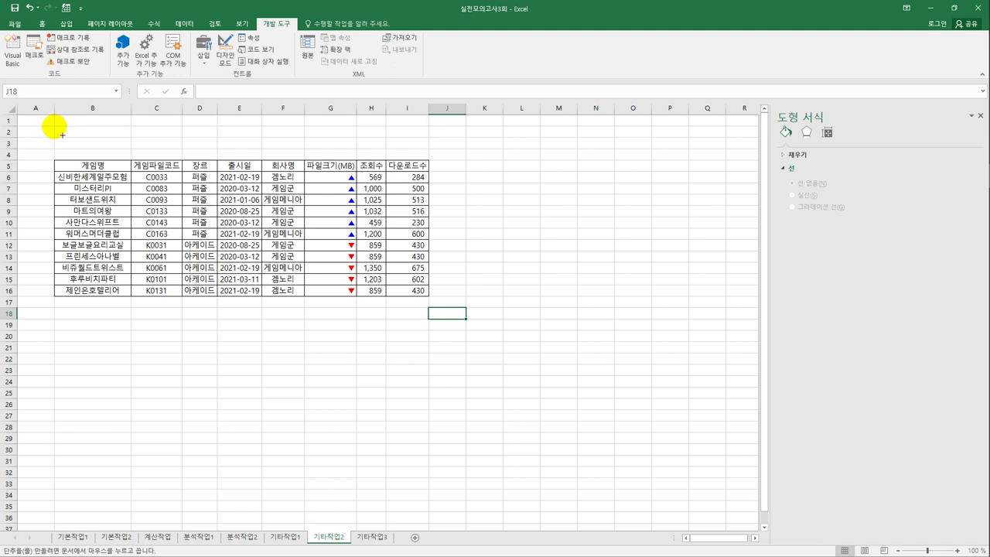
drag(55, 125, 187, 161)
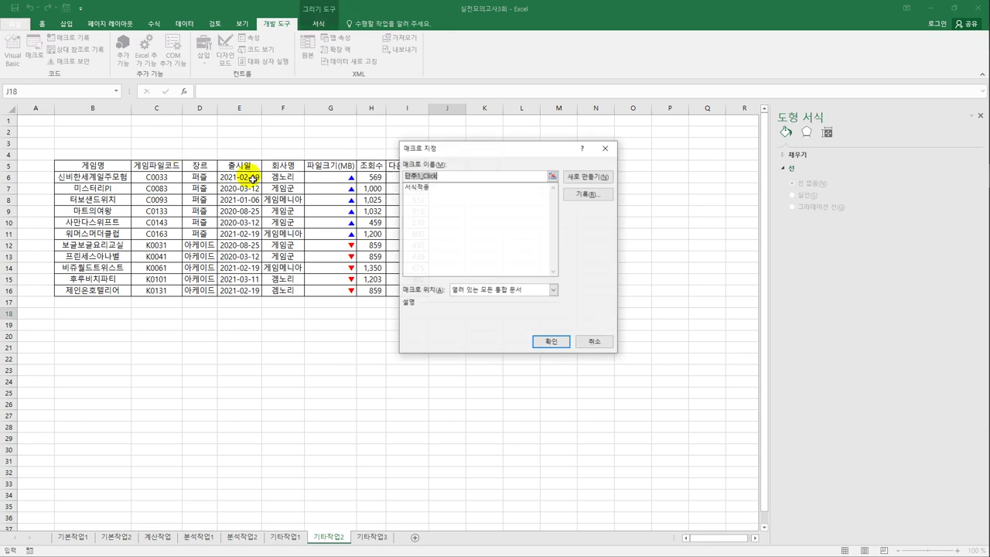
click(420, 187)
click(561, 342)
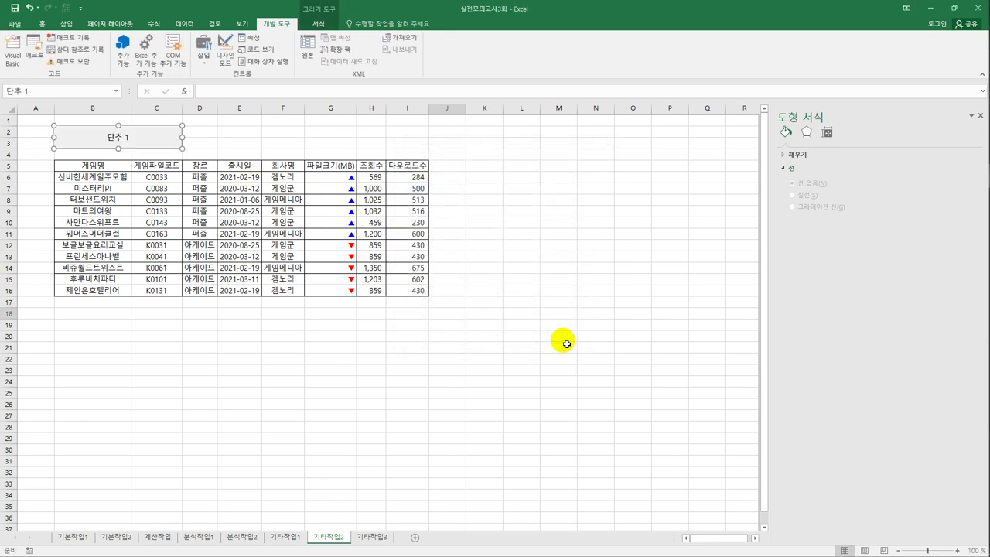
Label the new button 서식적용 and deselect it.
text(서식적)
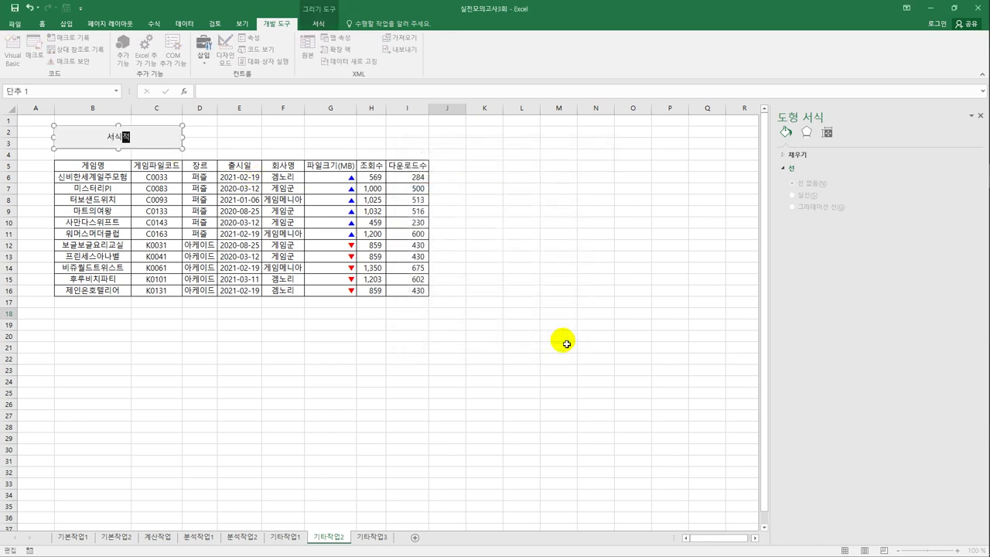
text(ㅇㅛㅇ)
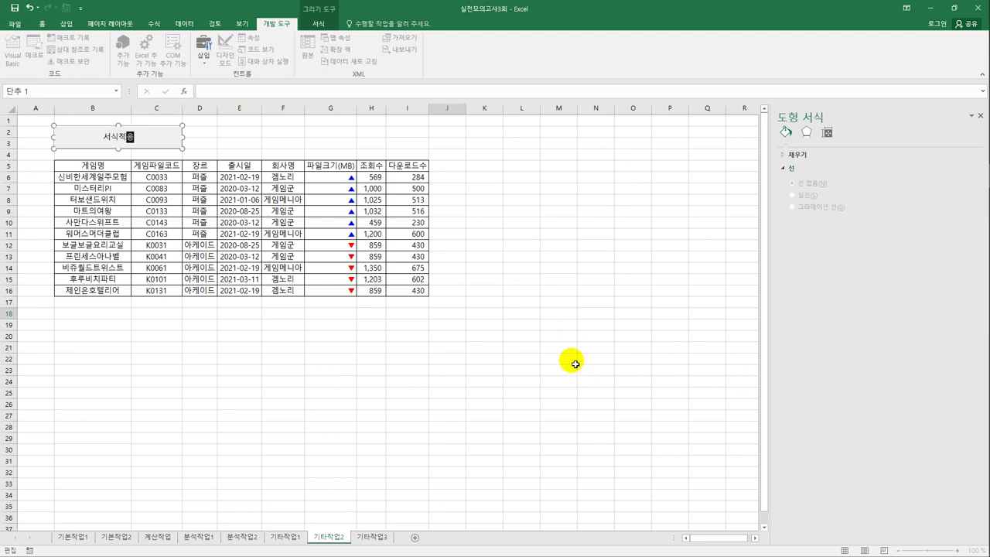
click(570, 359)
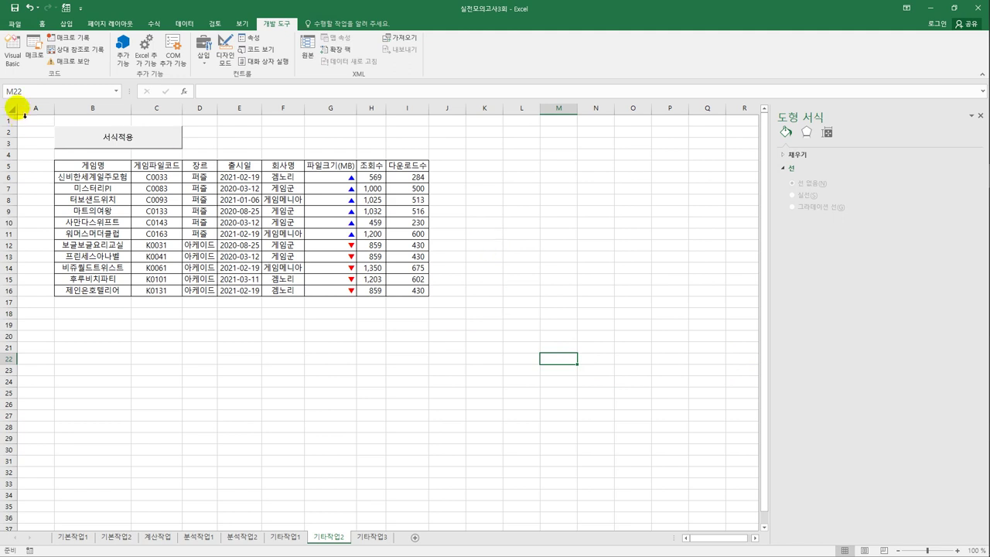
Start recording a second macro named 서식해제 in the current workbook.
click(62, 39)
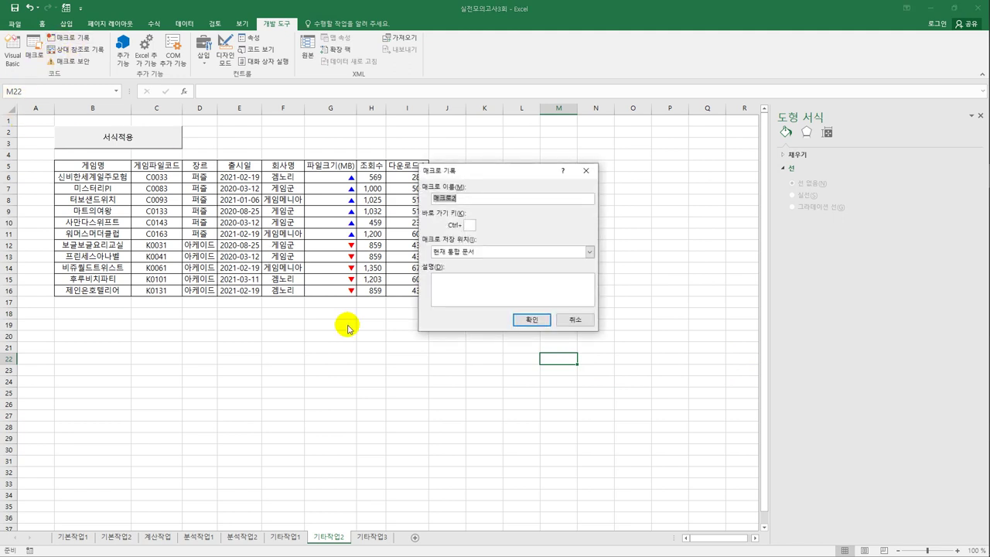
text(서식해제)
click(526, 320)
Set the number format of G6:G16 to 일반, deselect the range and stop recording the macro.
drag(332, 177, 333, 293)
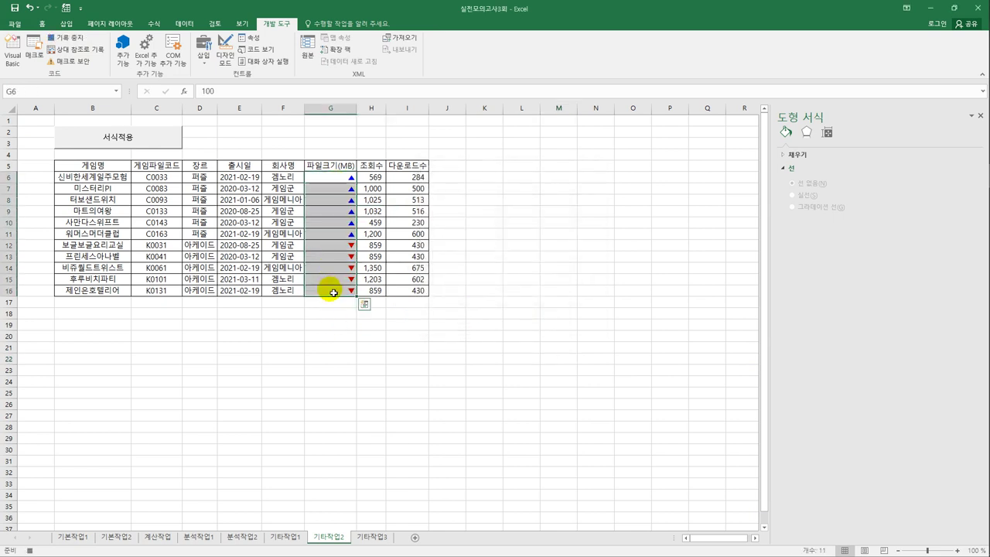
right_click(331, 248)
click(359, 419)
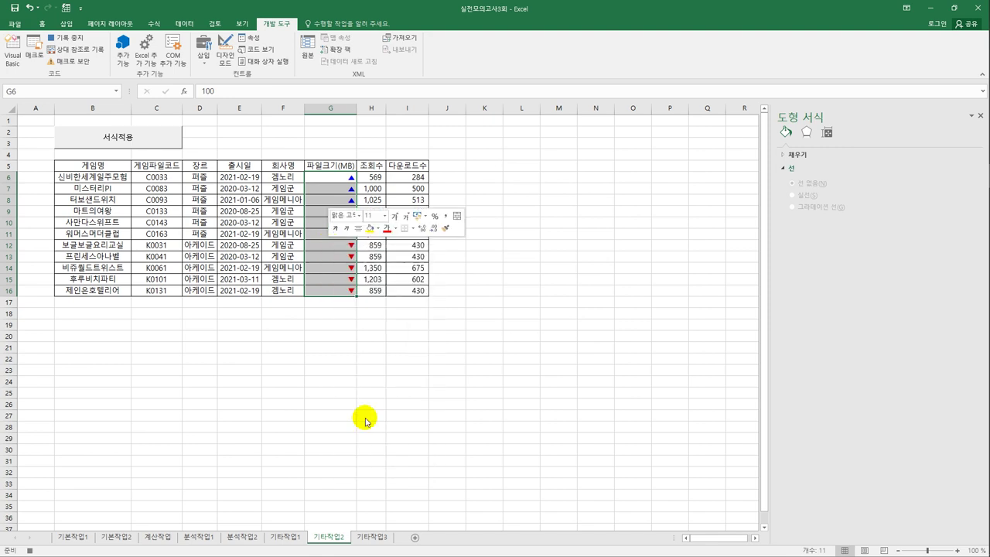
click(265, 325)
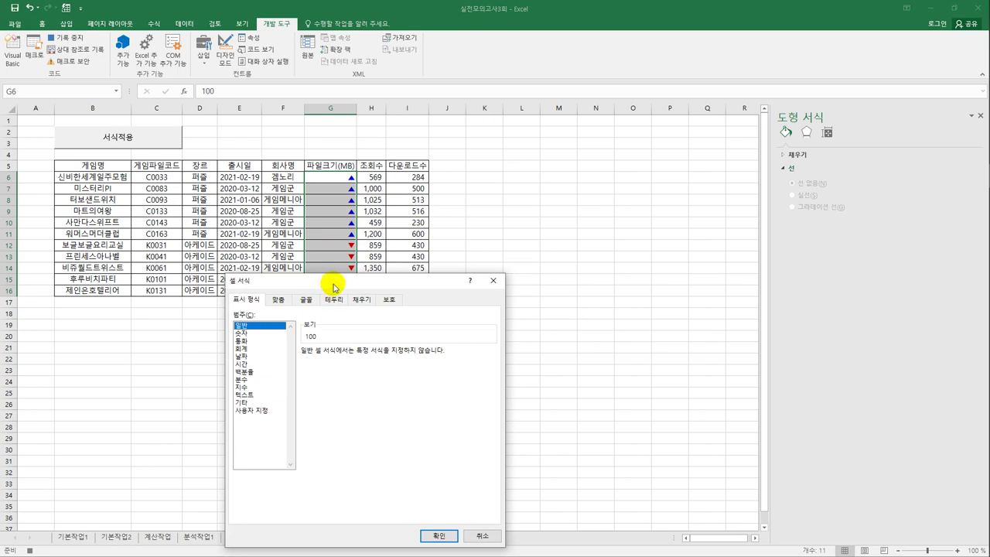
drag(335, 287, 569, 122)
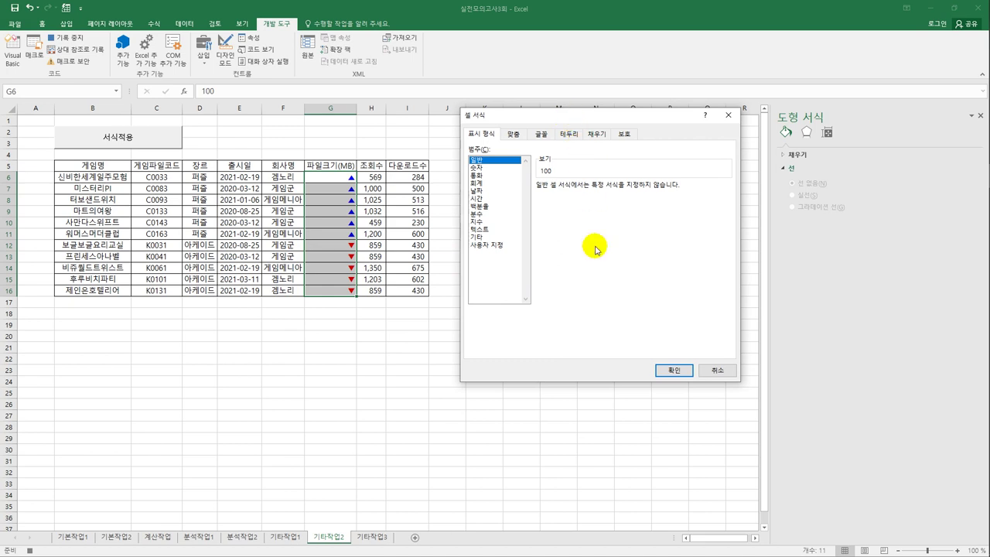
click(670, 371)
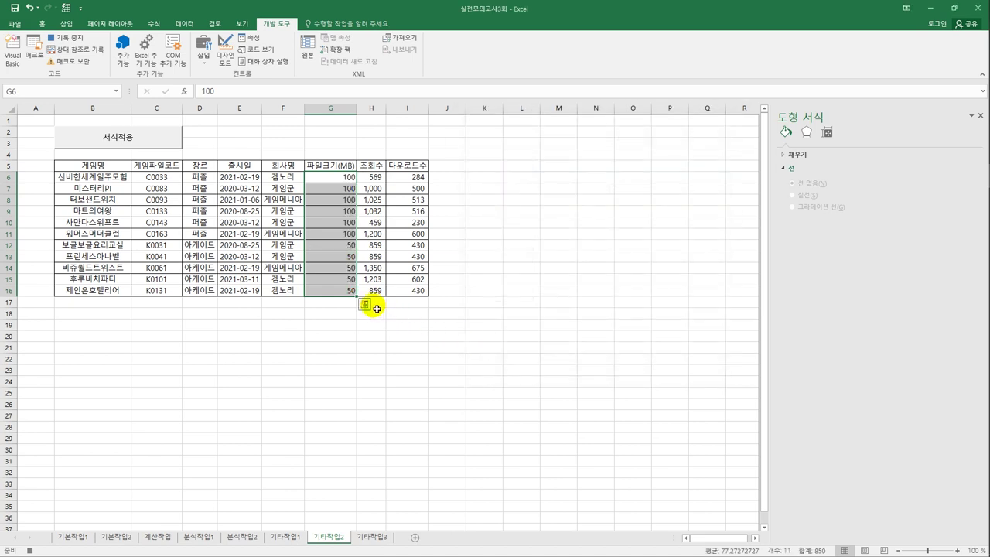
click(343, 291)
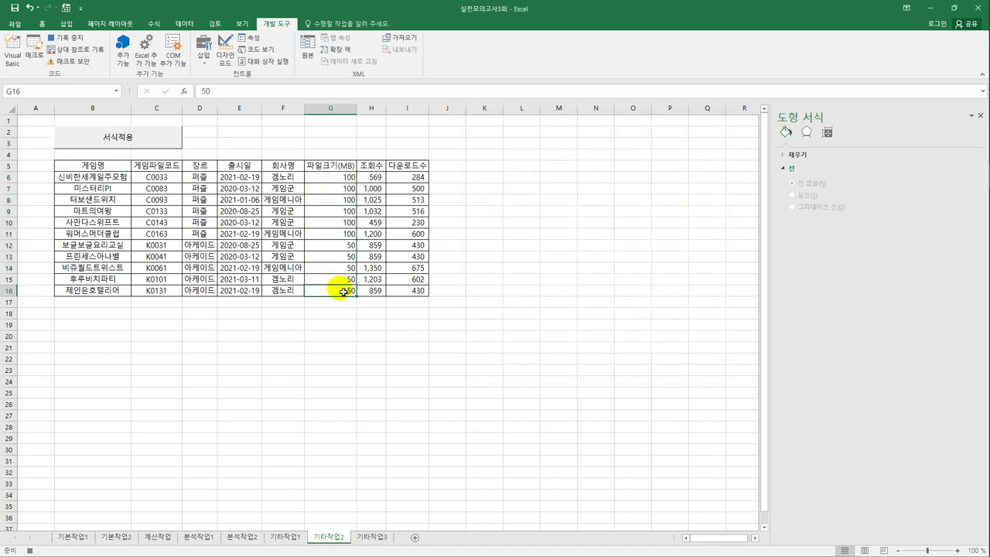
click(70, 37)
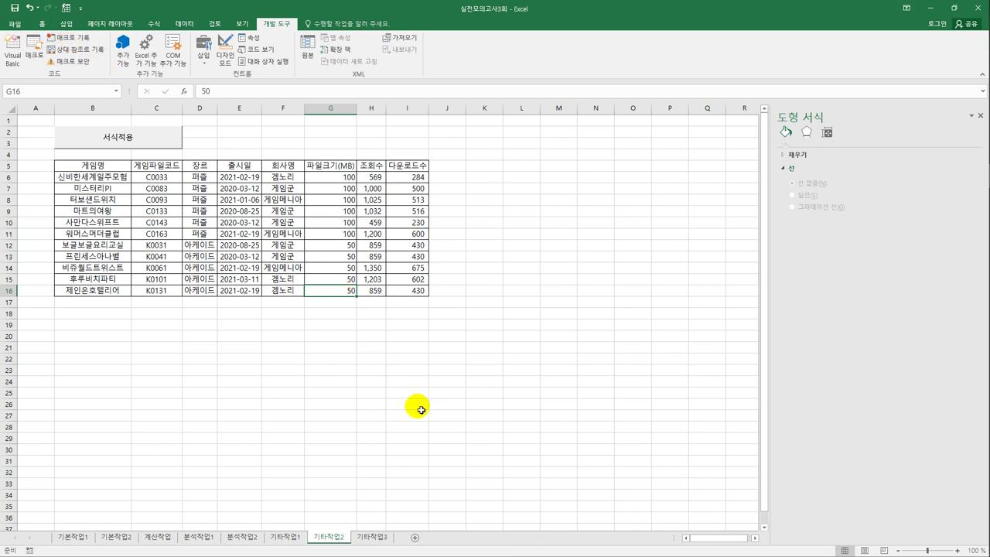
Insert a form control button over cells E2:F3, assign the 서식해제 macro to it and label it 서식해제.
click(421, 441)
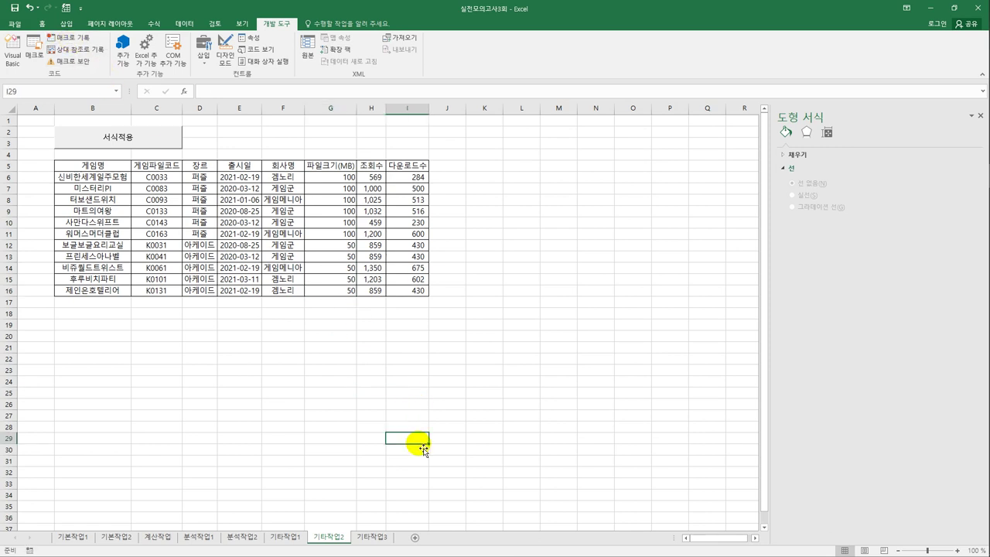
click(203, 50)
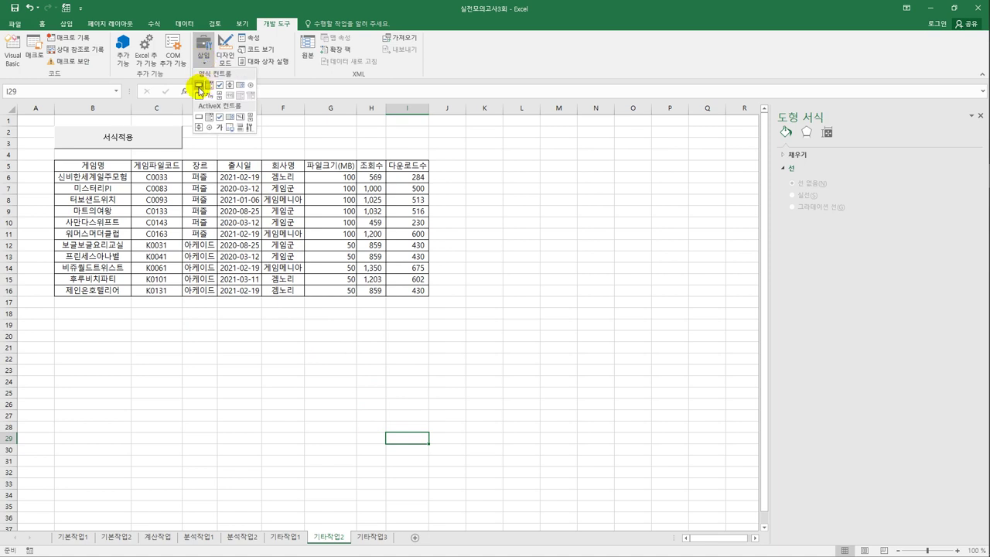
click(199, 87)
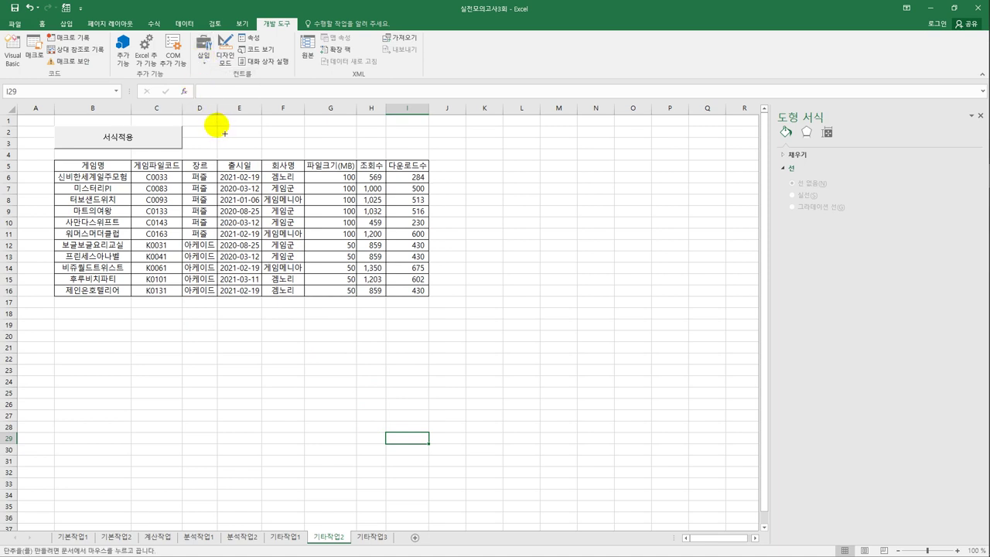
drag(217, 126, 305, 158)
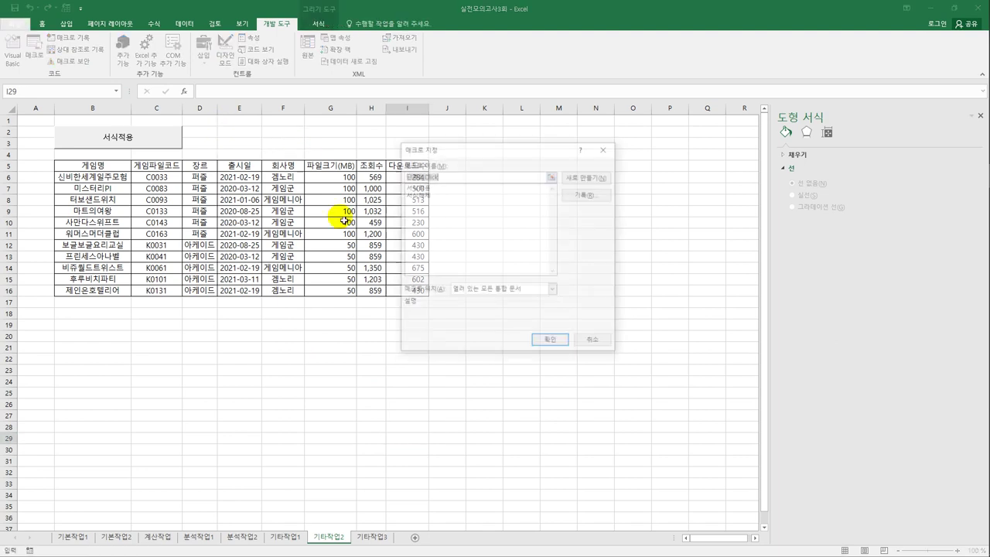
click(436, 195)
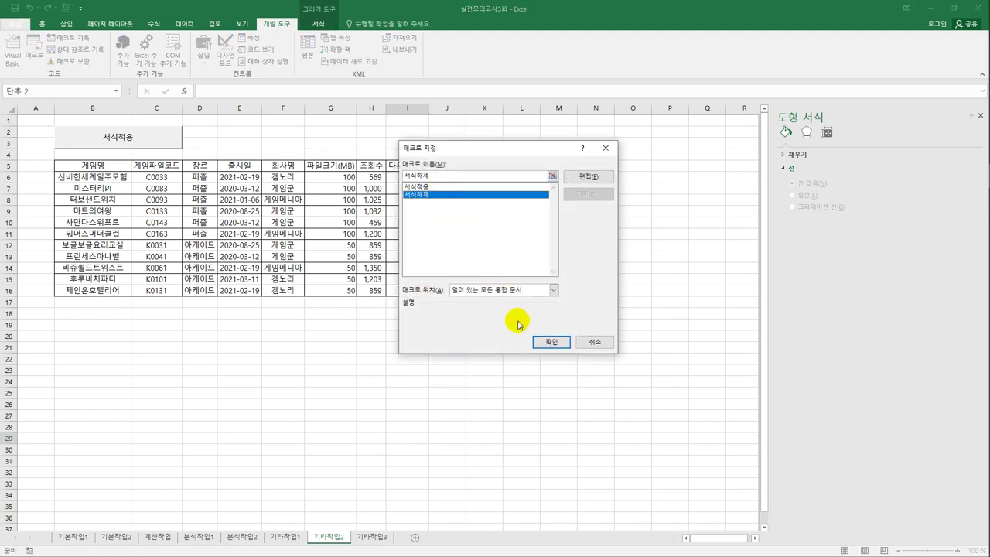
click(557, 345)
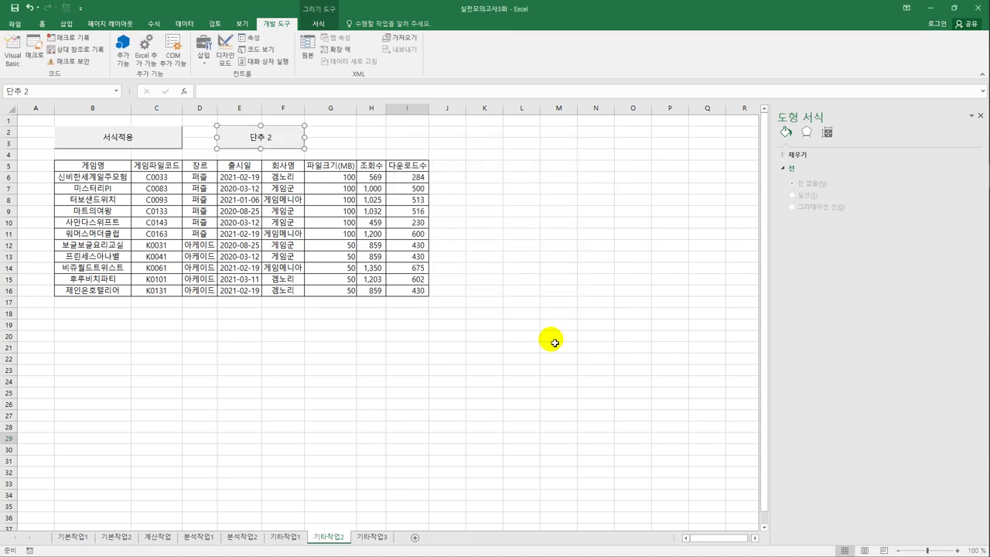
text(서식해제)
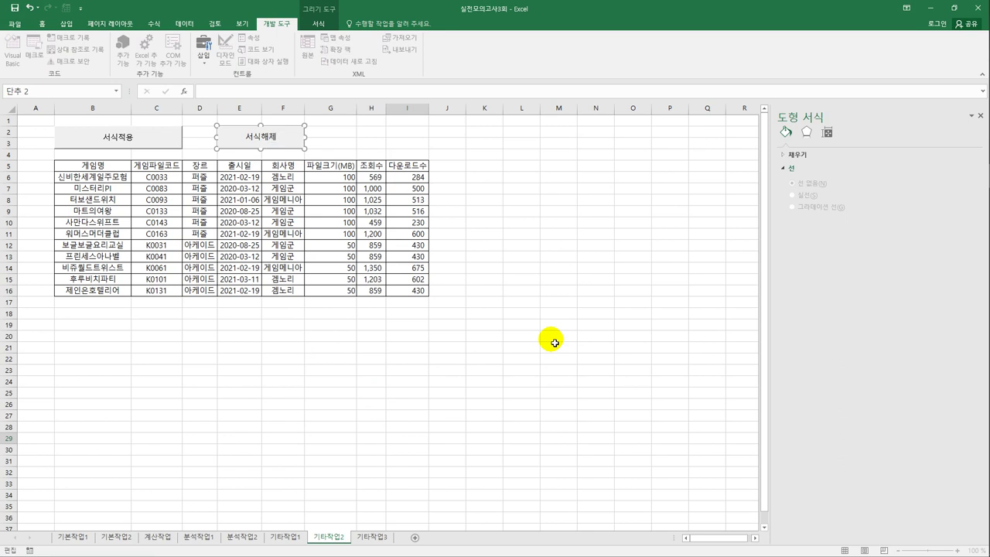
click(555, 342)
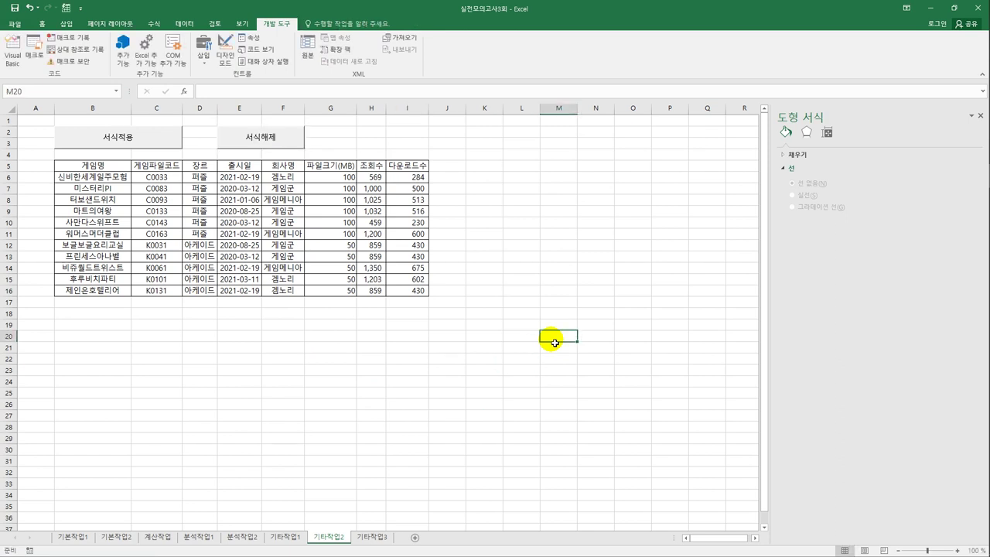
Test the 서식적용 and 서식해제 buttons by running both macros on the game table.
click(160, 140)
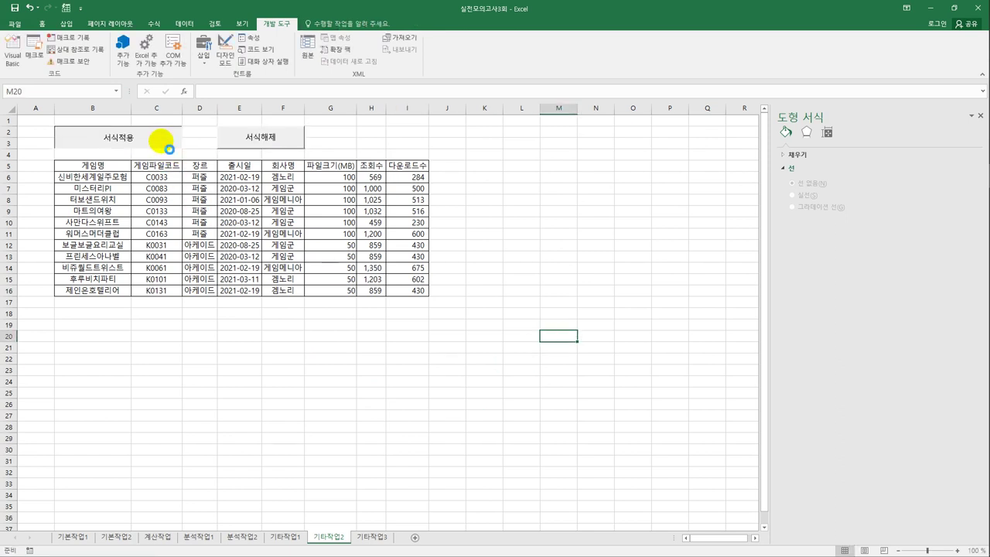
click(270, 143)
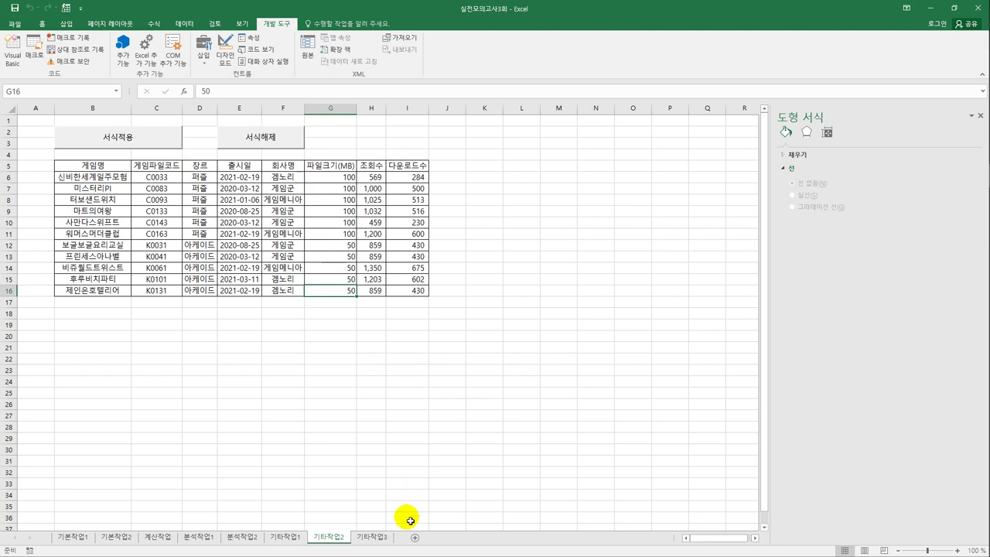
Switch to the 기타작업3 sheet and try out the existing 게임검색 button.
click(380, 545)
click(419, 375)
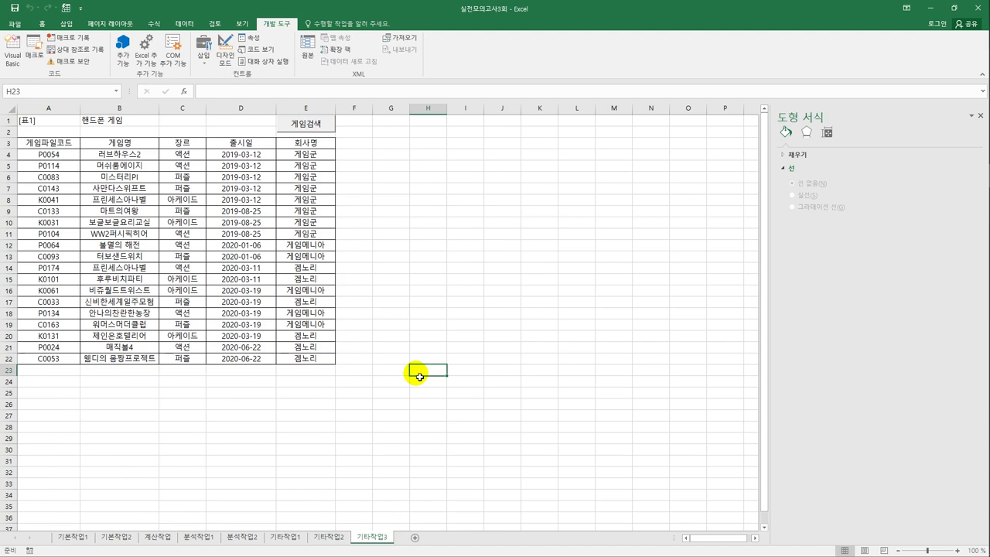
click(327, 127)
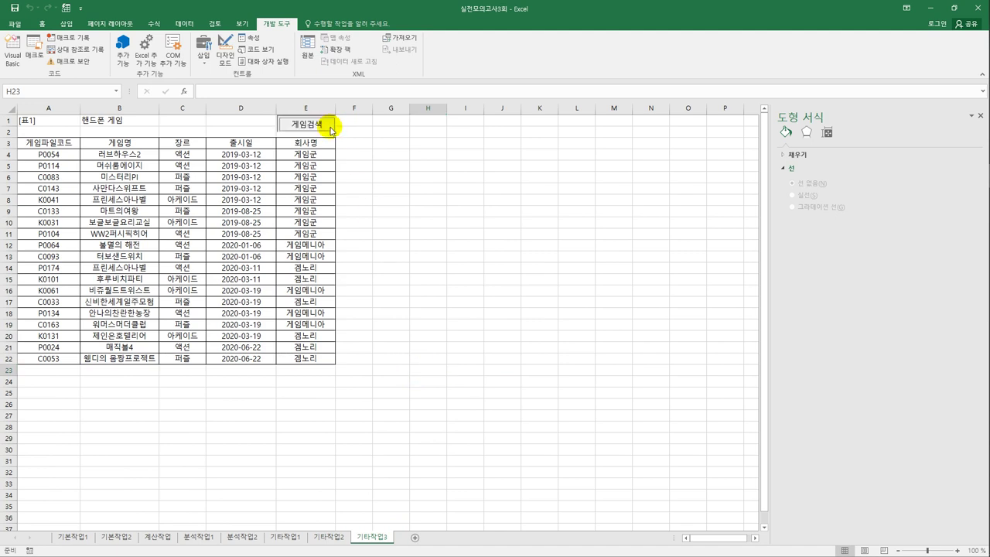
click(418, 214)
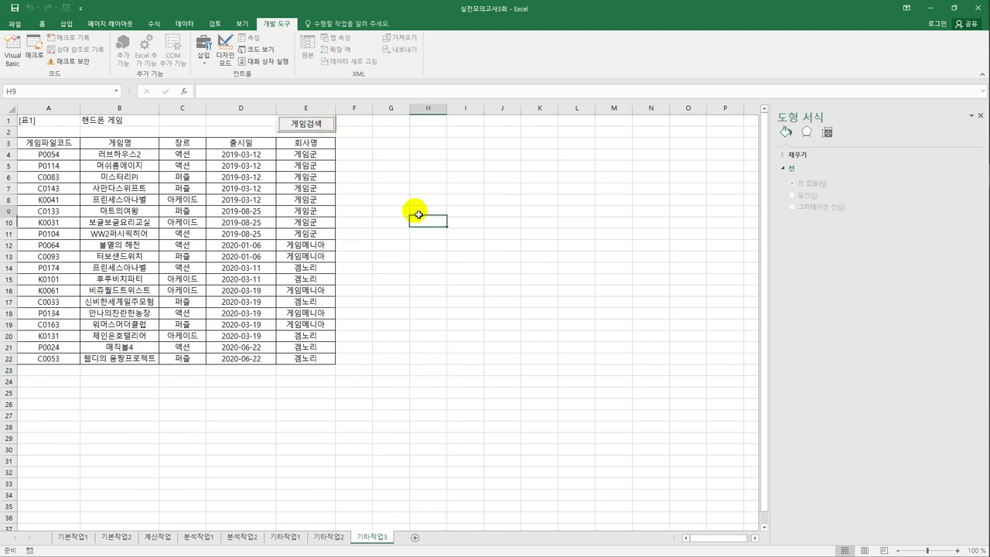
In design mode, add 게임검색화면.Show to the 게임검색 button's Click procedure.
click(225, 48)
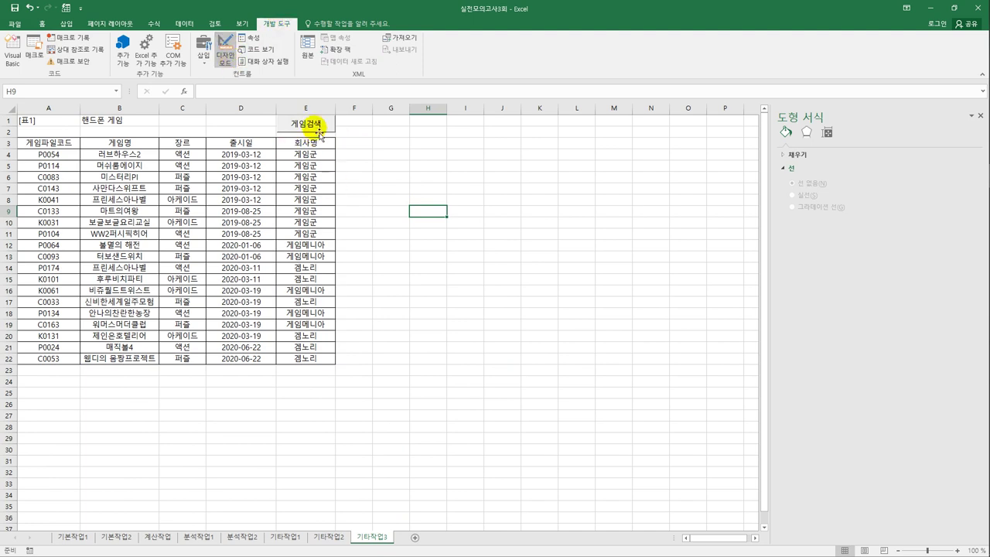
double_click(319, 132)
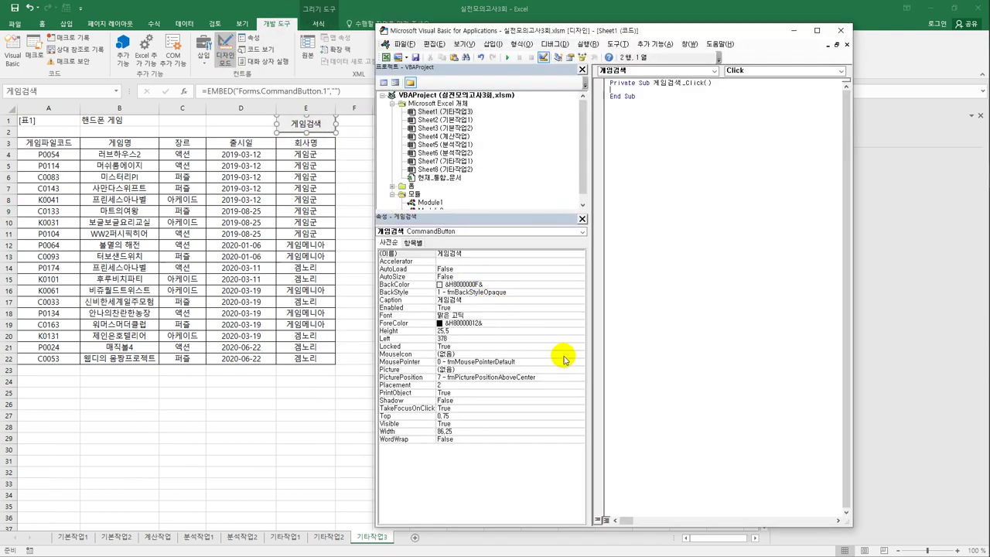
text(게)
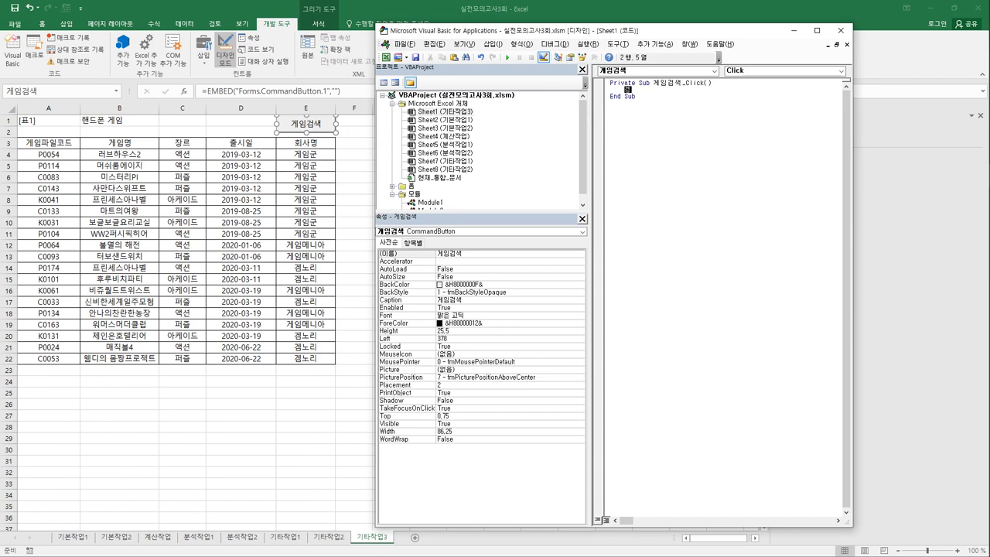
text(임검색화면.Show)
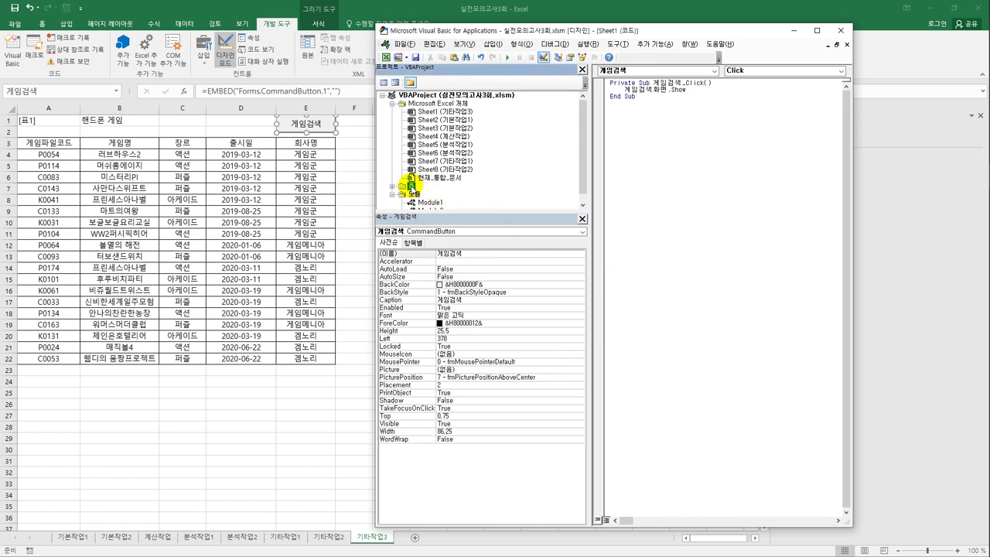
Open the 게임검색화면 user form from the project's forms and show its code.
double_click(412, 187)
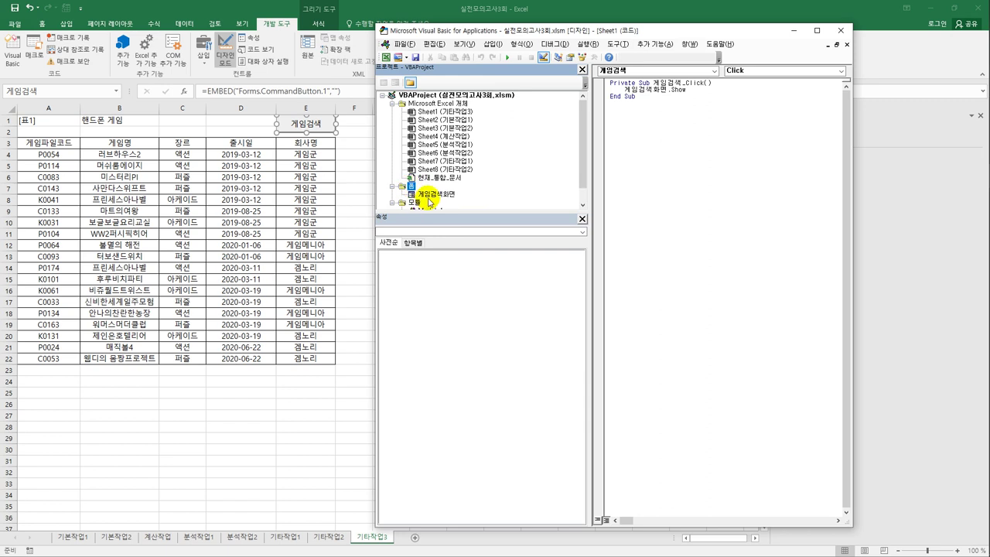
click(429, 195)
double_click(431, 196)
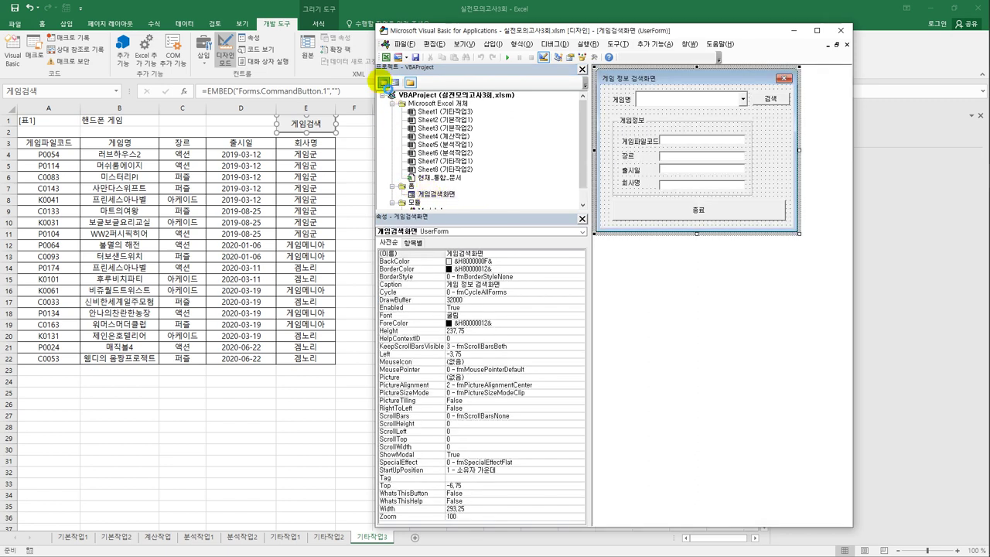
click(383, 82)
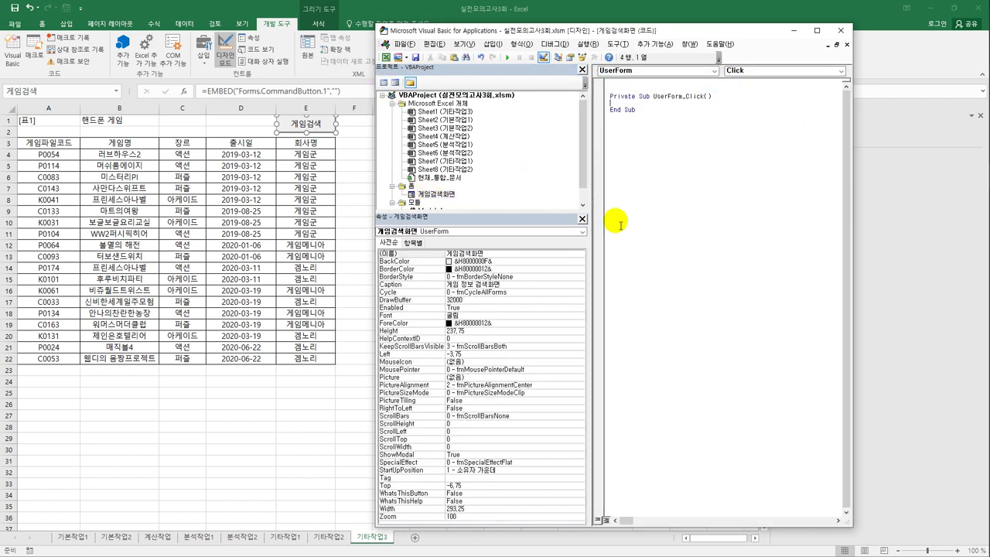
Add a UserForm Initialize procedure containing Combo게임명.RowSource = "B4:B22" to fill the game name list.
click(706, 71)
click(675, 161)
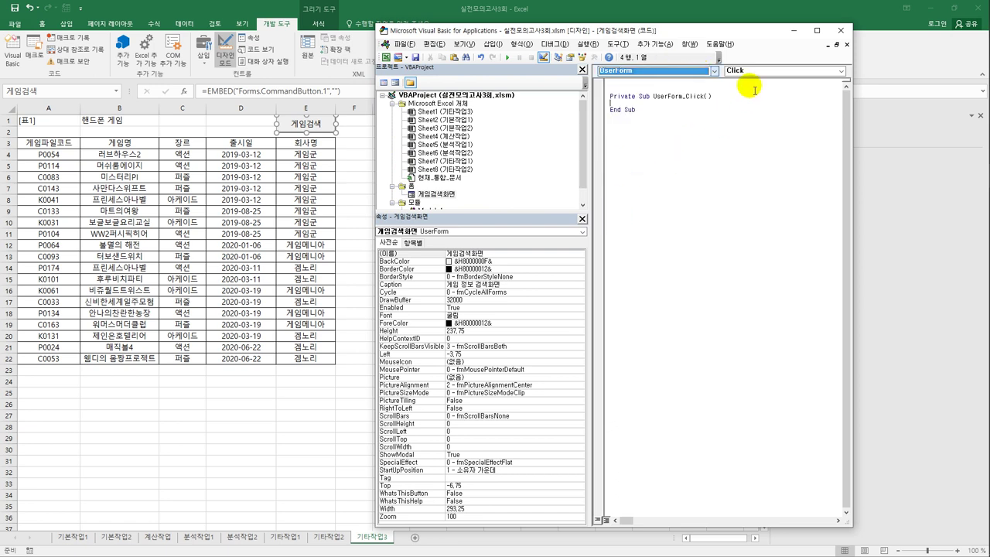
click(749, 70)
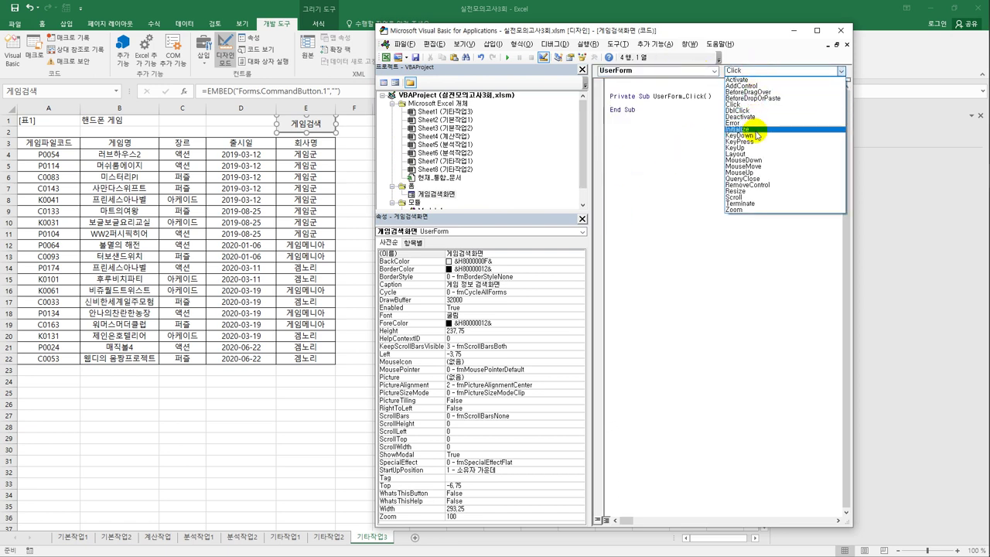
click(749, 129)
key(Tab)
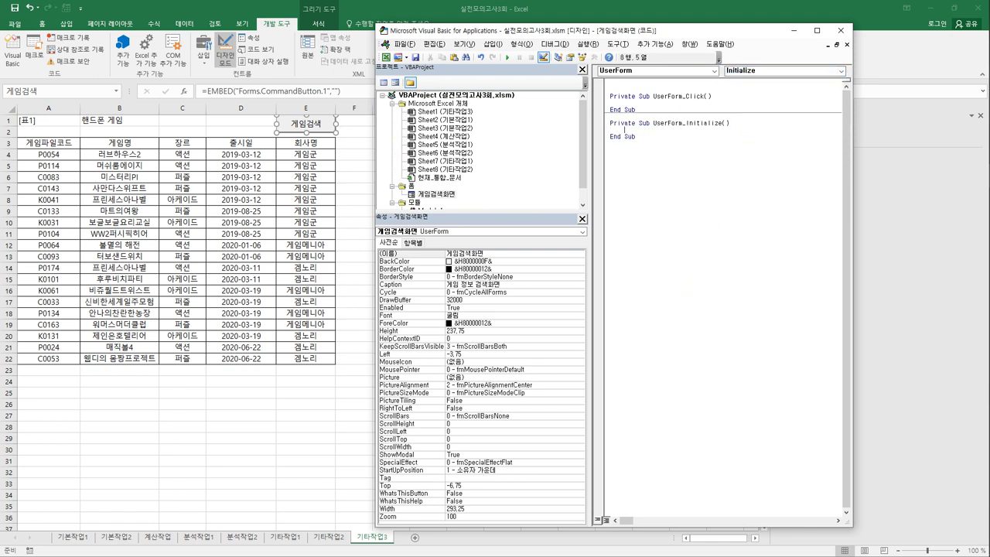
text(combo게임)
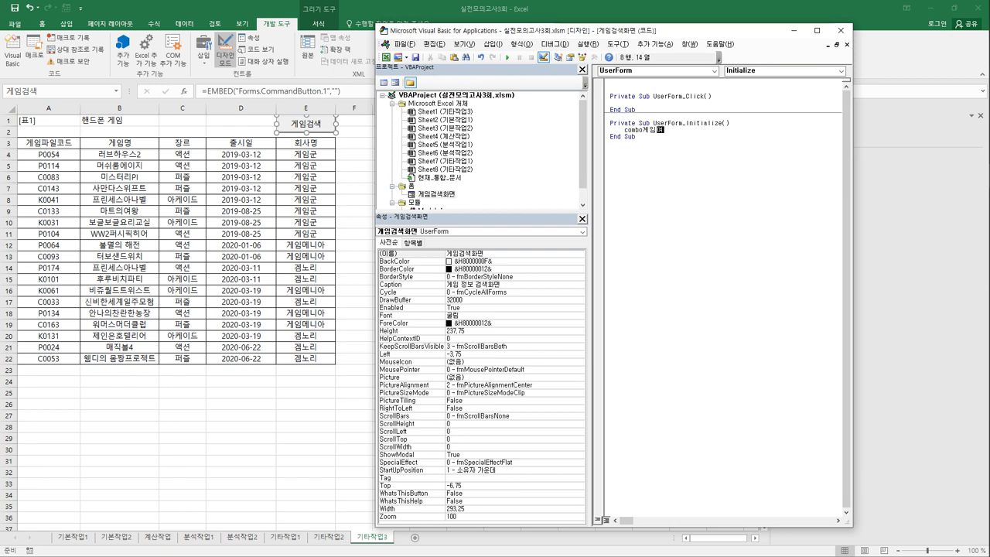
text(명.)
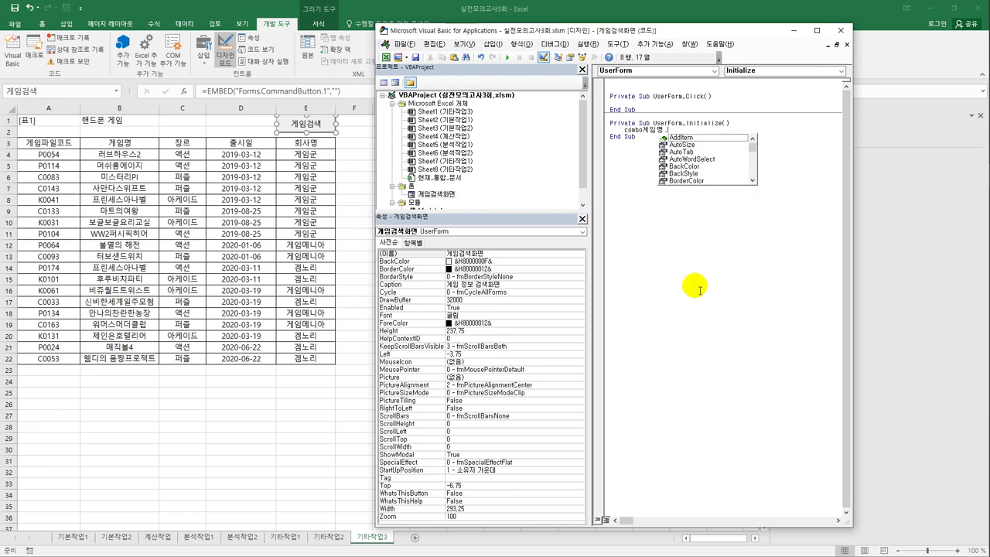
text(RowSource )
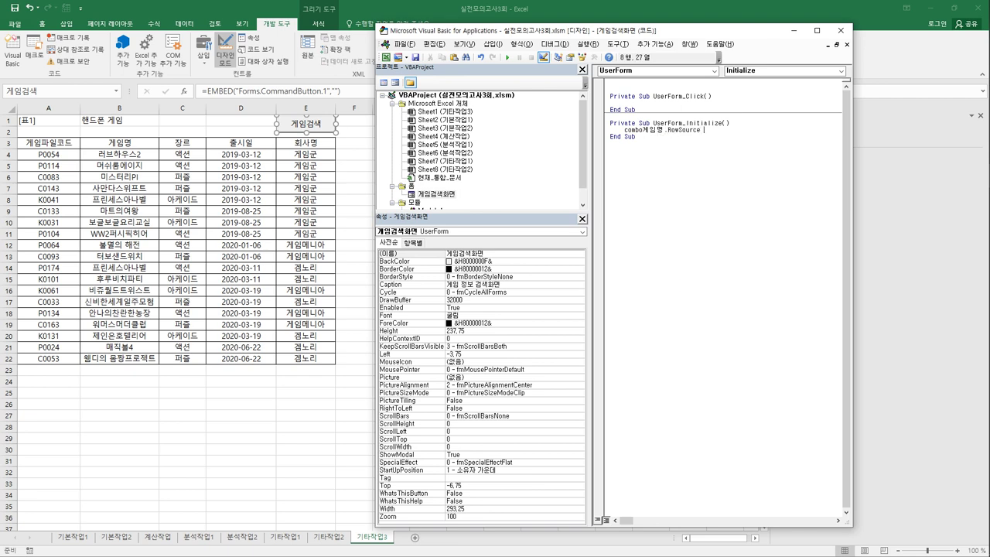
text(= "B4:B22")
key(Down)
key(Return)
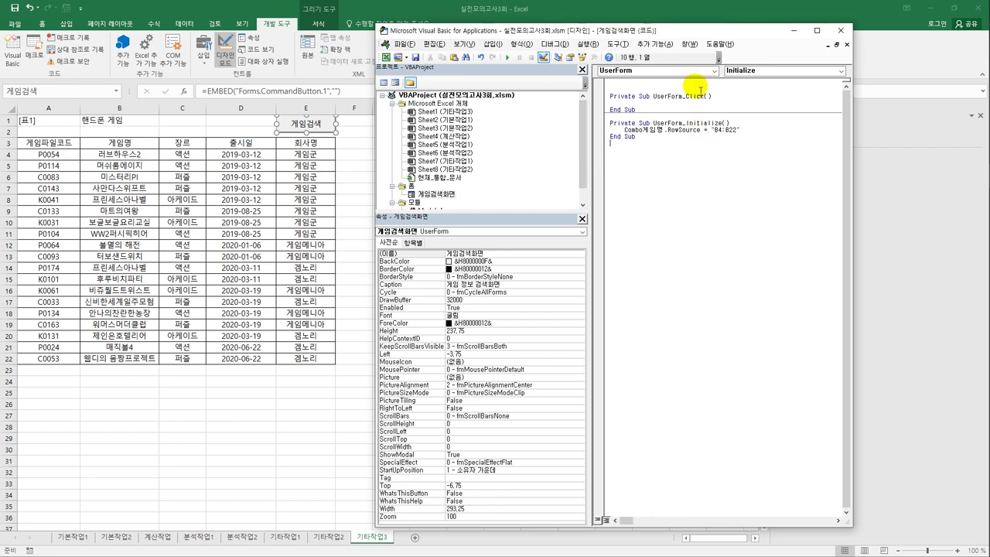
Create the cmd종료 Click procedure with Unload Me and [B1].Font.Bold = True to close the form and bold B1.
click(714, 71)
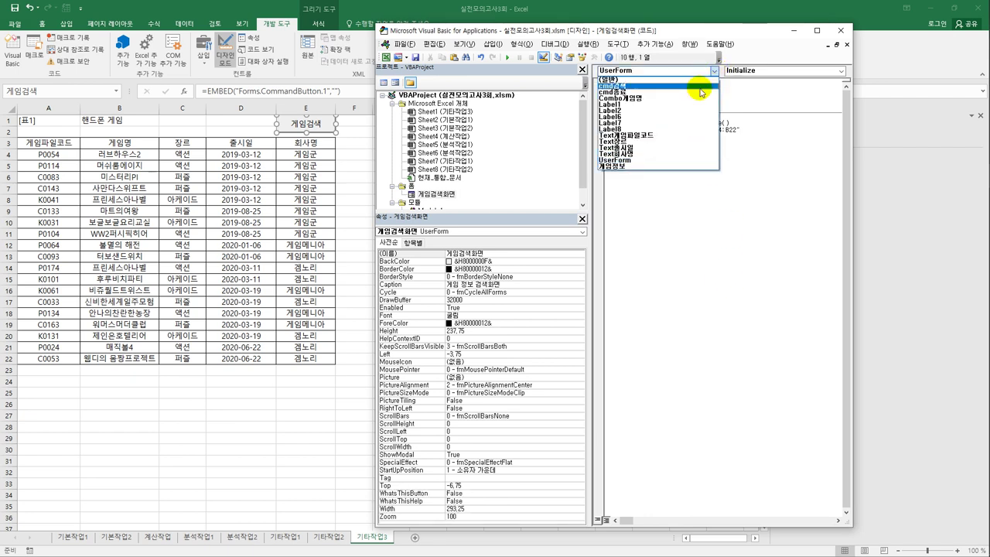
click(700, 92)
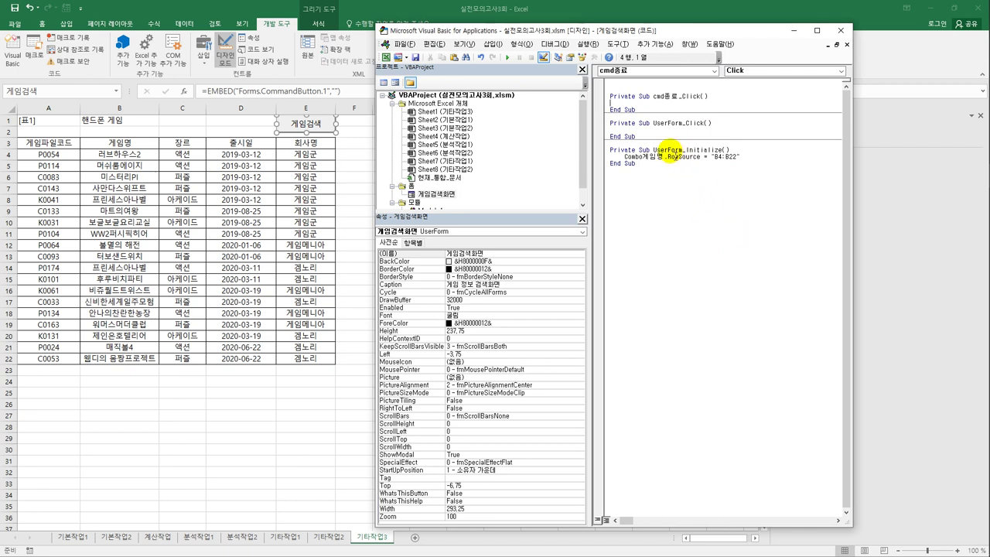
key(Tab)
text(Unload Me)
key(Return)
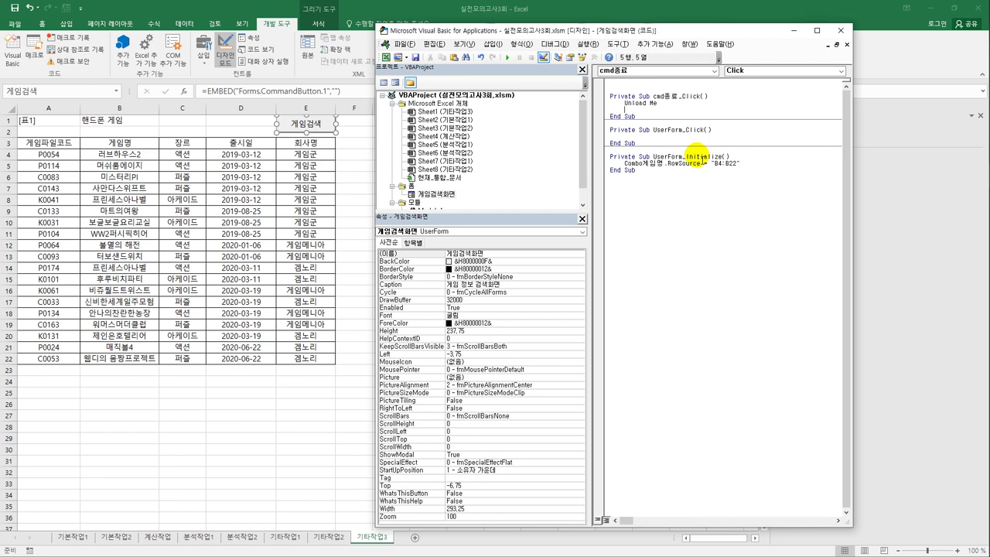
text(ㅇB1])
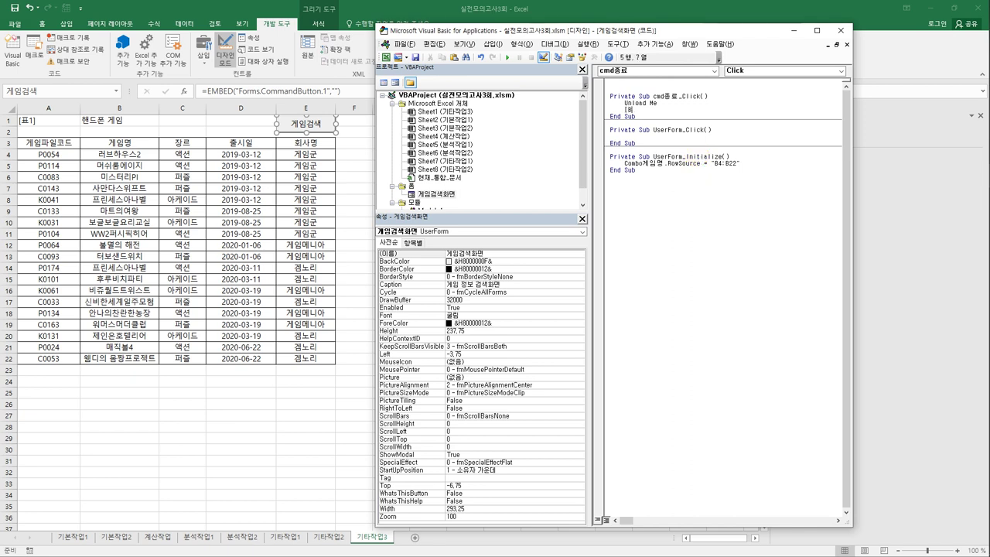
text(.font.bold =true)
click(636, 116)
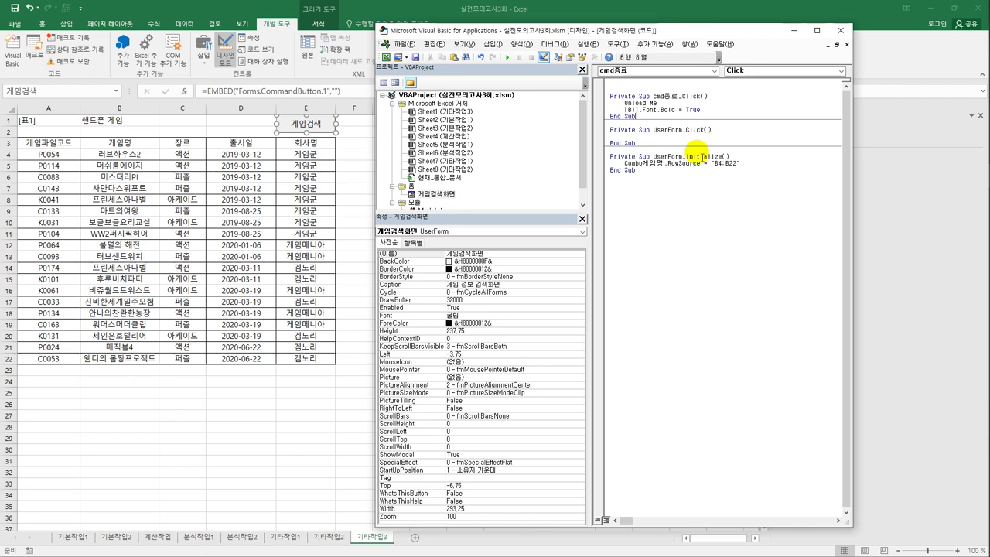
Exit design mode and test the form from the 게임검색 button, selecting 러브하우스2 as 게임명 and running the search.
click(224, 57)
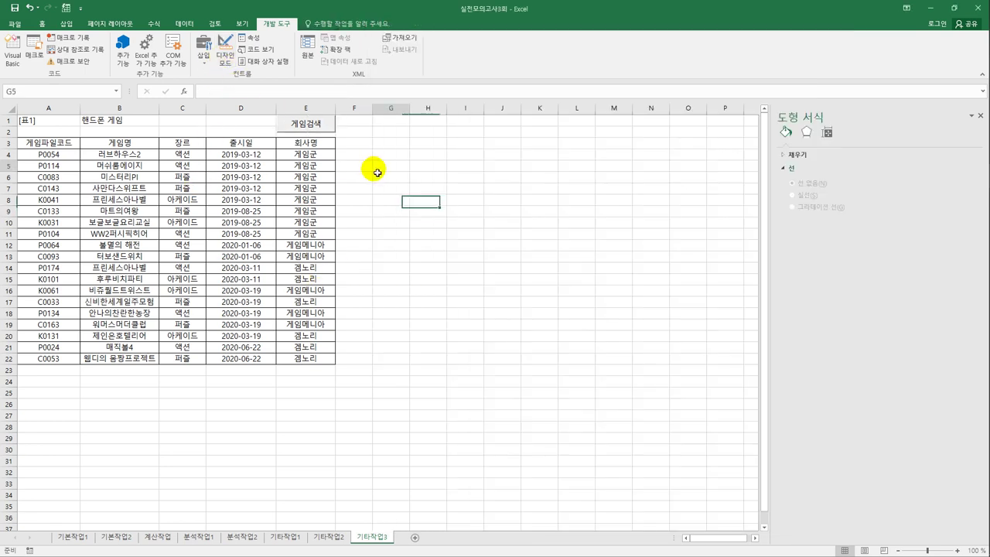
click(315, 132)
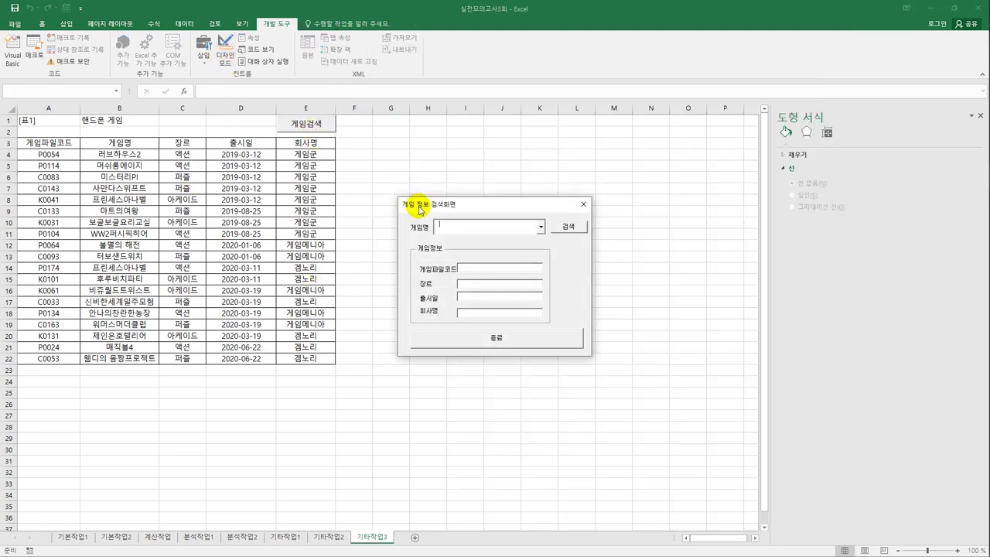
drag(449, 203, 439, 172)
click(532, 196)
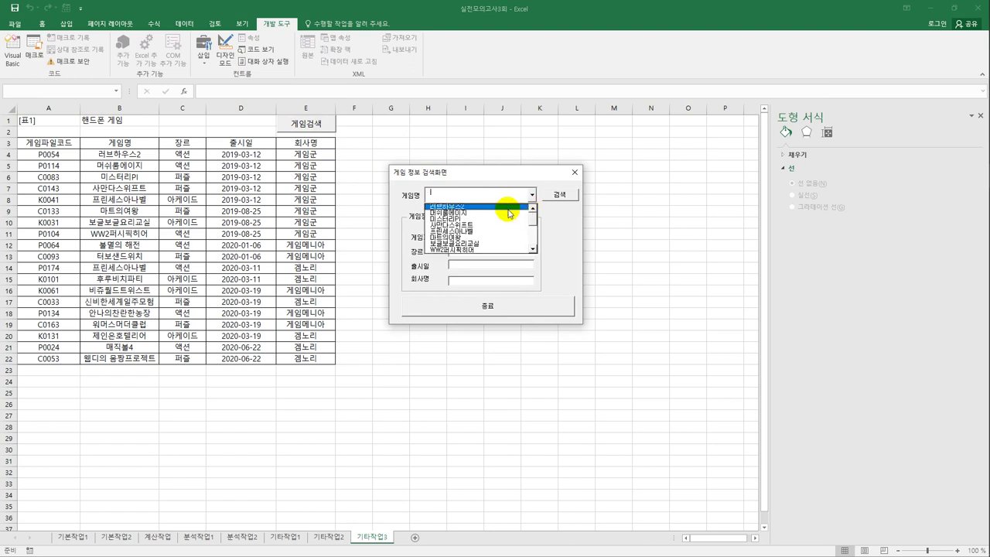
click(511, 207)
click(554, 199)
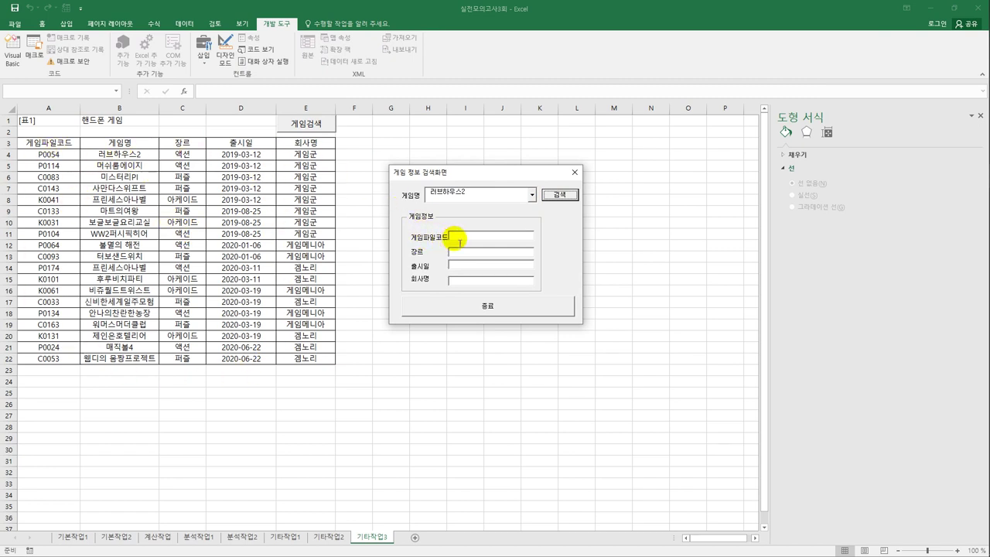
click(532, 195)
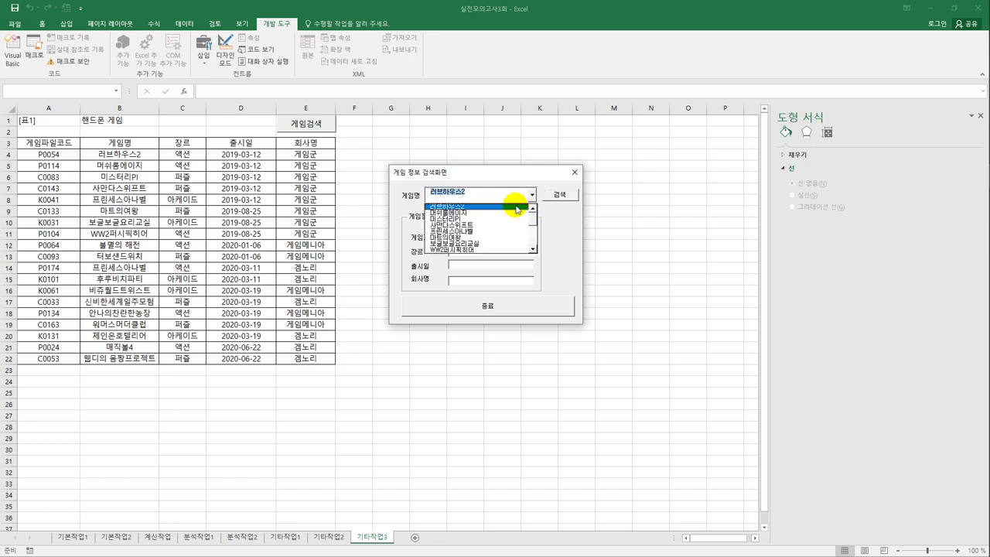